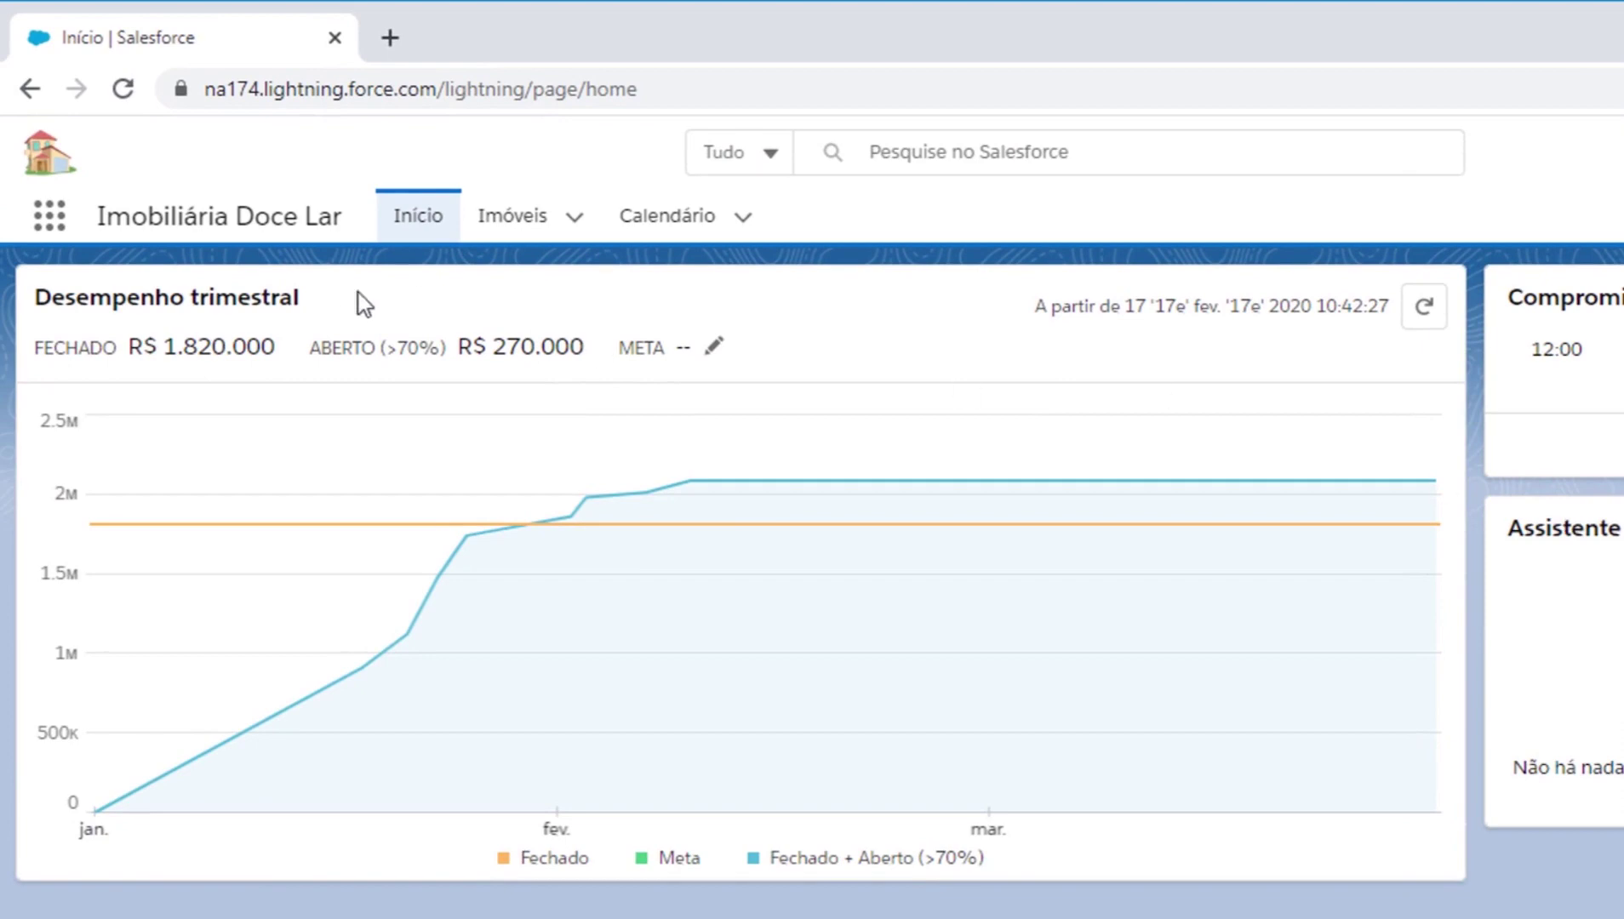
Step: Look at the calendar and home page, and open property record IMO - 0006 from the recently viewed Imóveis
{"action": "left_click", "coordinate": [665, 223]}
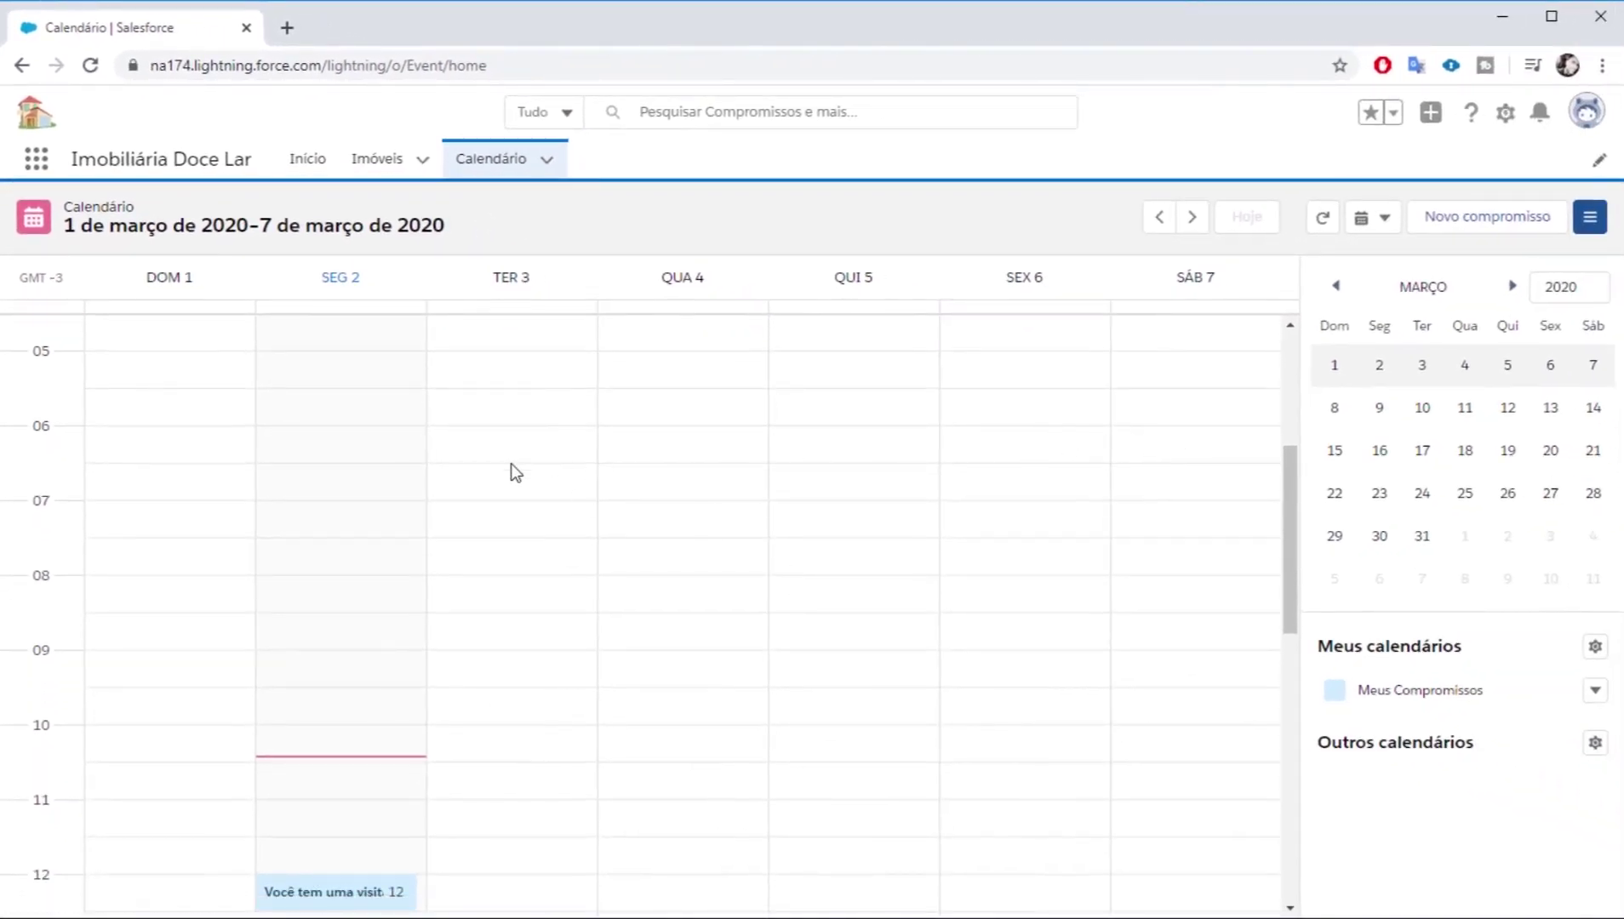
{"action": "left_click", "coordinate": [293, 164]}
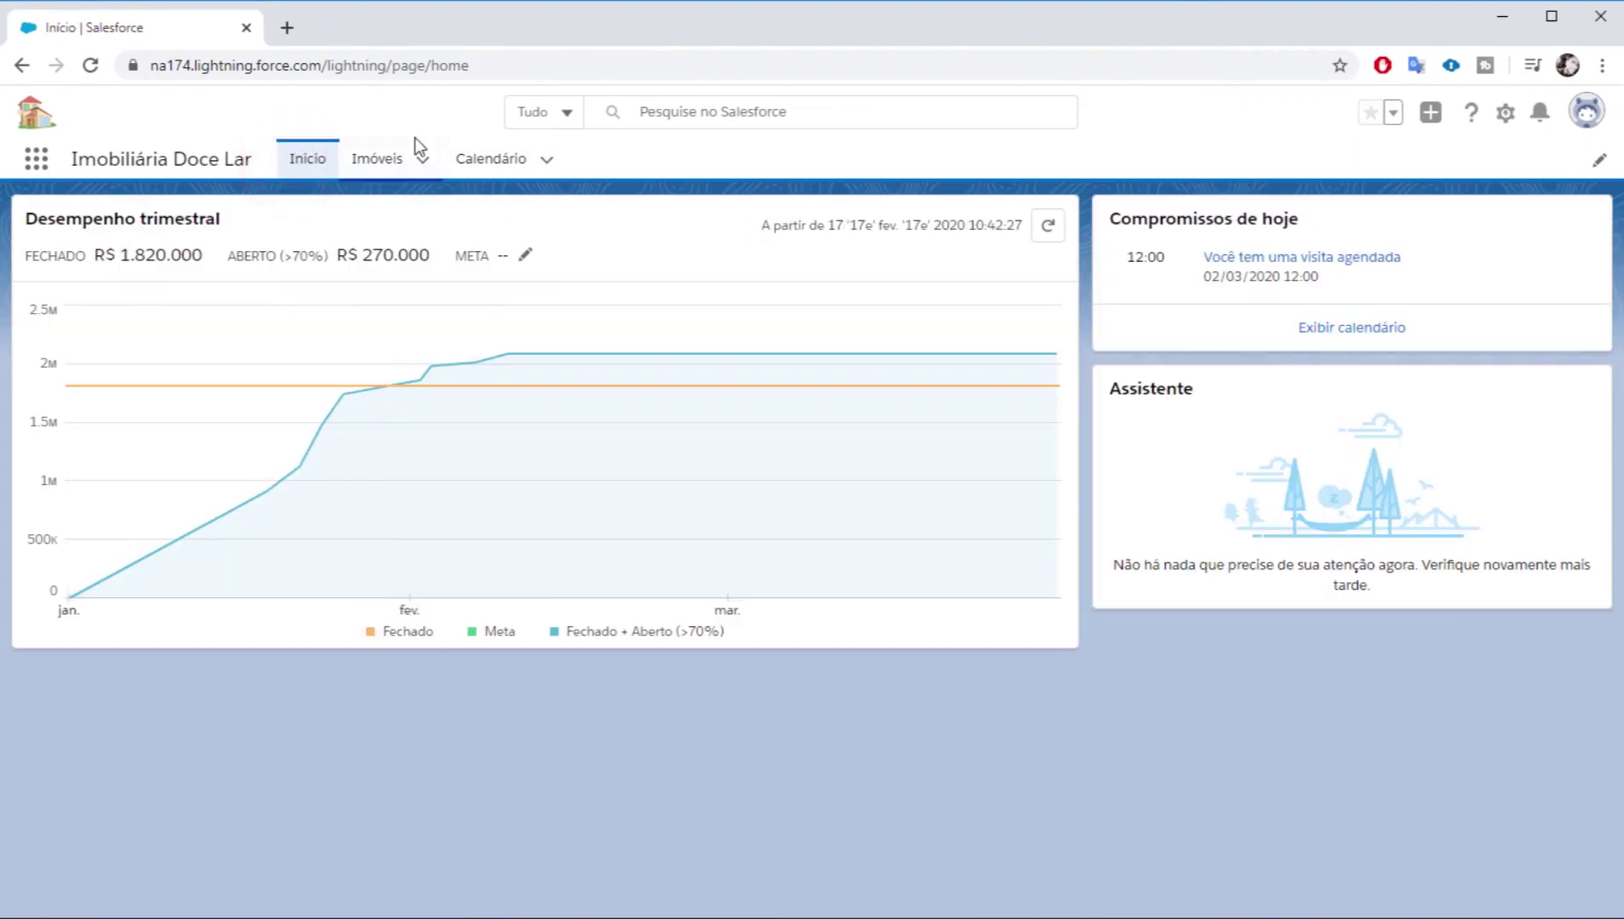
{"action": "left_click", "coordinate": [376, 159]}
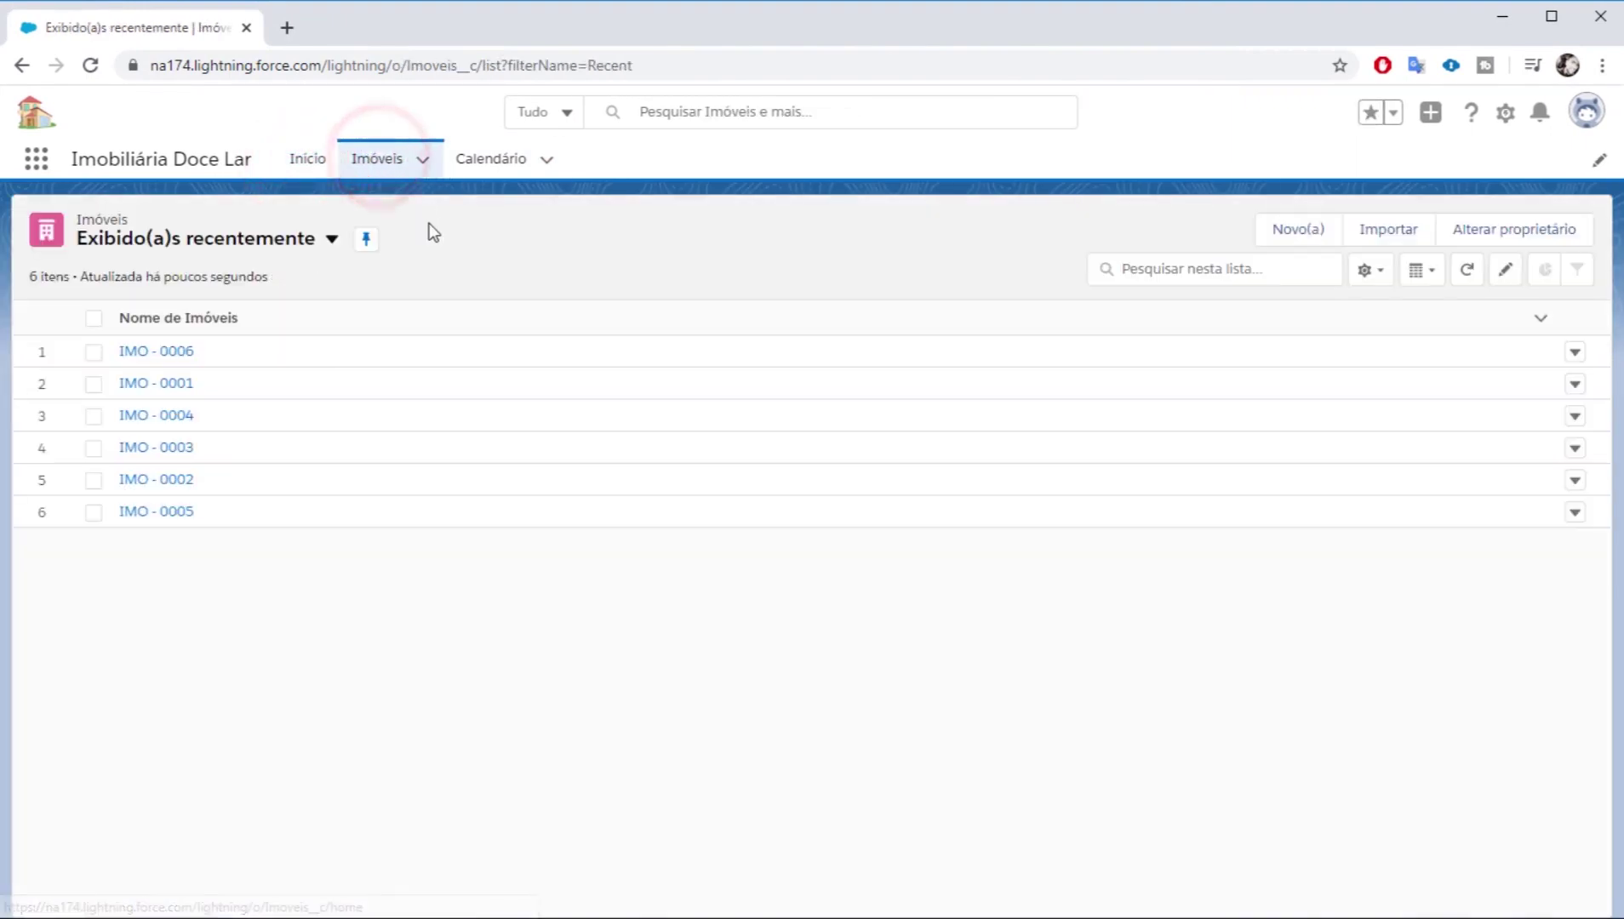
{"action": "left_click", "coordinate": [161, 356]}
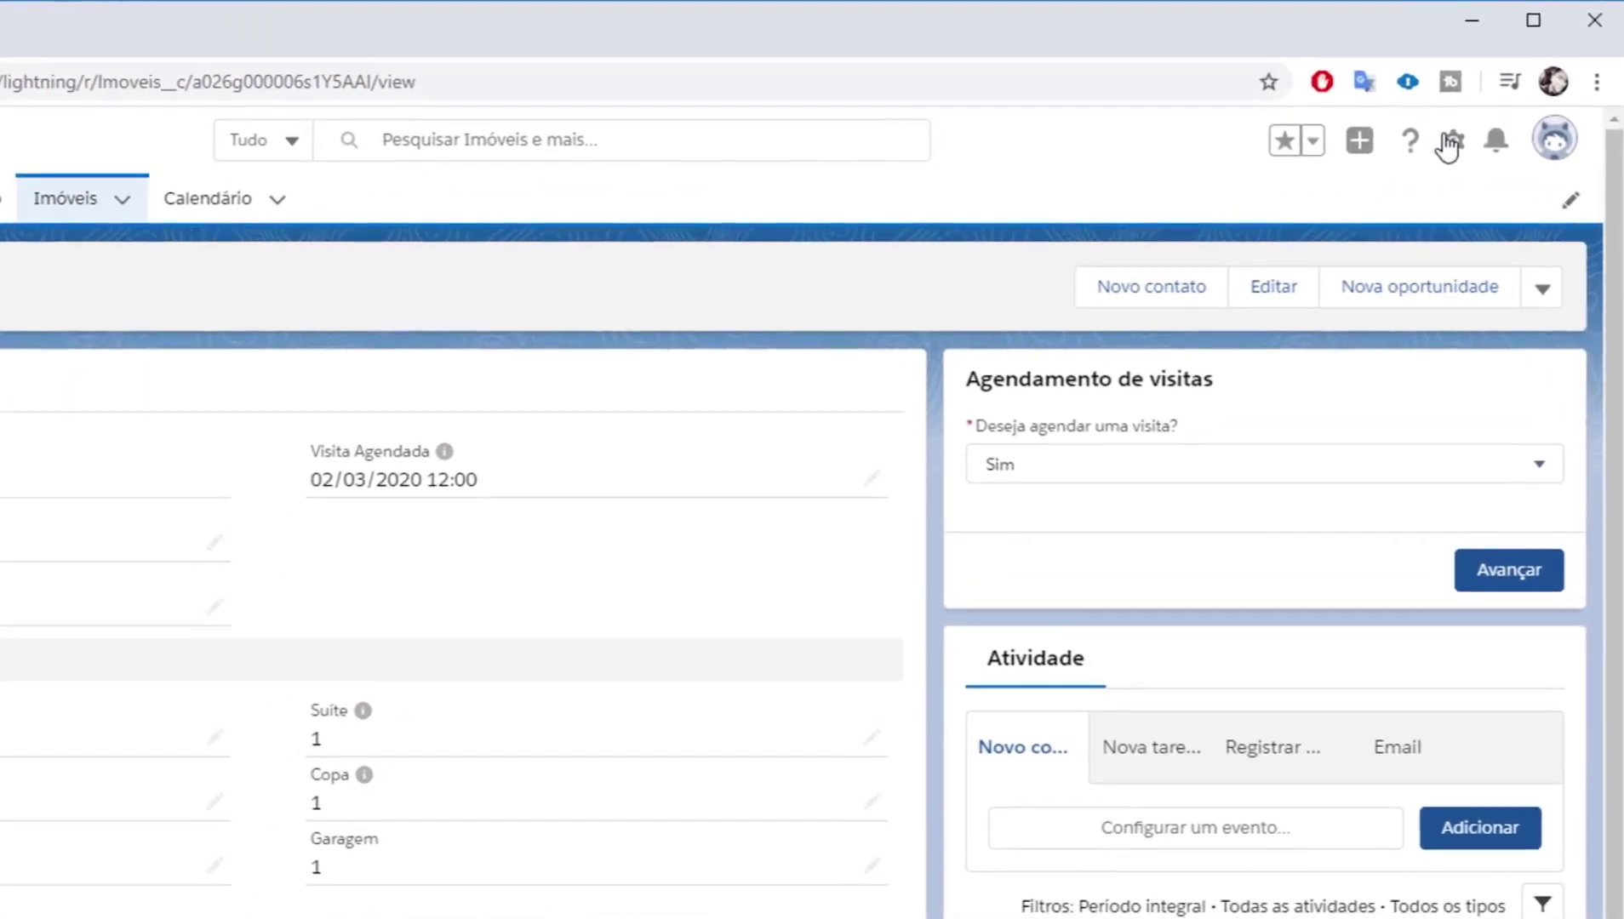
Step: Open the Salesforce setup and bring up the fields and relationships of the Imóveis object in the object manager
{"action": "left_click", "coordinate": [1483, 116]}
{"action": "left_click", "coordinate": [1257, 252]}
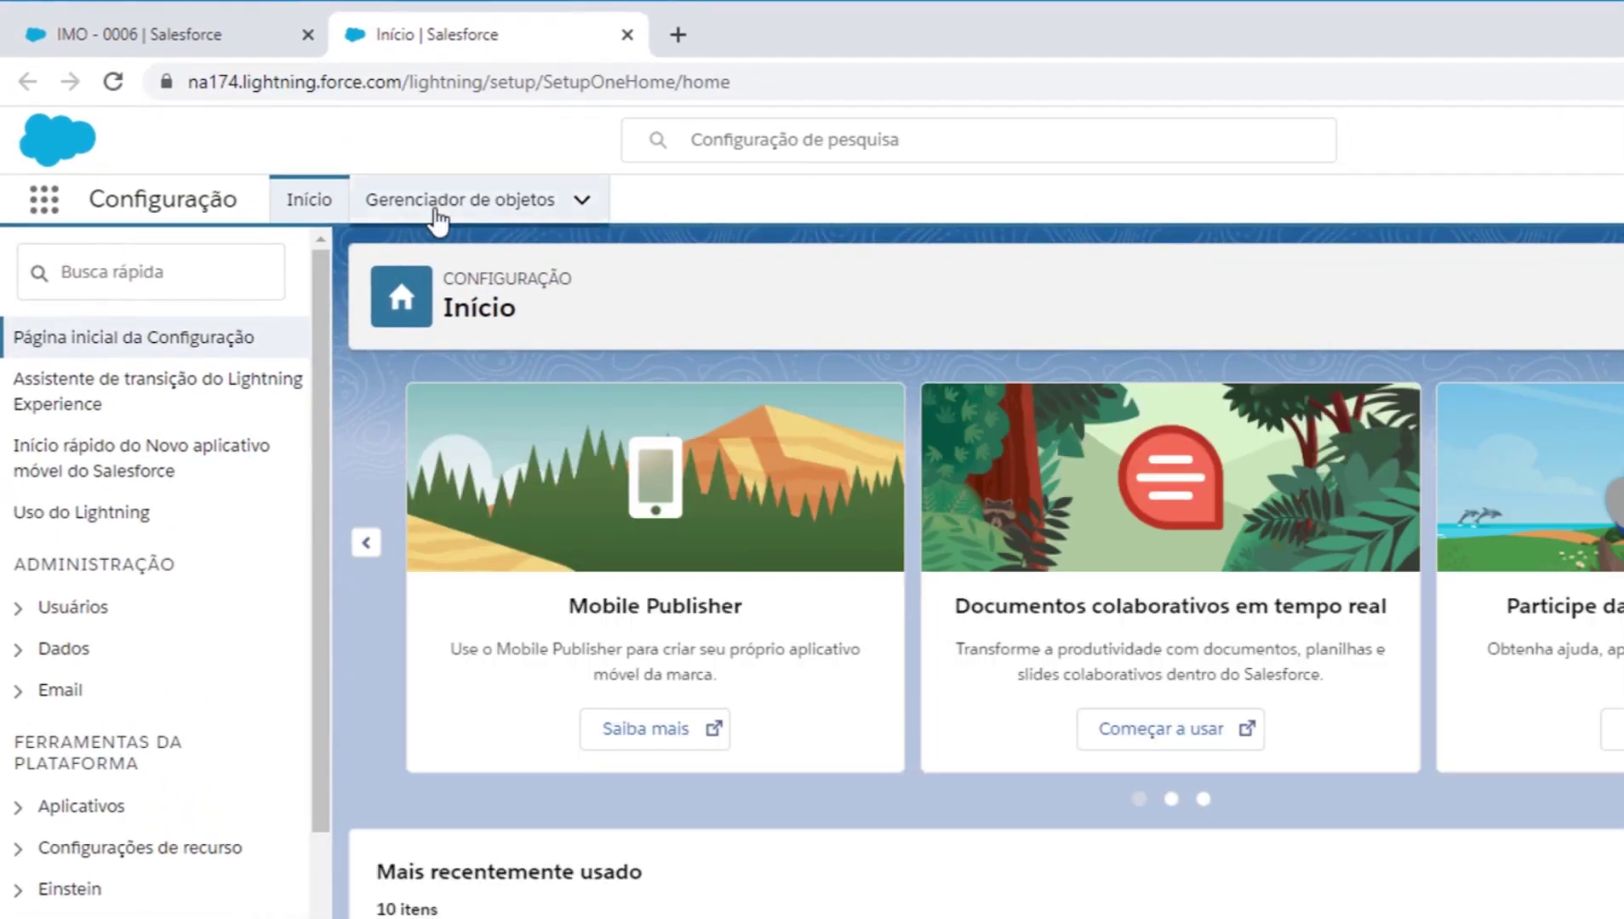
{"action": "left_click", "coordinate": [437, 213]}
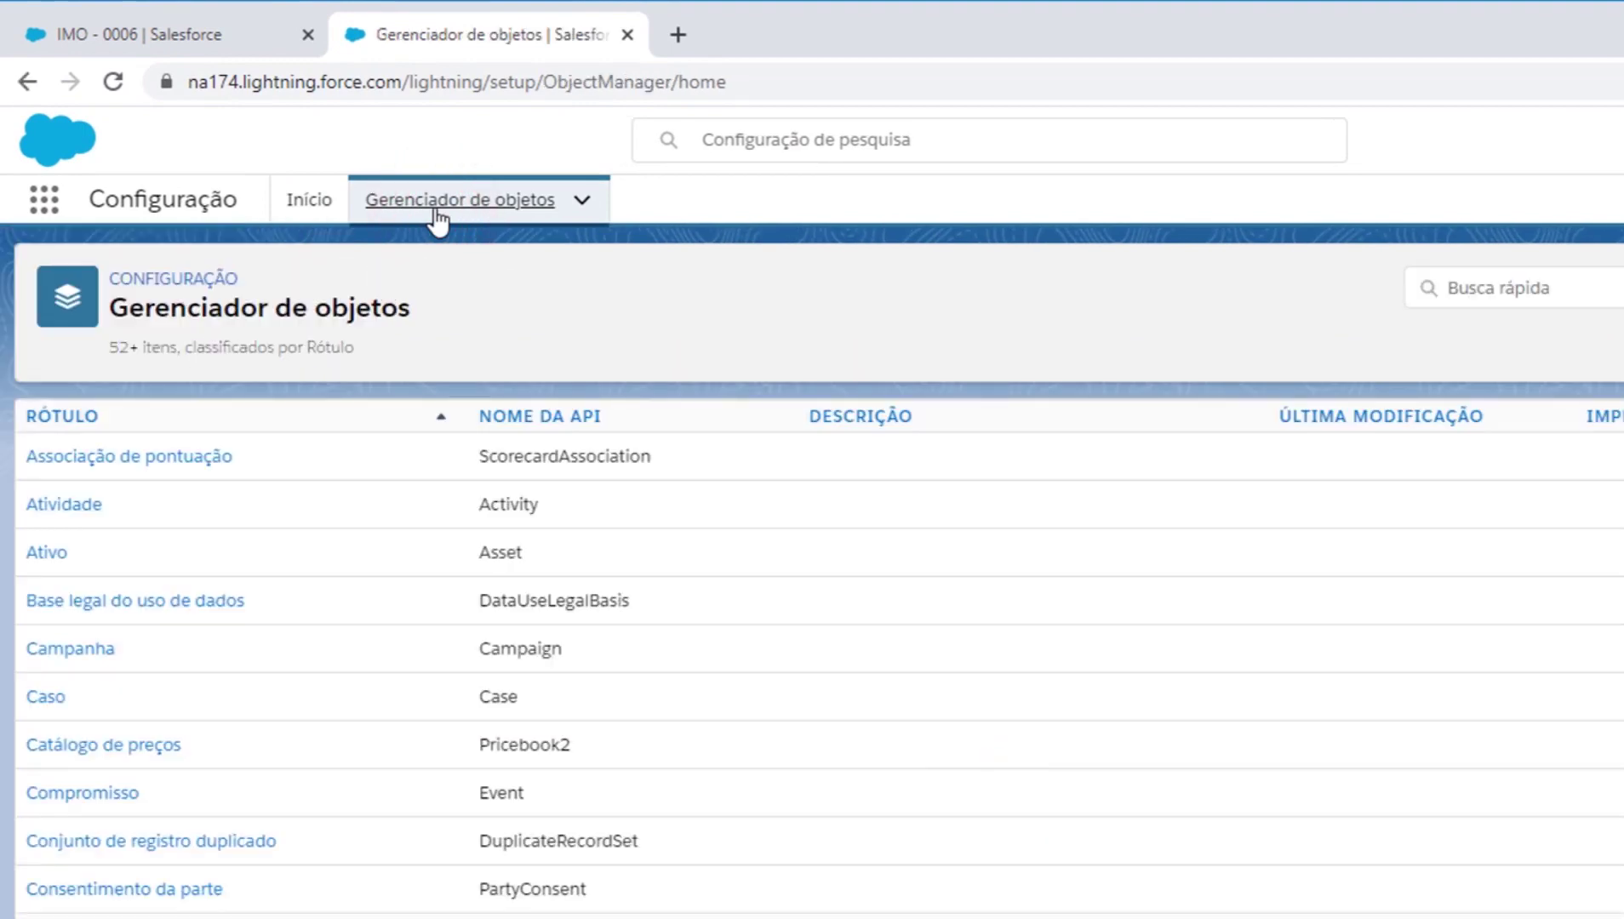
{"action": "scroll", "coordinate": [294, 535], "scroll_direction": "down", "scroll_amount": 3}
{"action": "scroll", "coordinate": [298, 536], "scroll_direction": "down", "scroll_amount": 6}
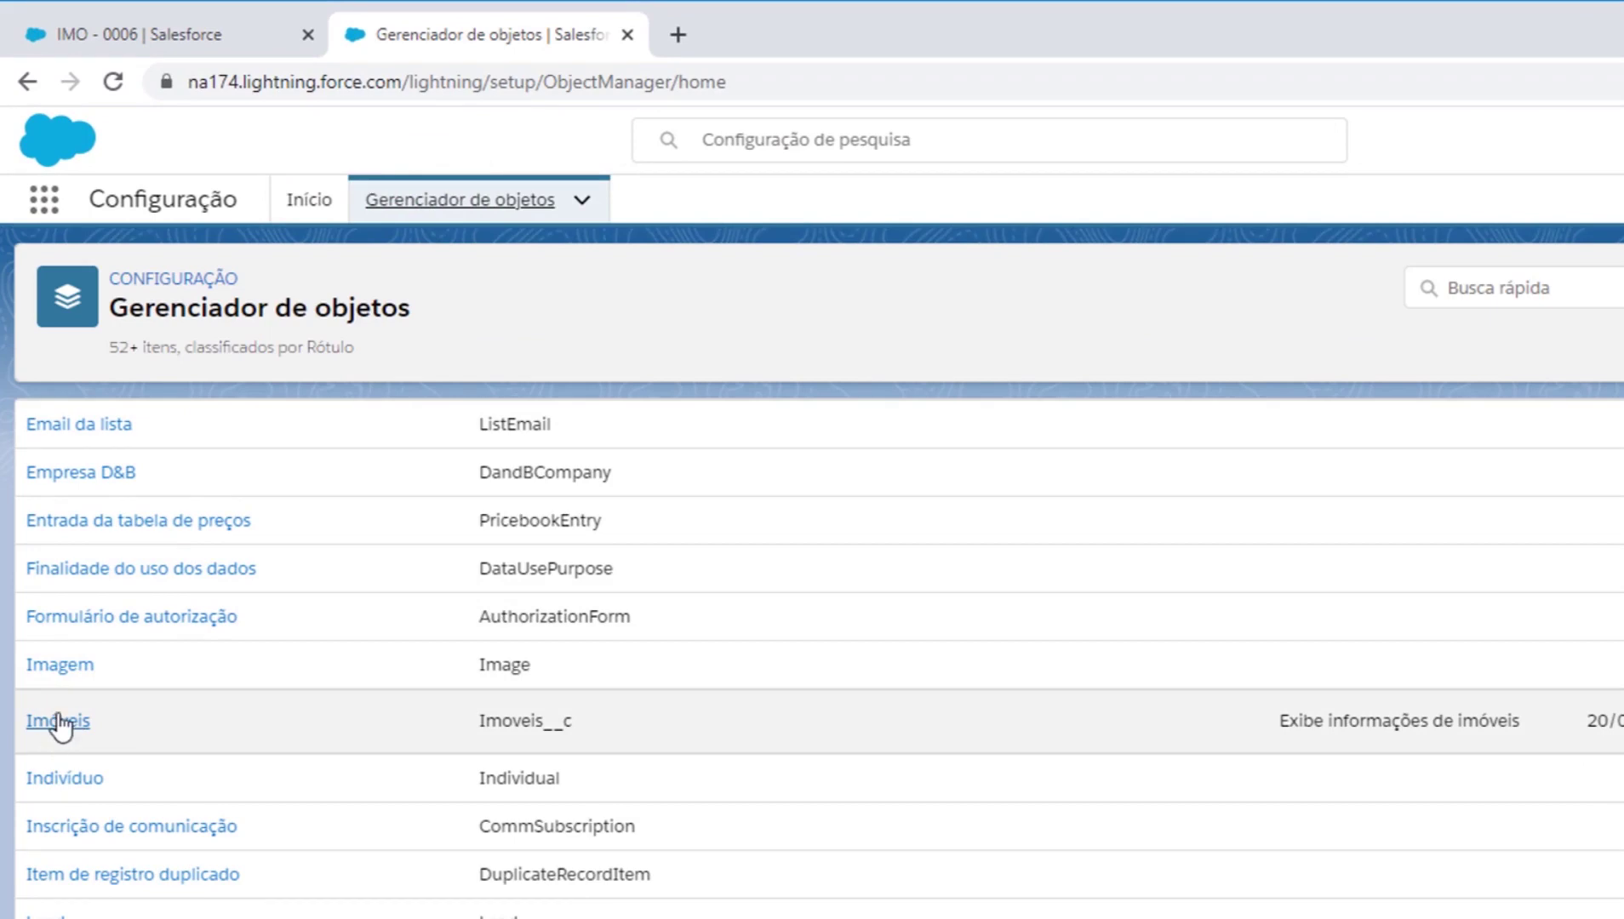
{"action": "left_click", "coordinate": [56, 720]}
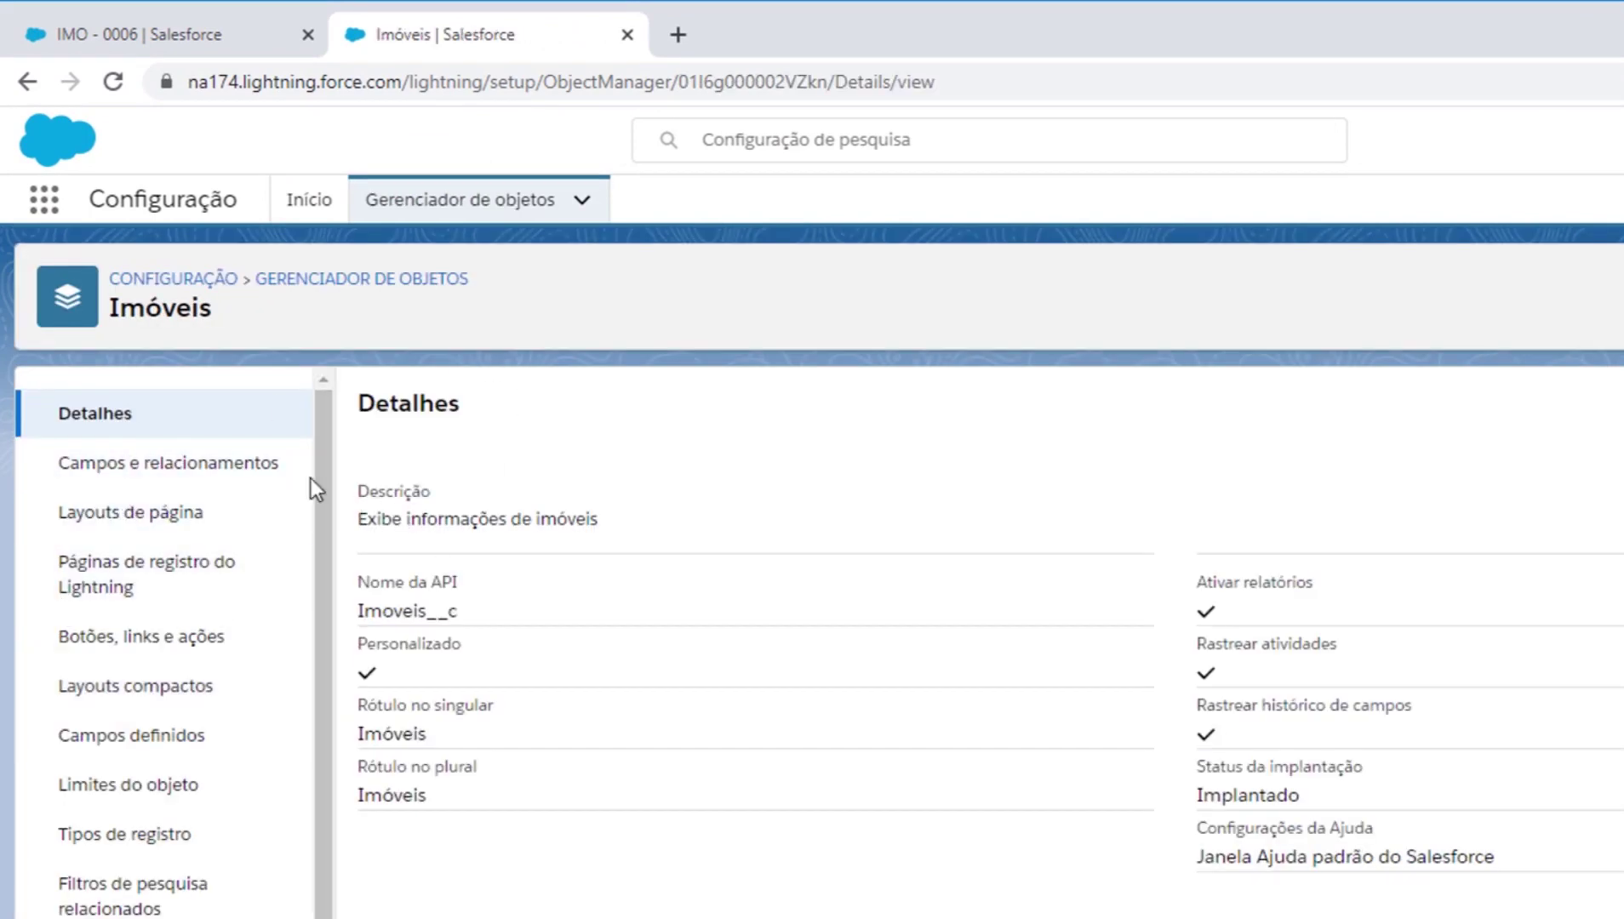
{"action": "left_click", "coordinate": [151, 470]}
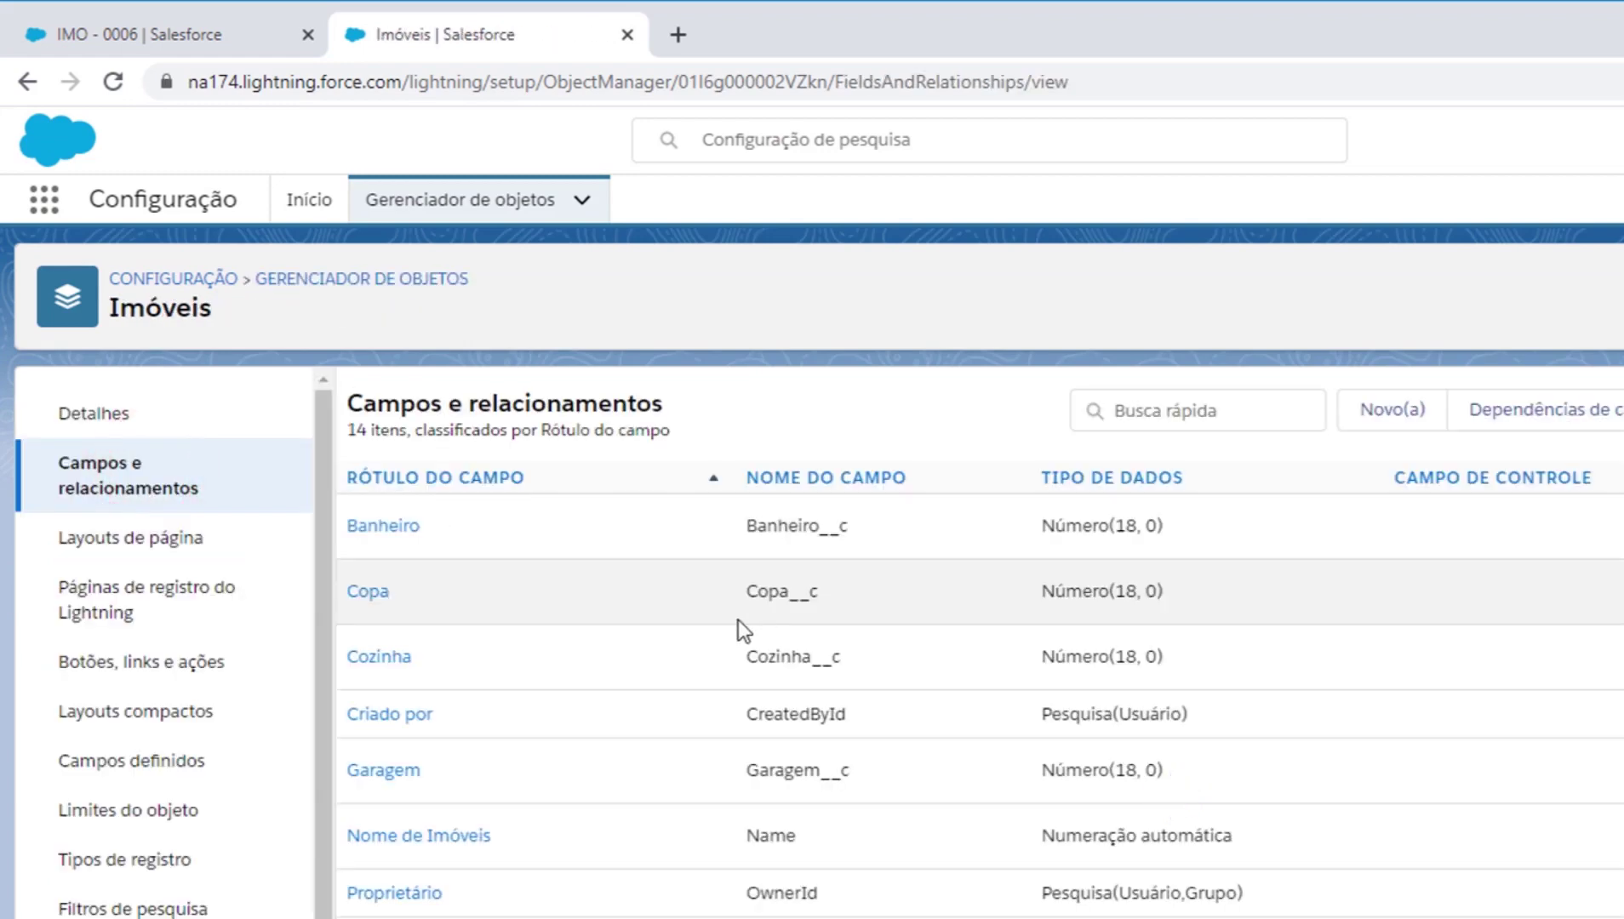
Step: Create a new custom field on the Imóveis object with the data type Lista de opções and proceed to its details
{"action": "left_click", "coordinate": [1372, 417]}
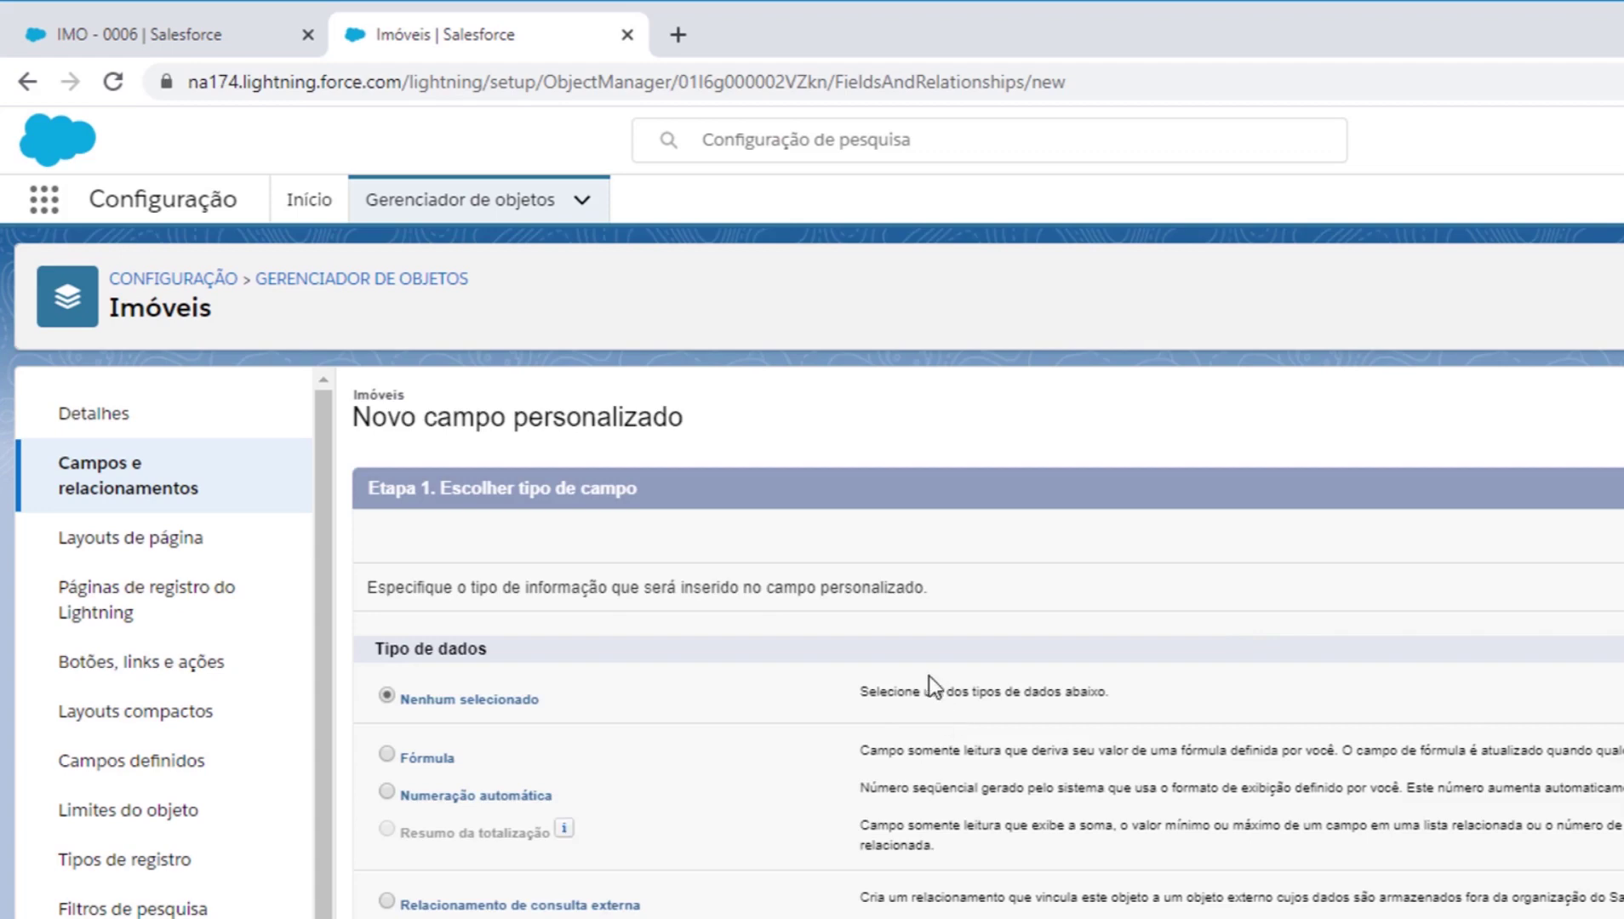
{"action": "scroll", "coordinate": [927, 677], "scroll_direction": "down", "scroll_amount": 3}
{"action": "scroll", "coordinate": [906, 682], "scroll_direction": "down", "scroll_amount": 5}
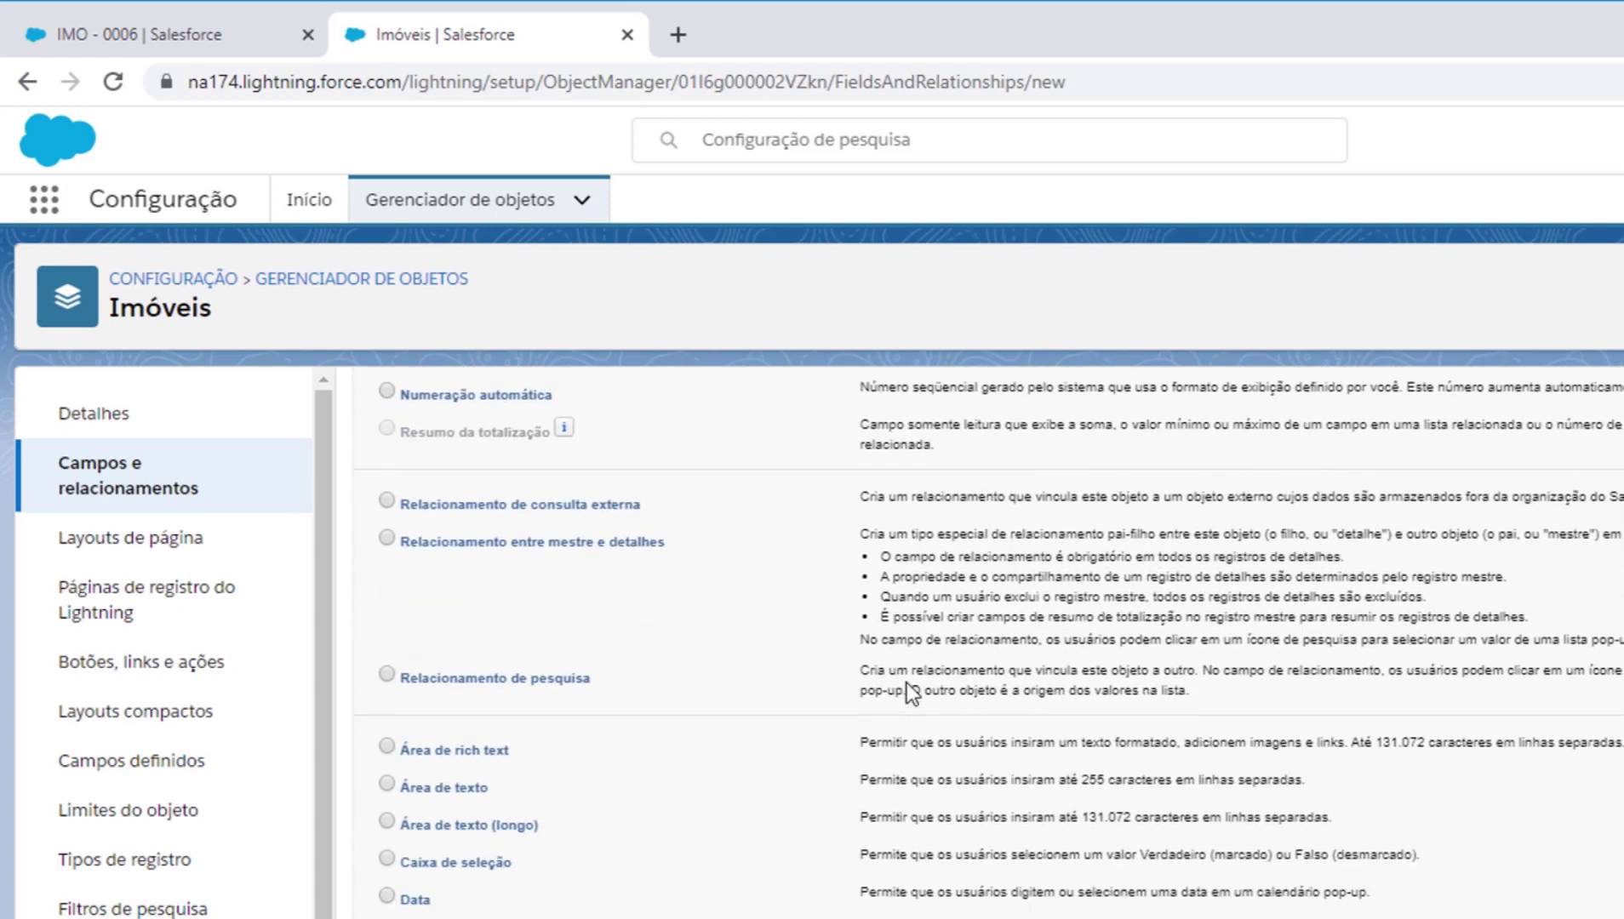
{"action": "scroll", "coordinate": [799, 685], "scroll_direction": "down", "scroll_amount": 1}
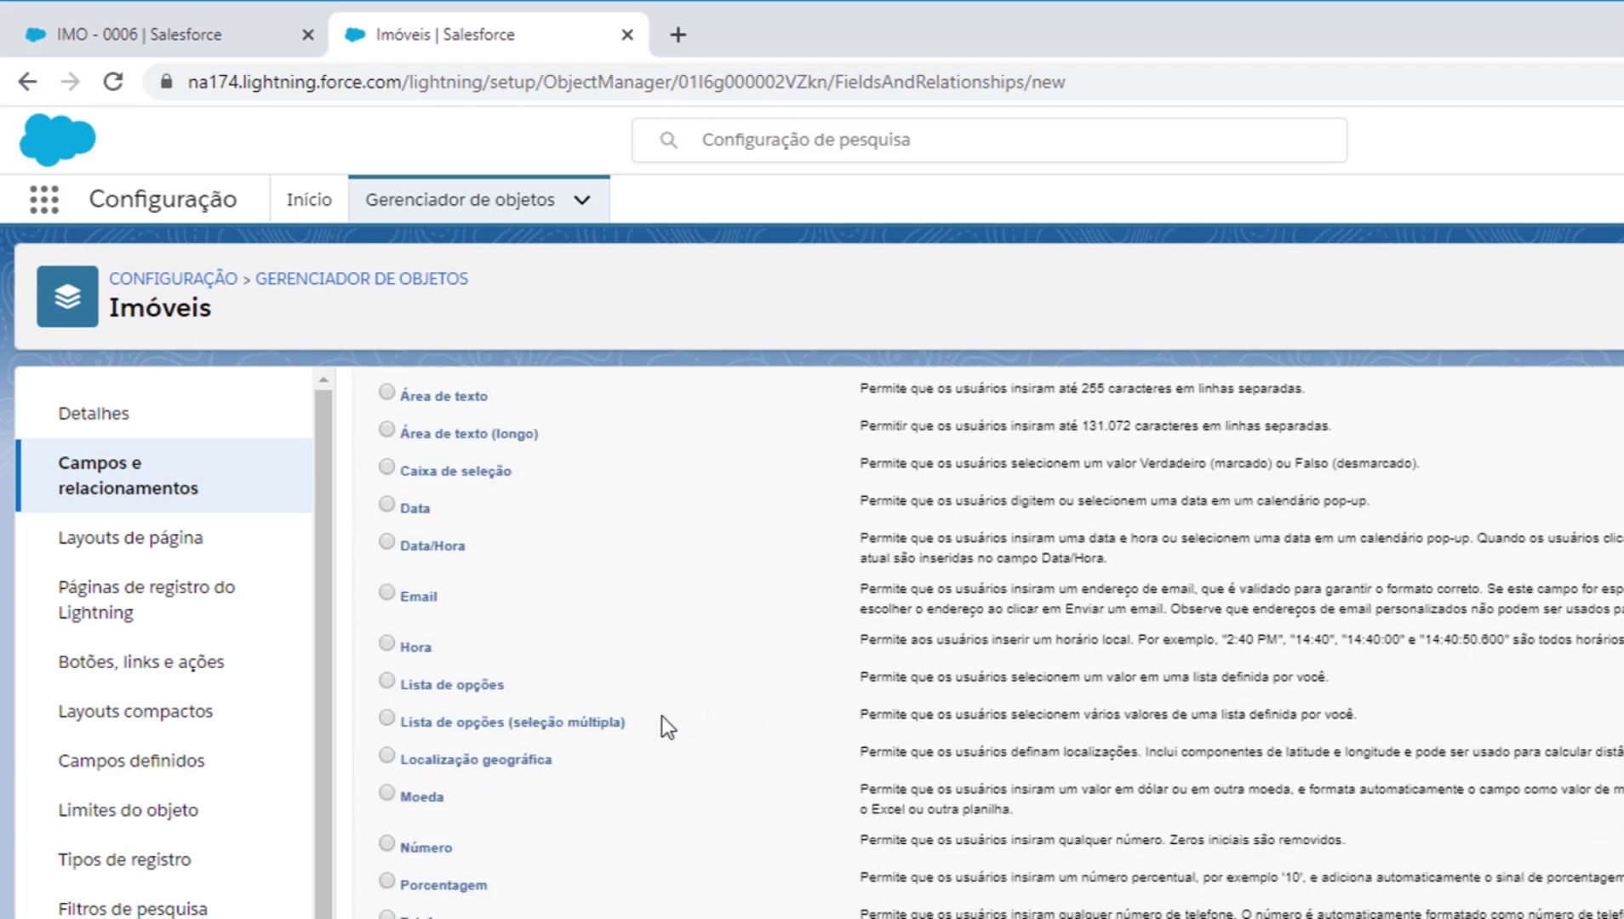
{"action": "left_click", "coordinate": [386, 680]}
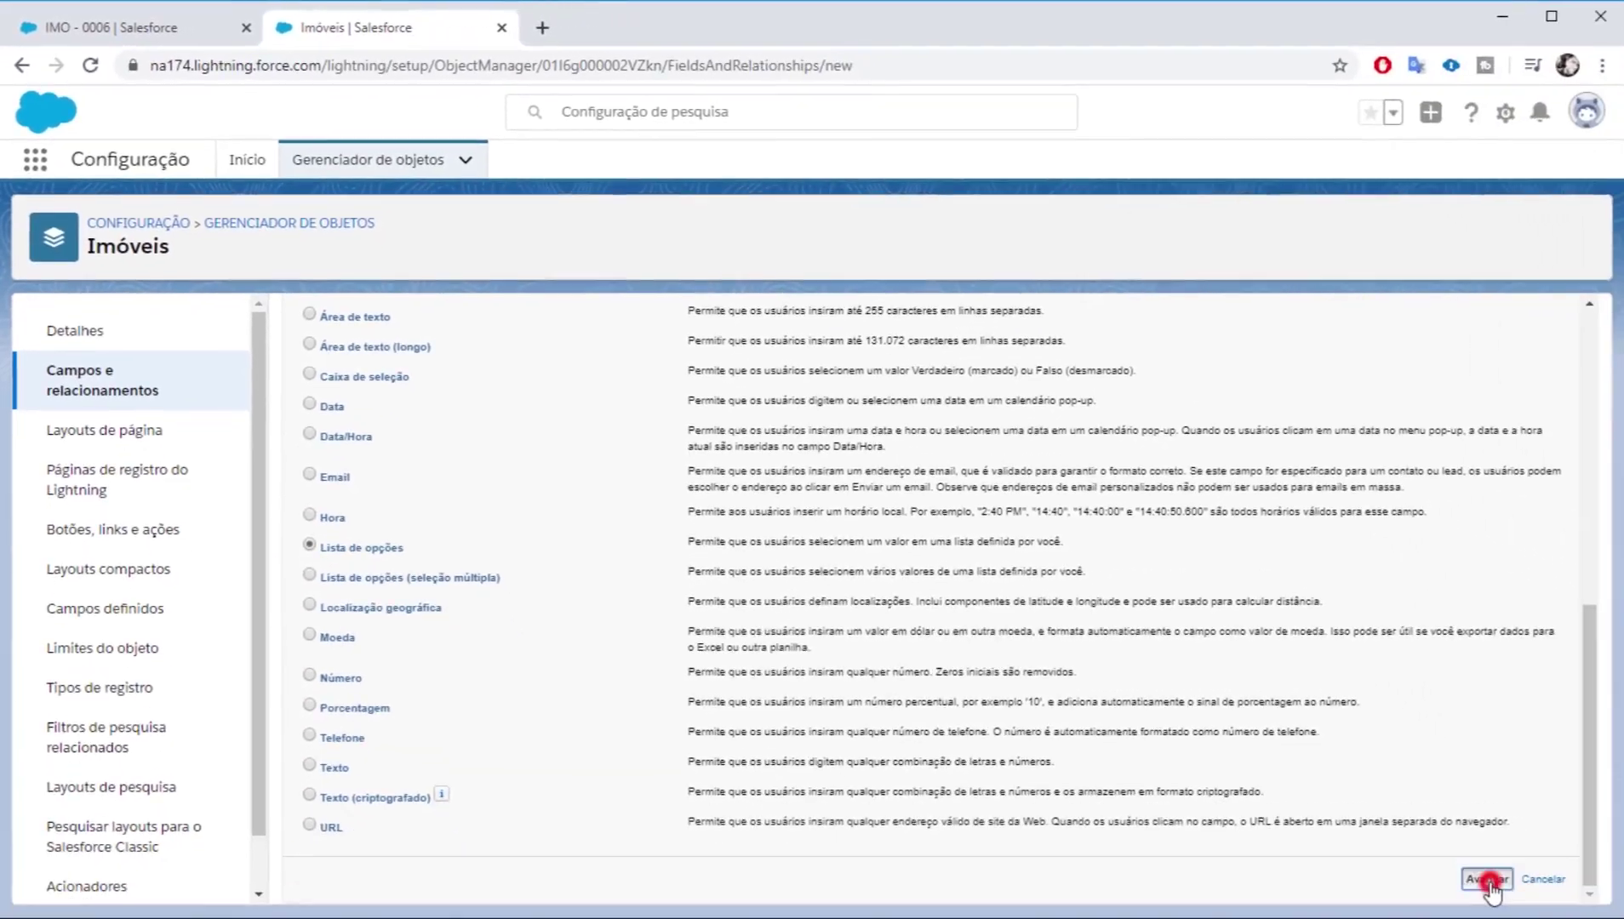
{"action": "left_click", "coordinate": [1490, 775]}
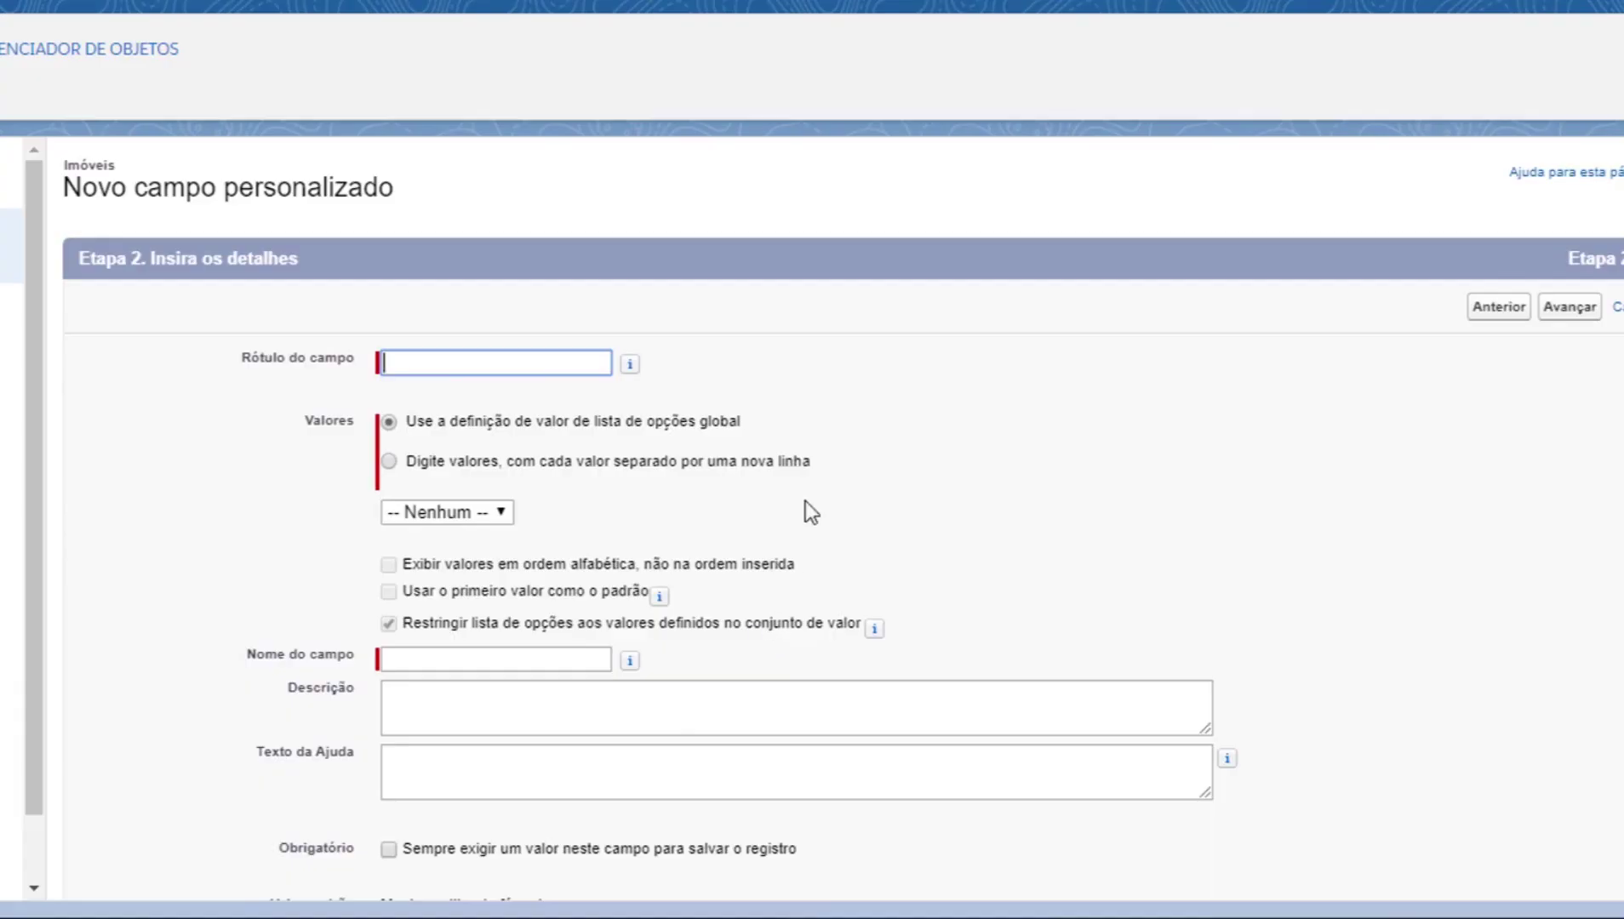
Step: Label the field Status and define its own list values Disponível, Pendente, Impedimento and Em negociação, one per line
{"action": "scroll", "coordinate": [414, 367], "scroll_direction": "down", "scroll_amount": 2}
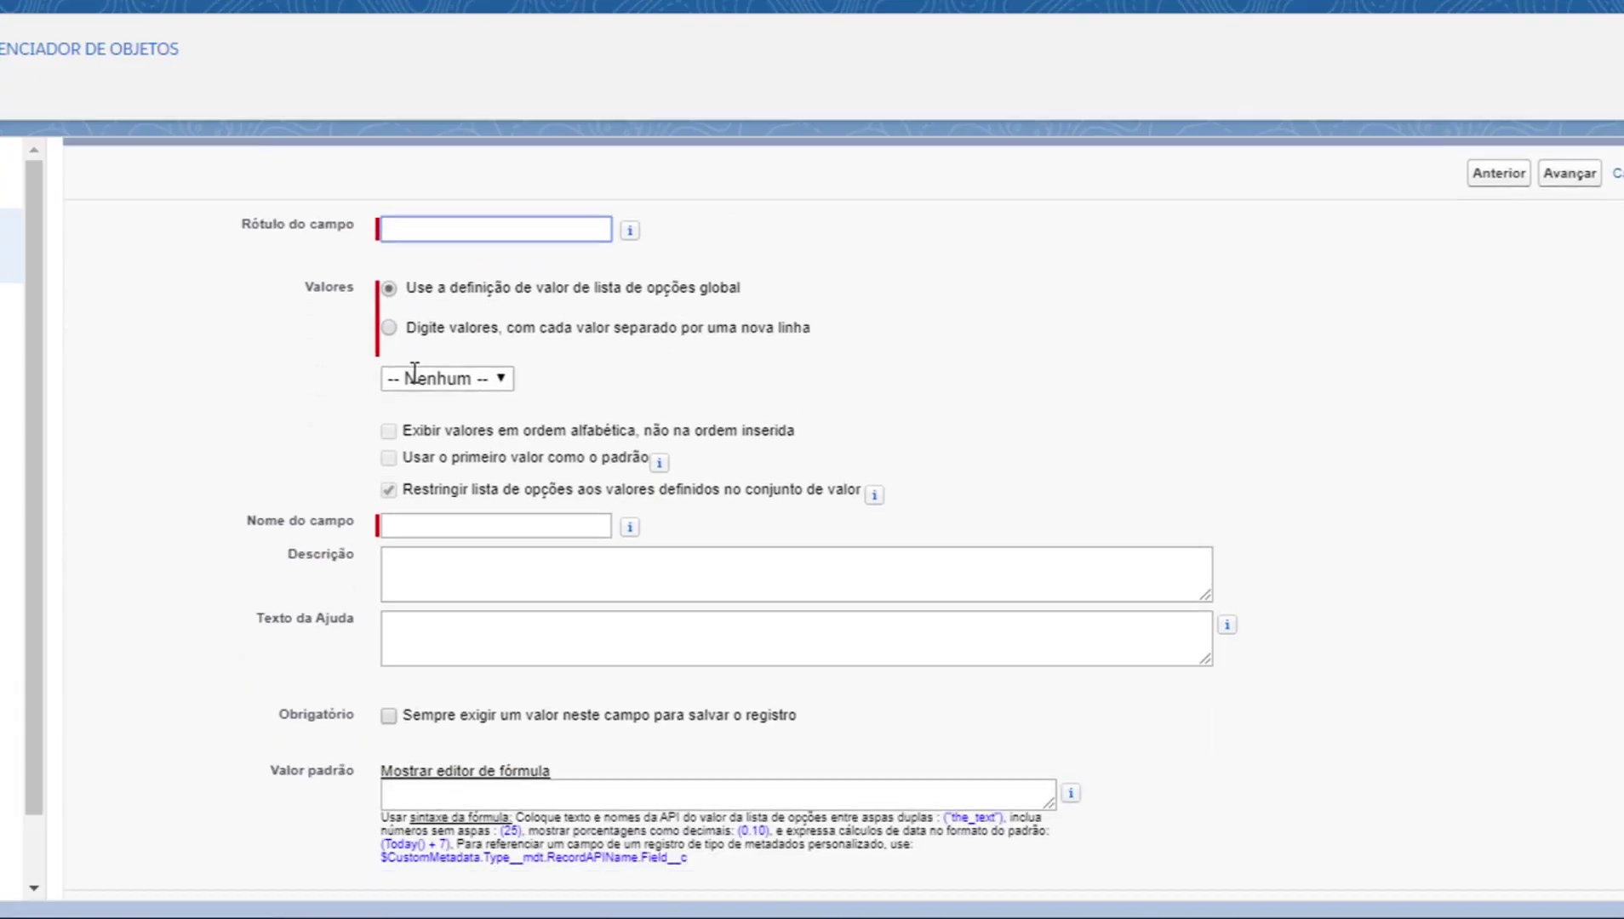
{"action": "left_click", "coordinate": [396, 226]}
{"action": "type", "text": "Status"}
{"action": "left_click", "coordinate": [392, 328]}
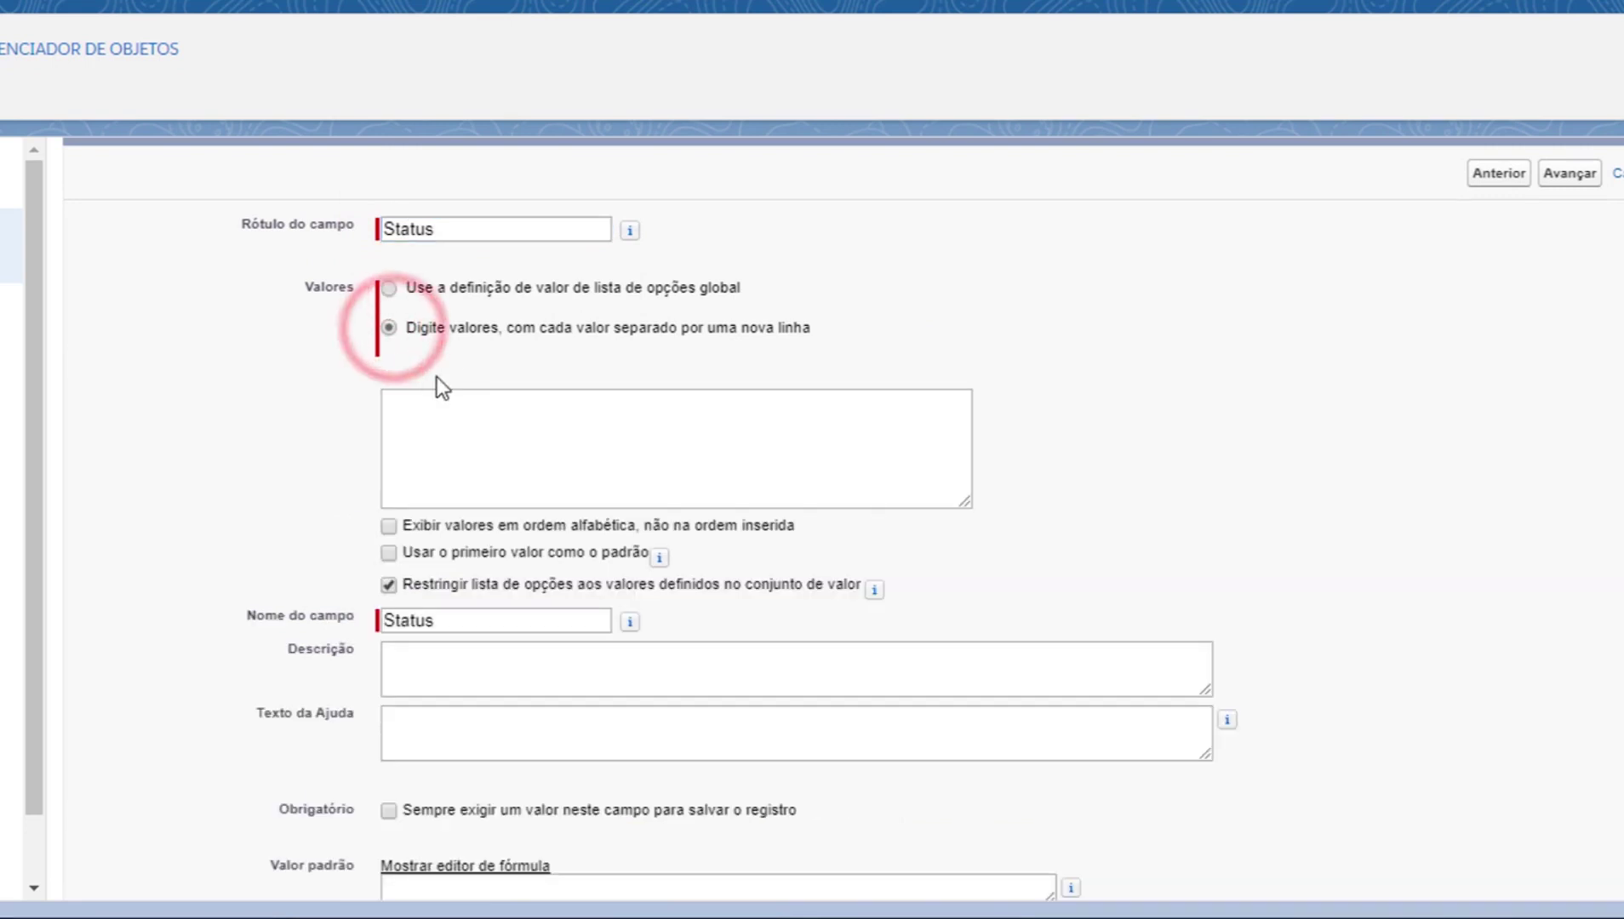
{"action": "left_click", "coordinate": [457, 417]}
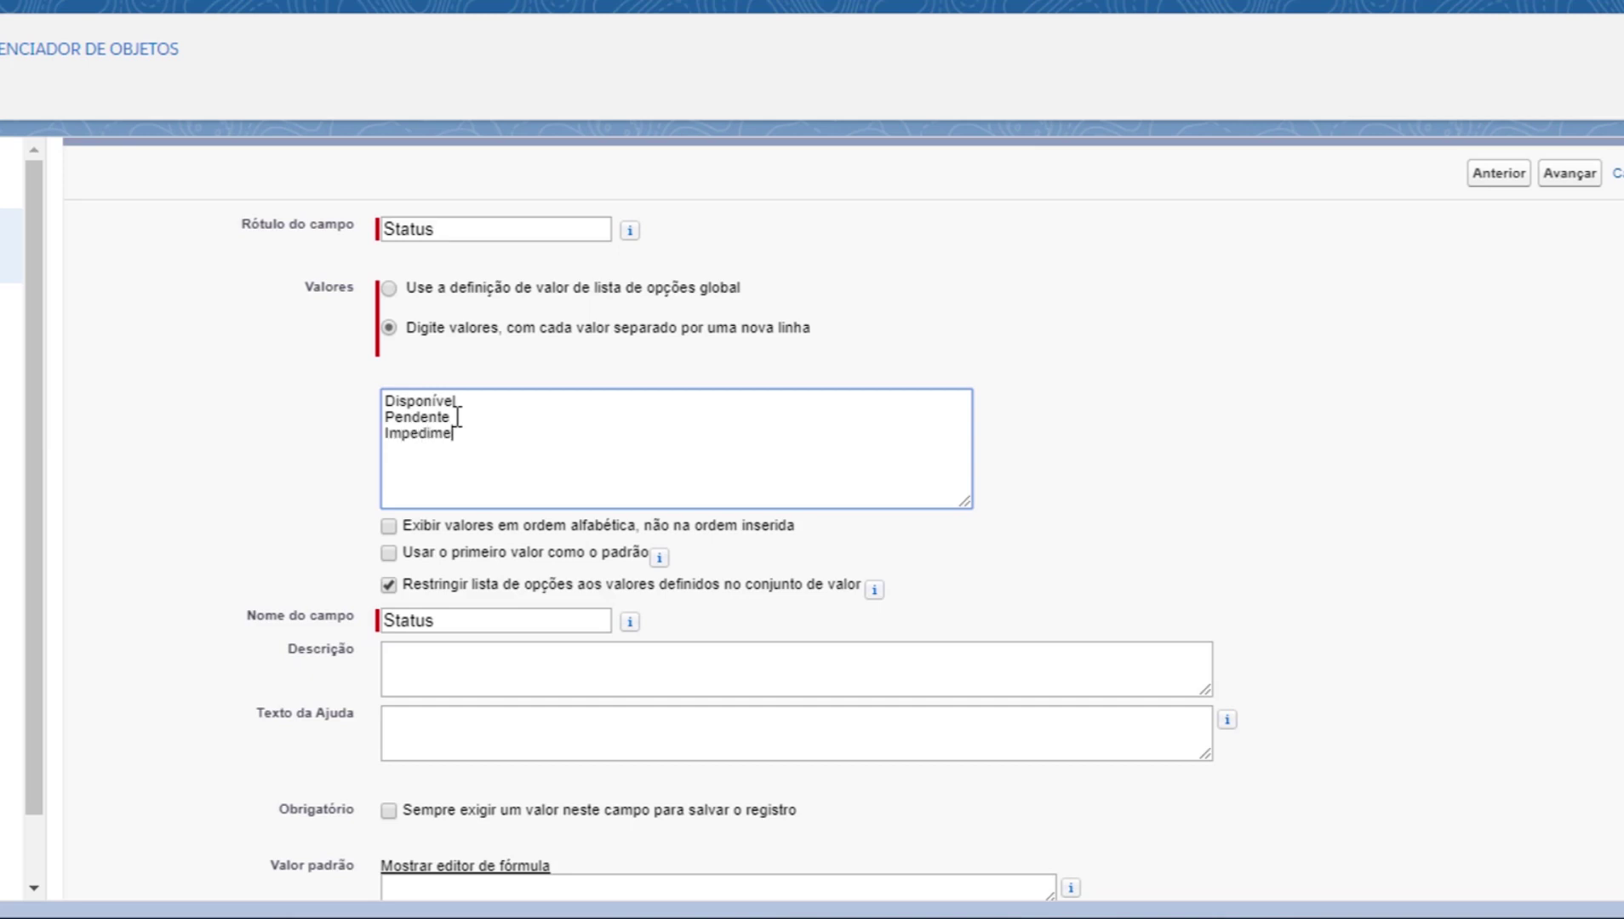
{"action": "type", "text": "nto"}
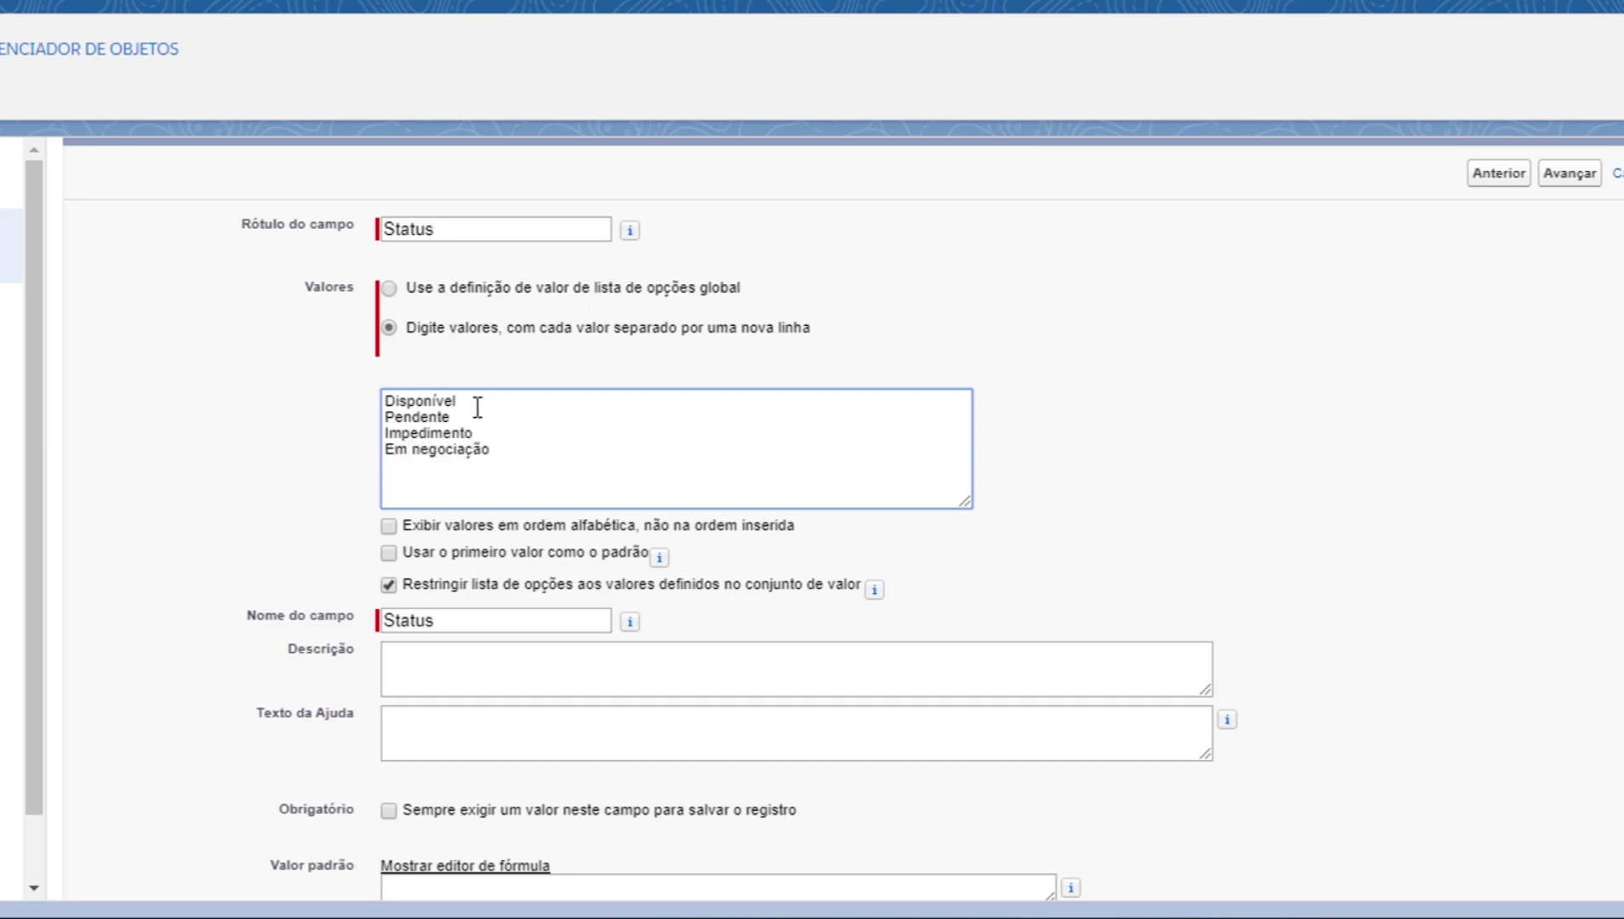
Step: Review the Status field's list values Disponível, Pendente, Impedimento and Em negociação one by one
{"action": "double_click", "coordinate": [460, 401]}
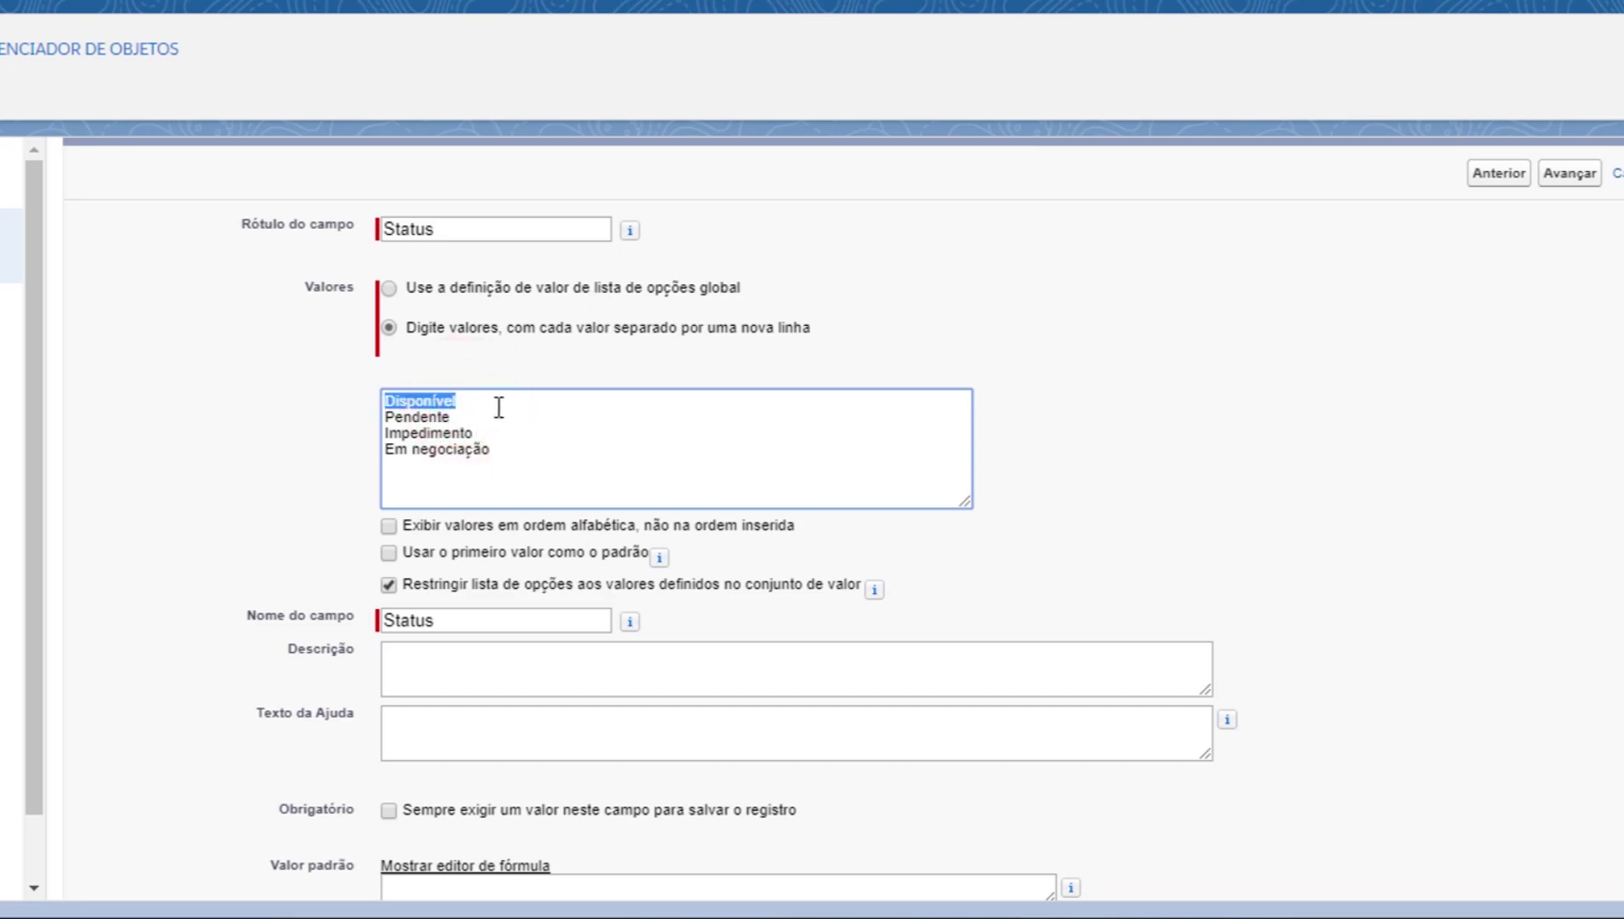
{"action": "left_click", "coordinate": [460, 403]}
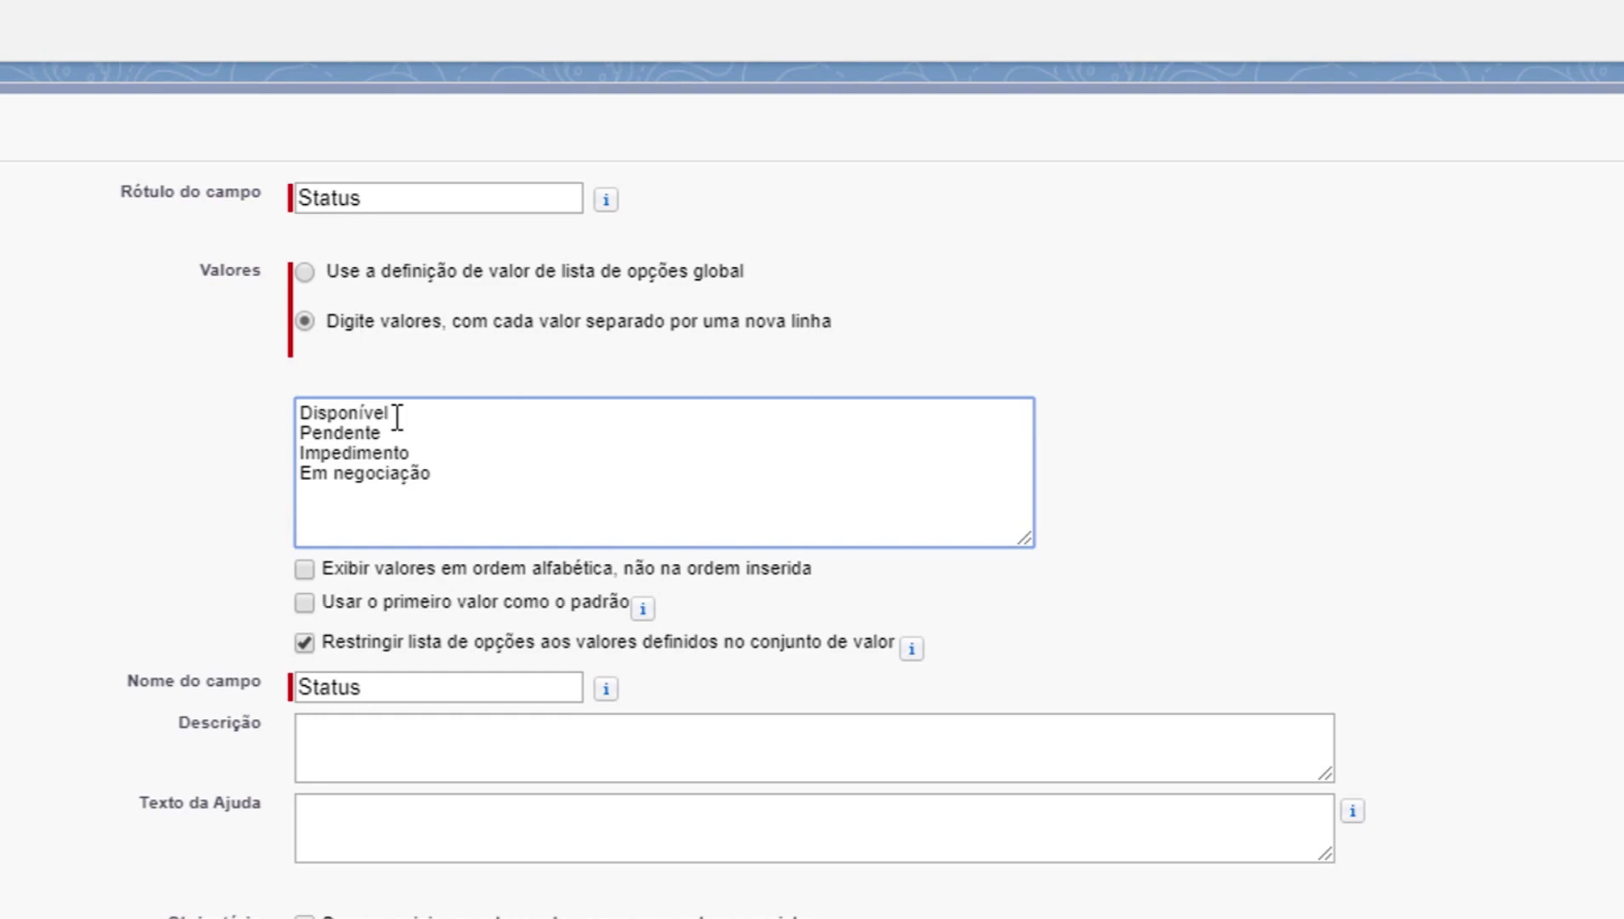
{"action": "left_click_drag", "start_coordinate": [424, 423], "coordinate": [320, 399]}
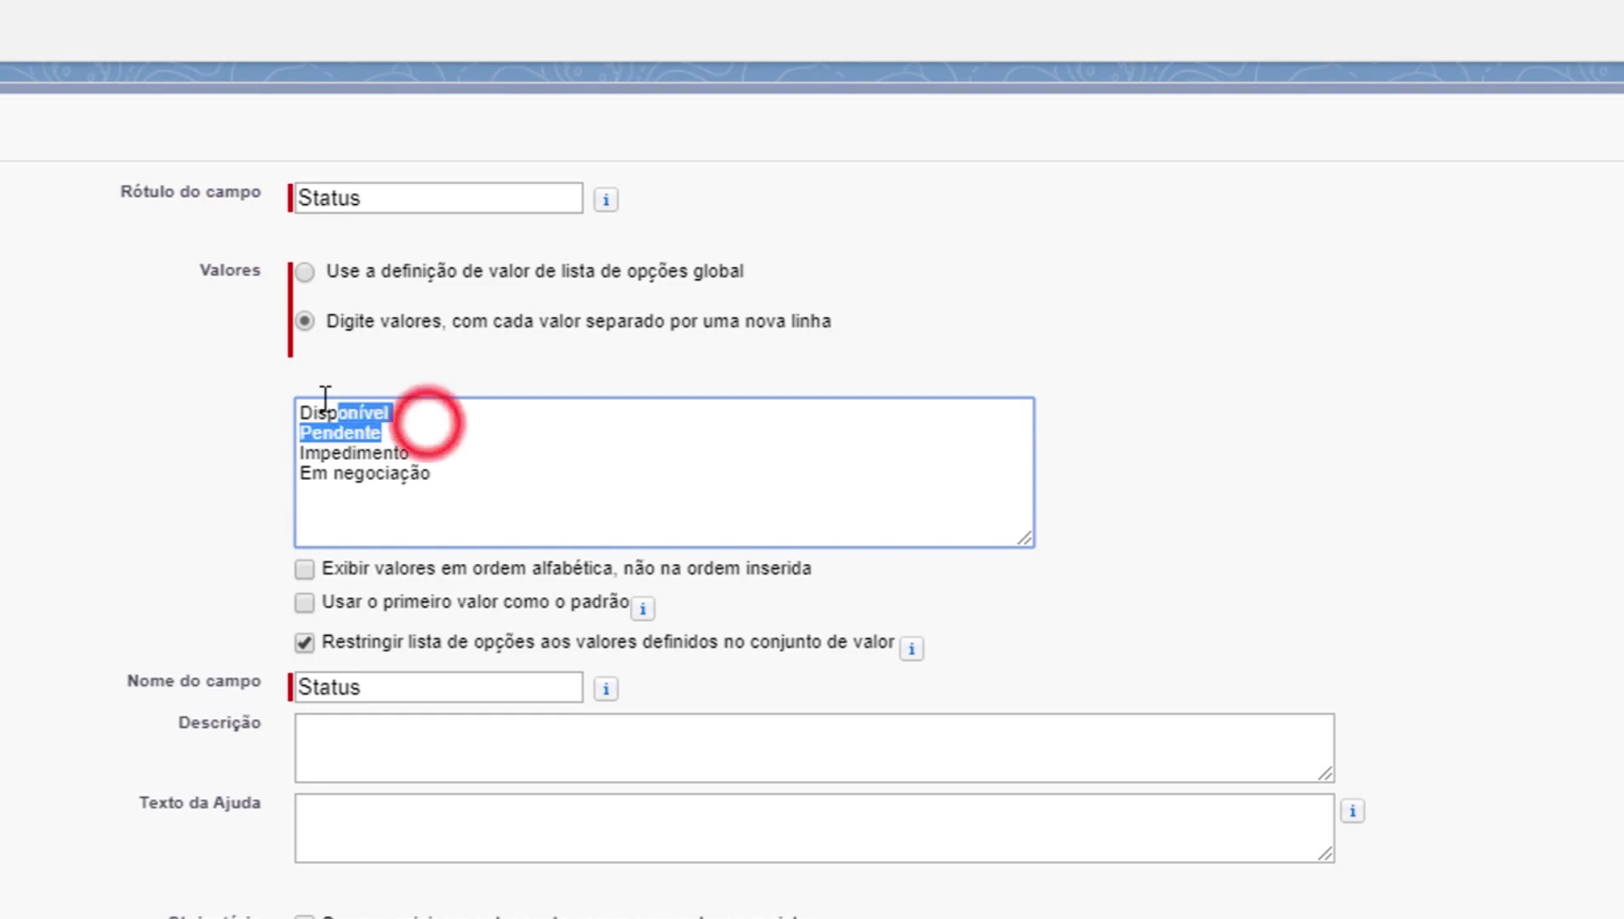
{"action": "left_click", "coordinate": [357, 451]}
{"action": "double_click", "coordinate": [337, 432]}
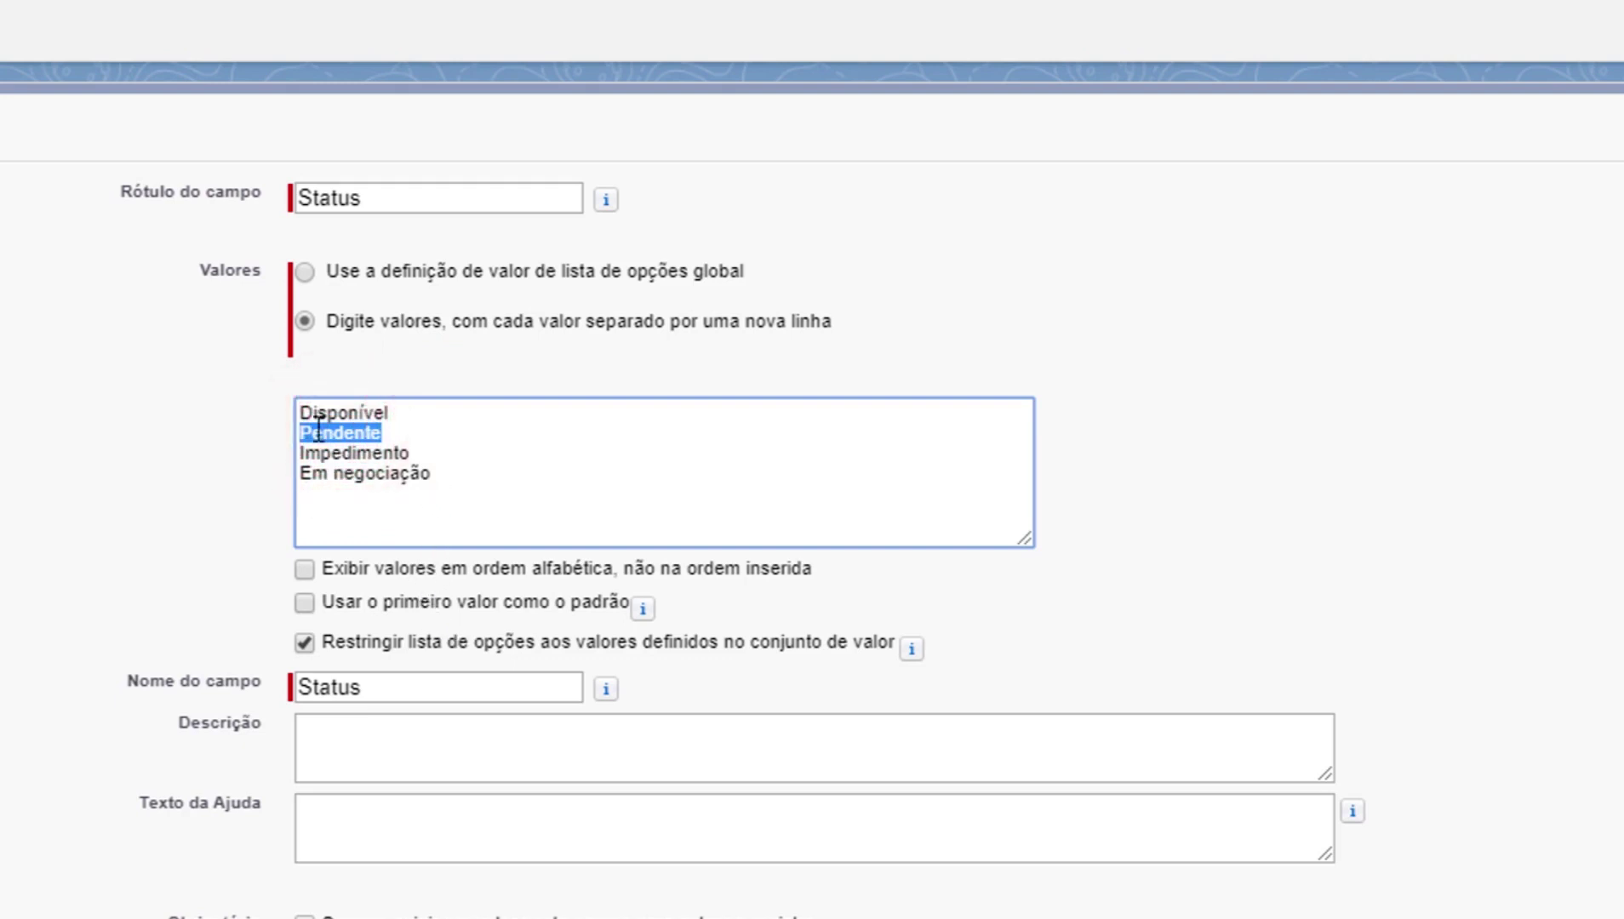
{"action": "double_click", "coordinate": [345, 433]}
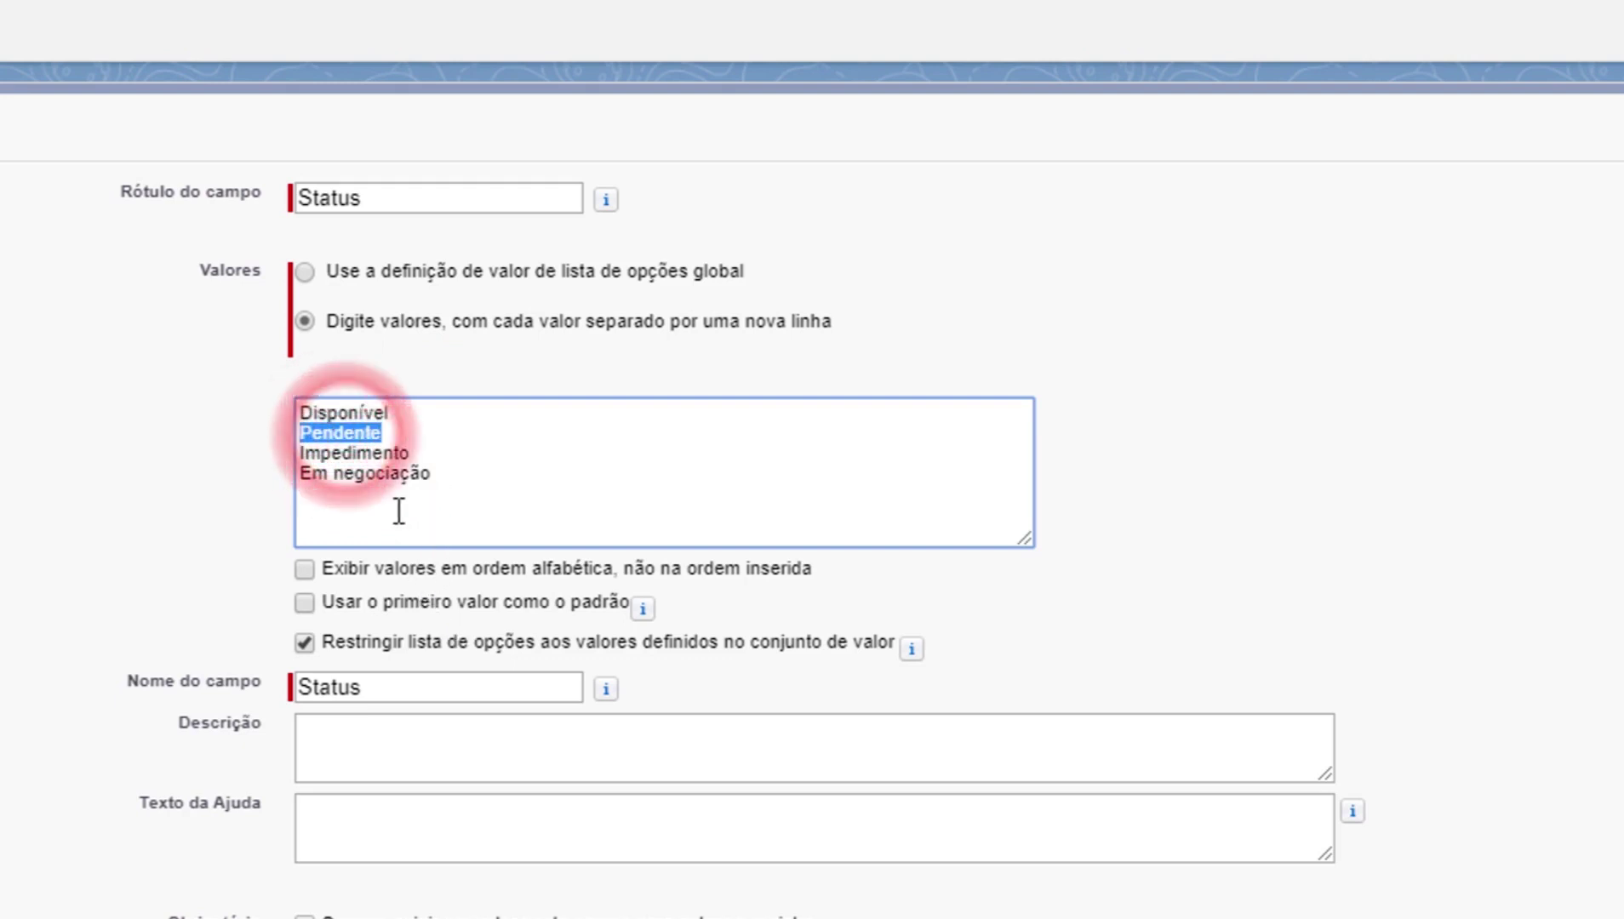
{"action": "double_click", "coordinate": [338, 454]}
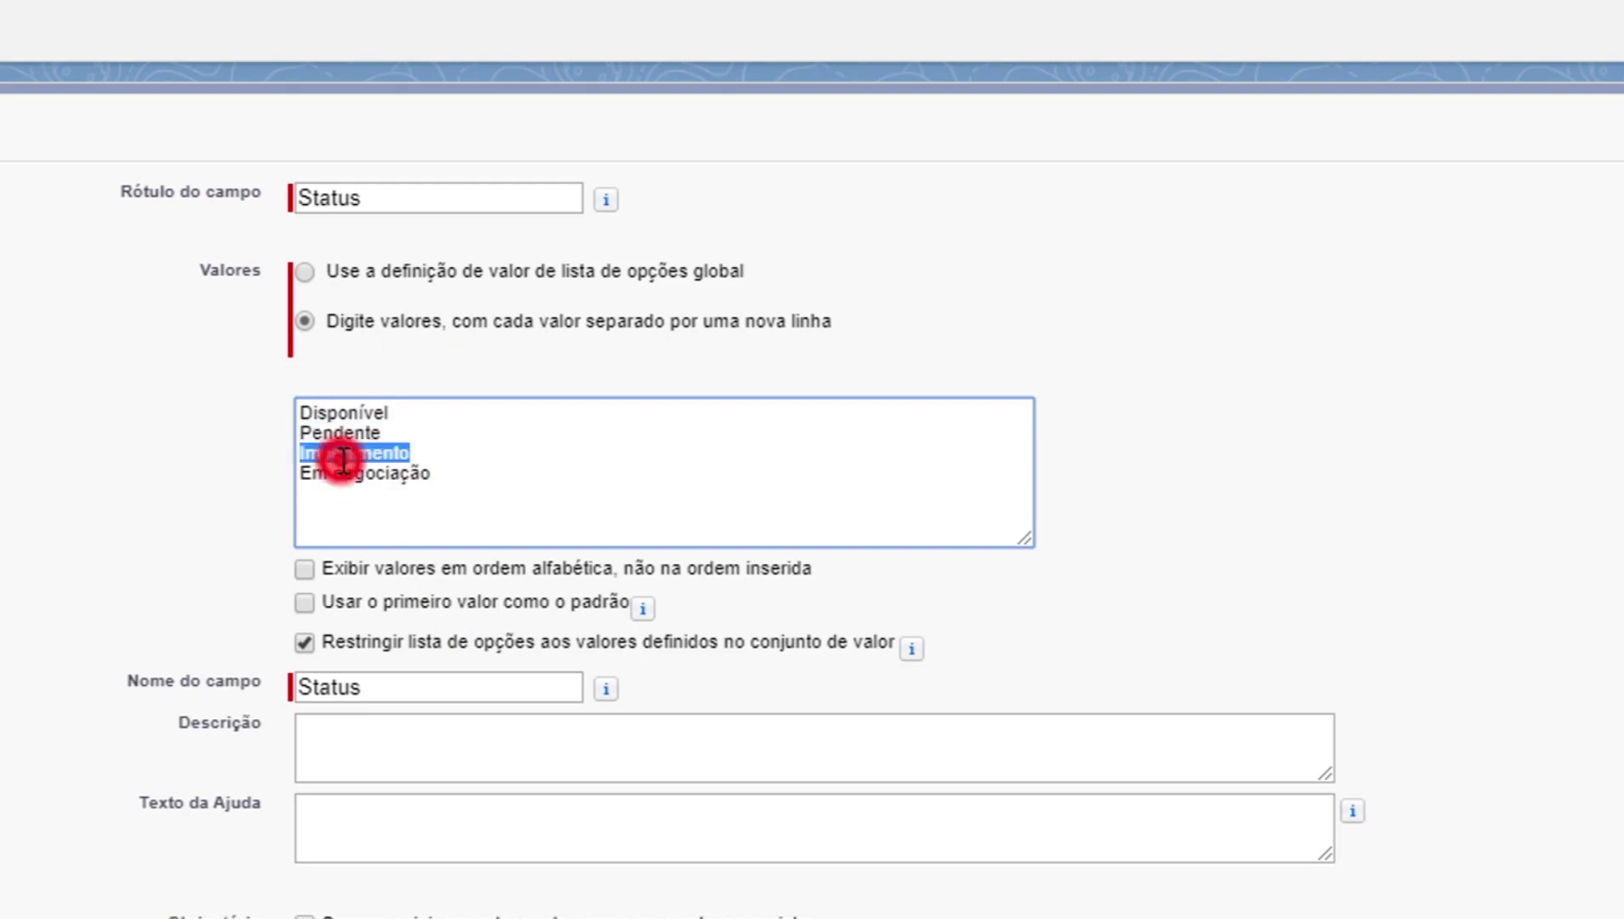
{"action": "left_click_drag", "start_coordinate": [421, 451], "coordinate": [299, 434]}
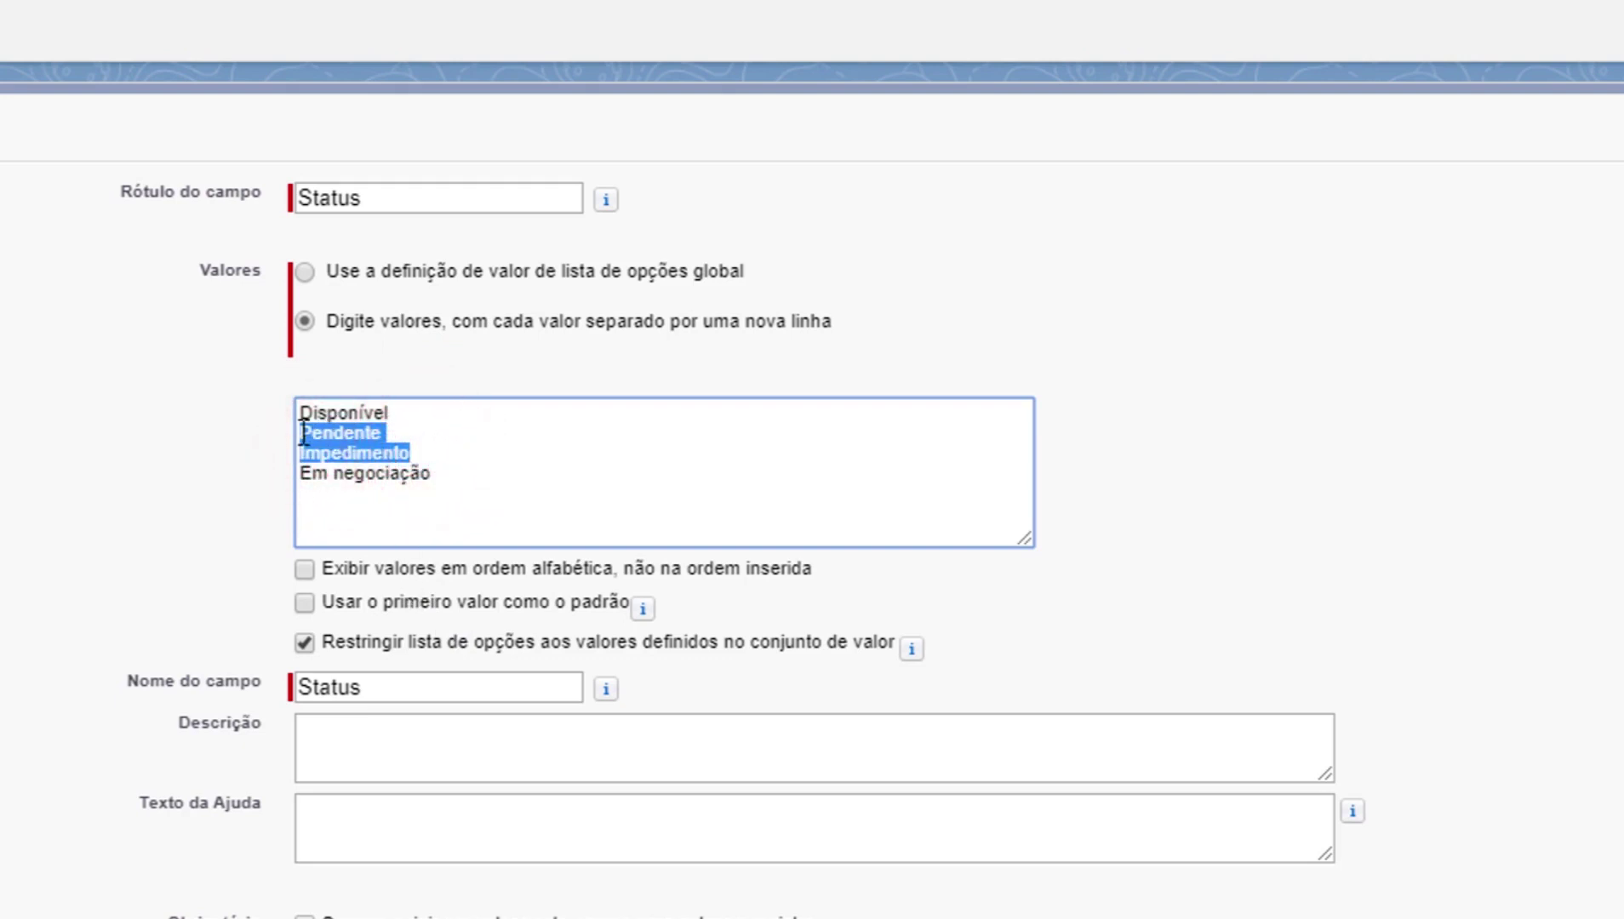
{"action": "left_click", "coordinate": [376, 437]}
{"action": "left_click_drag", "start_coordinate": [385, 442], "coordinate": [323, 437]}
{"action": "left_click", "coordinate": [433, 457]}
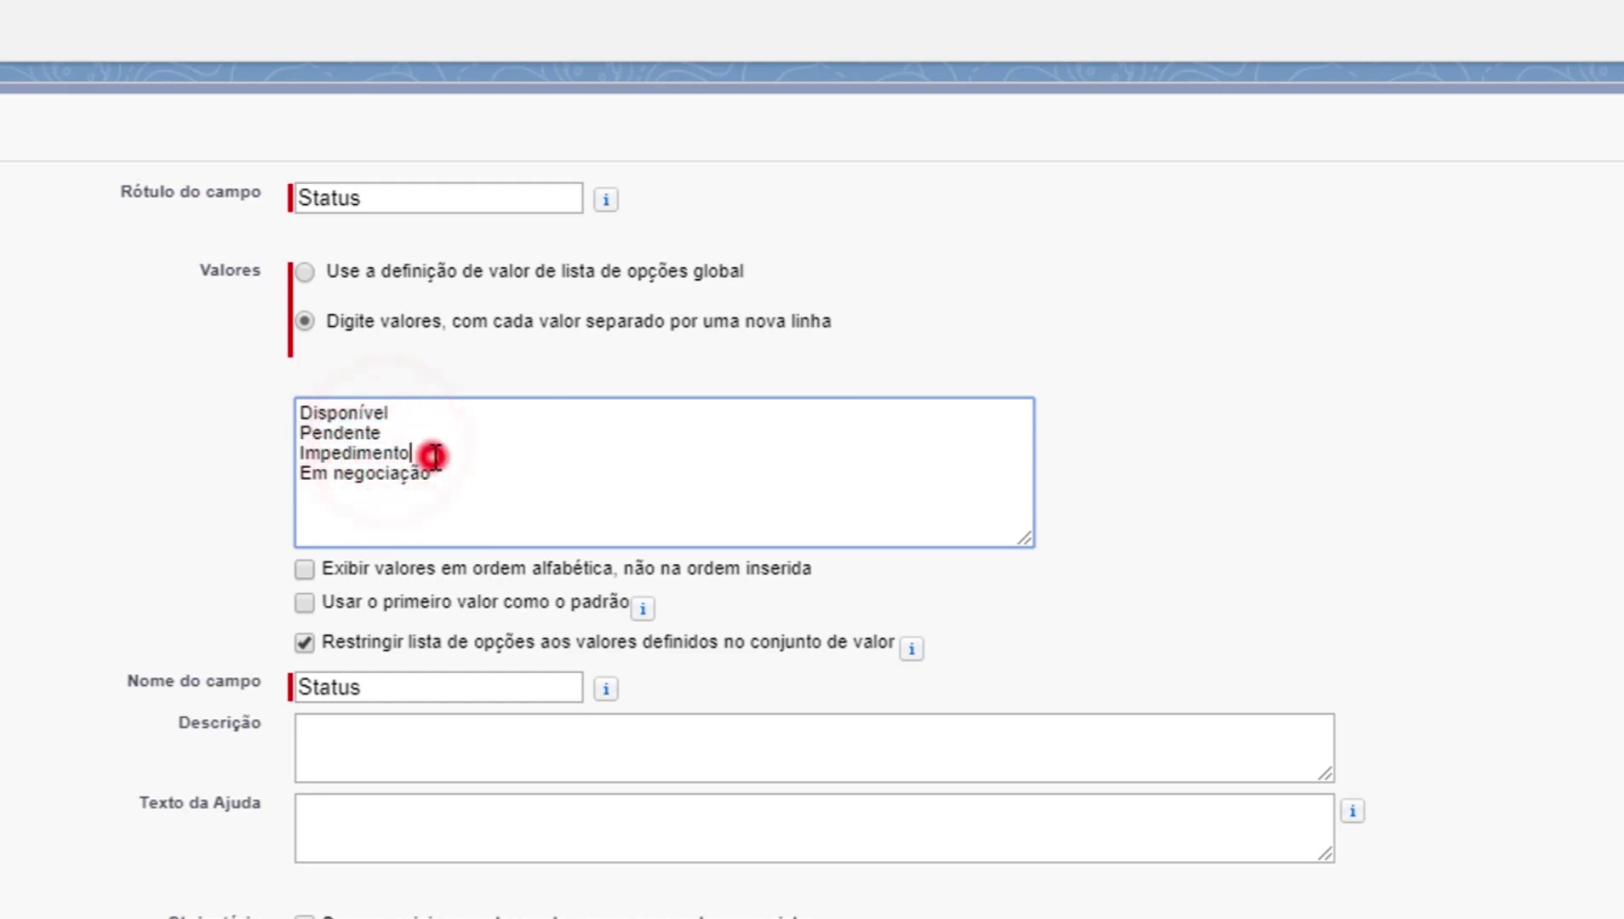
{"action": "left_click_drag", "start_coordinate": [433, 443], "coordinate": [303, 437]}
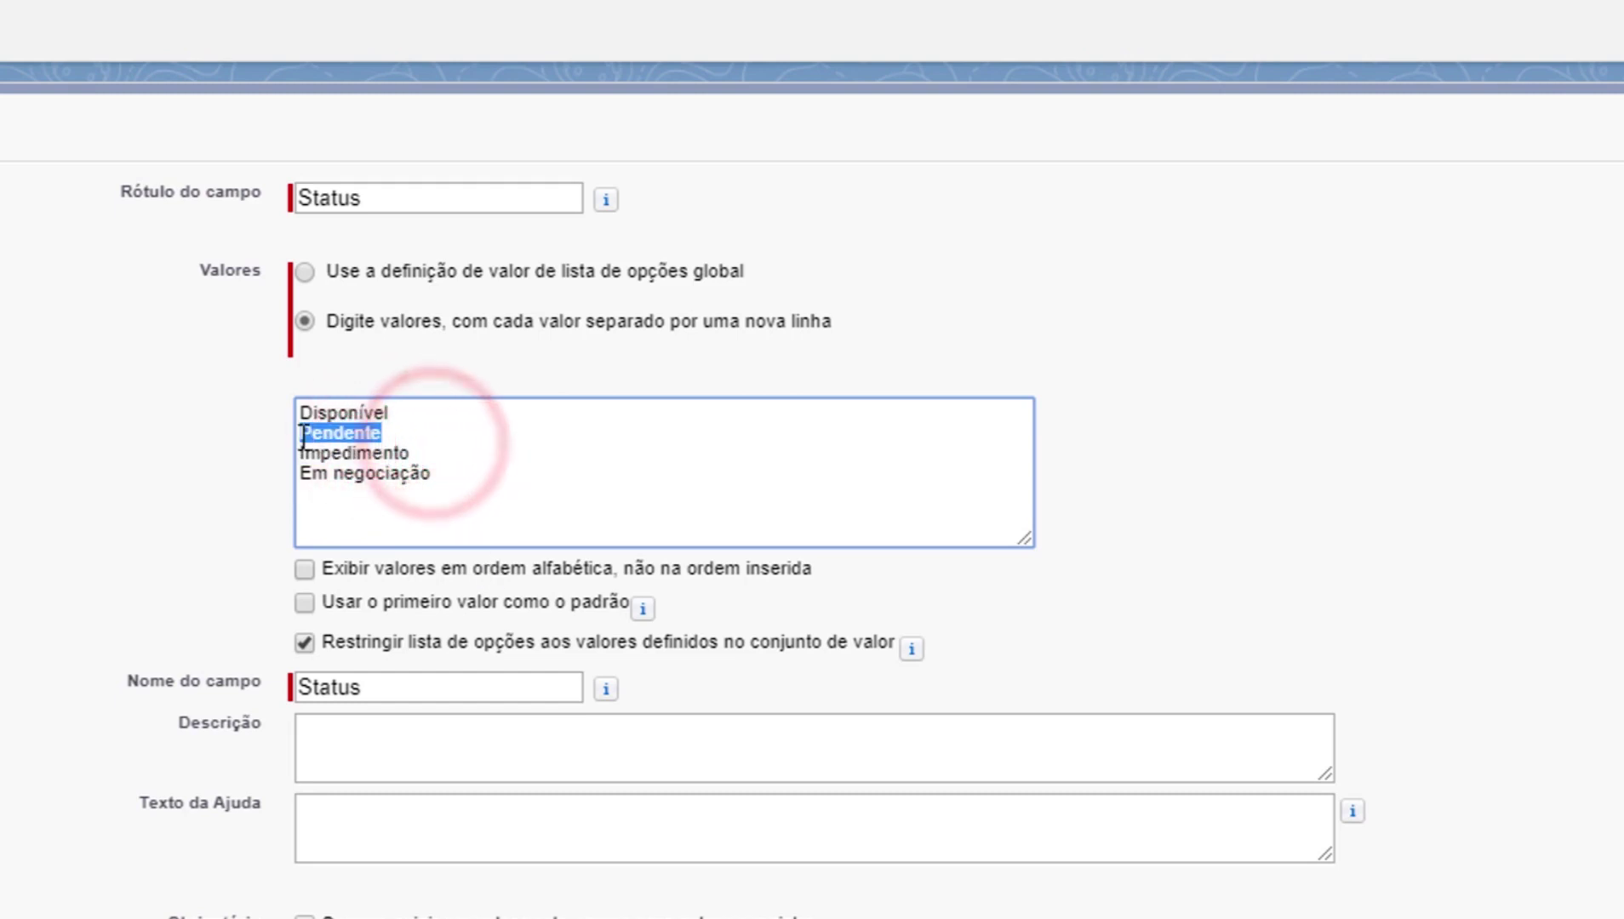
{"action": "left_click_drag", "start_coordinate": [409, 453], "coordinate": [299, 436]}
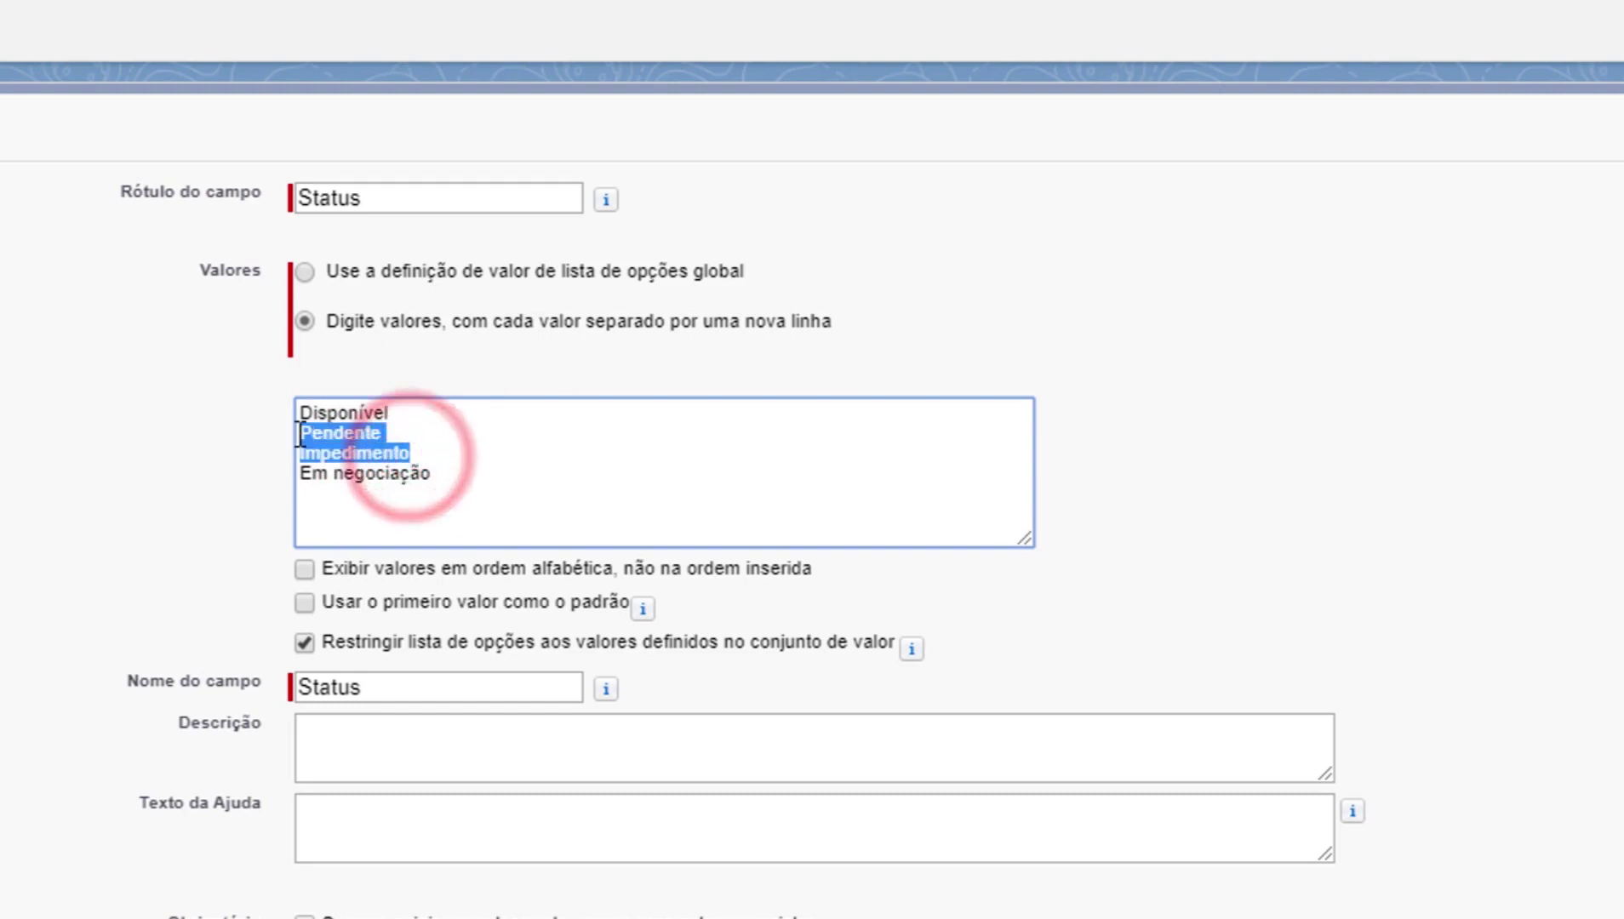
{"action": "left_click", "coordinate": [357, 436]}
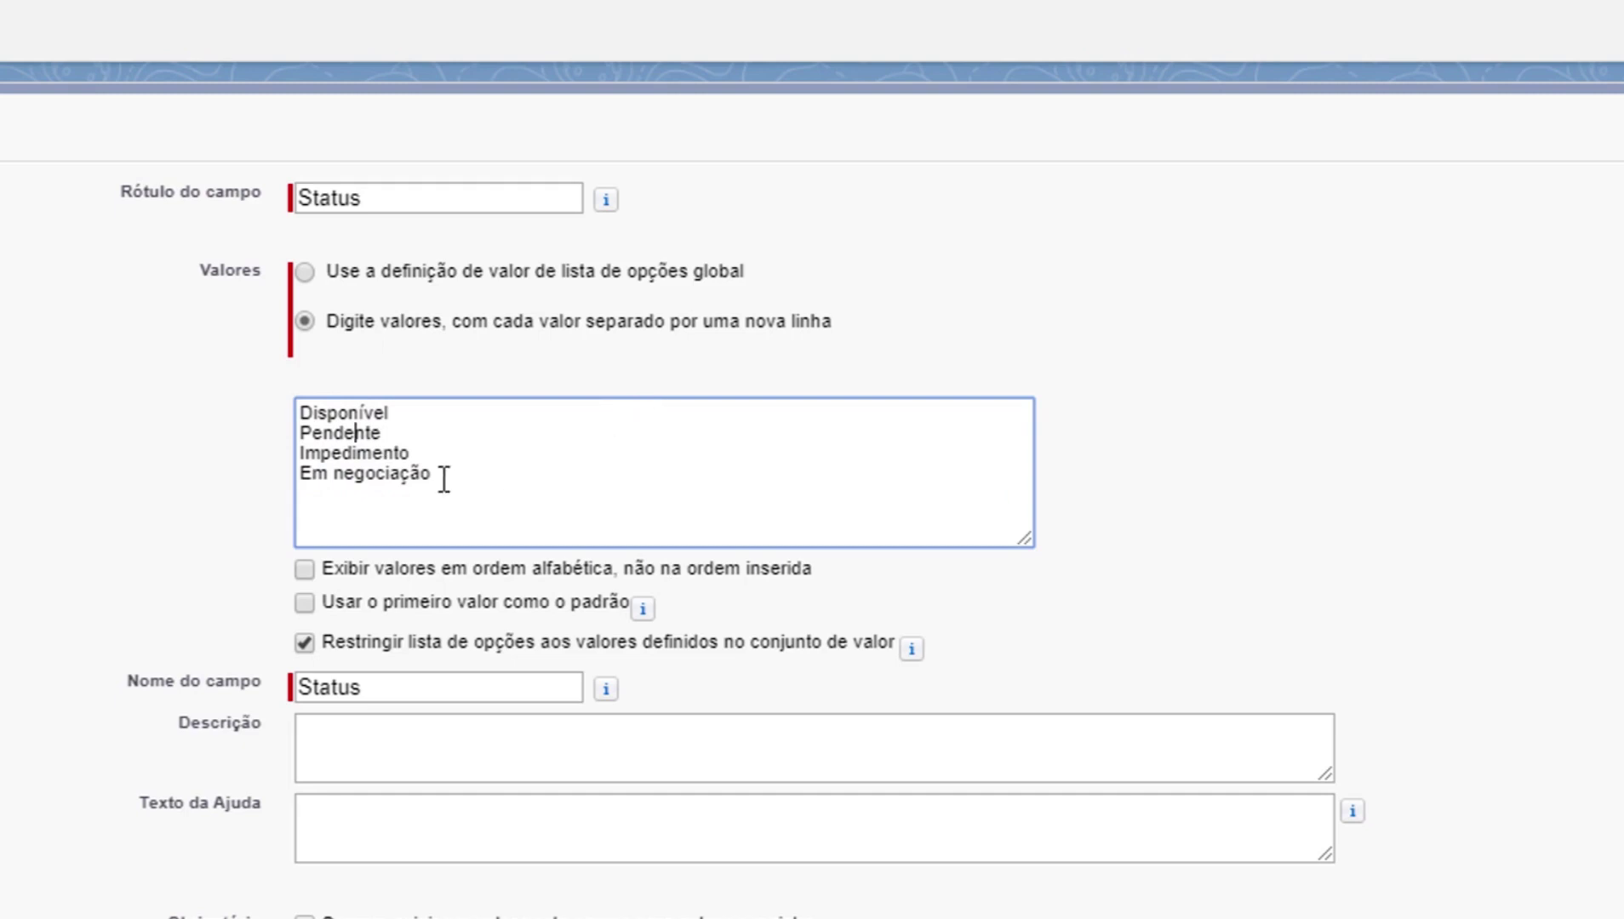
{"action": "left_click", "coordinate": [384, 452]}
{"action": "left_click_drag", "start_coordinate": [460, 473], "coordinate": [285, 469]}
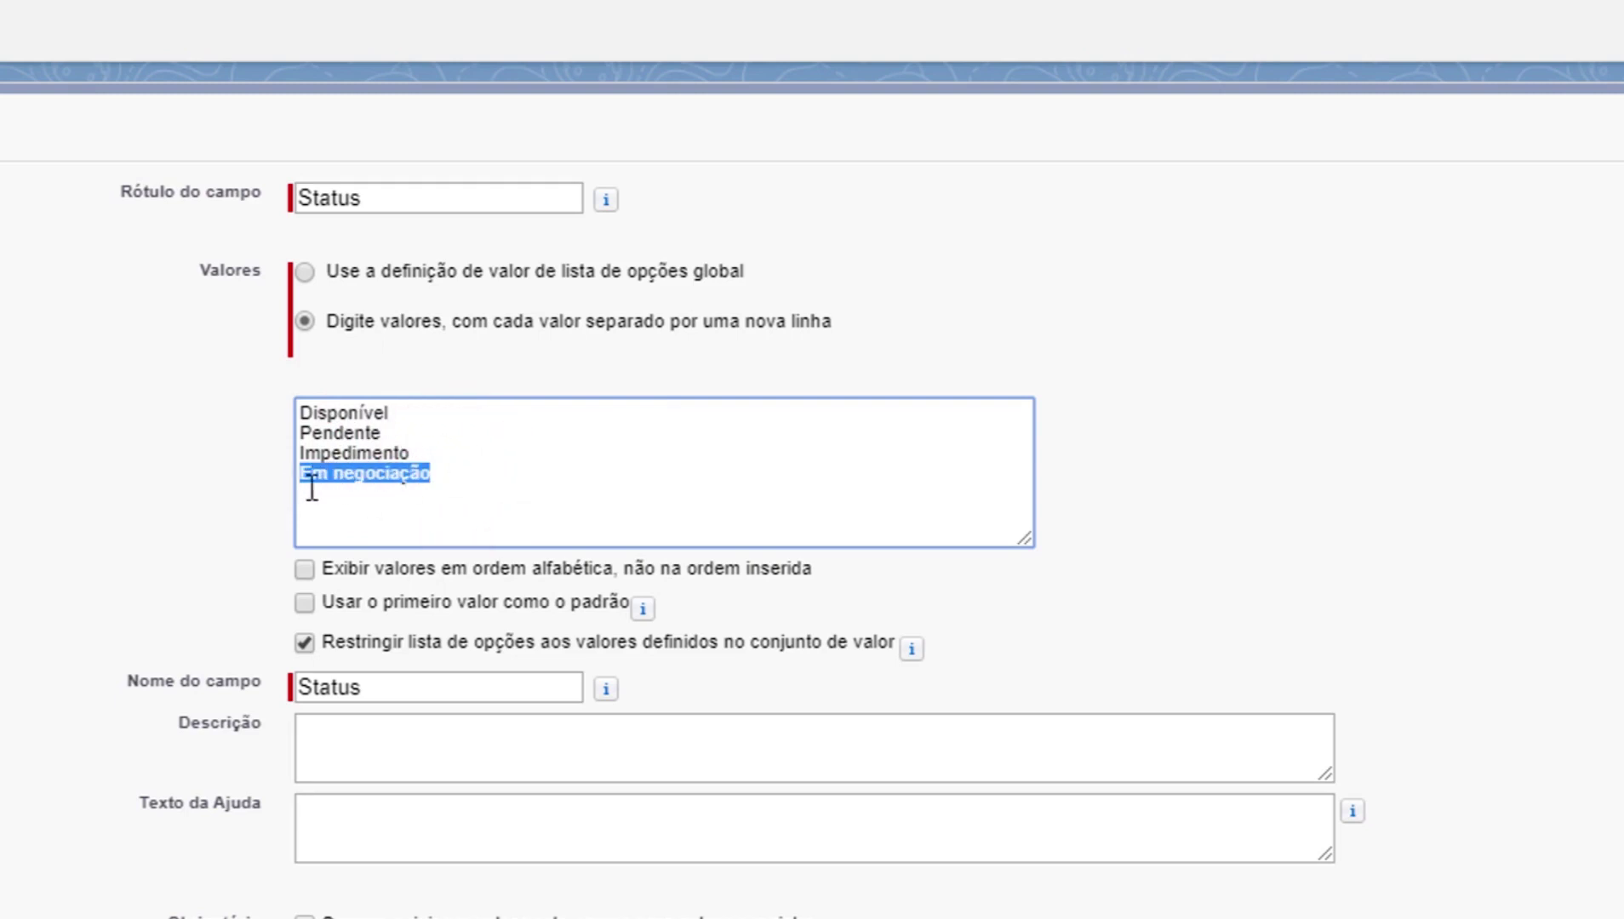
{"action": "left_click", "coordinate": [437, 477]}
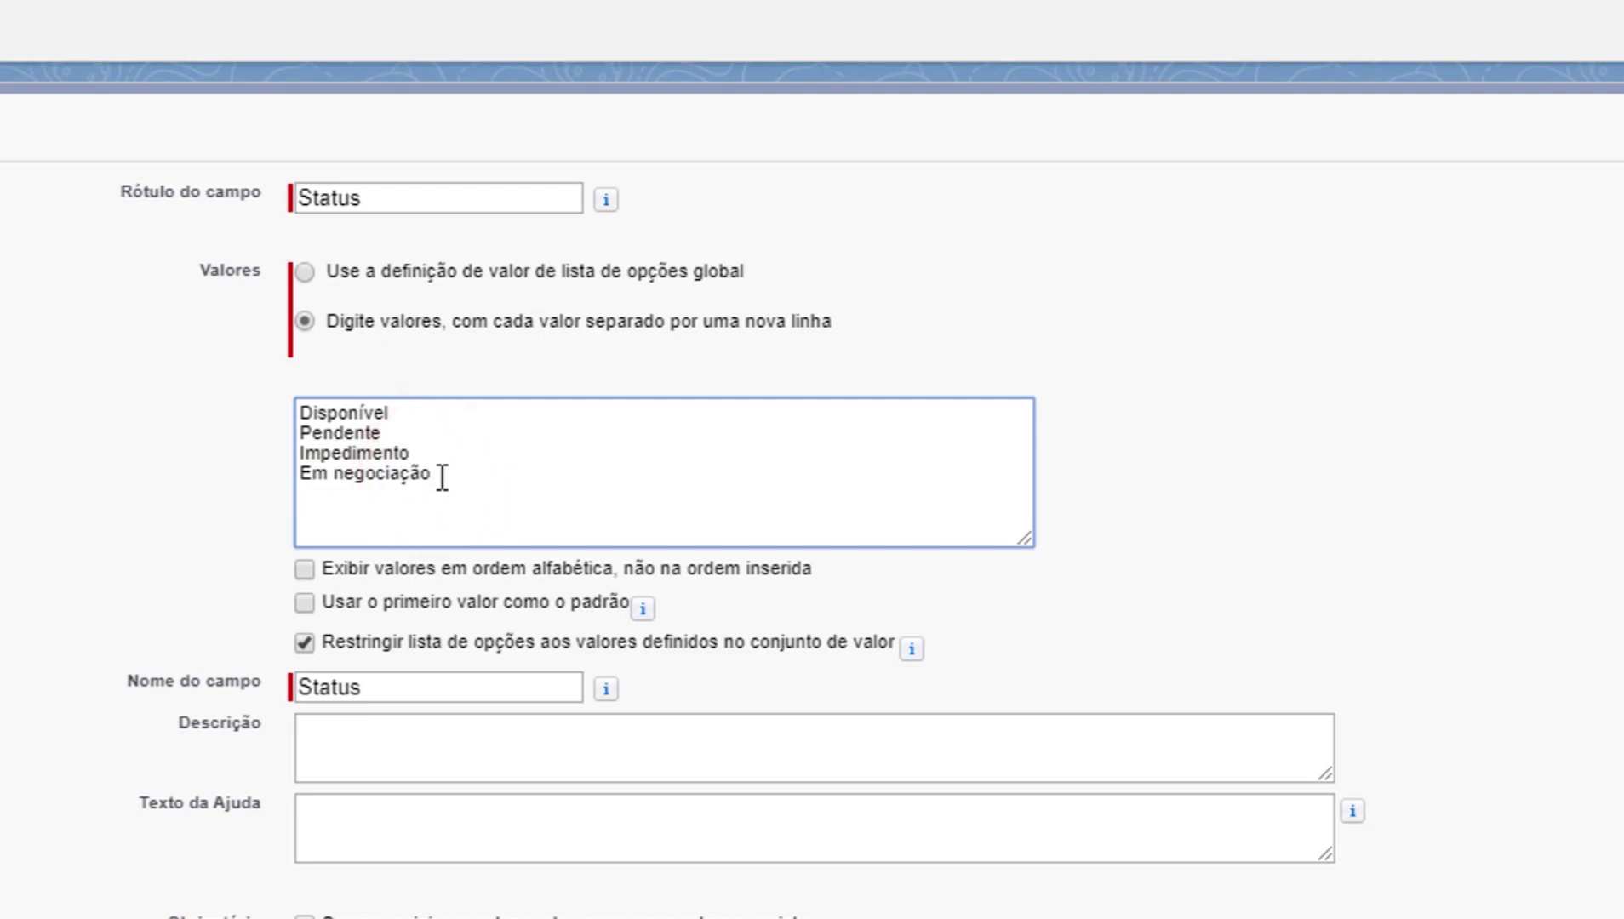
{"action": "left_click_drag", "start_coordinate": [436, 474], "coordinate": [293, 473]}
{"action": "left_click", "coordinate": [400, 493]}
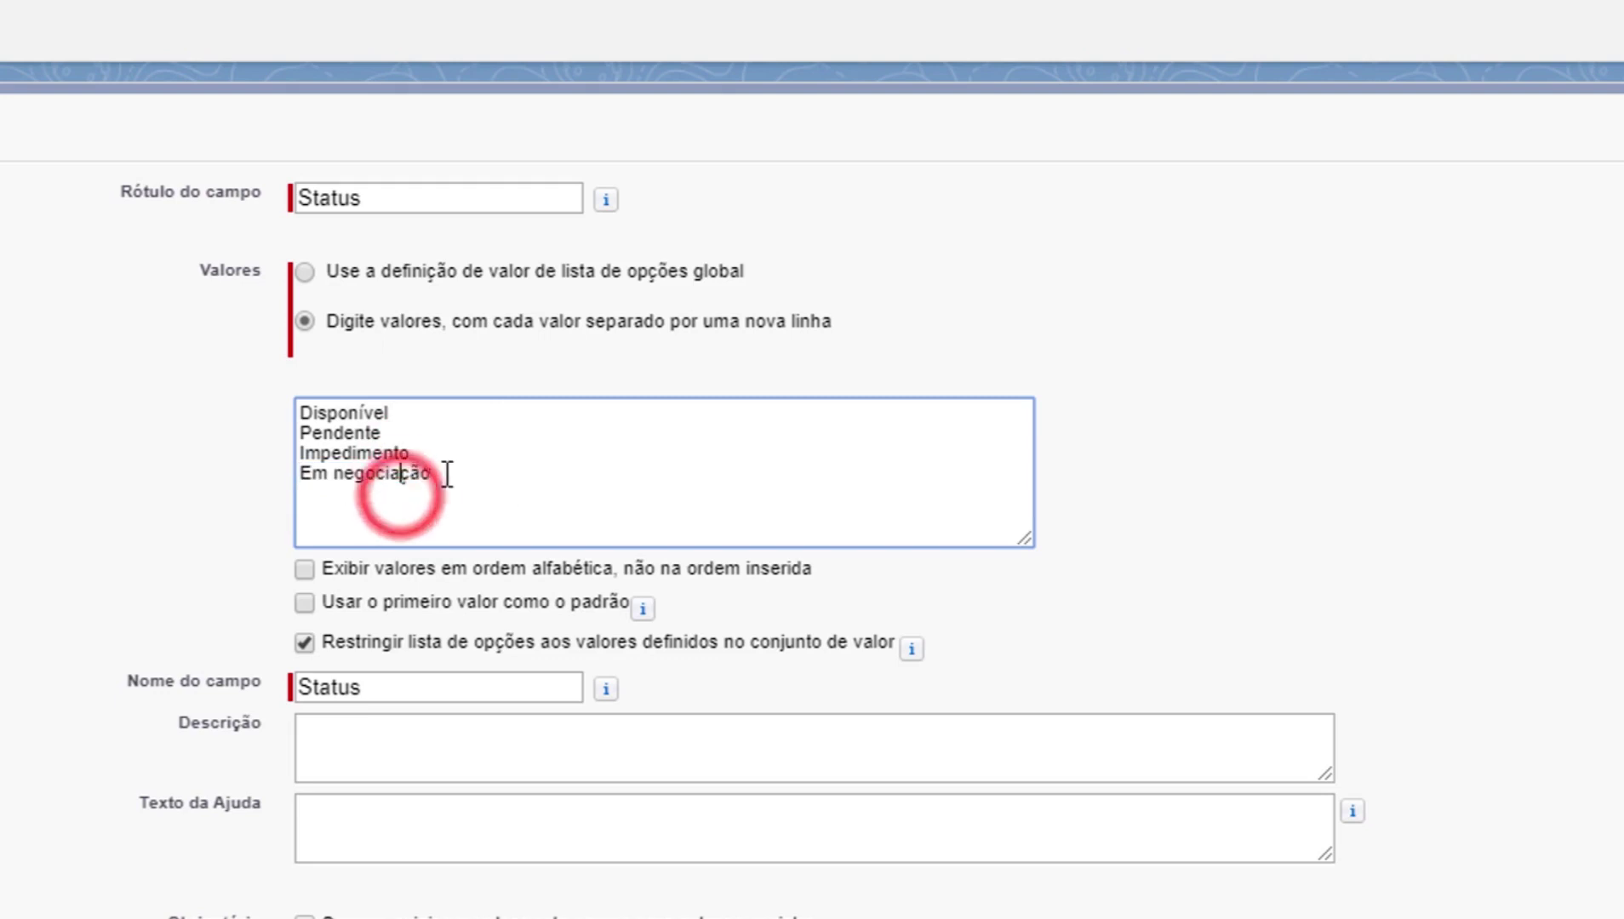
{"action": "left_click_drag", "start_coordinate": [443, 471], "coordinate": [308, 477]}
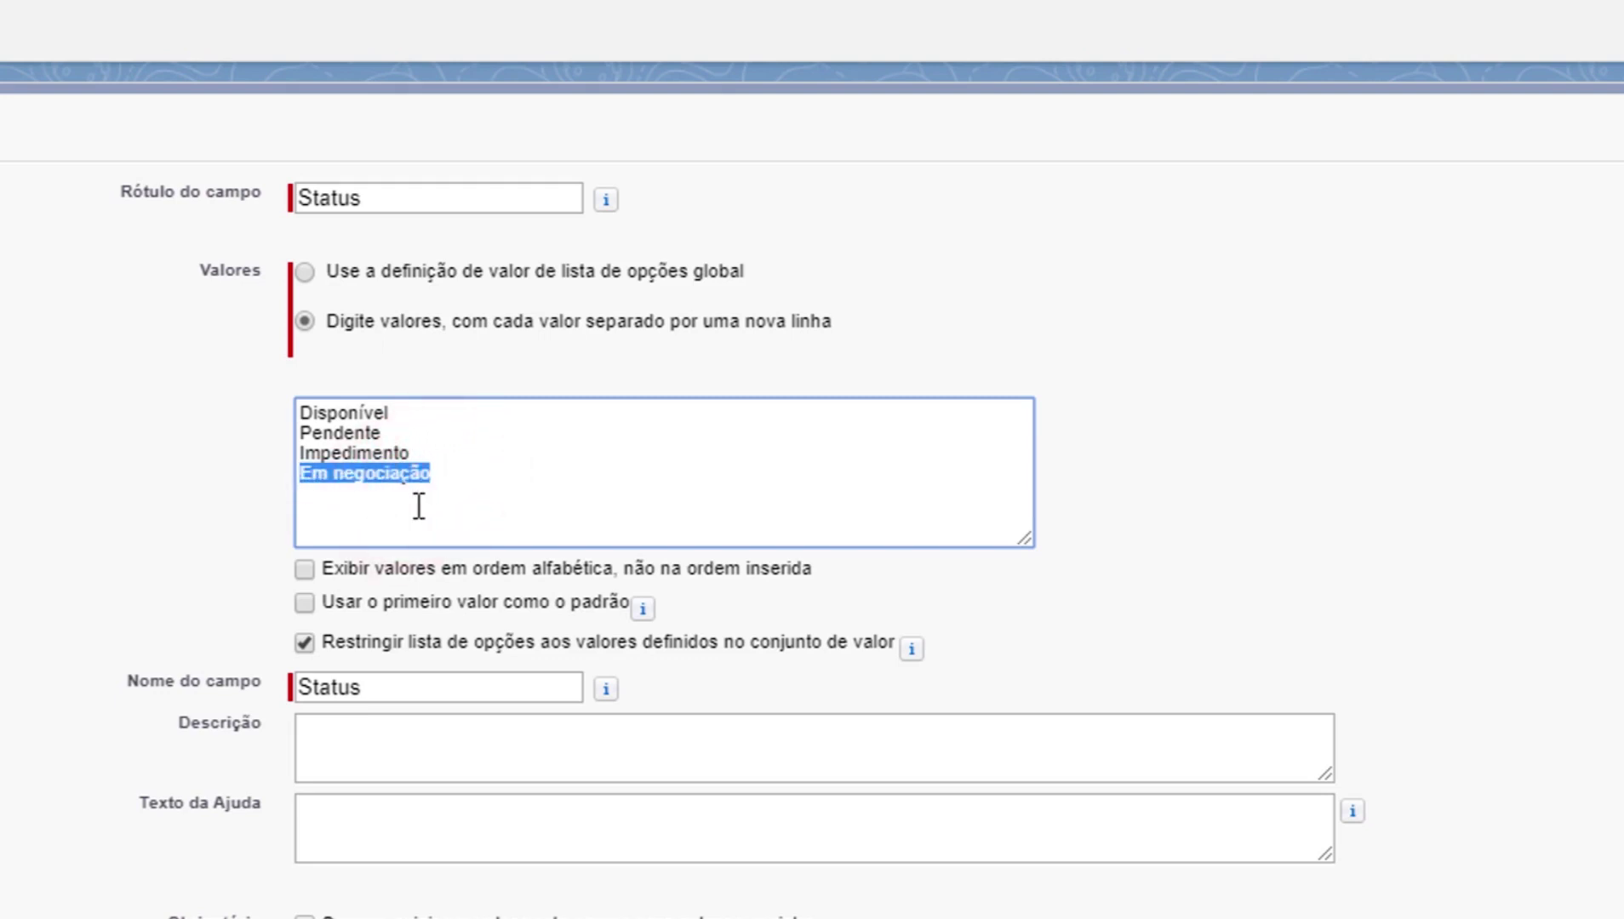
{"action": "left_click_drag", "start_coordinate": [435, 473], "coordinate": [282, 417]}
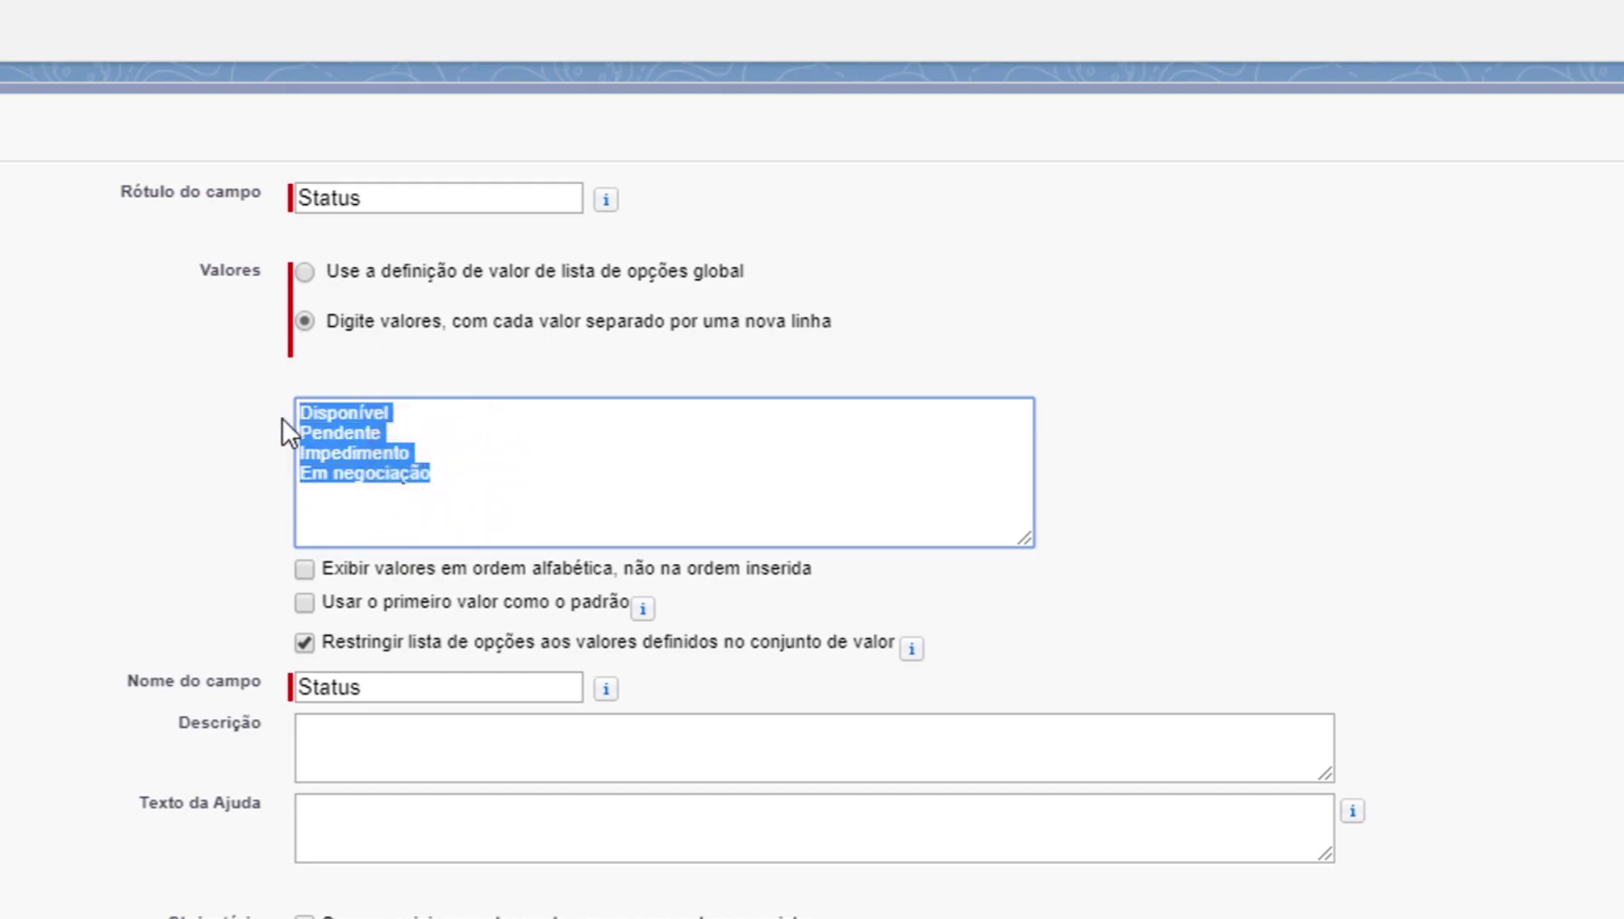
{"action": "left_click", "coordinate": [1086, 484]}
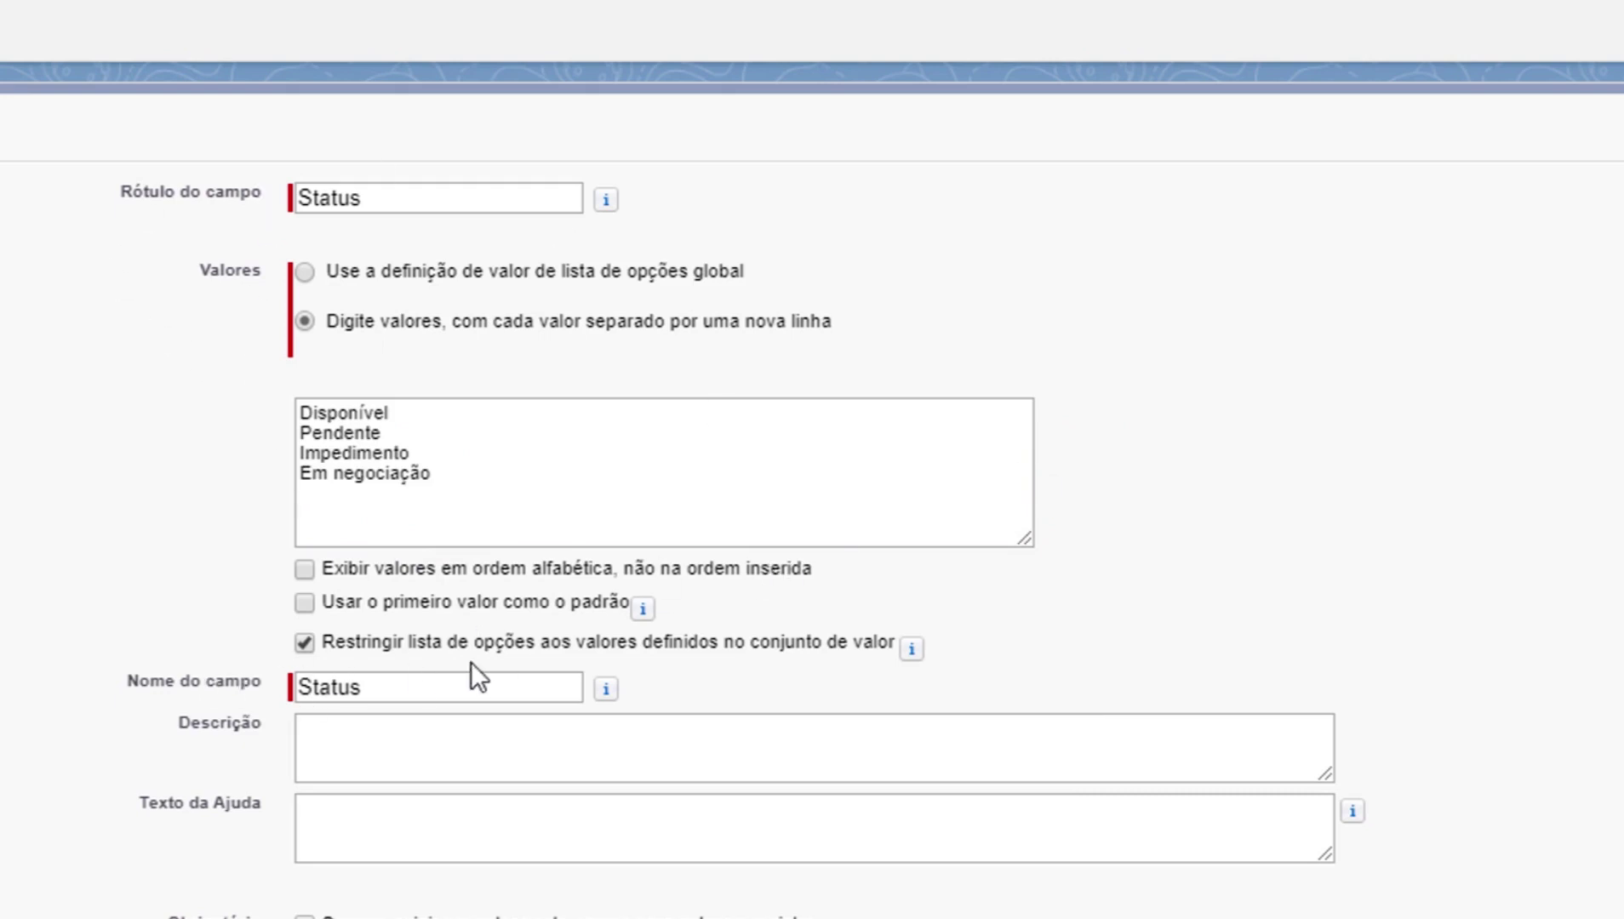
Step: Give the Status field the description "Mostra a situação atual do imóvel" and proceed to its field-level security
{"action": "left_click", "coordinate": [385, 691]}
{"action": "left_click", "coordinate": [143, 589]}
{"action": "scroll", "coordinate": [143, 589], "scroll_direction": "down", "scroll_amount": 2}
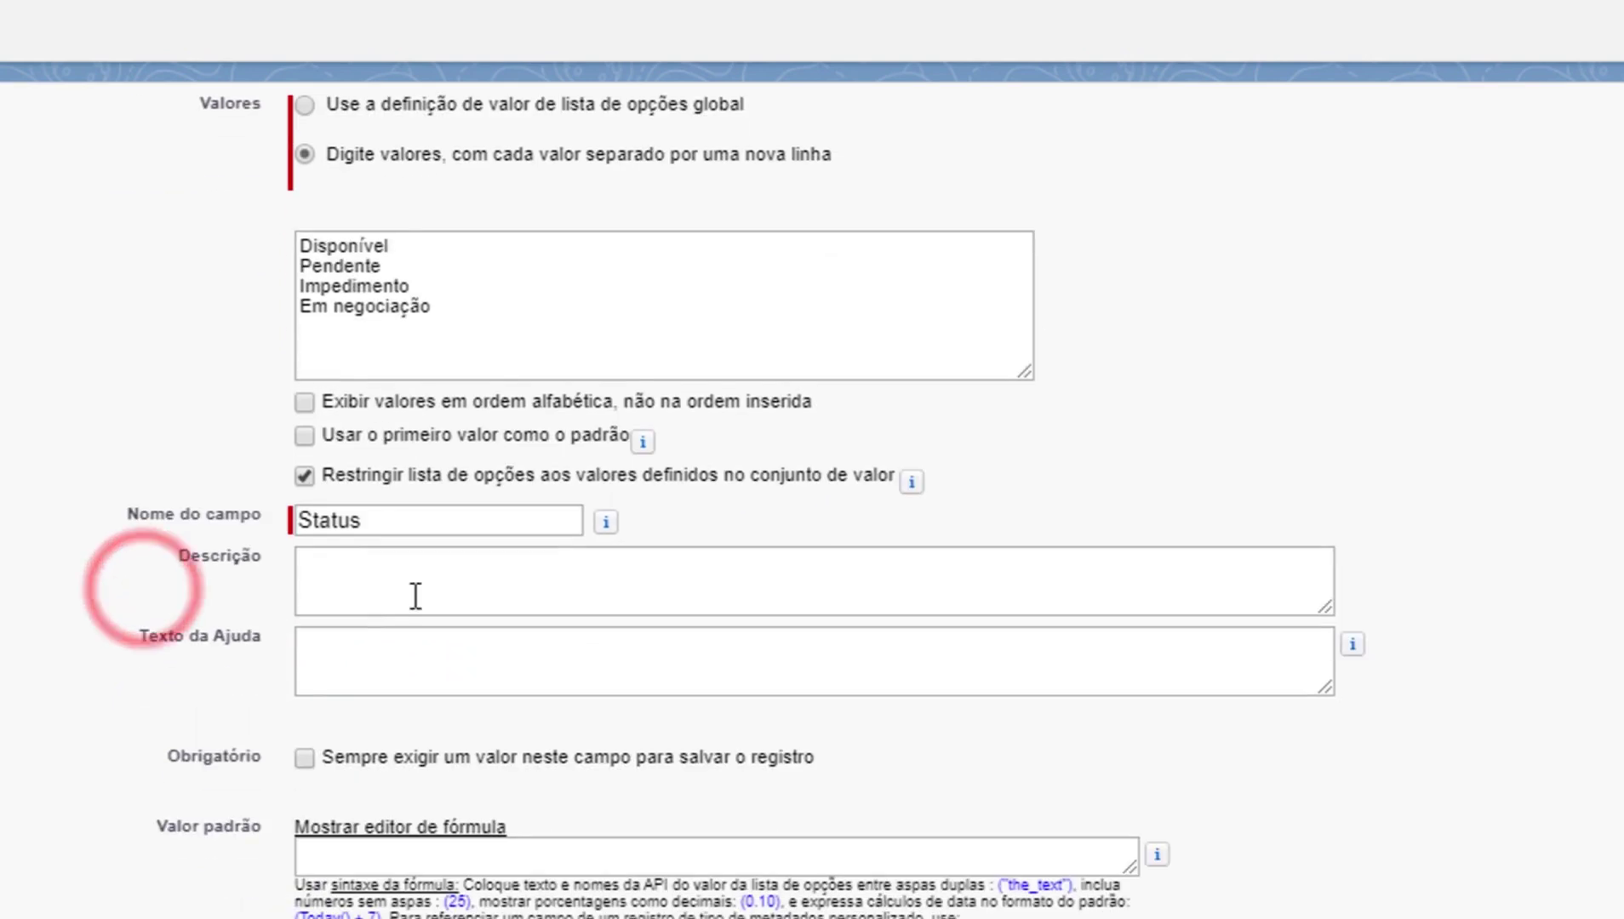
{"action": "left_click", "coordinate": [399, 579]}
{"action": "type", "text": "MOs"}
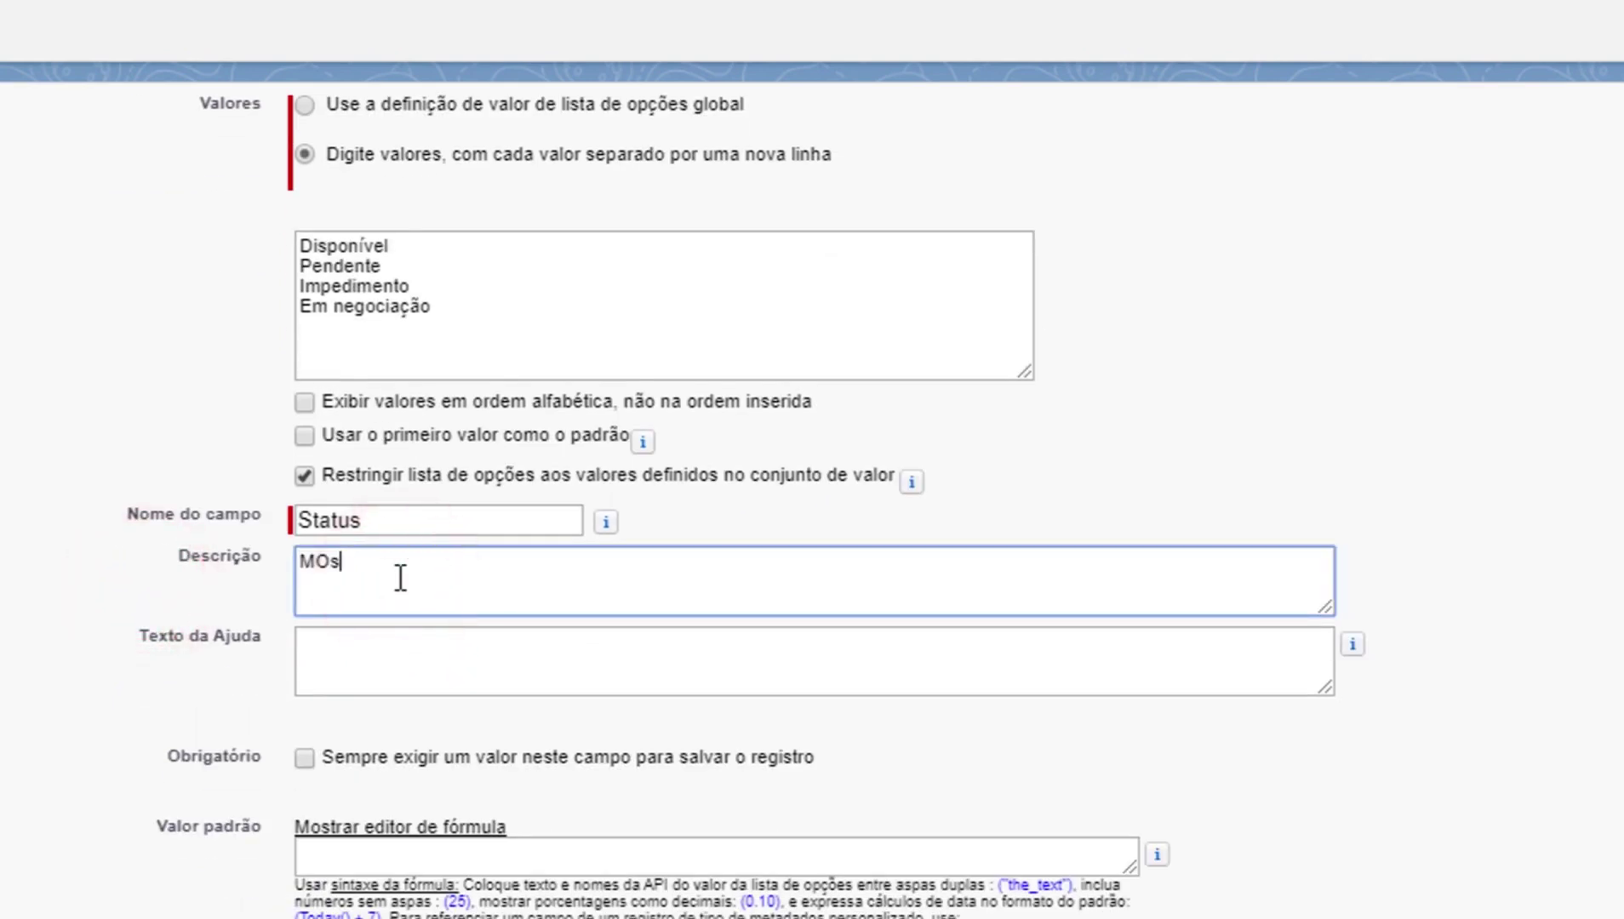
{"action": "type", "text": "tra o"}
{"action": "key", "text": "BackSpace"}
{"action": "key", "text": "BackSpace"}
{"action": "key", "text": "BackSpace"}
{"action": "key", "text": "BackSpace"}
{"action": "key", "text": "BackSpace"}
{"action": "key", "text": "BackSpace"}
{"action": "key", "text": "BackSpace"}
{"action": "type", "text": "ostra a situação atual"}
{"action": "key", "text": "BackSpace"}
{"action": "key", "text": "BackSpace"}
{"action": "type", "text": "i"}
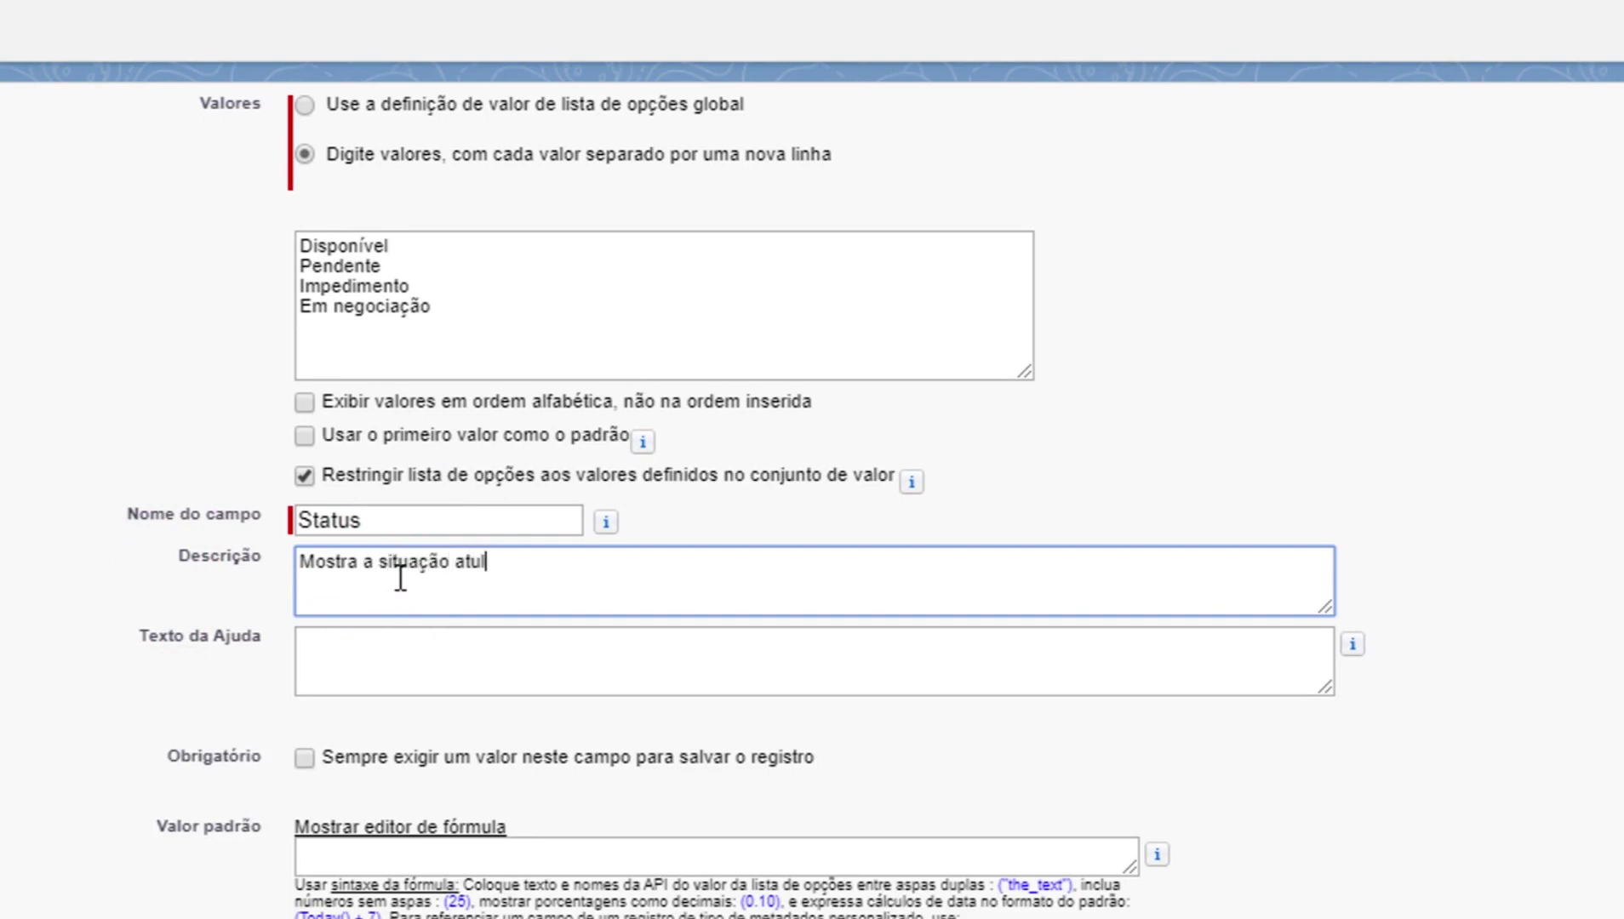
{"action": "type", "text": " d"}
{"action": "key", "text": "BackSpace"}
{"action": "key", "text": "BackSpace"}
{"action": "type", "text": "a"}
{"action": "key", "text": "BackSpace"}
{"action": "key", "text": "BackSpace"}
{"action": "type", "text": "al do imóv"}
{"action": "scroll", "coordinate": [403, 534], "scroll_direction": "down", "scroll_amount": 1}
{"action": "left_click", "coordinate": [116, 559]}
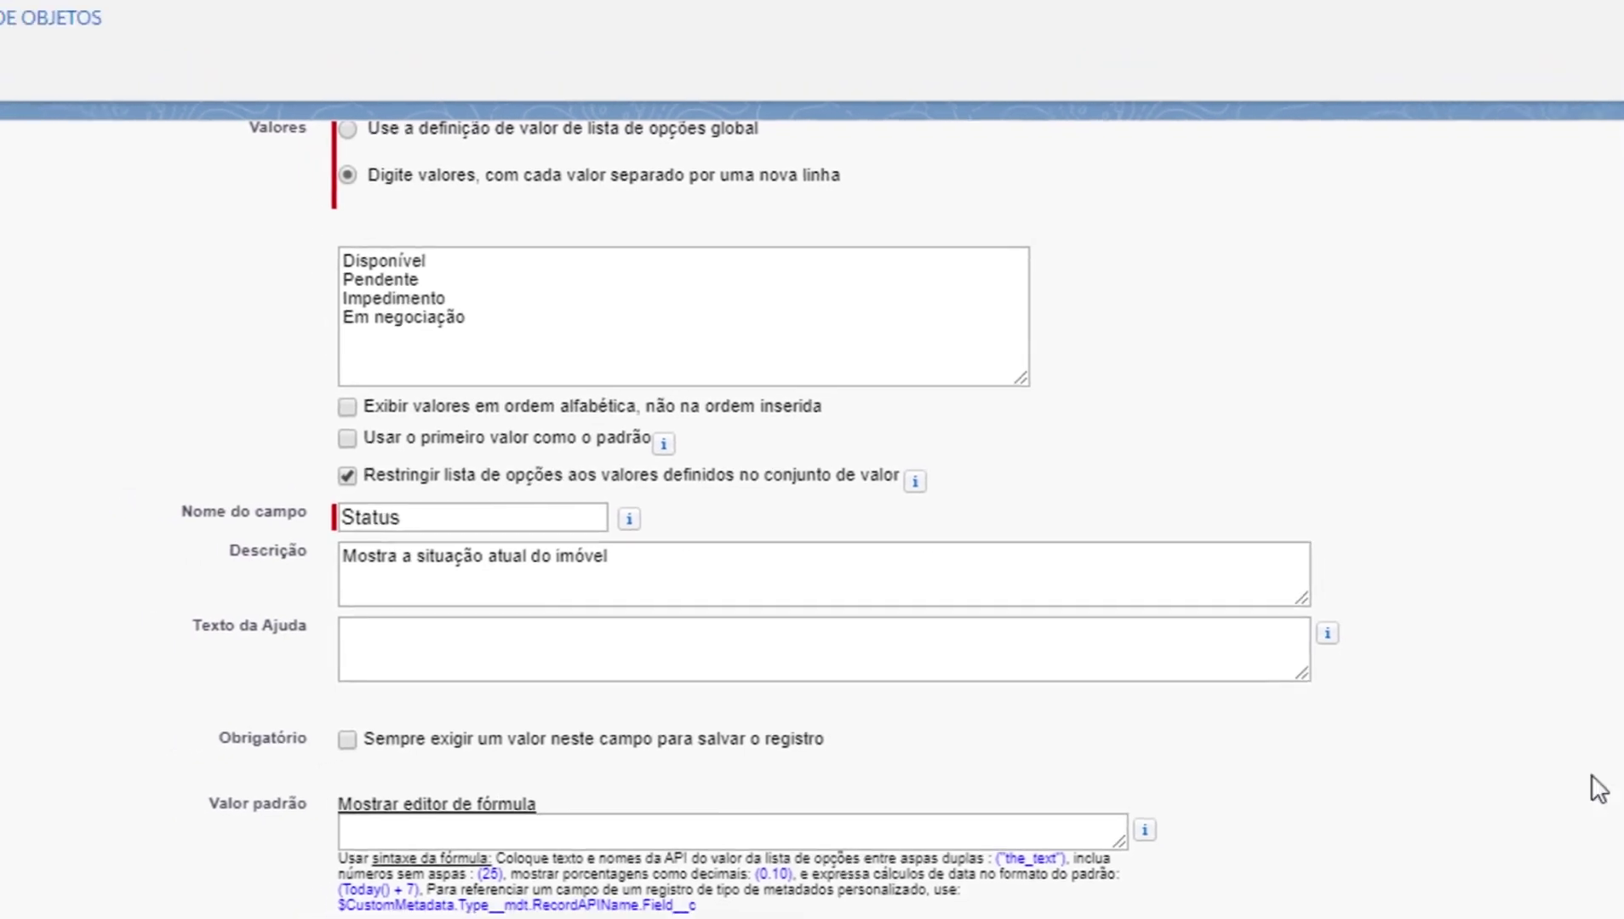
{"action": "left_click", "coordinate": [1511, 888]}
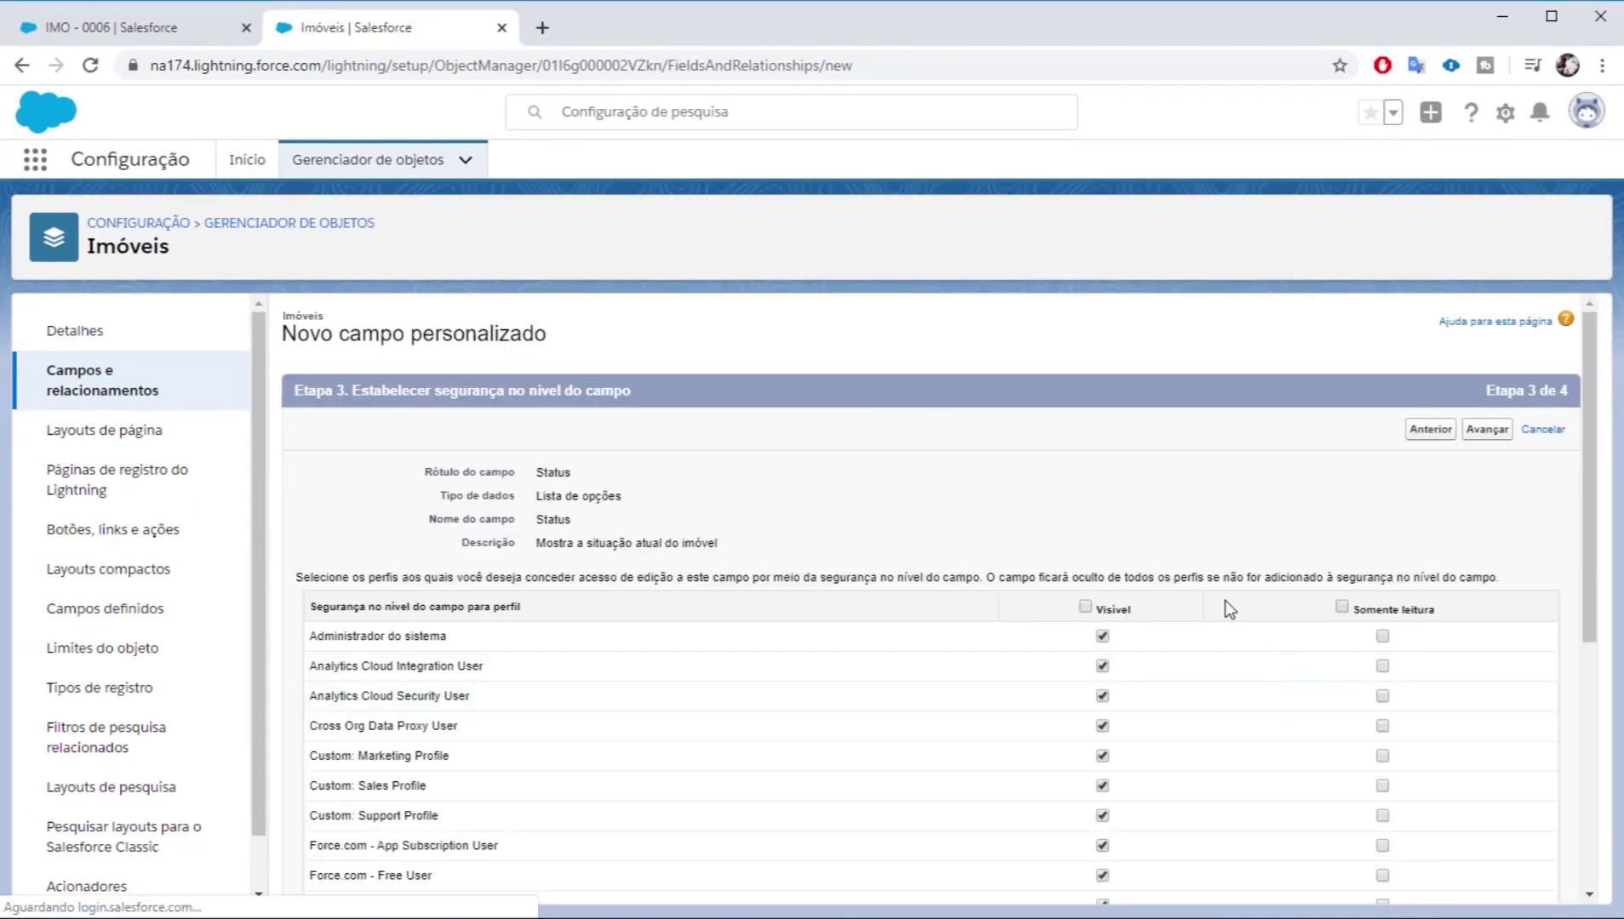
Step: Keep the Status field visible and editable for all listed profiles and proceed to the page layout assignment
{"action": "scroll", "coordinate": [982, 636], "scroll_direction": "down", "scroll_amount": 3}
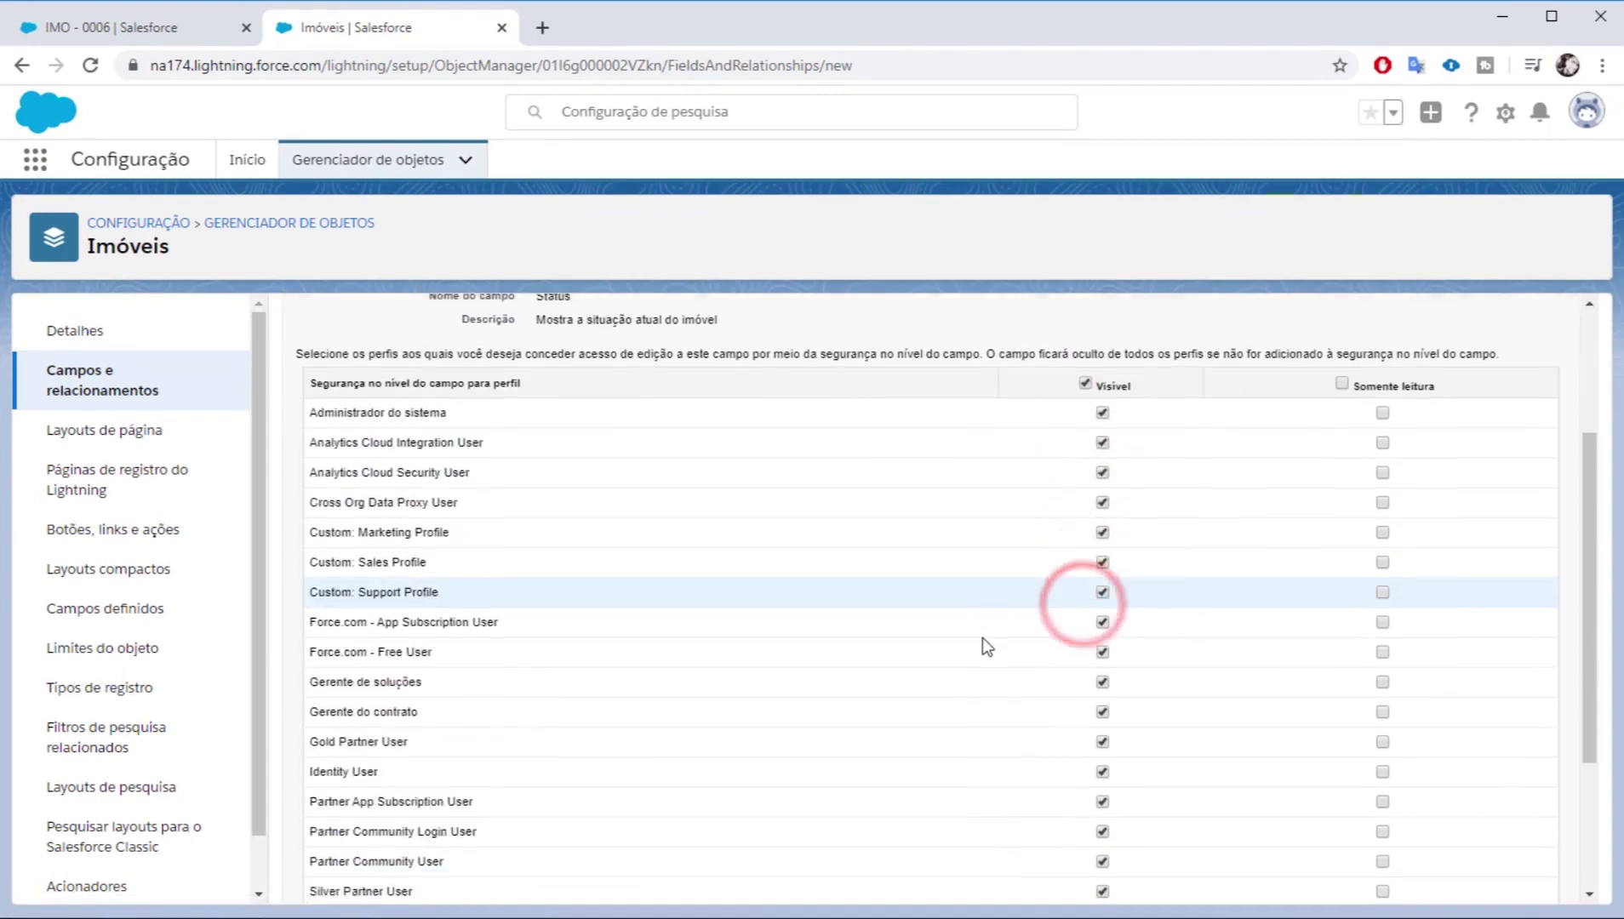
{"action": "scroll", "coordinate": [982, 637], "scroll_direction": "up", "scroll_amount": 3}
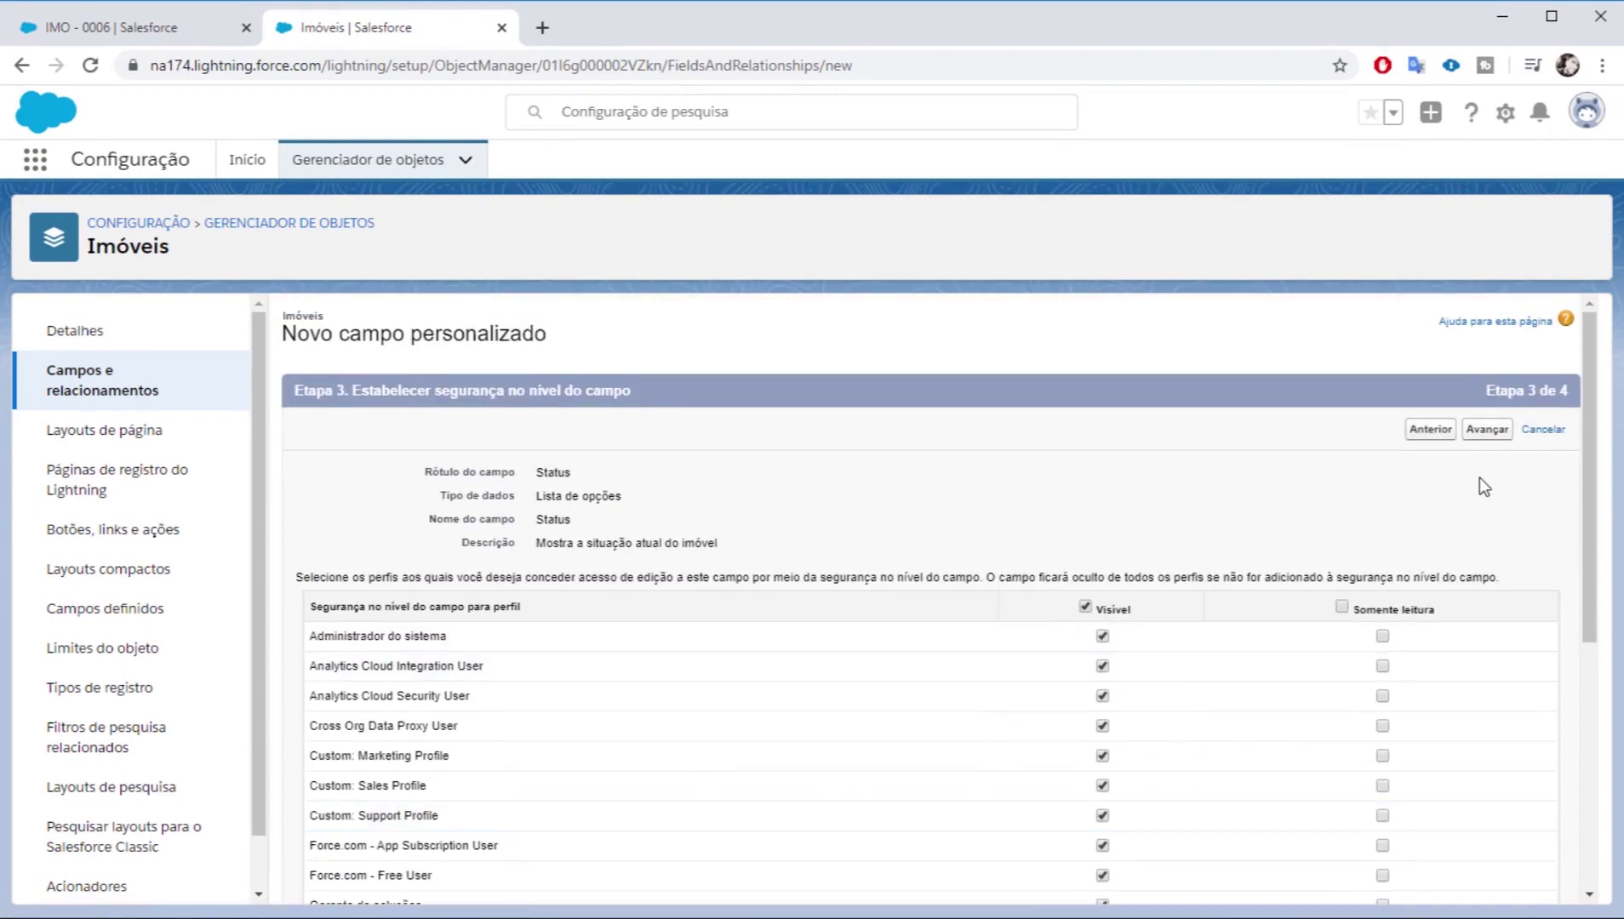
{"action": "left_click", "coordinate": [1486, 429]}
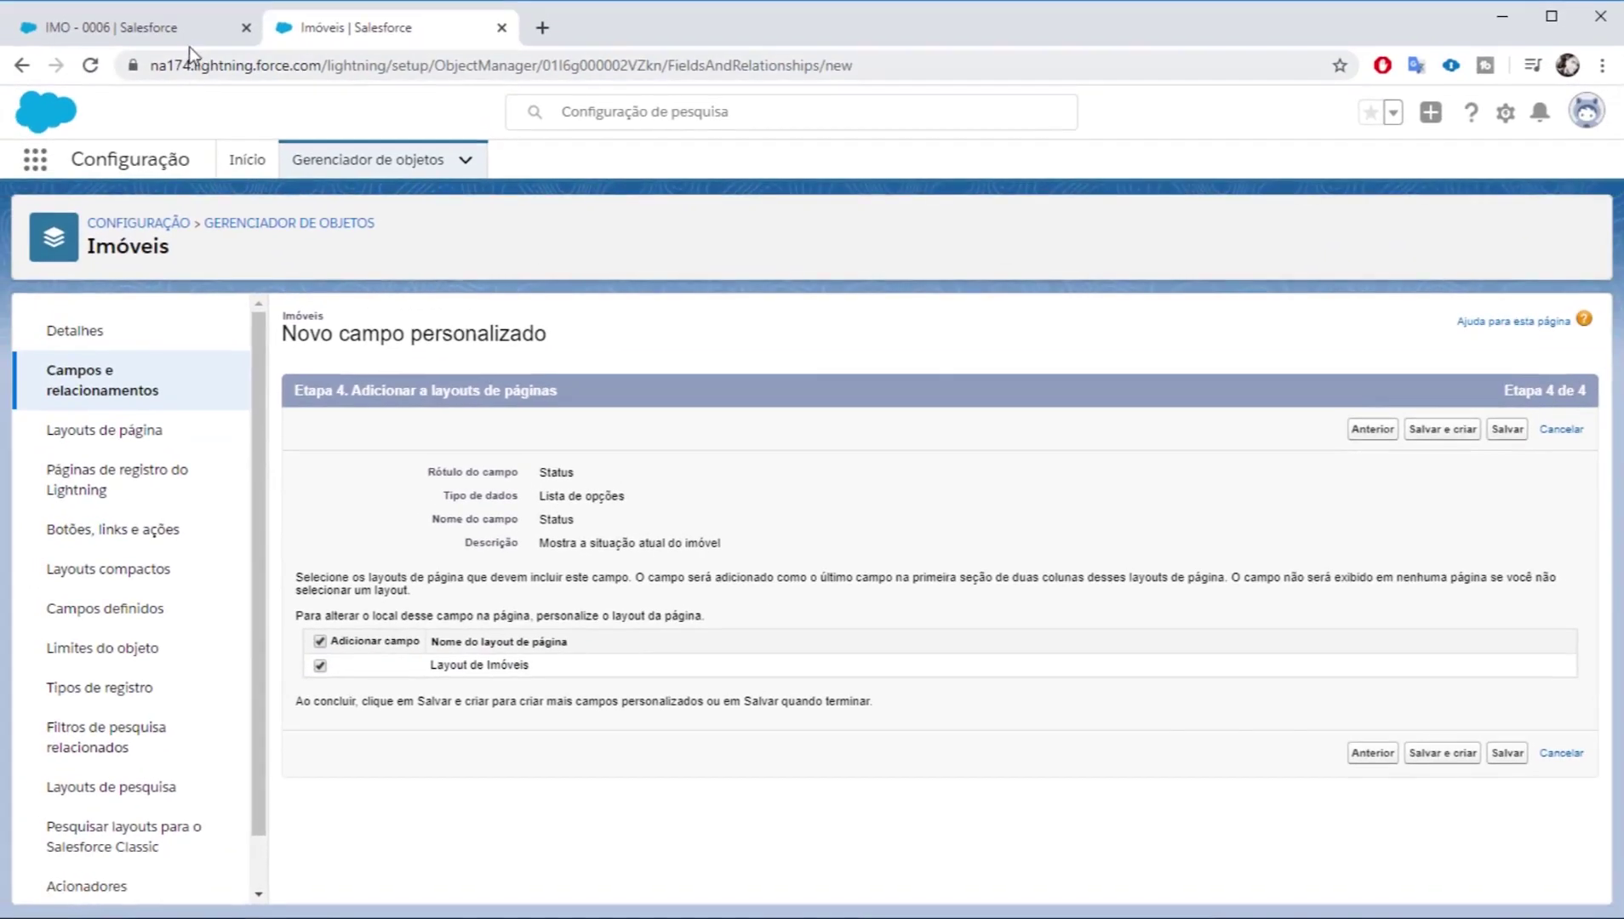
Step: Examine the current field arrangement in the details of property record IMO - 0006
{"action": "left_click", "coordinate": [188, 37]}
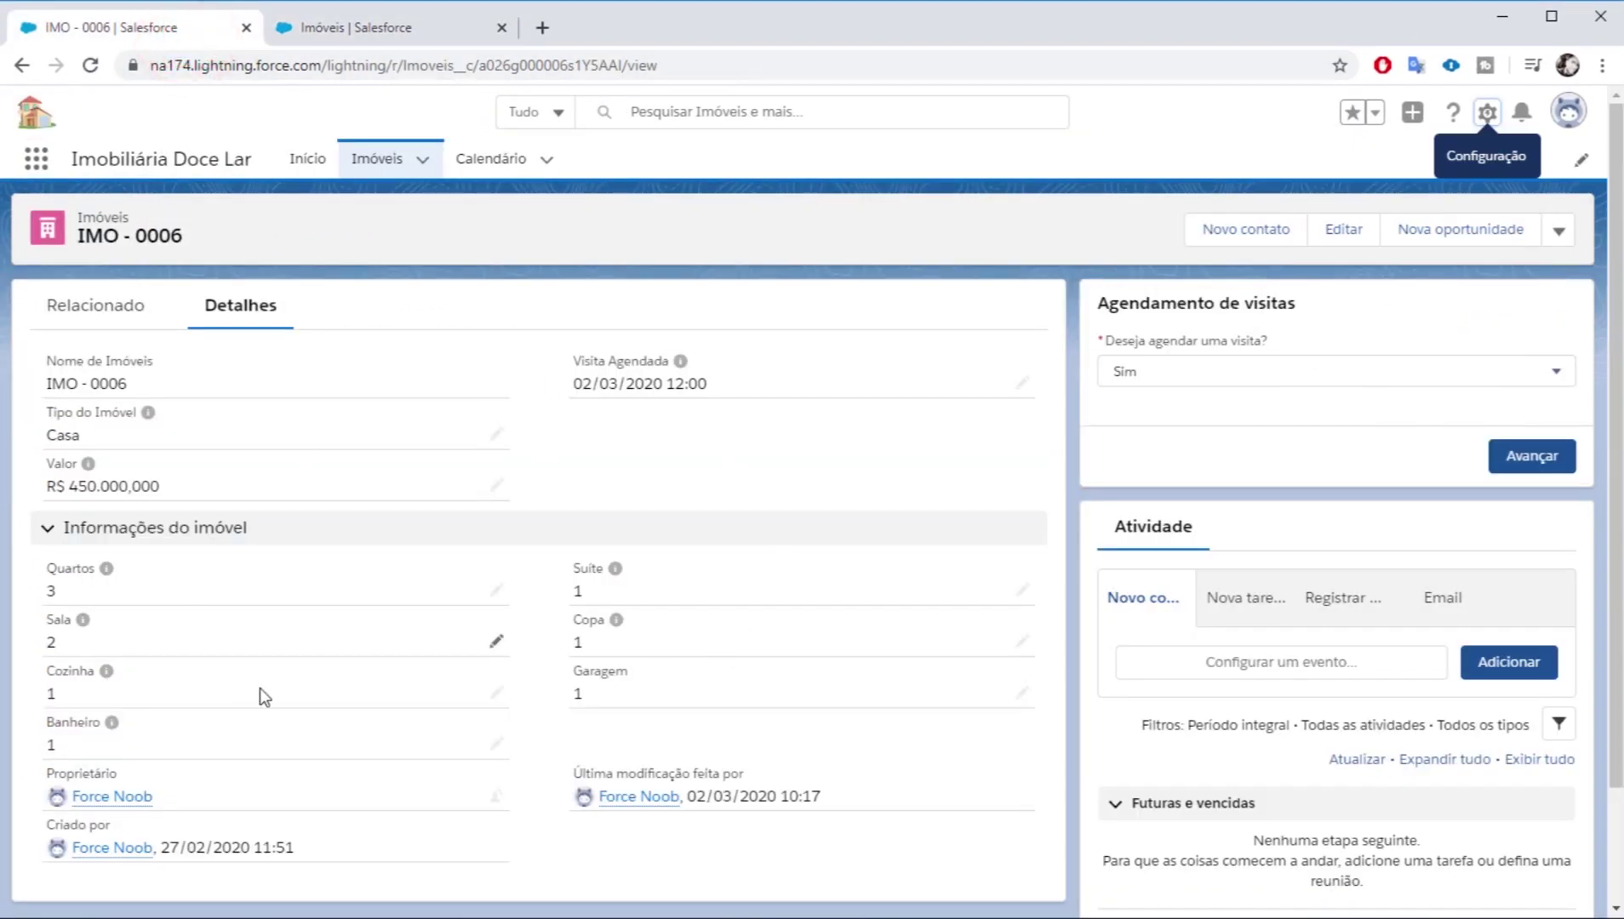
{"action": "scroll", "coordinate": [477, 753], "scroll_direction": "down", "scroll_amount": 1}
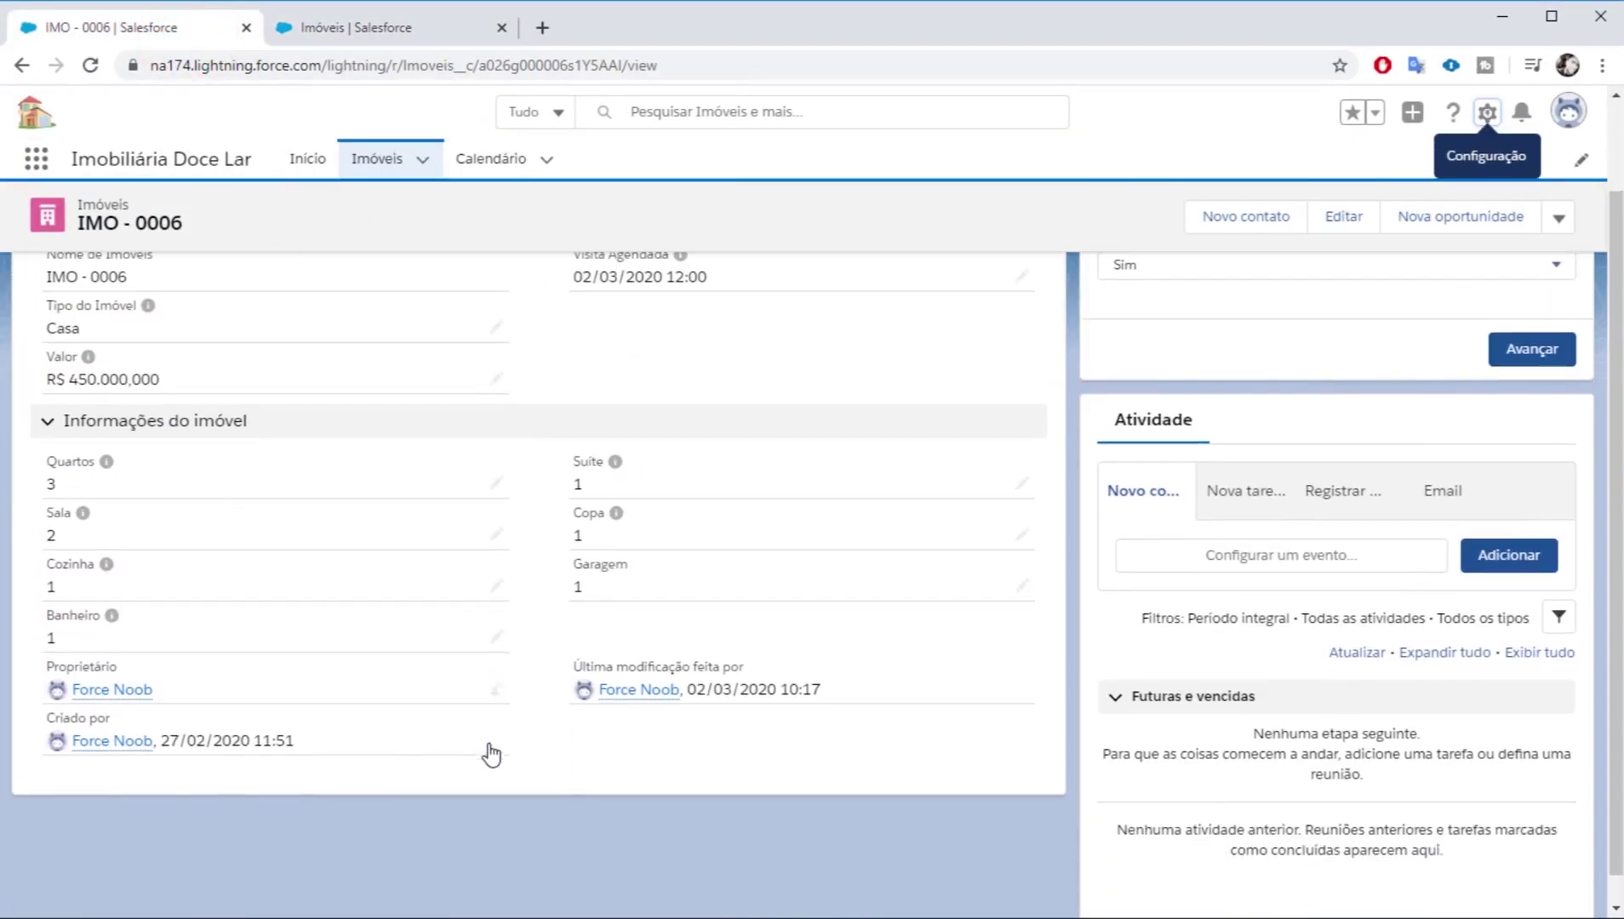
{"action": "scroll", "coordinate": [429, 738], "scroll_direction": "up", "scroll_amount": 1}
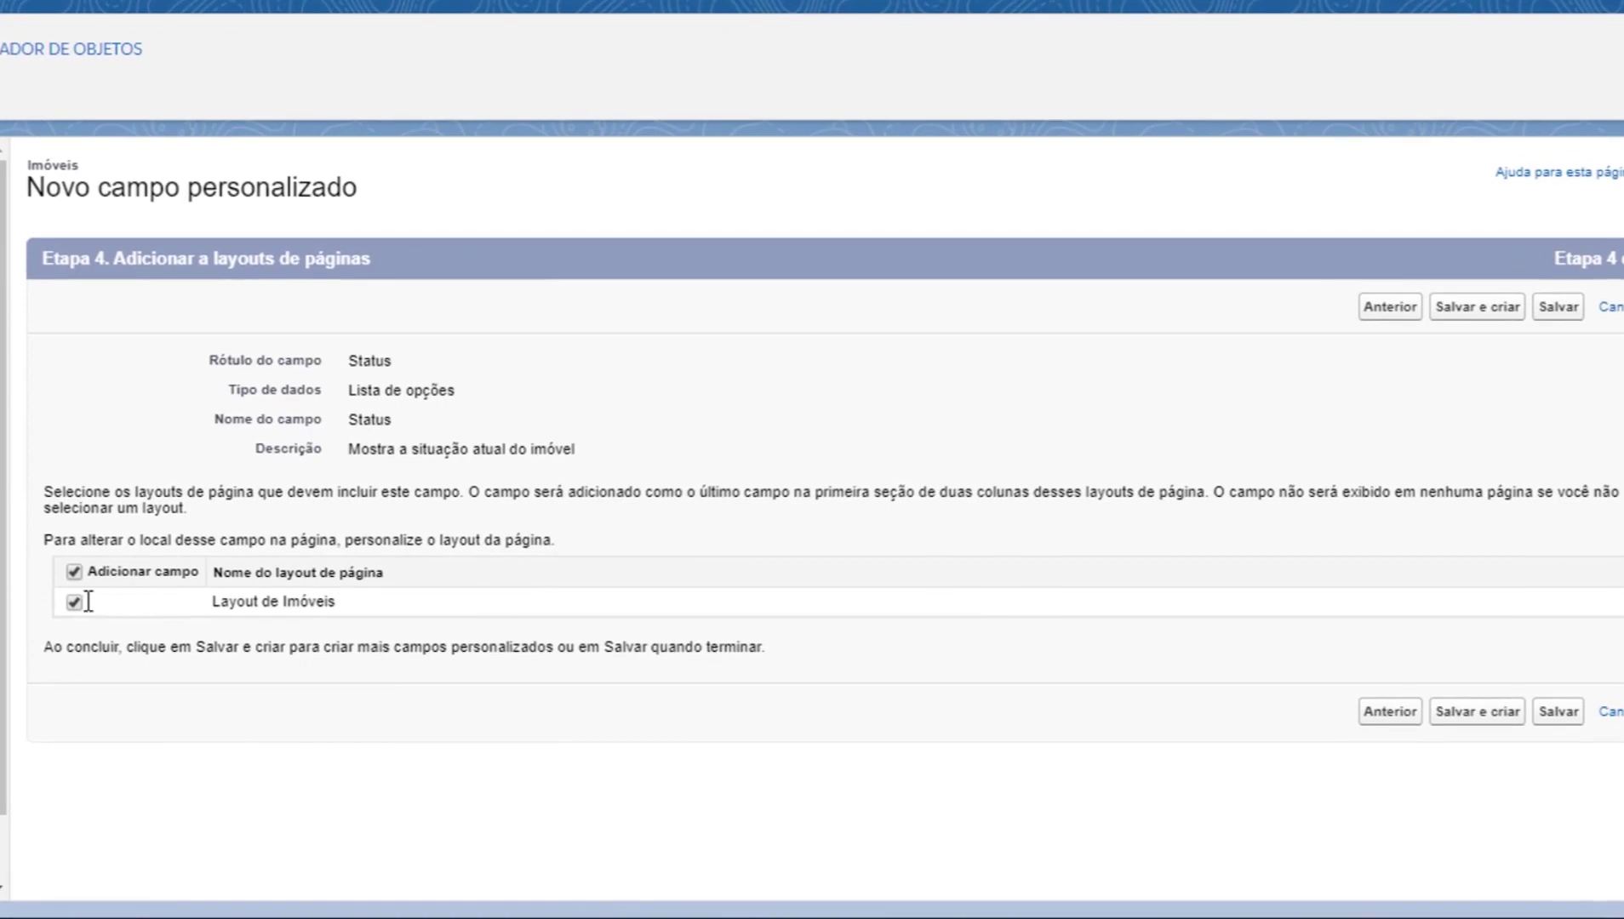
Step: Leave the Status field off the Layout de Imóveis, save it and check its entry among the object's fields
{"action": "left_click", "coordinate": [74, 601]}
{"action": "left_click", "coordinate": [1550, 719]}
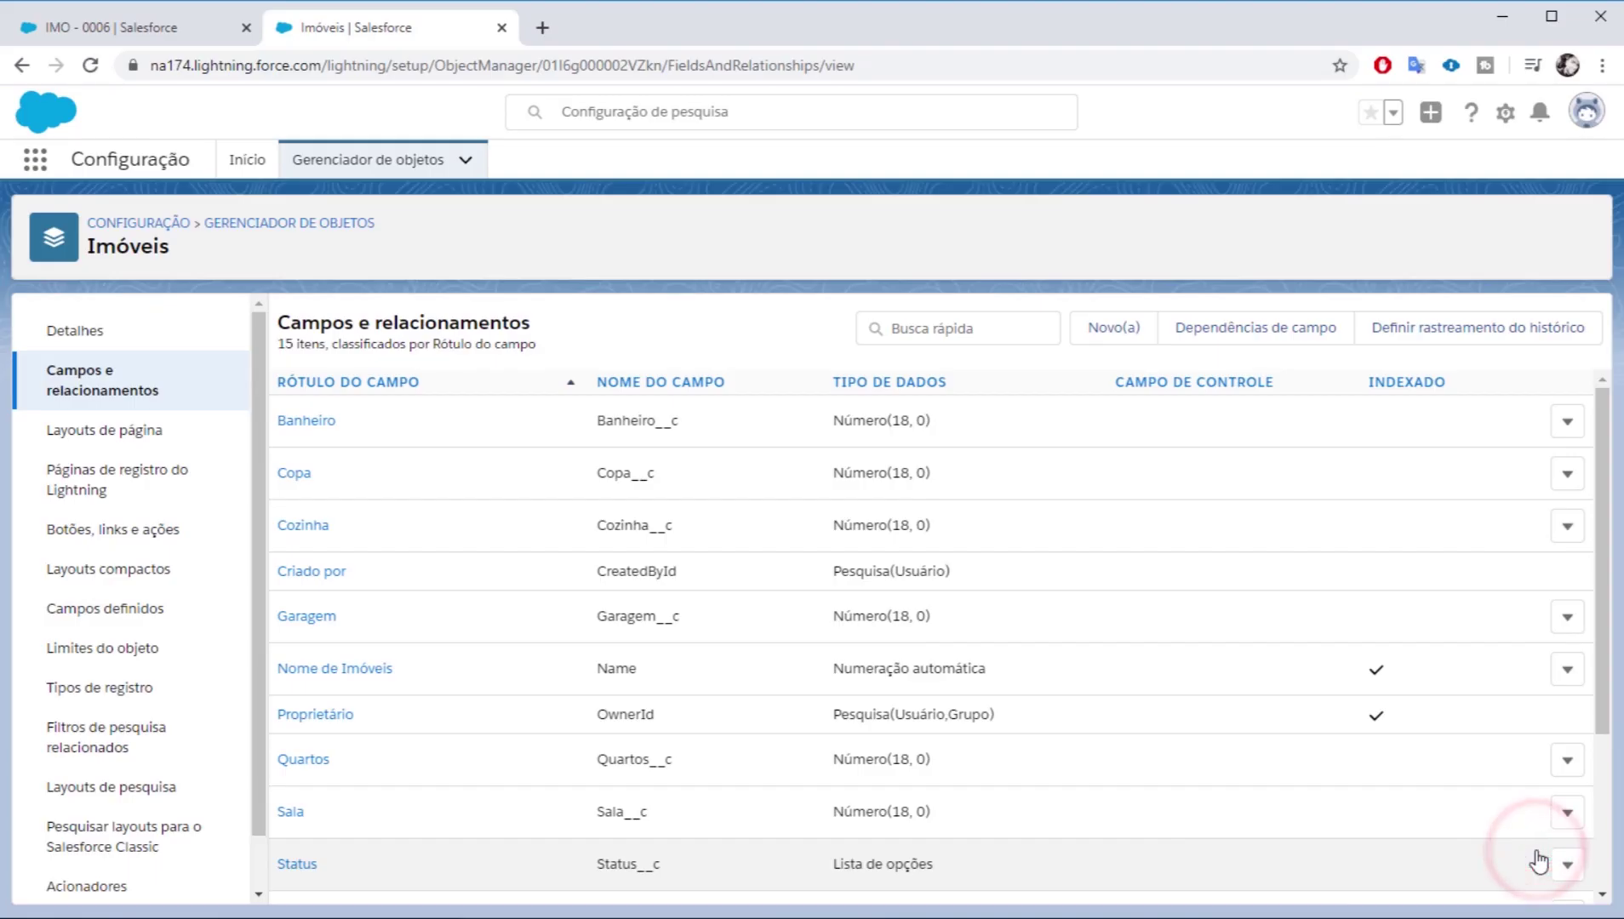
{"action": "scroll", "coordinate": [602, 590], "scroll_direction": "down", "scroll_amount": 5}
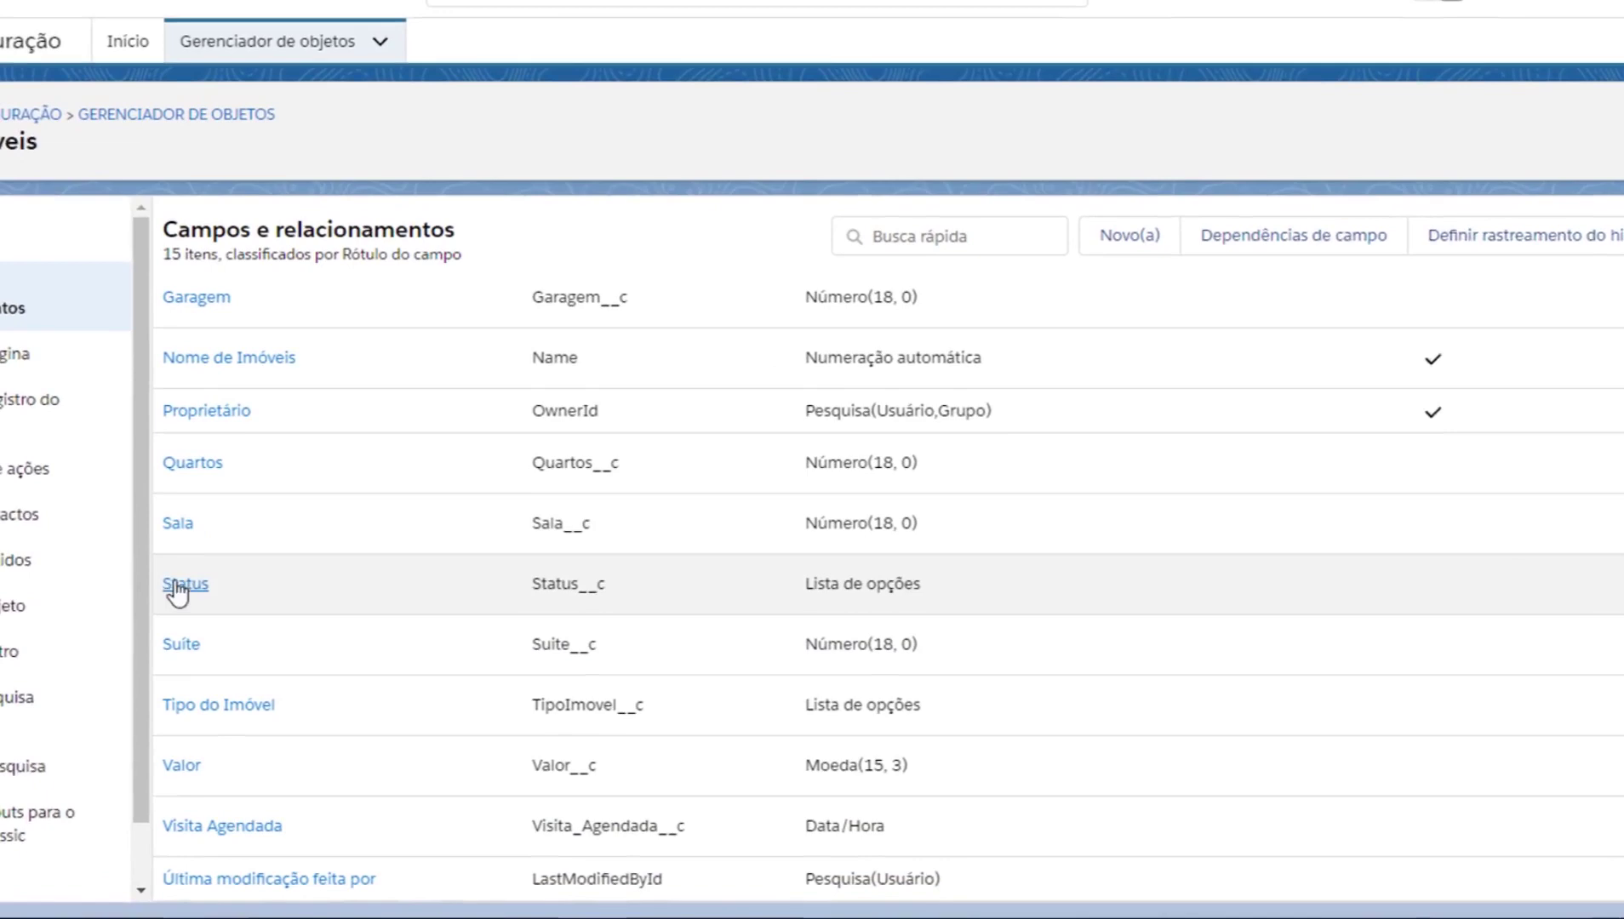
{"action": "left_click_drag", "start_coordinate": [152, 566], "coordinate": [946, 592]}
{"action": "left_click", "coordinate": [1014, 577]}
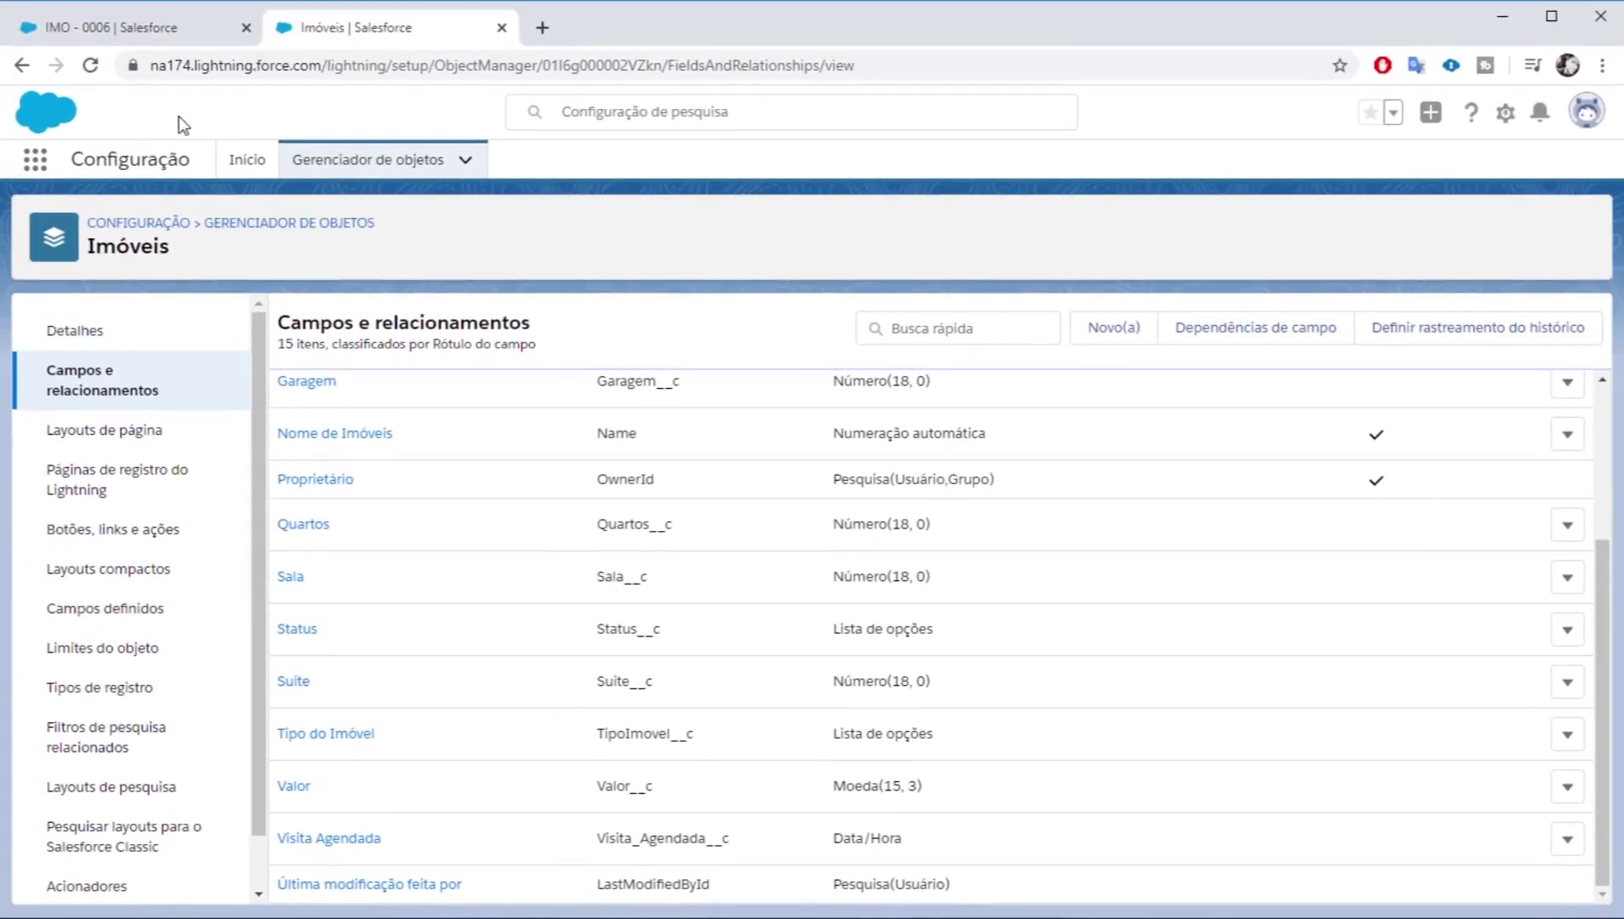
Step: Reload the property record IMO - 0006 and check whether its details include the Status field
{"action": "left_click", "coordinate": [149, 26]}
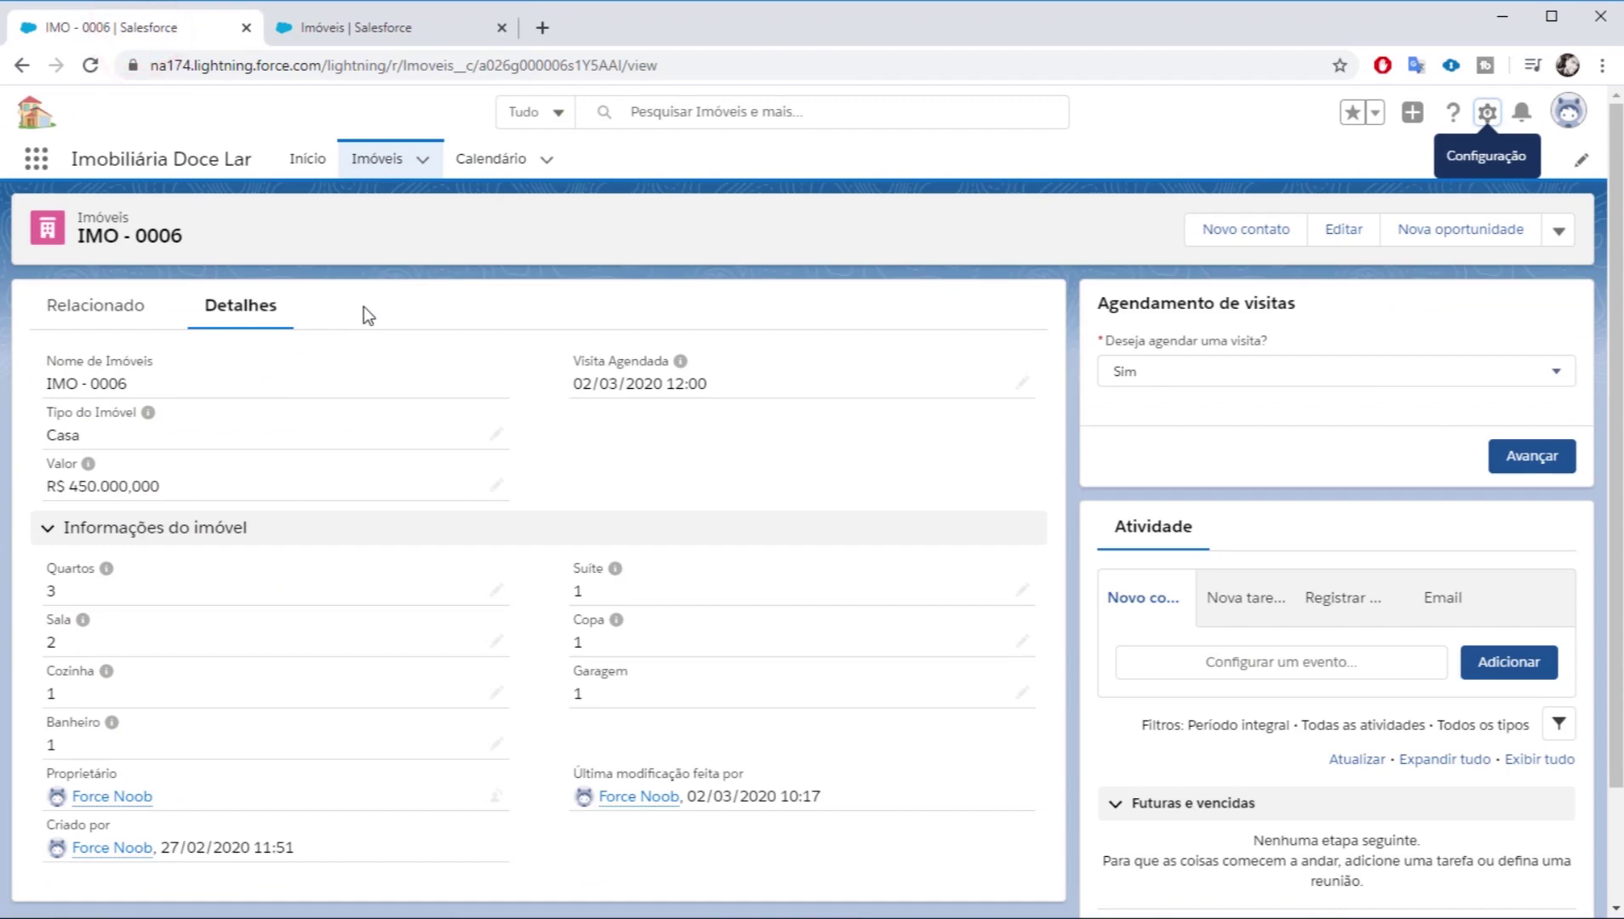
{"action": "key", "text": "ctrl+shift+r"}
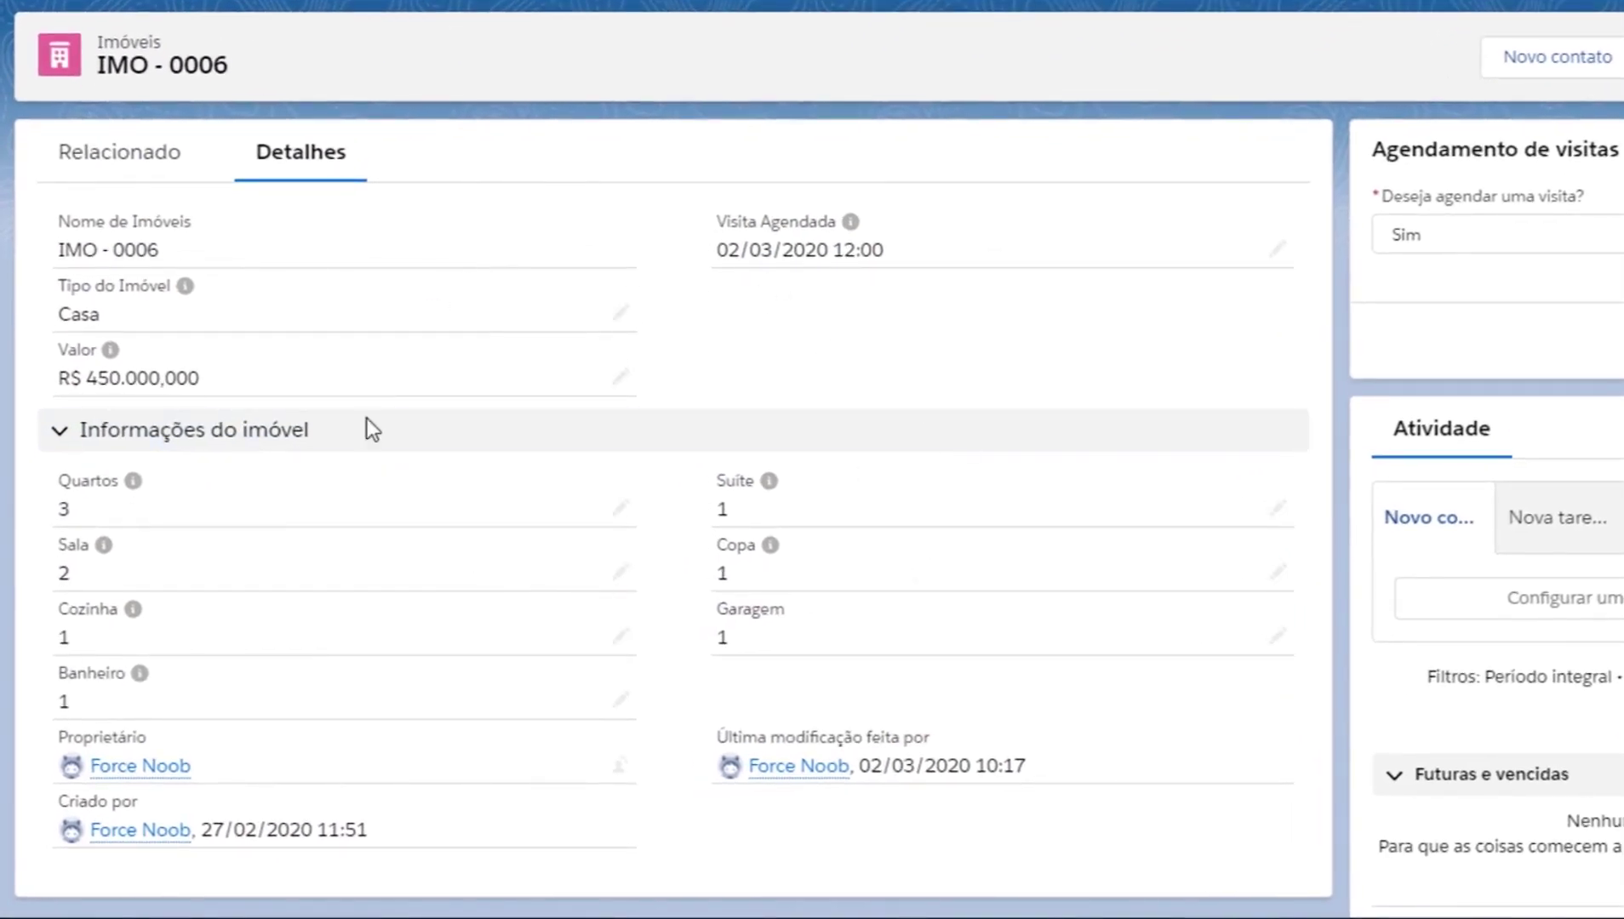
{"action": "scroll", "coordinate": [737, 668], "scroll_direction": "down", "scroll_amount": 2}
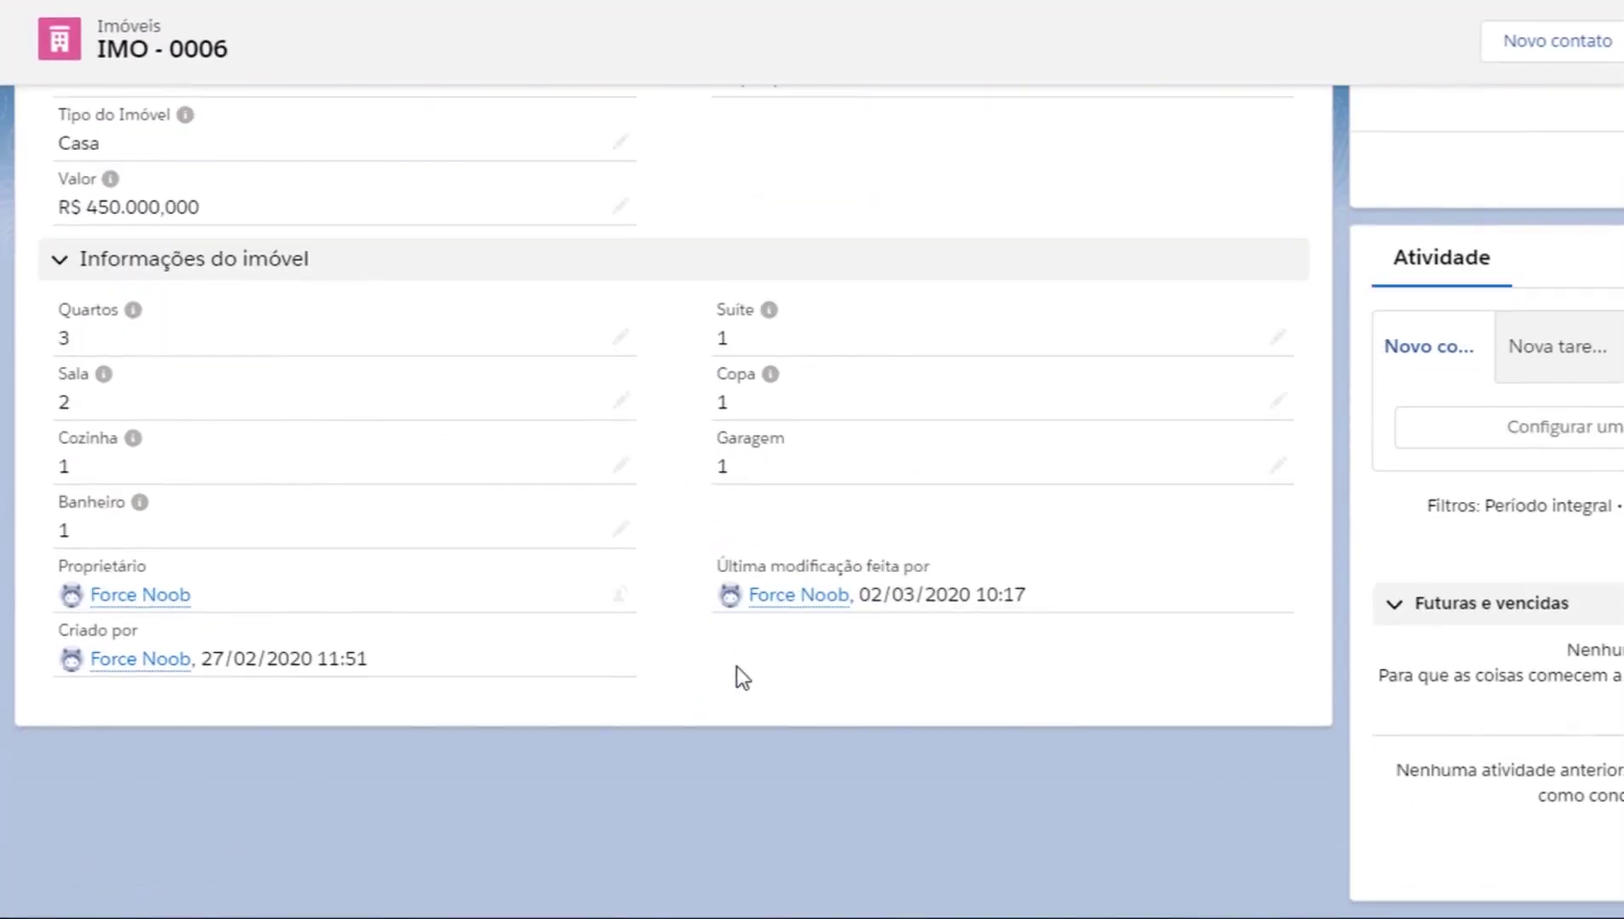
{"action": "scroll", "coordinate": [736, 666], "scroll_direction": "up", "scroll_amount": 2}
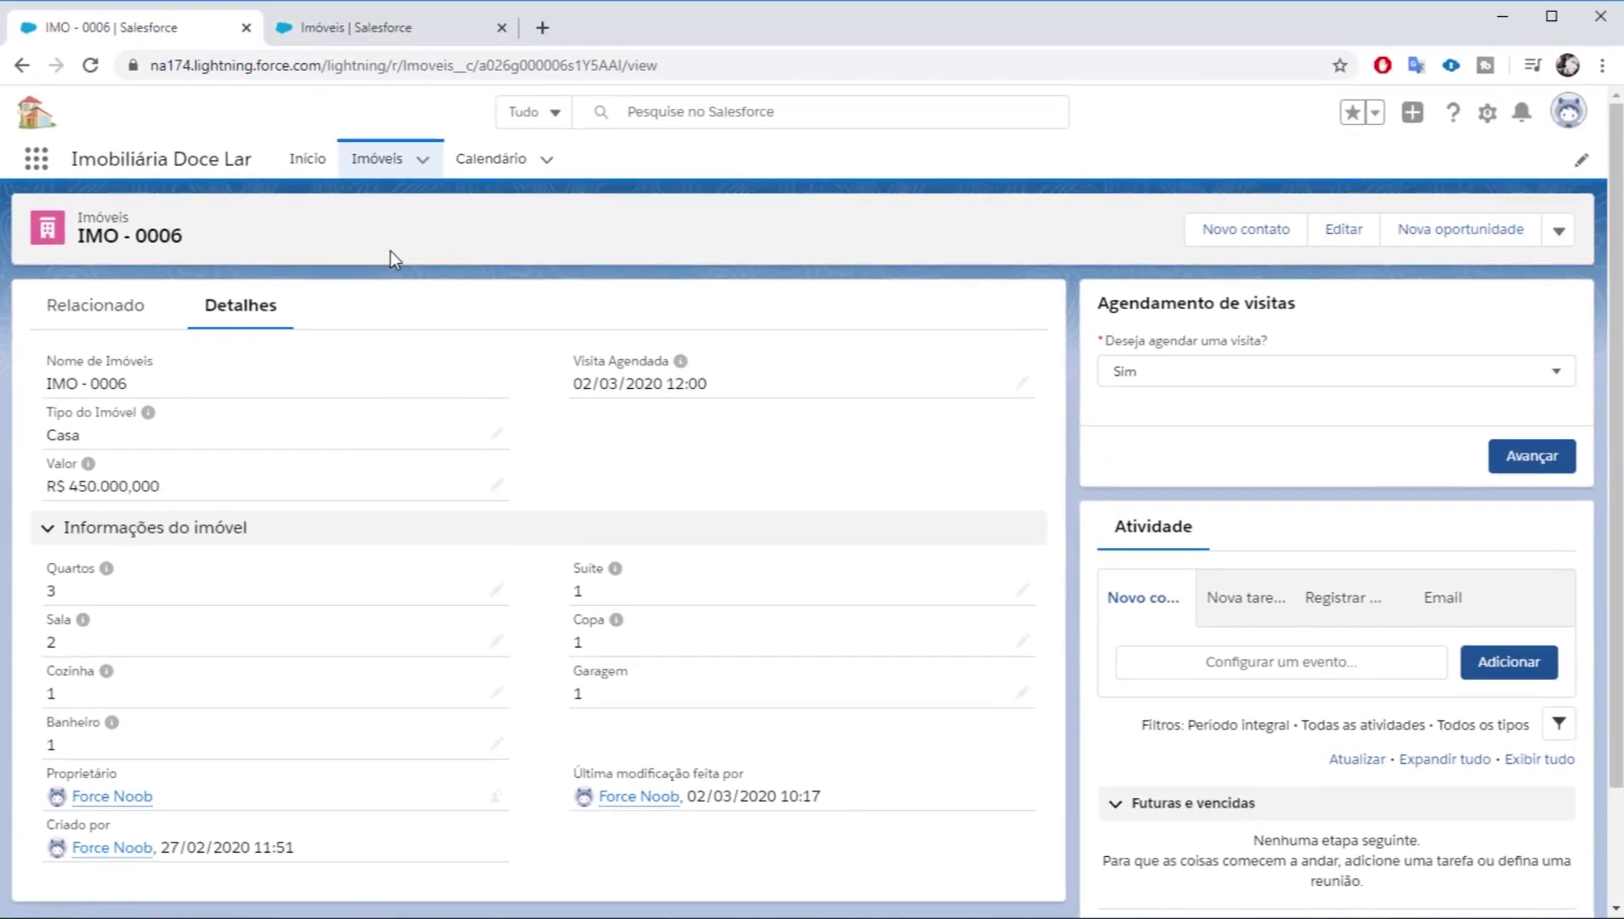
Step: Close the Imóveis object page, reopen the Salesforce setup and find Configurações do caminho by searching for Caminho
{"action": "left_click", "coordinate": [501, 27]}
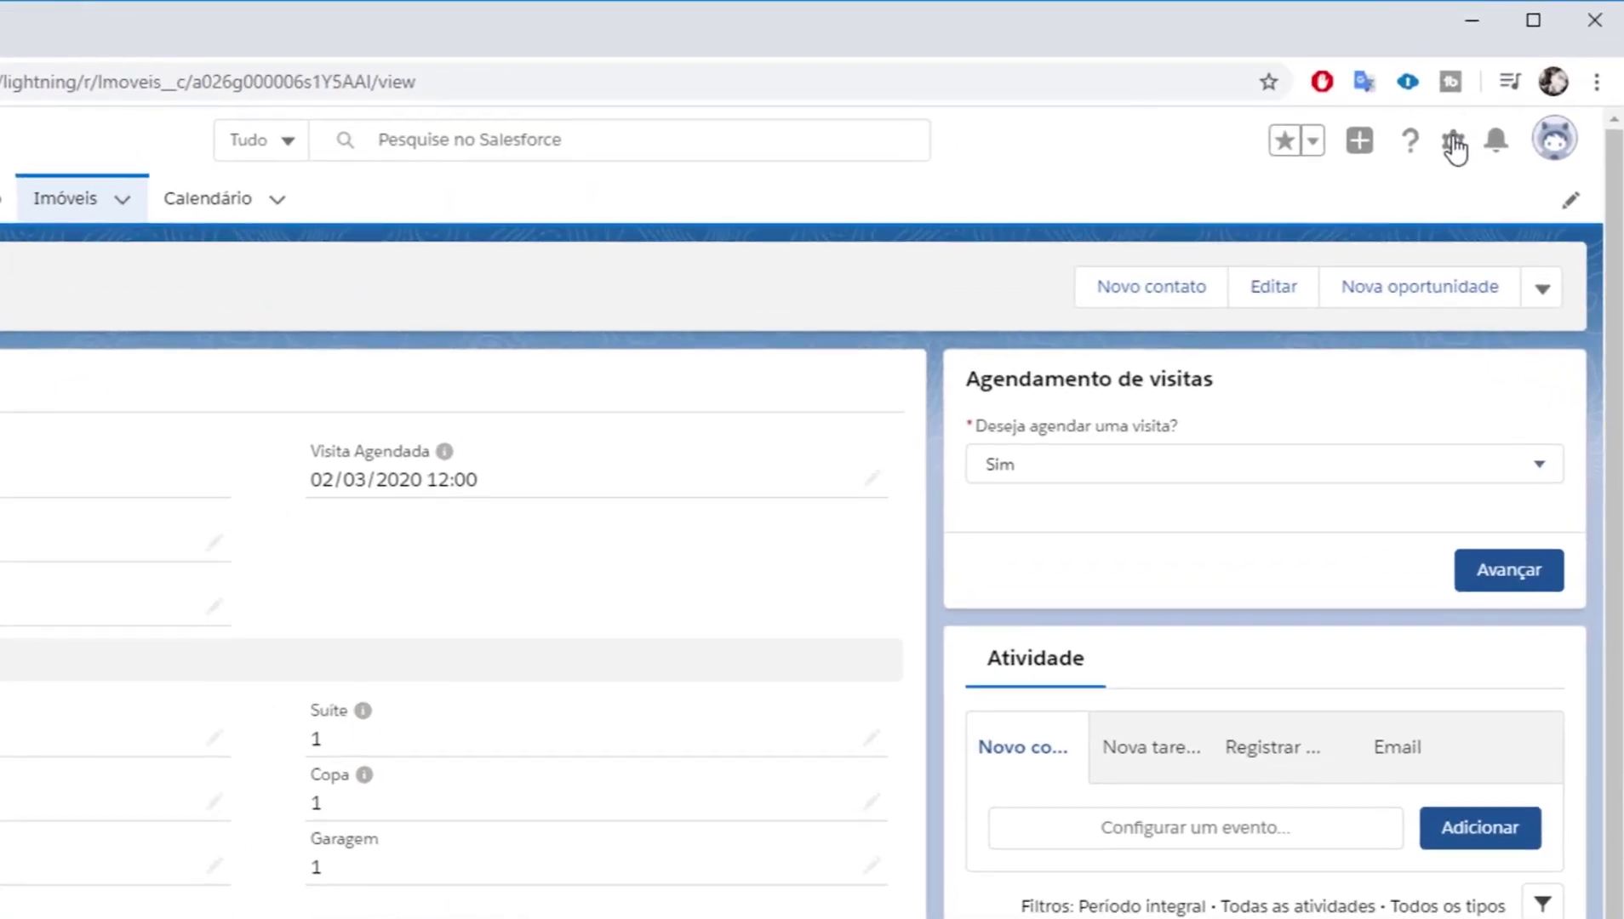
{"action": "left_click", "coordinate": [1477, 119]}
{"action": "left_click", "coordinate": [1287, 236]}
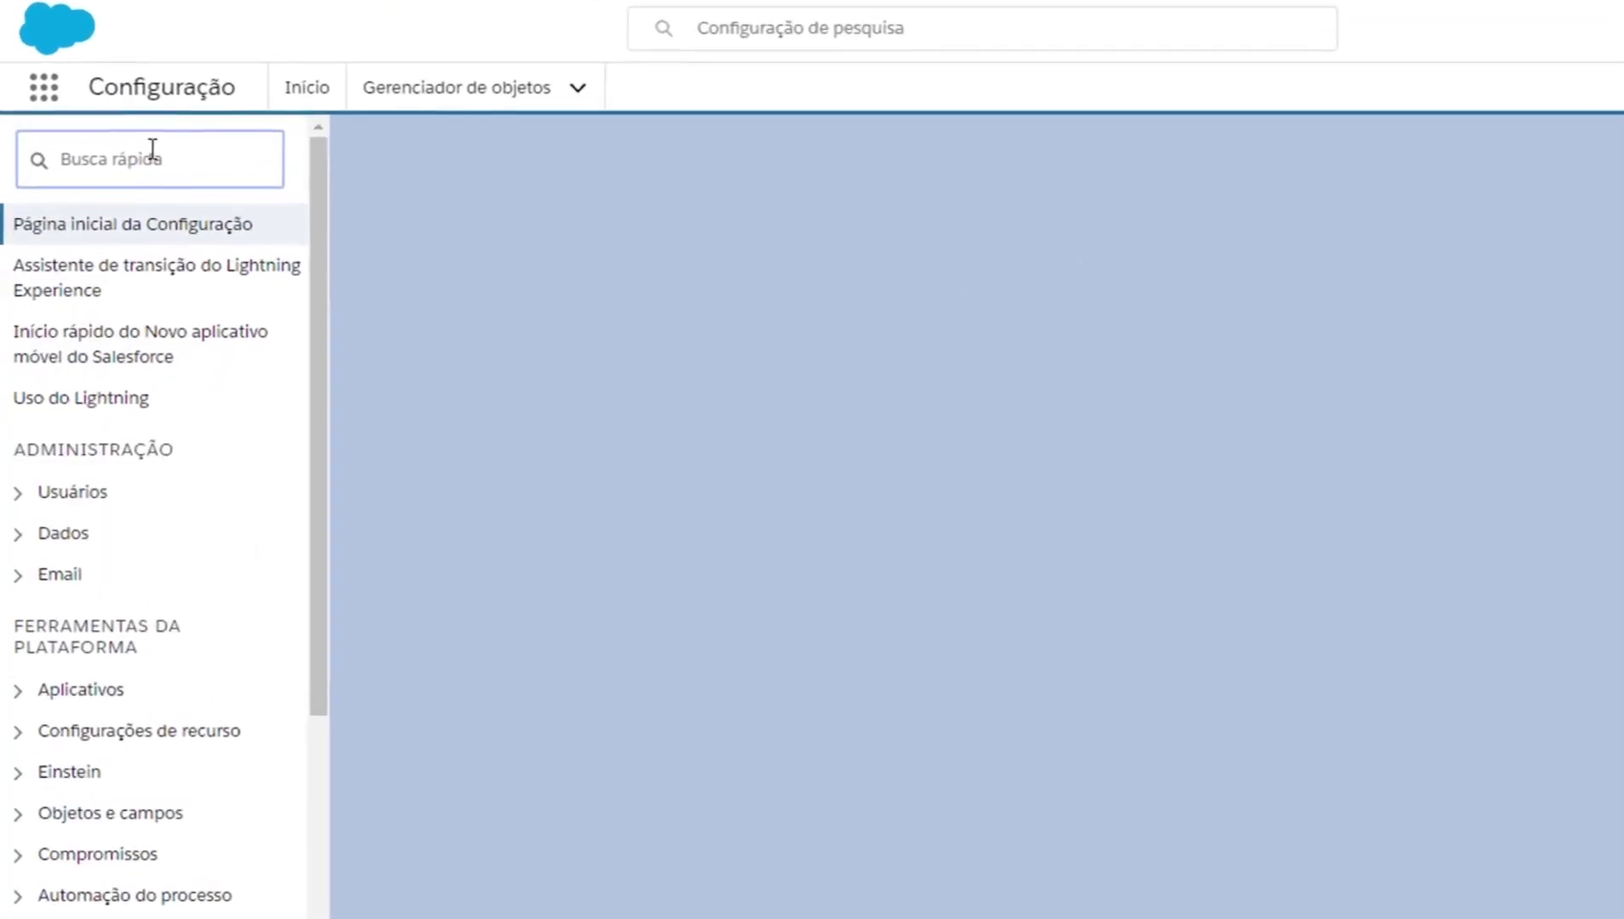
{"action": "left_click", "coordinate": [120, 219]}
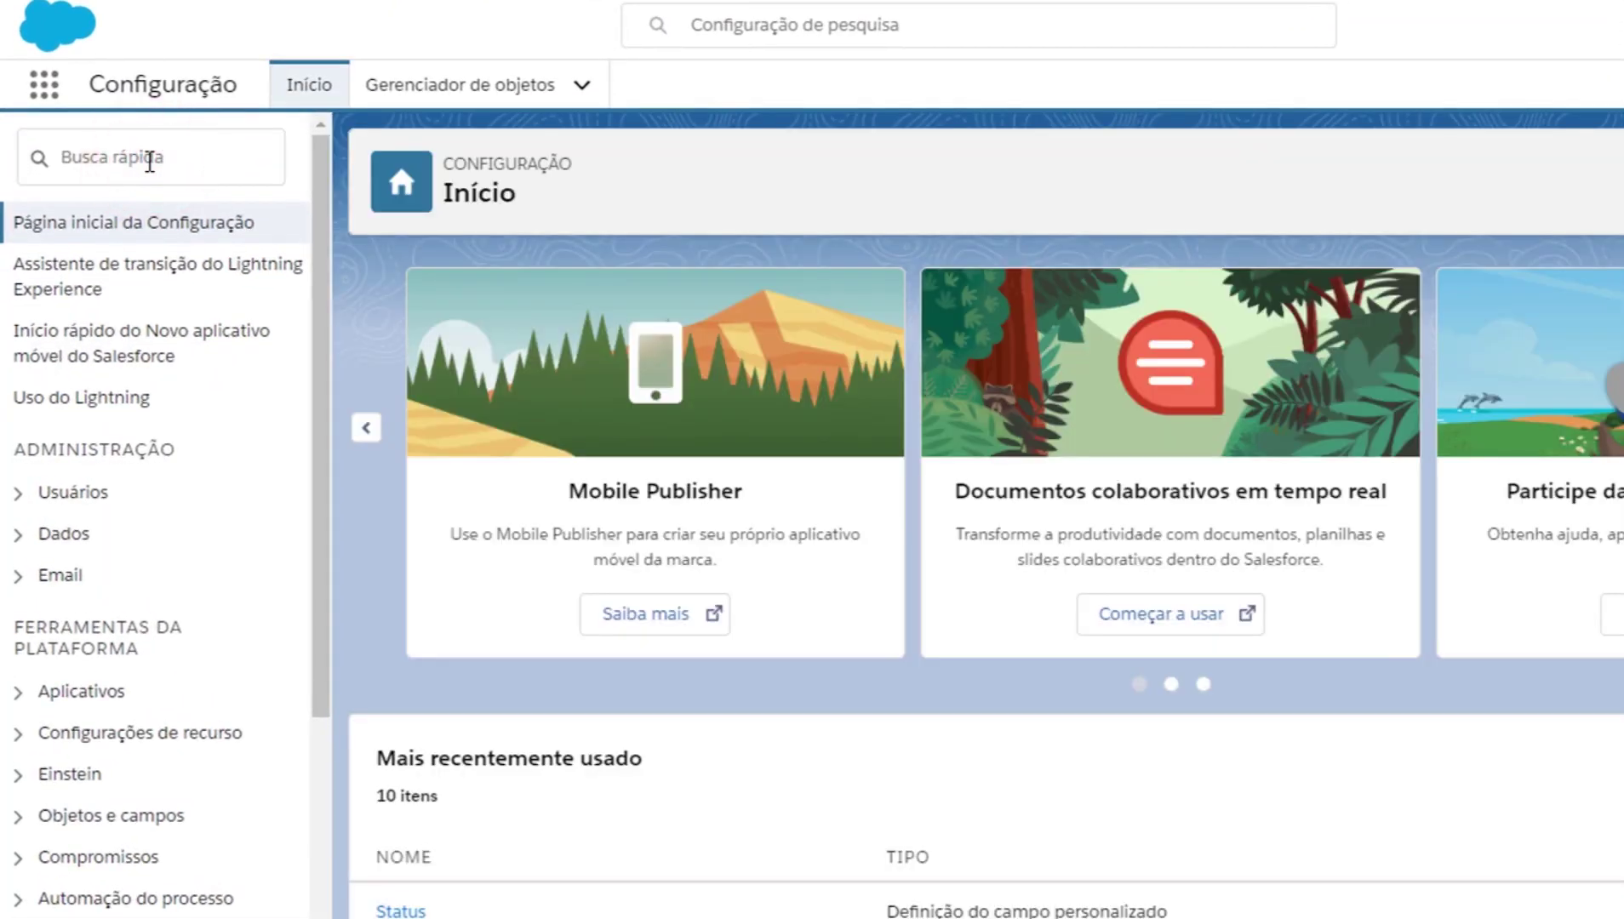
{"action": "left_click", "coordinate": [150, 161]}
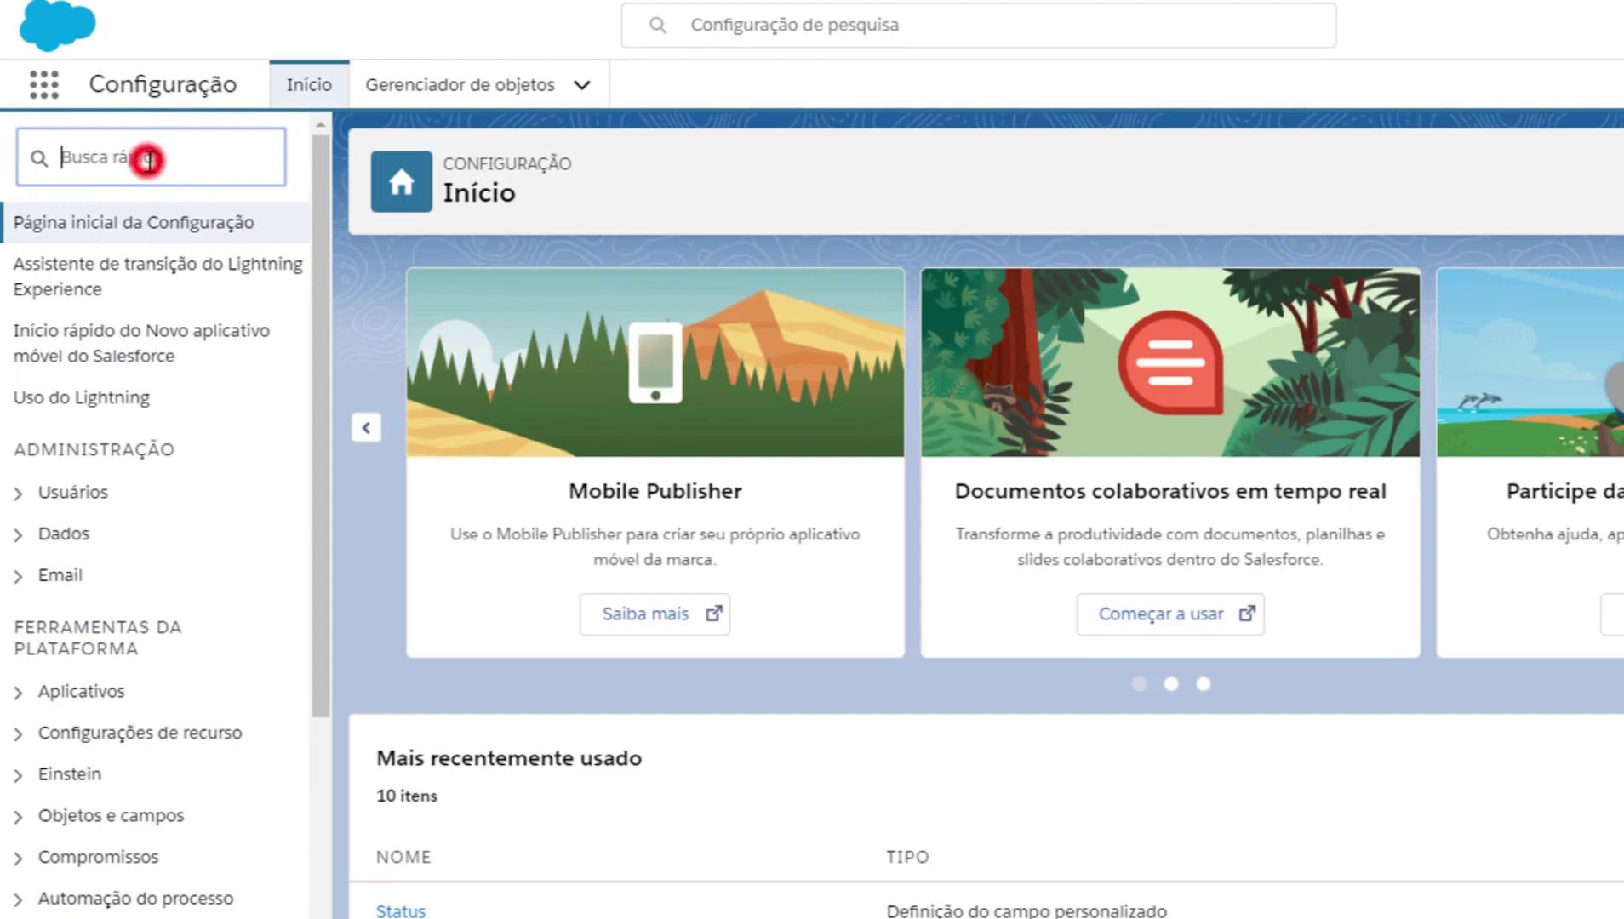
{"action": "type", "text": "Caminho"}
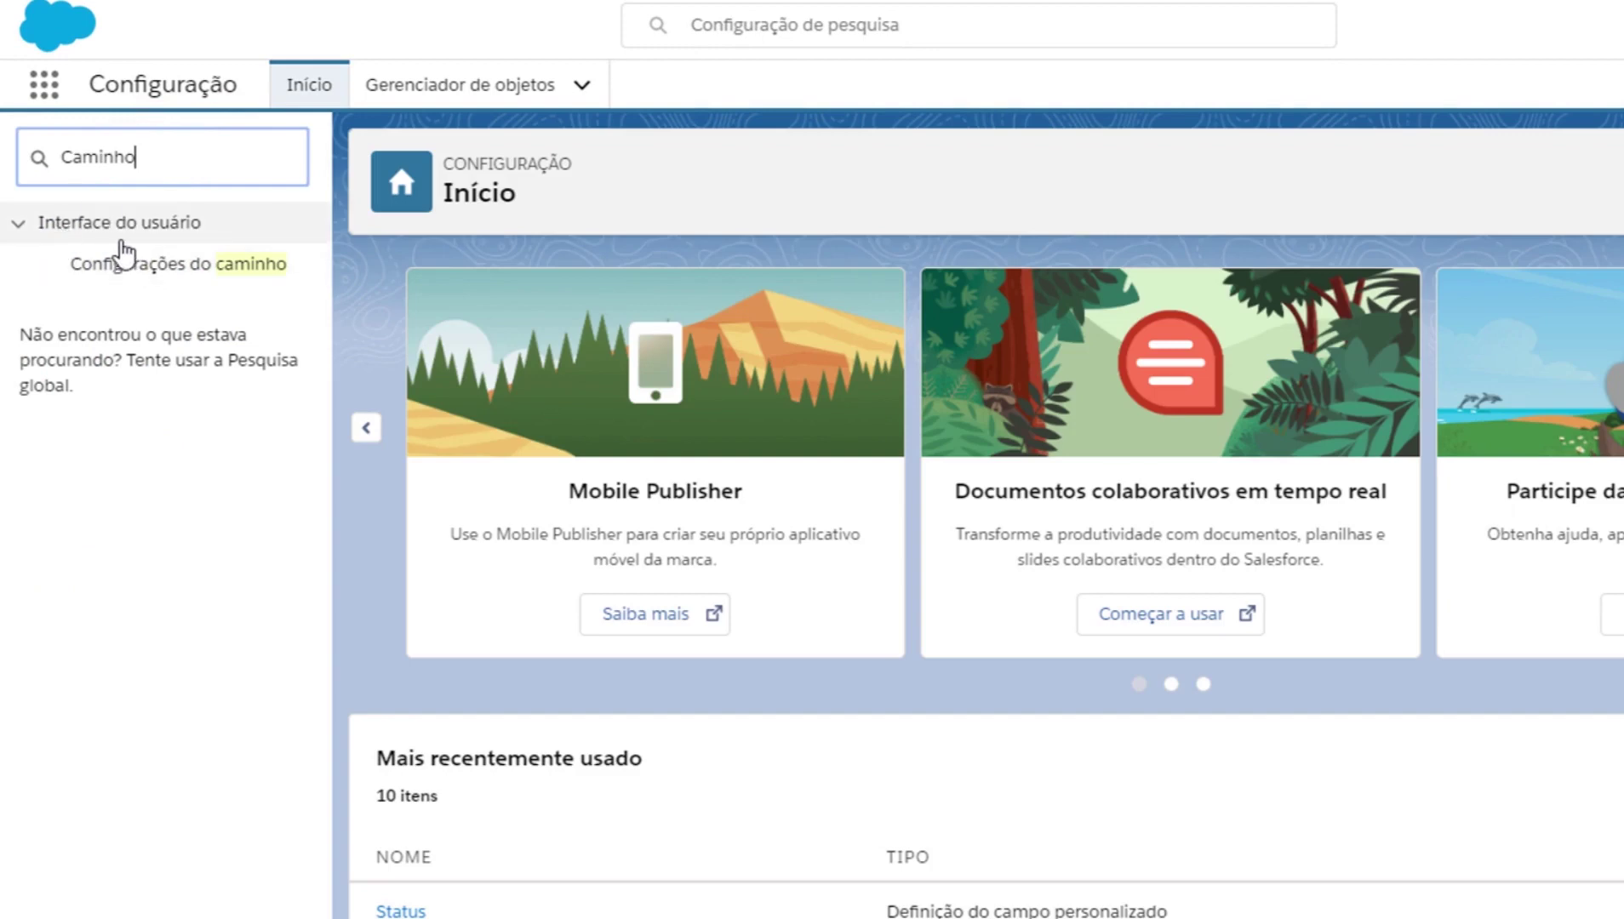
{"action": "left_click", "coordinate": [214, 269]}
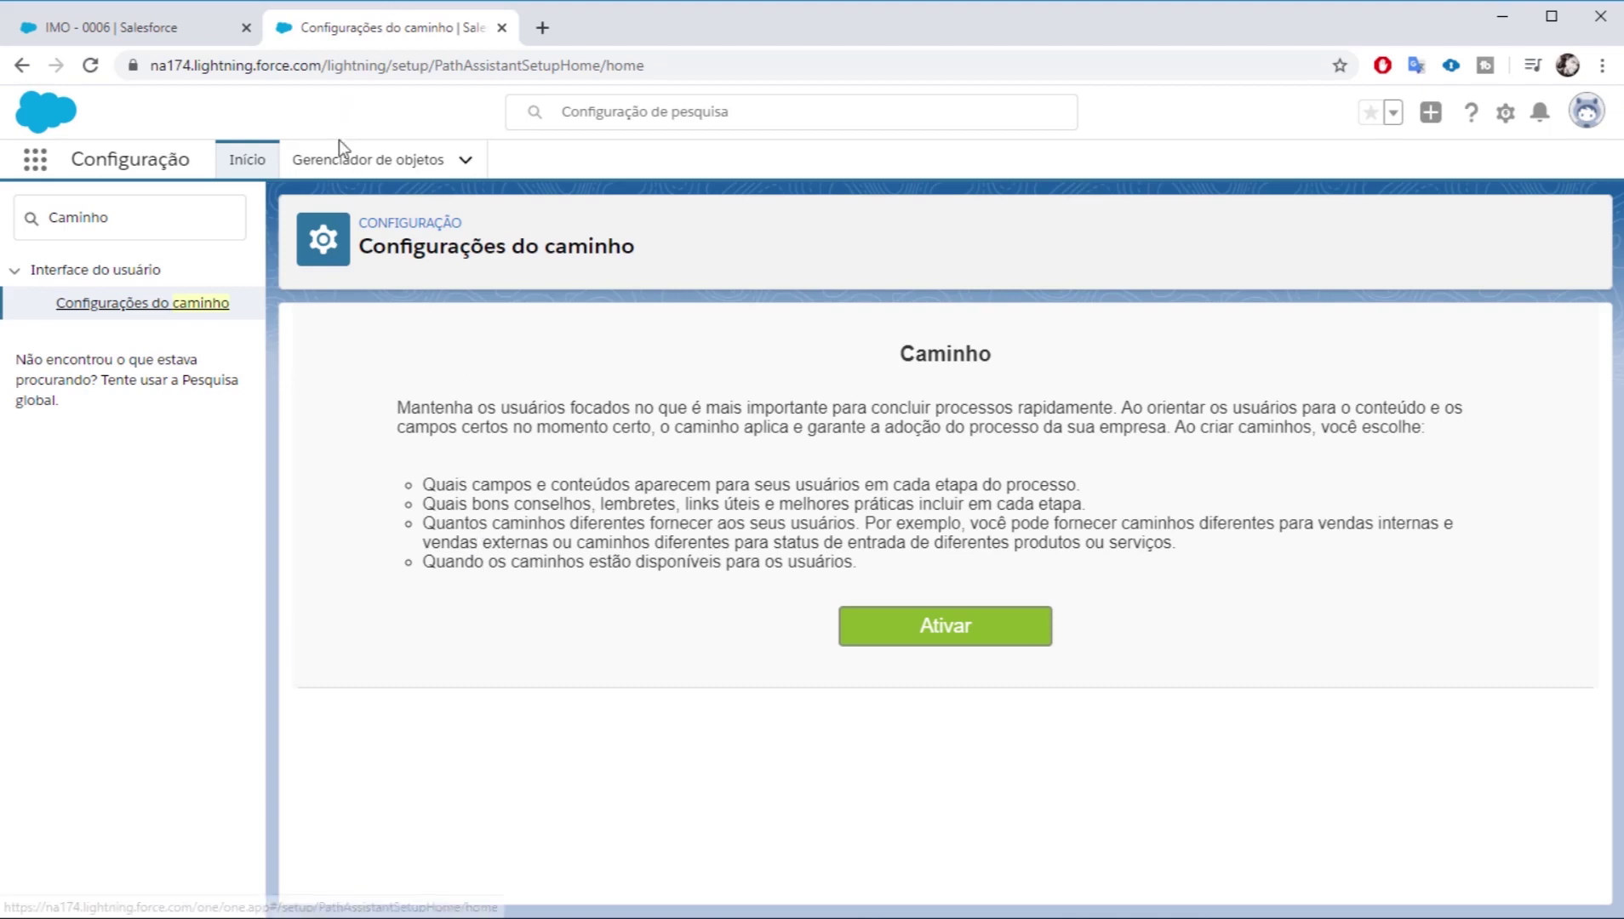
Step: Activate the Caminho feature and start creating a new path
{"action": "left_click", "coordinate": [927, 634]}
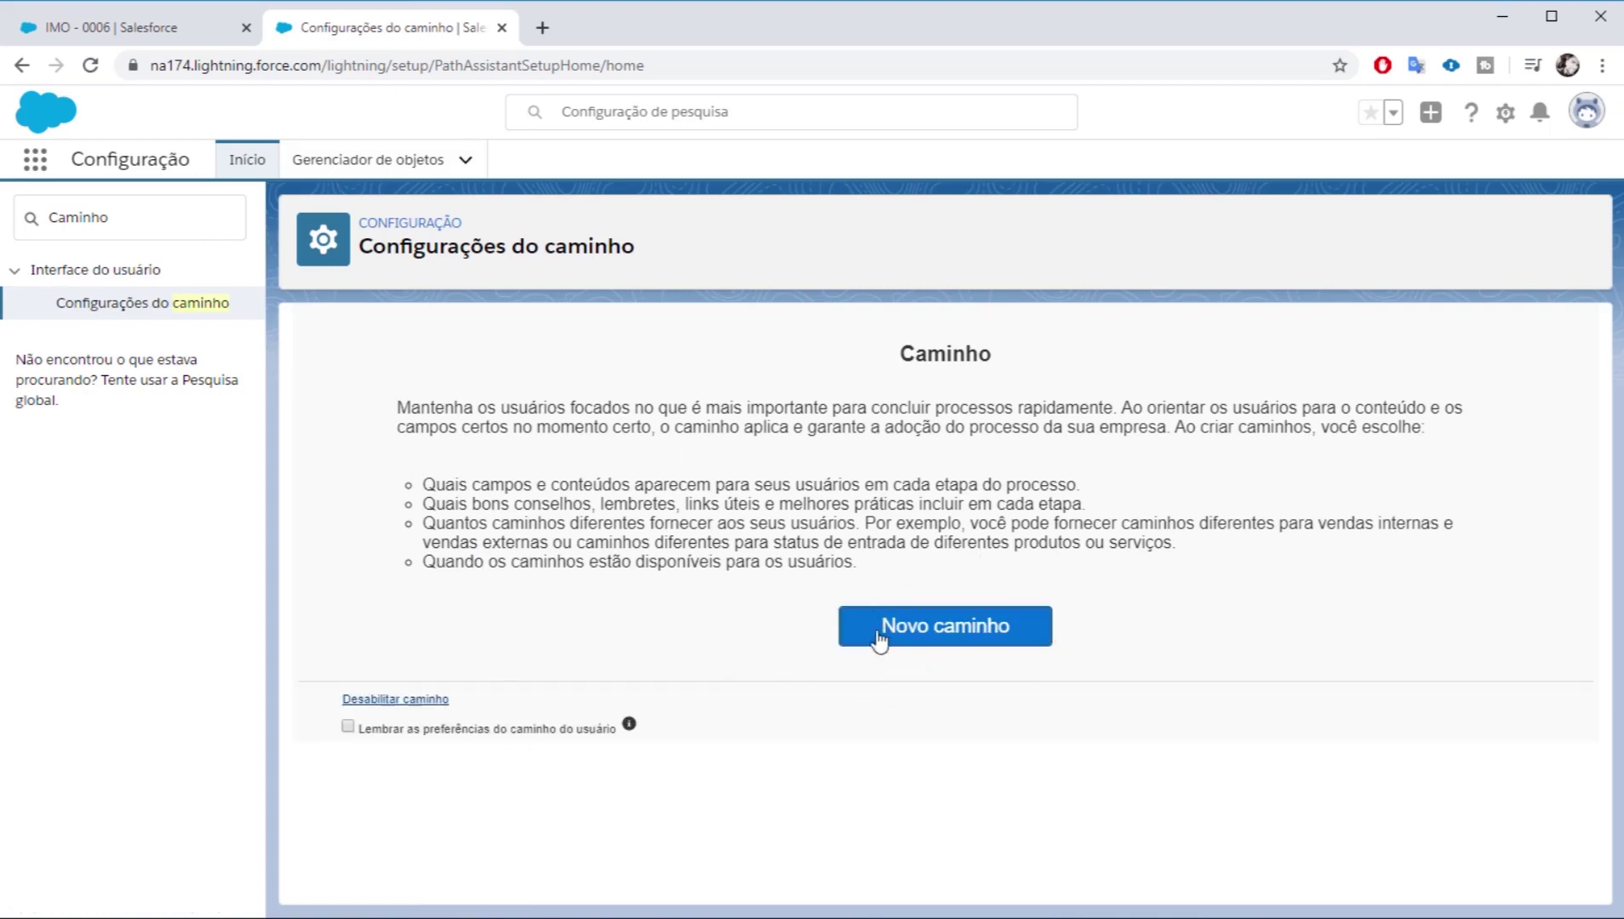
{"action": "left_click", "coordinate": [928, 629]}
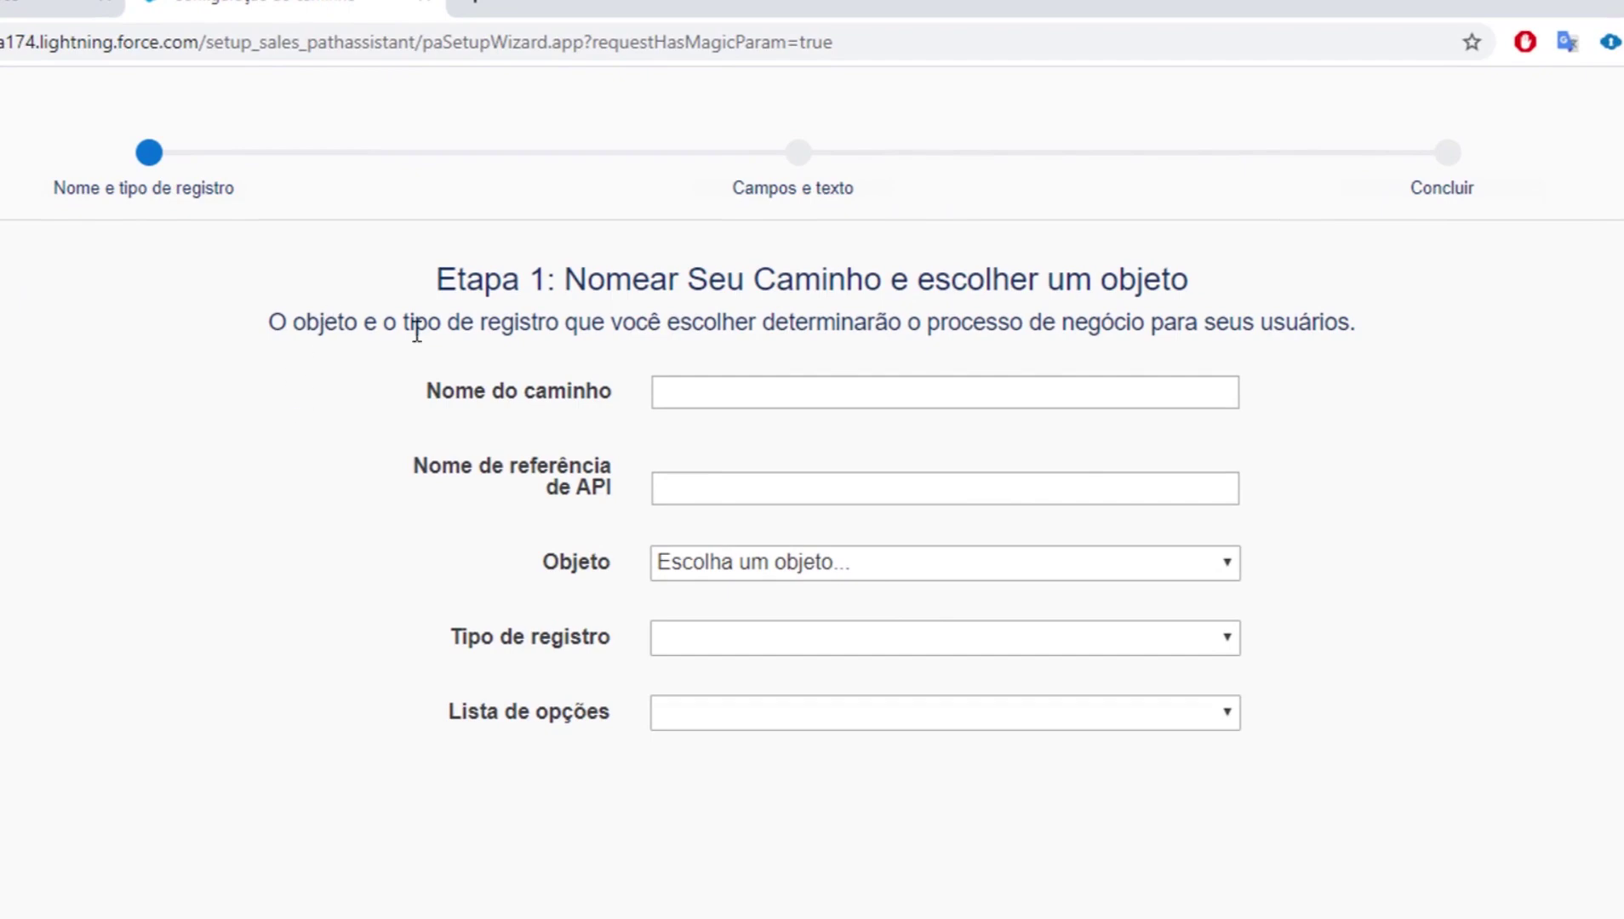
{"action": "left_click_drag", "start_coordinate": [565, 279], "coordinate": [1183, 290]}
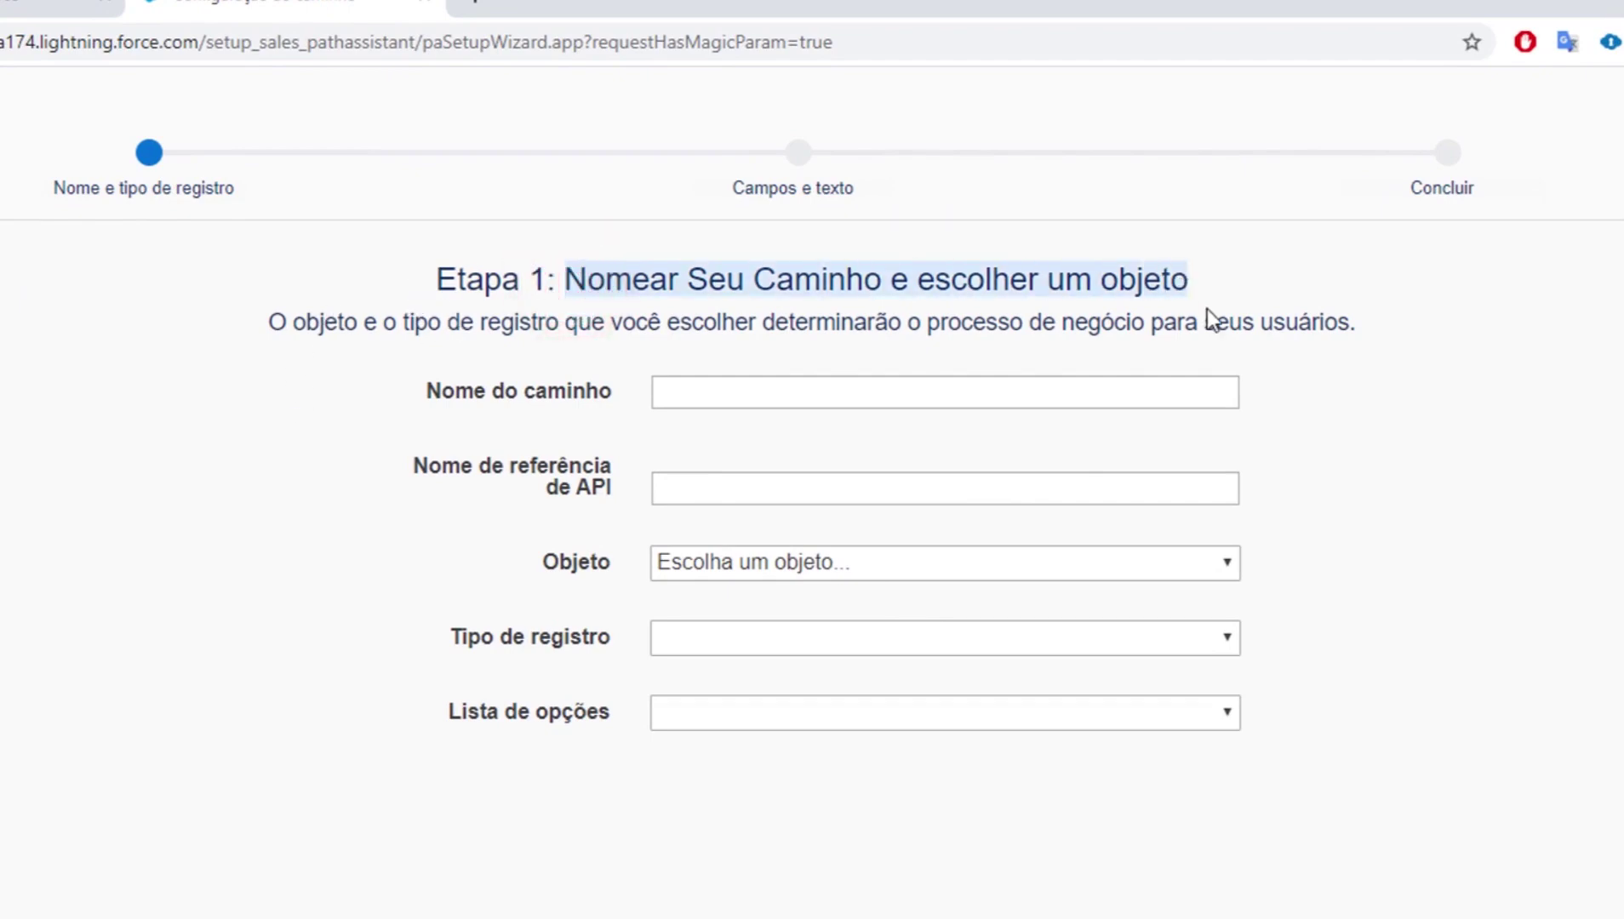
{"action": "left_click", "coordinate": [1324, 363]}
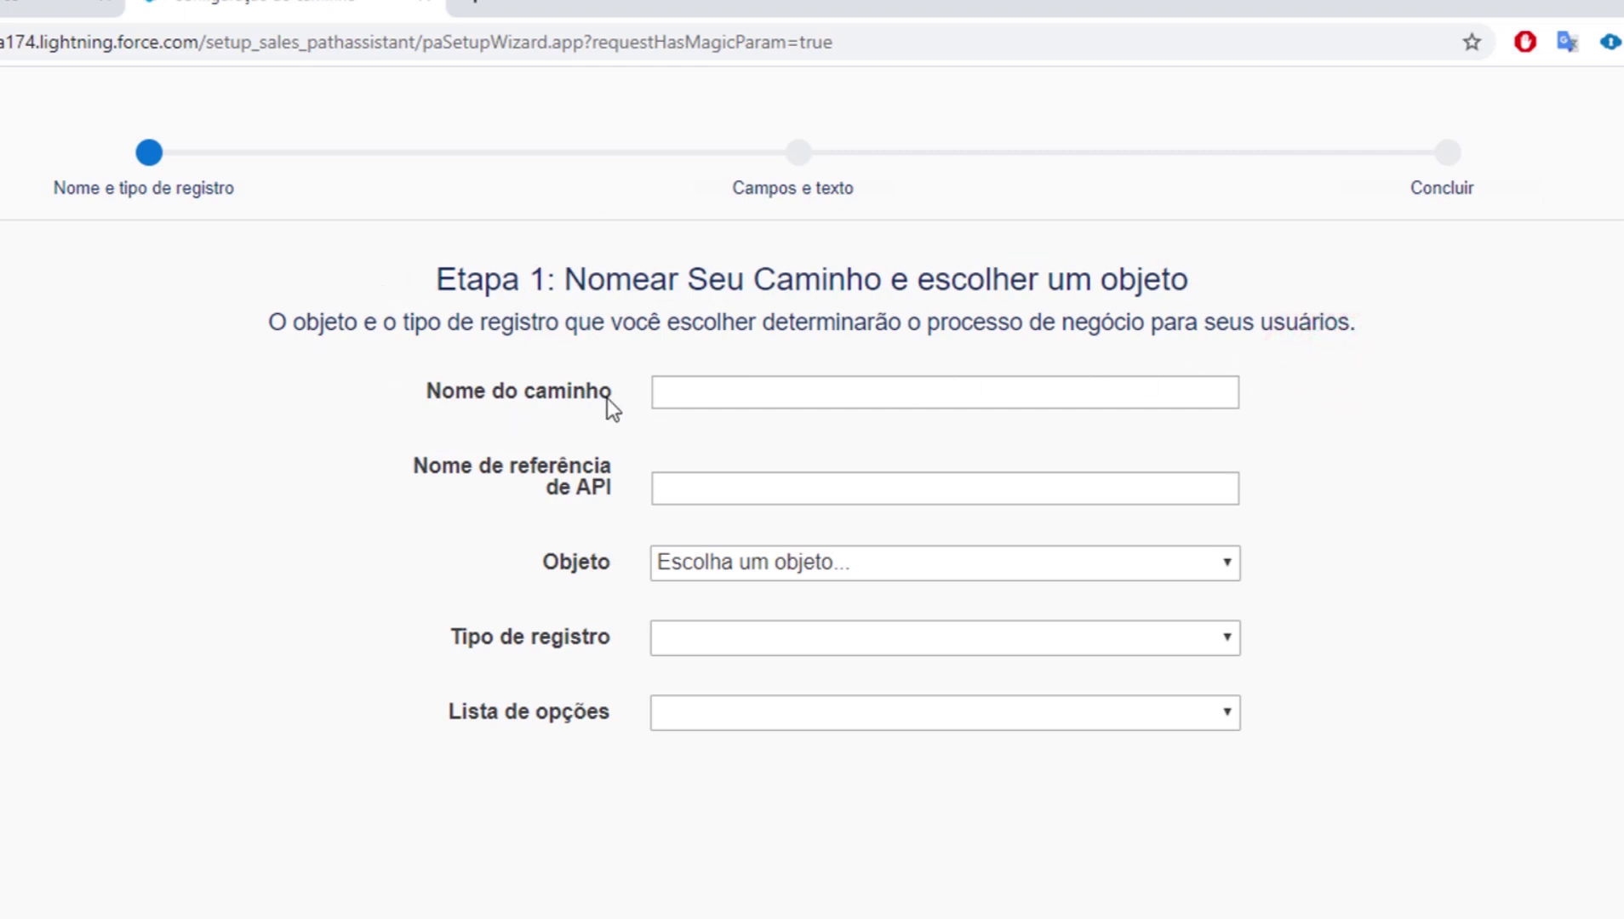
Step: Name the new path Situação dos imóveis and let its API reference name fill in
{"action": "left_click", "coordinate": [666, 395]}
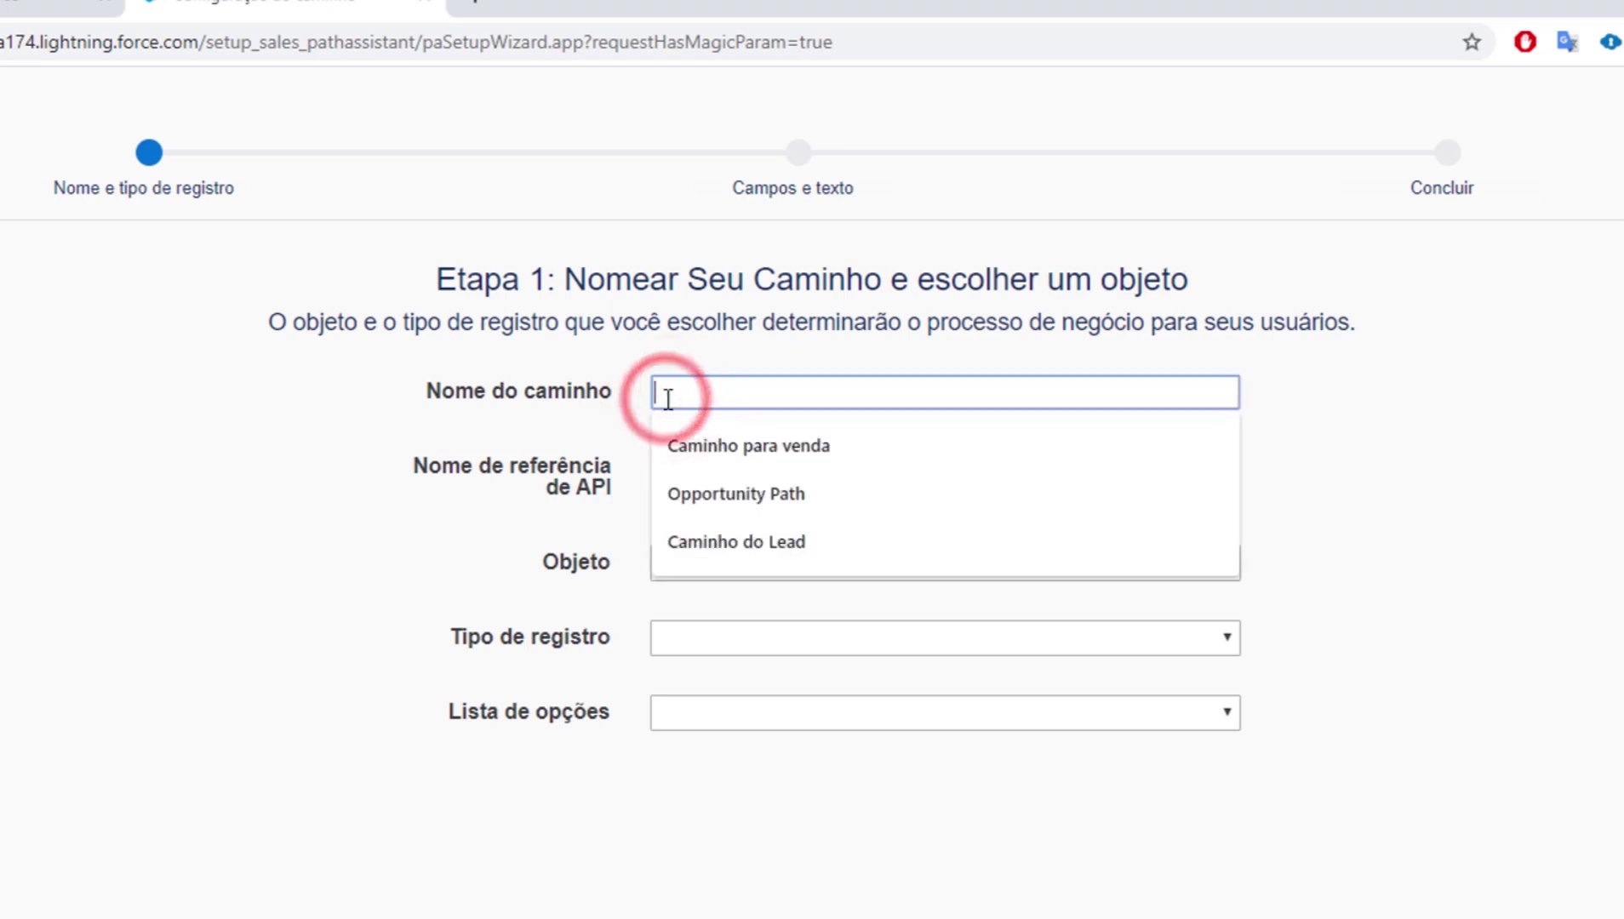
{"action": "type", "text": "Situa"}
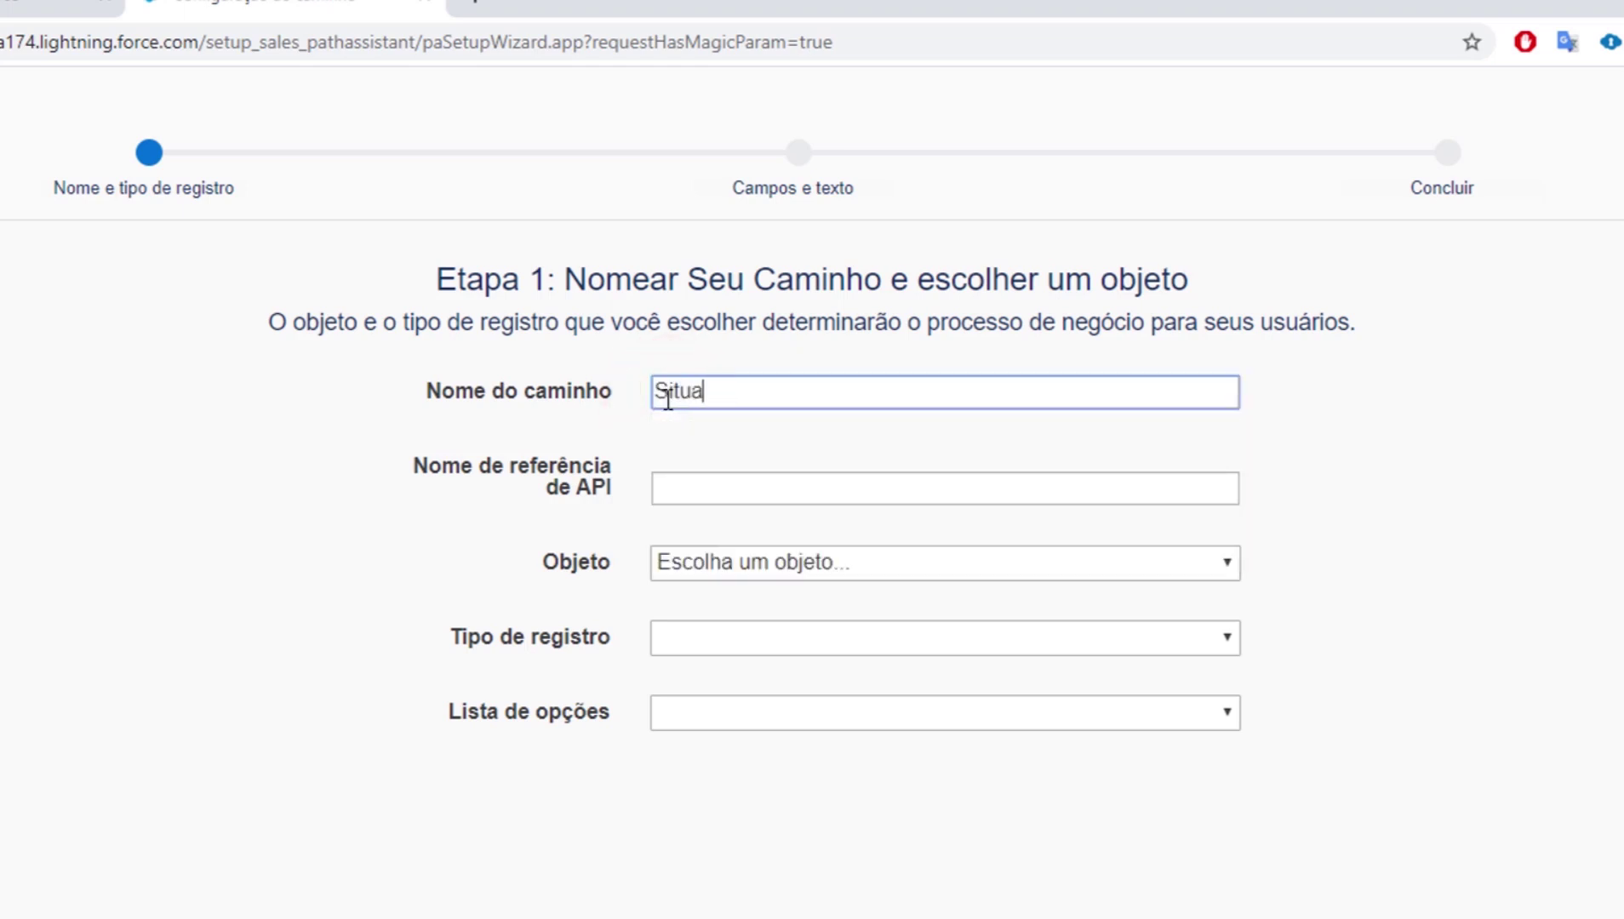
{"action": "type", "text": "ção dos imóveis"}
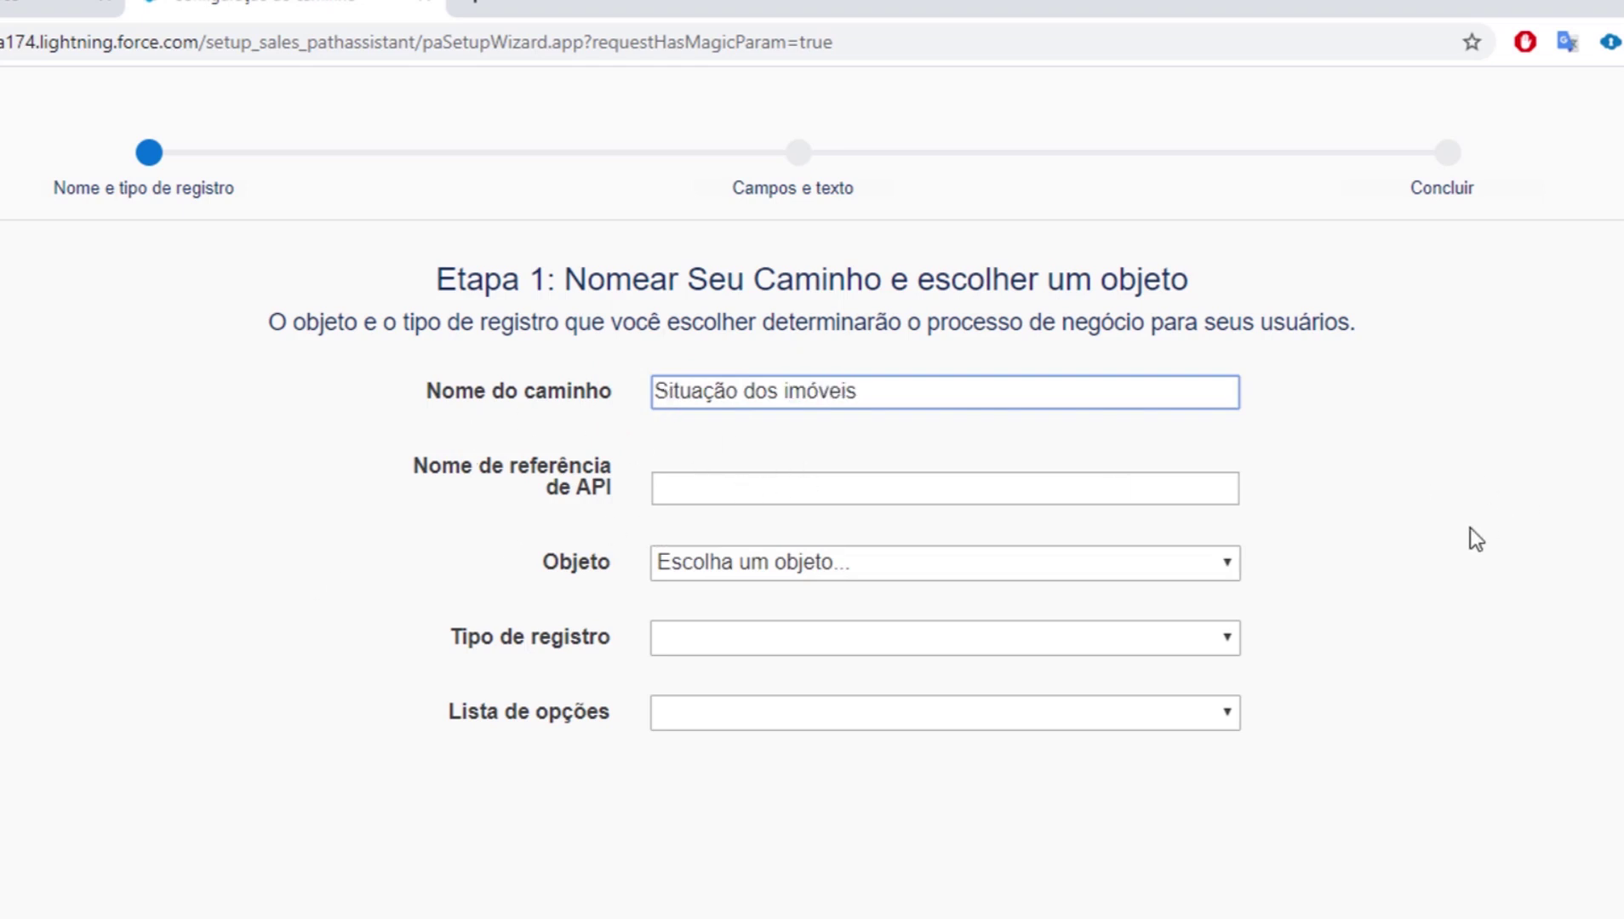
{"action": "left_click", "coordinate": [1073, 515]}
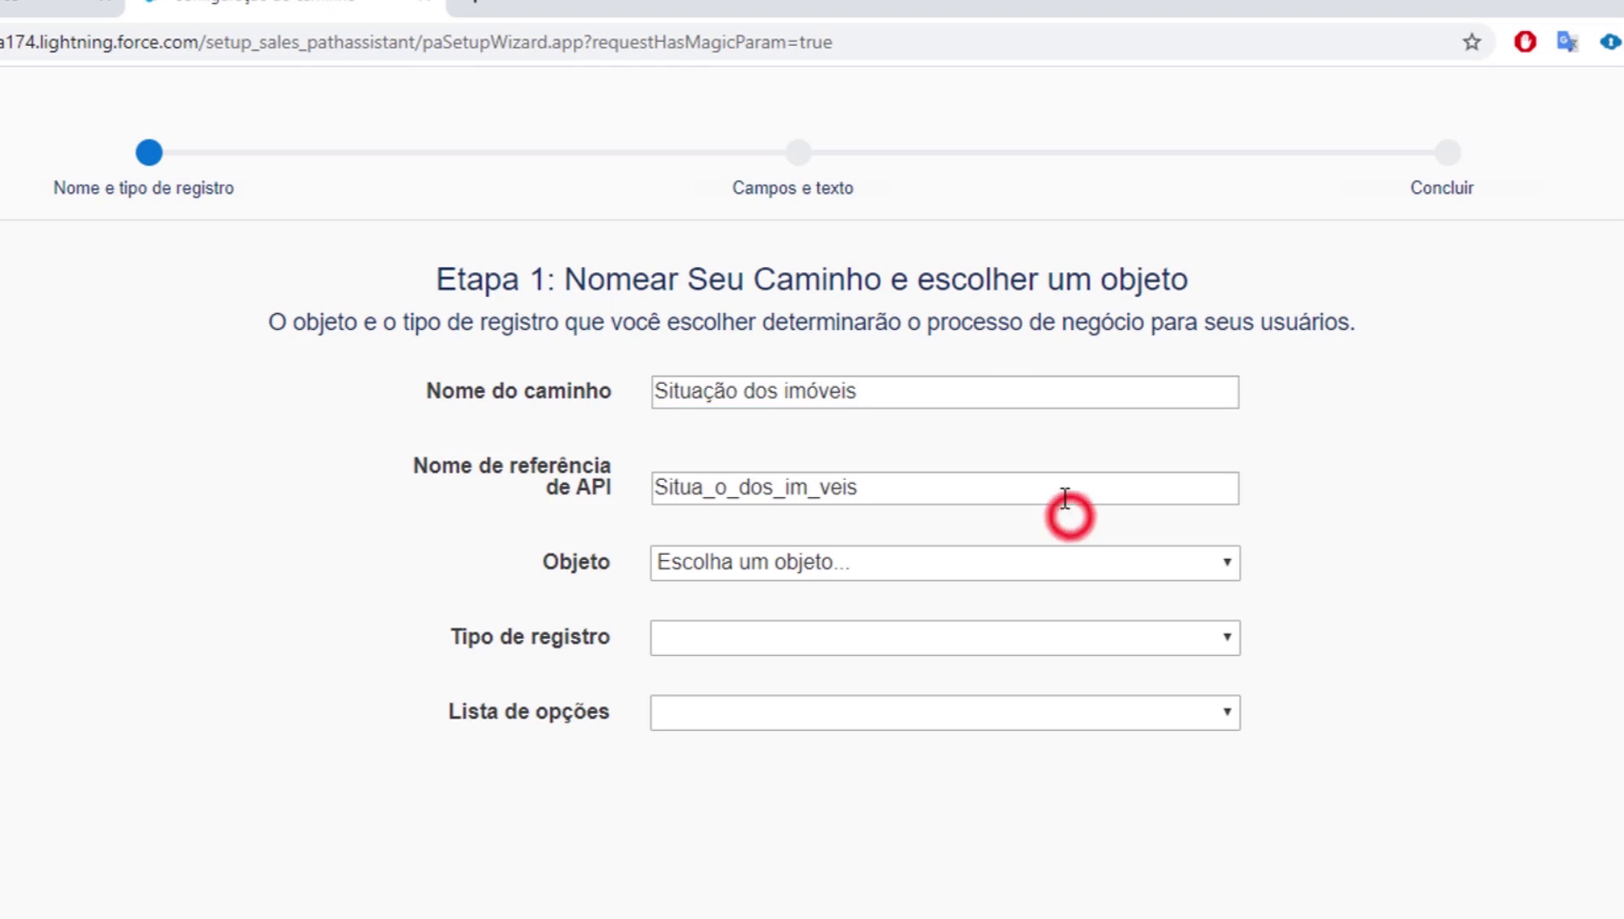
Step: Change the path's API reference name to Situaco_dos_imoveis
{"action": "left_click", "coordinate": [823, 485]}
{"action": "key", "text": "BackSpace"}
{"action": "type", "text": "o"}
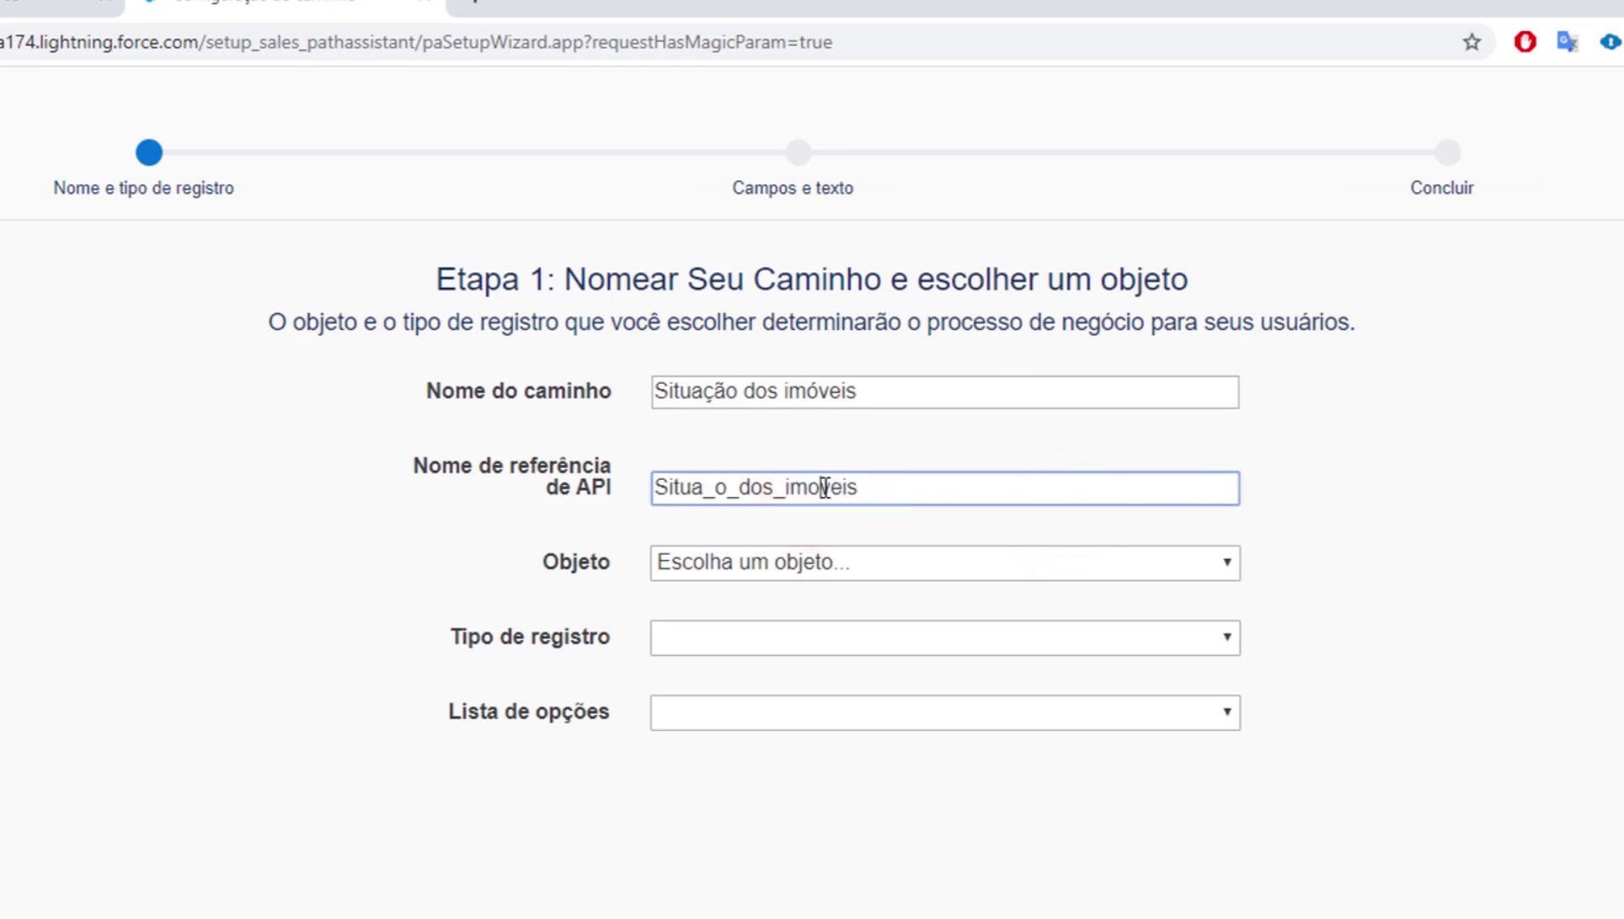
{"action": "left_click", "coordinate": [1538, 572]}
{"action": "left_click", "coordinate": [710, 495]}
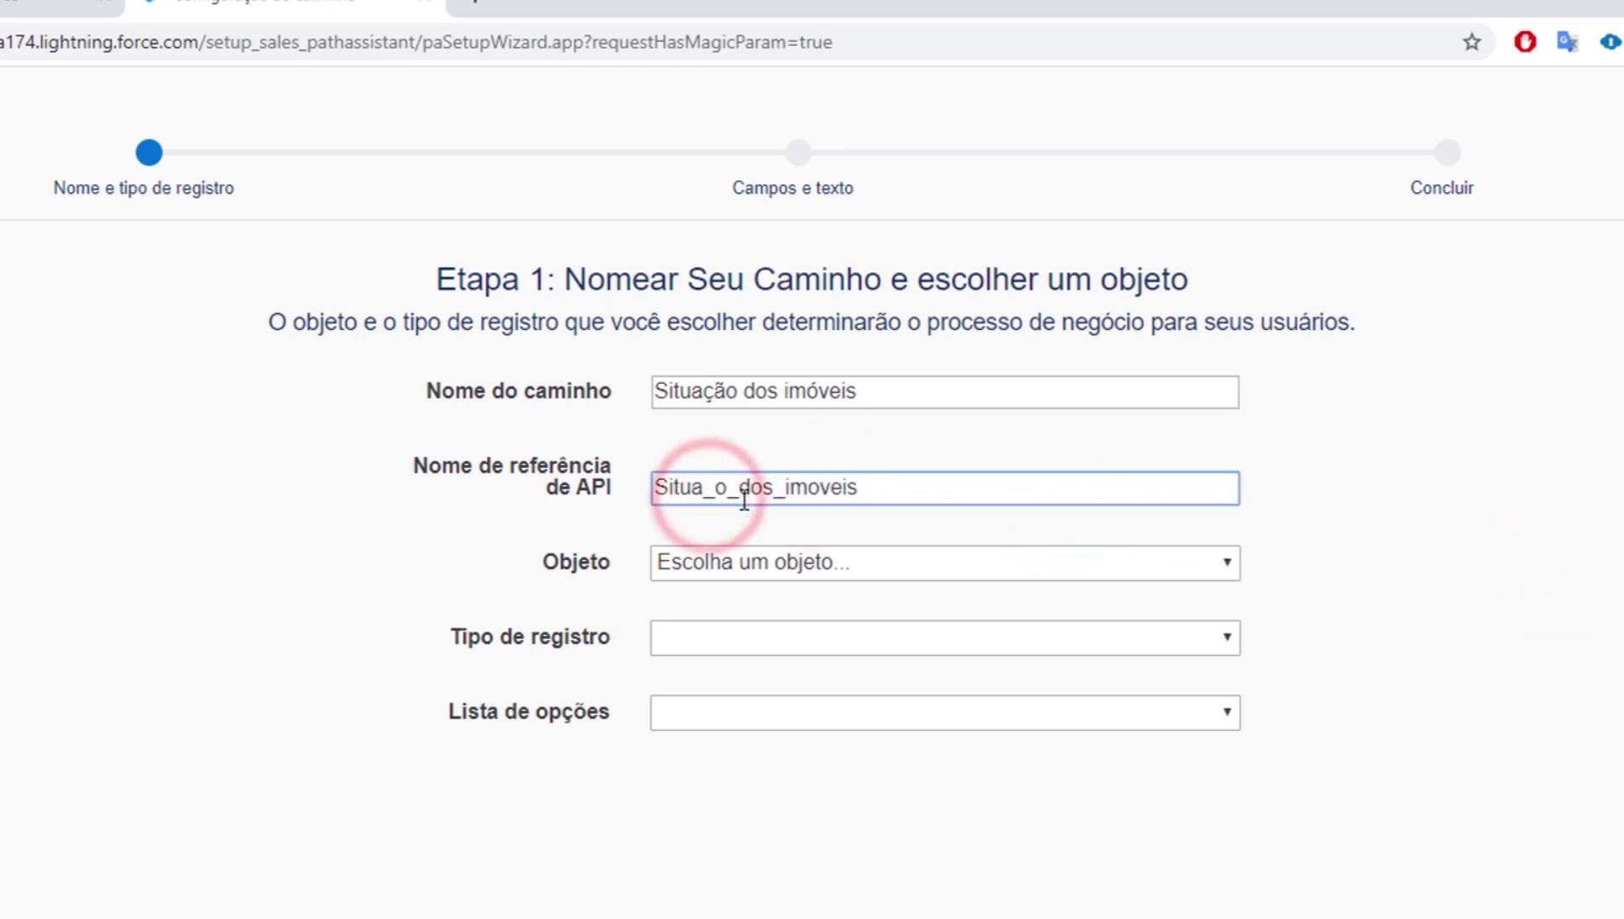
{"action": "key", "text": "BackSpace"}
{"action": "type", "text": "c"}
{"action": "left_click", "coordinate": [1422, 527]}
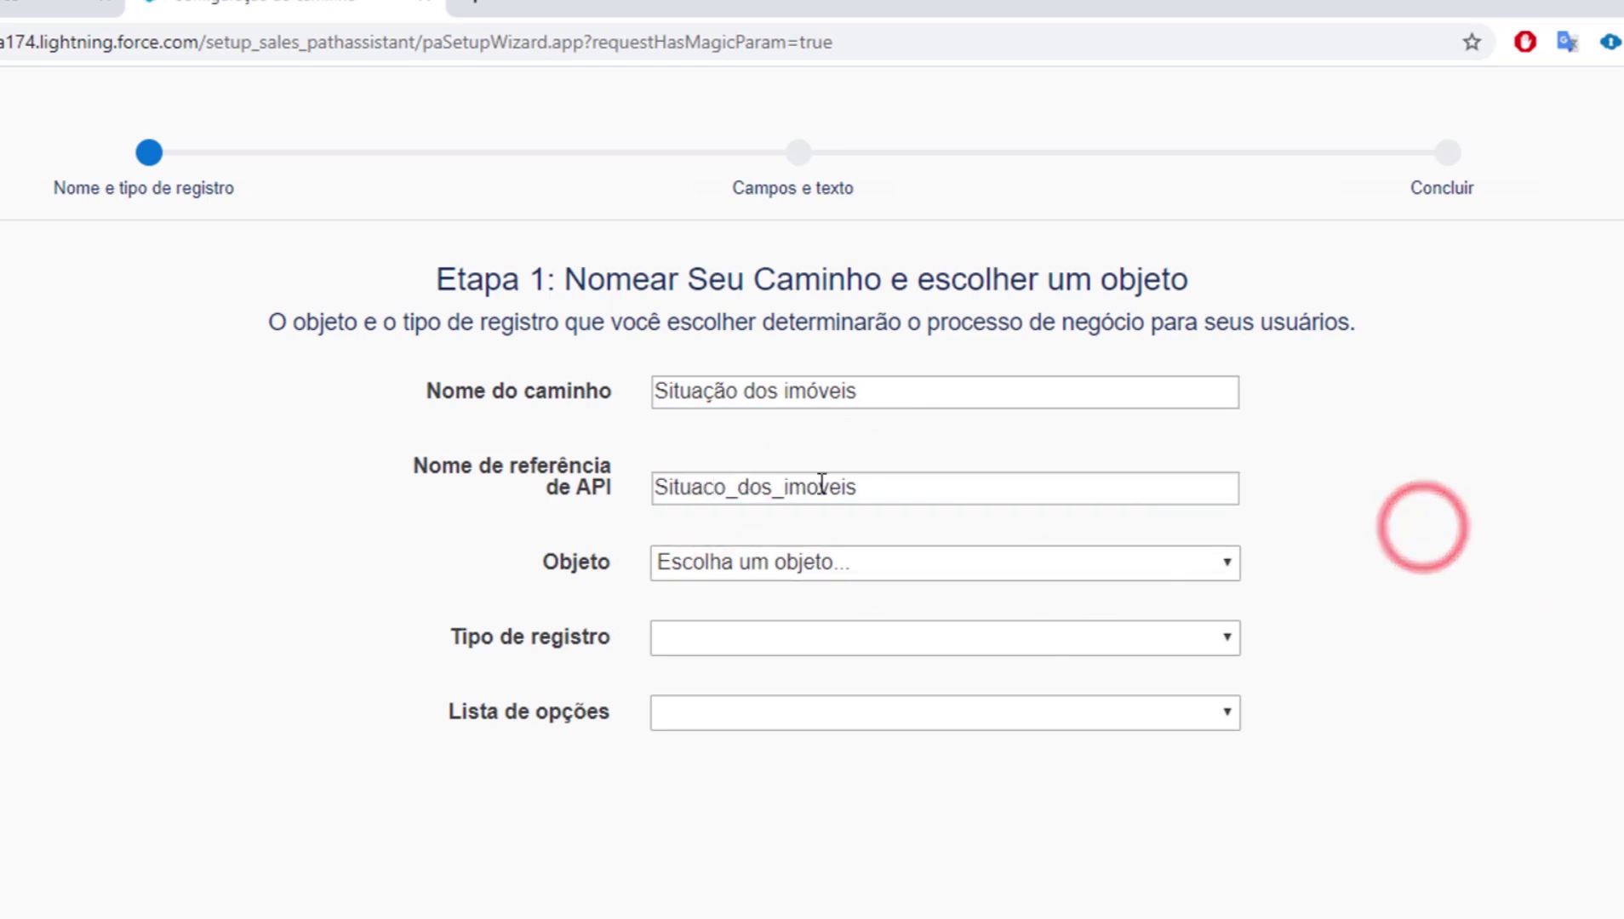
Step: Correct the path's API reference name to Situacao_dos_imoveis
{"action": "left_click", "coordinate": [721, 485]}
{"action": "type", "text": "a"}
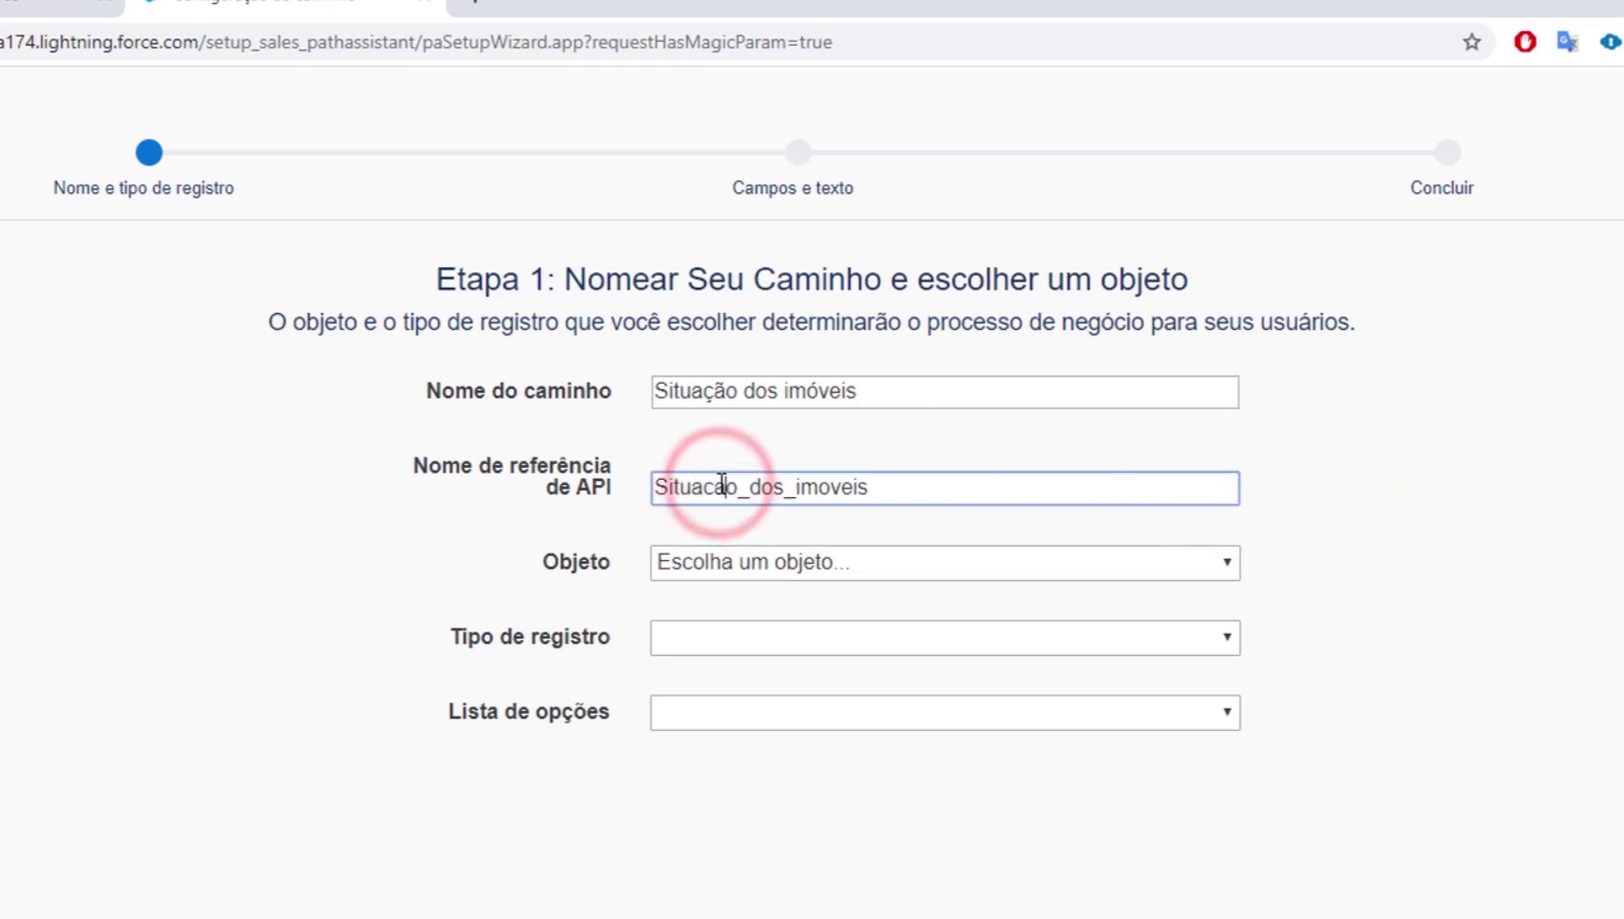
{"action": "left_click", "coordinate": [1384, 498]}
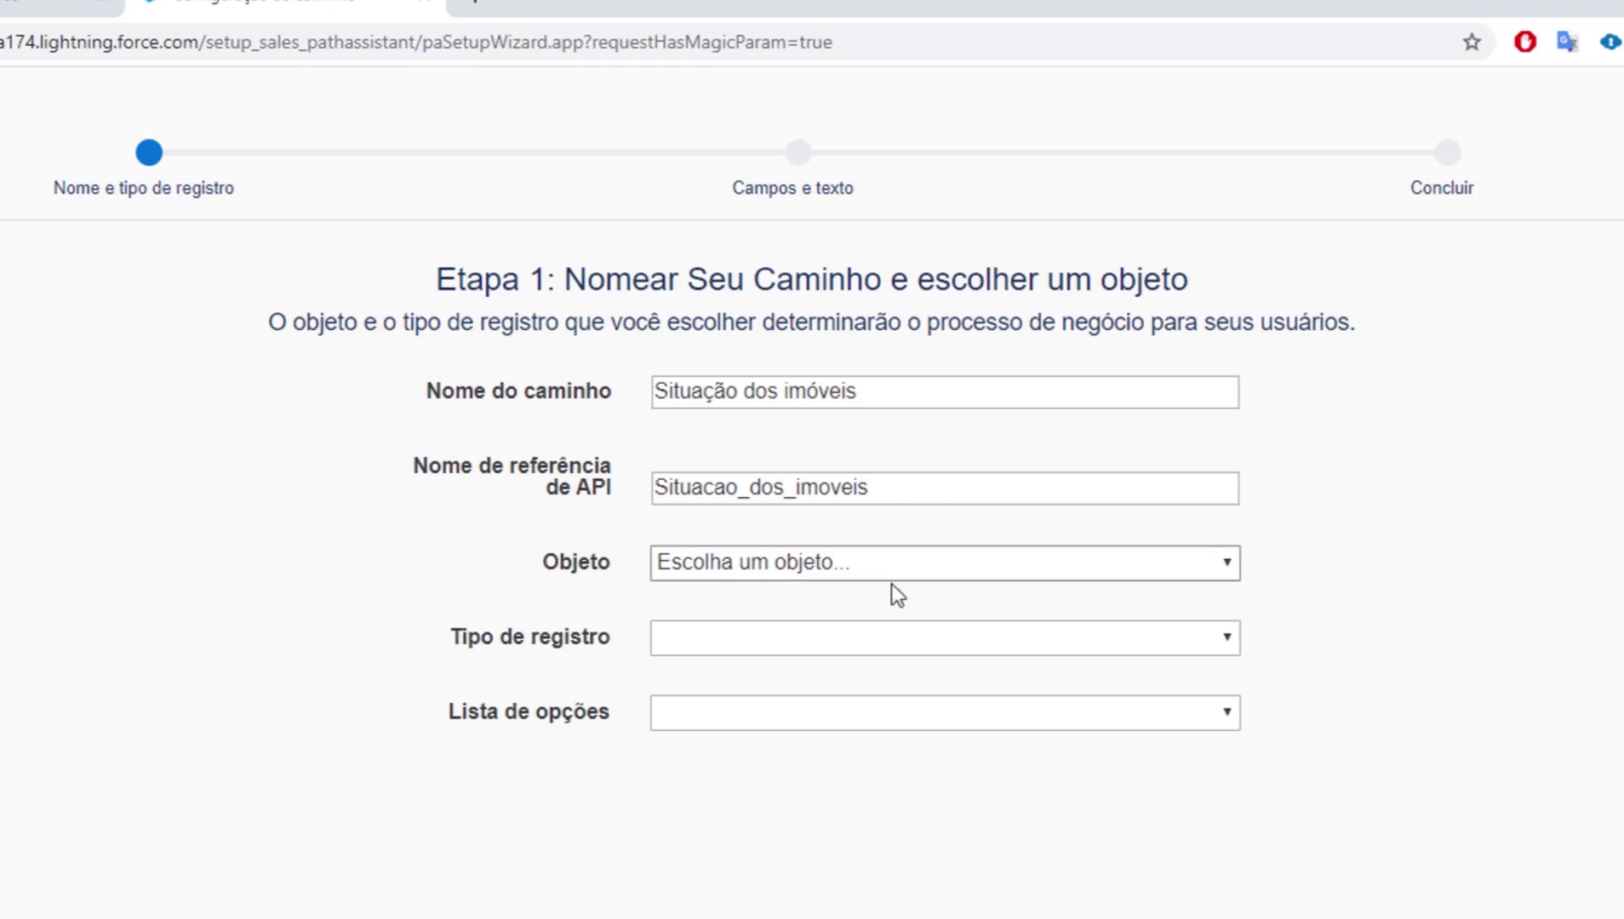
Step: Base the path on the Imóveis object with record type --Mestre-- and the Status picklist, and continue to the fields and guidance stage
{"action": "left_click", "coordinate": [866, 559]}
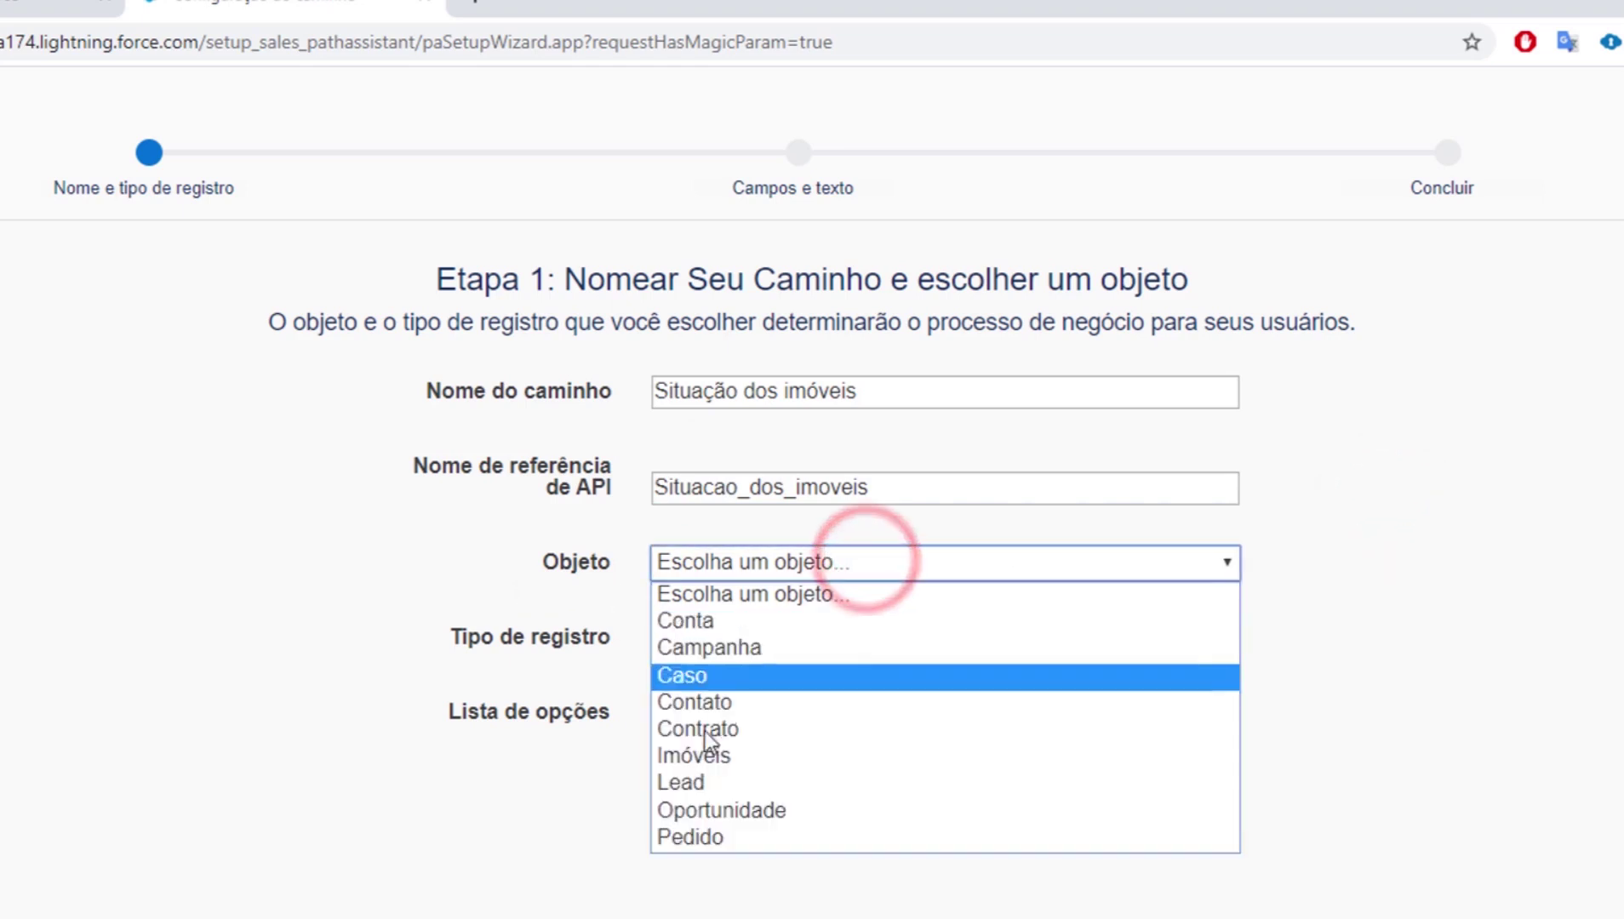
{"action": "left_click", "coordinate": [714, 754]}
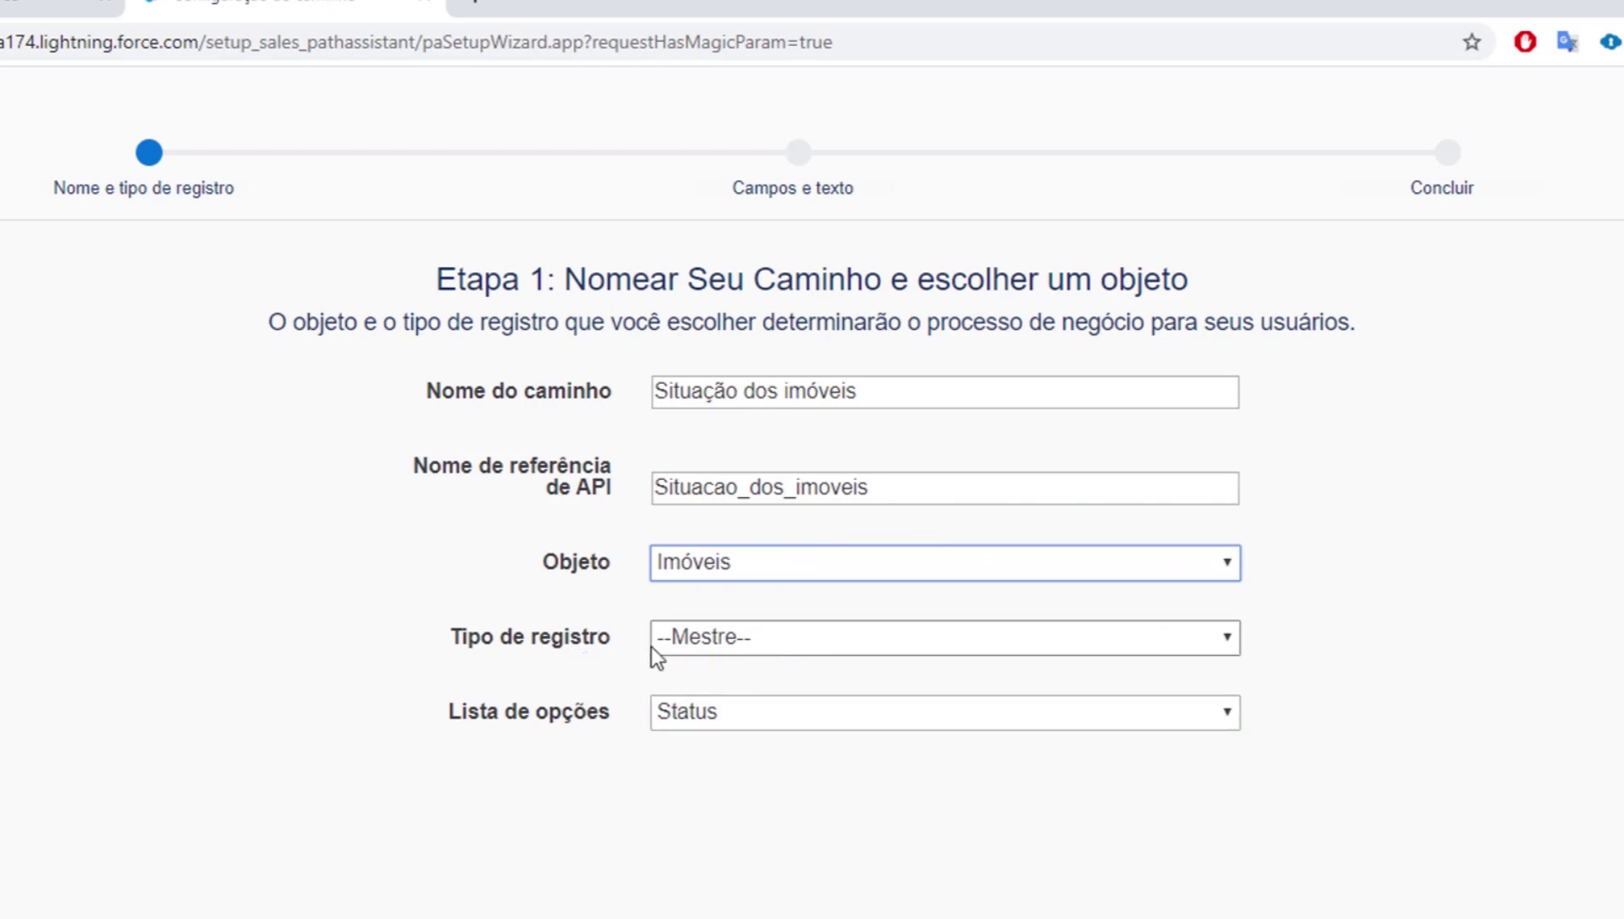
{"action": "left_click", "coordinate": [751, 651]}
{"action": "left_click", "coordinate": [748, 647]}
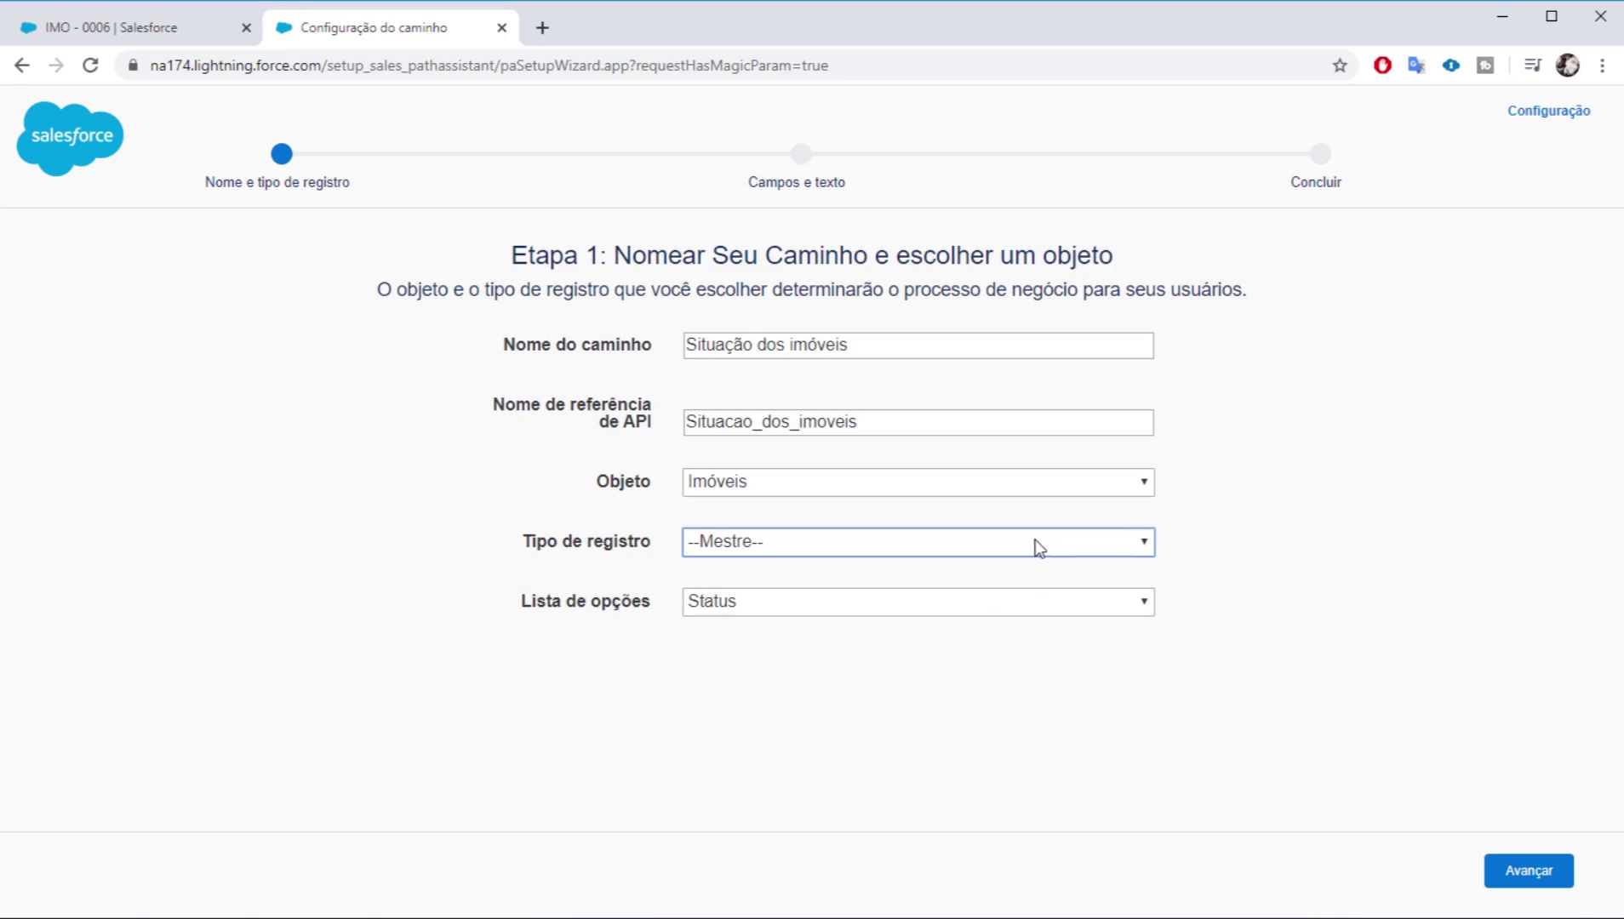
{"action": "left_click", "coordinate": [857, 543]}
{"action": "left_click", "coordinate": [756, 563]}
{"action": "left_click", "coordinate": [722, 602]}
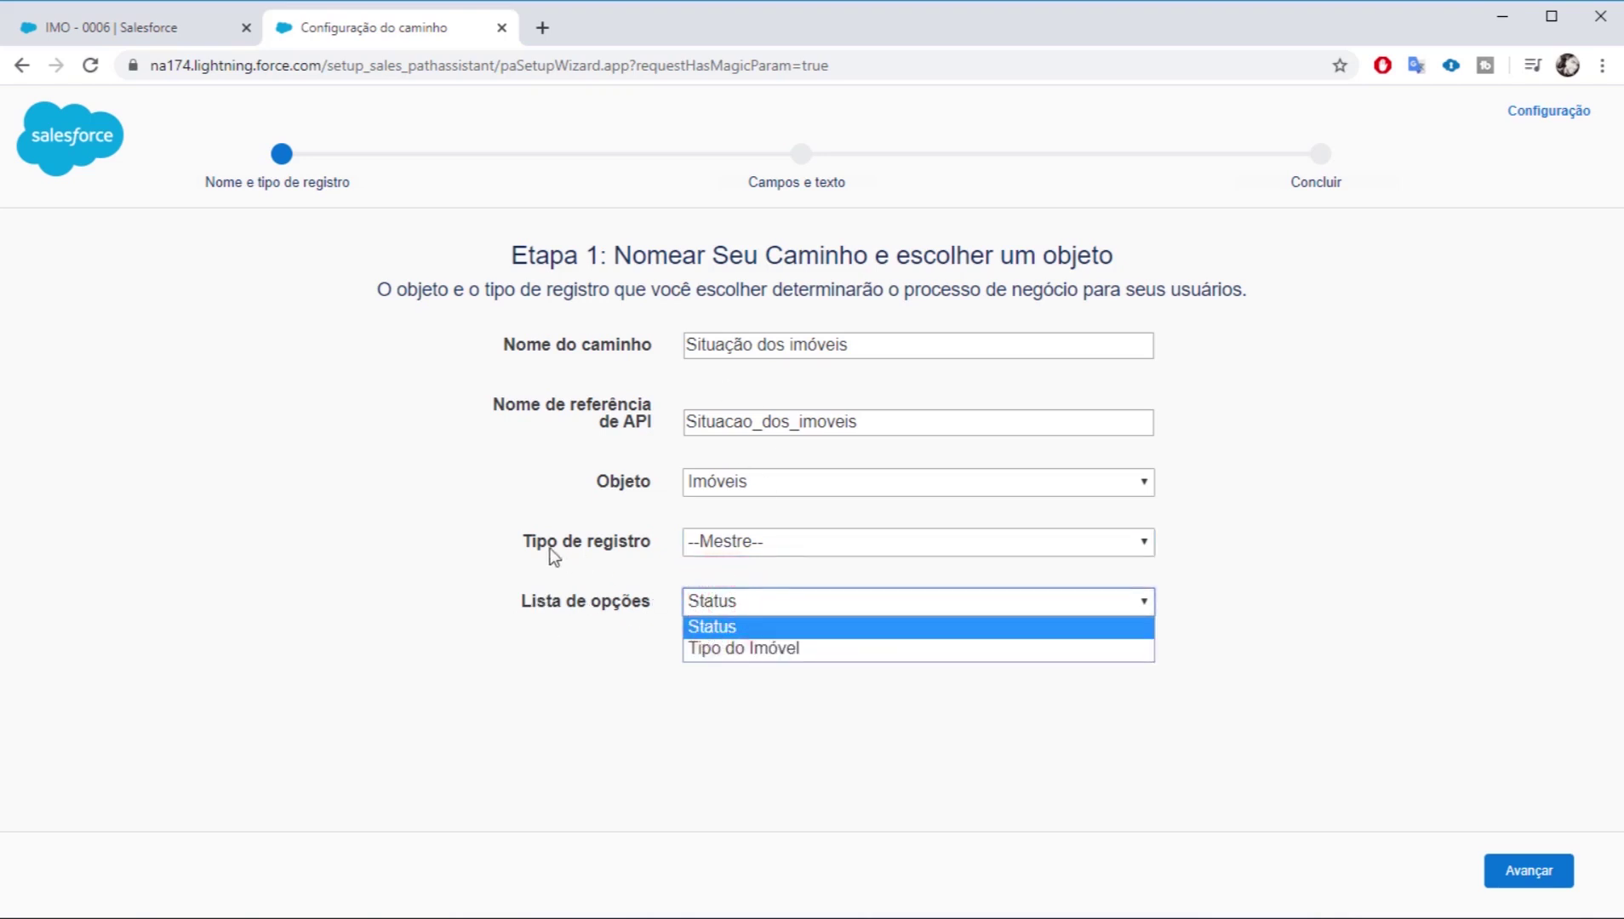
{"action": "left_click", "coordinate": [711, 627]}
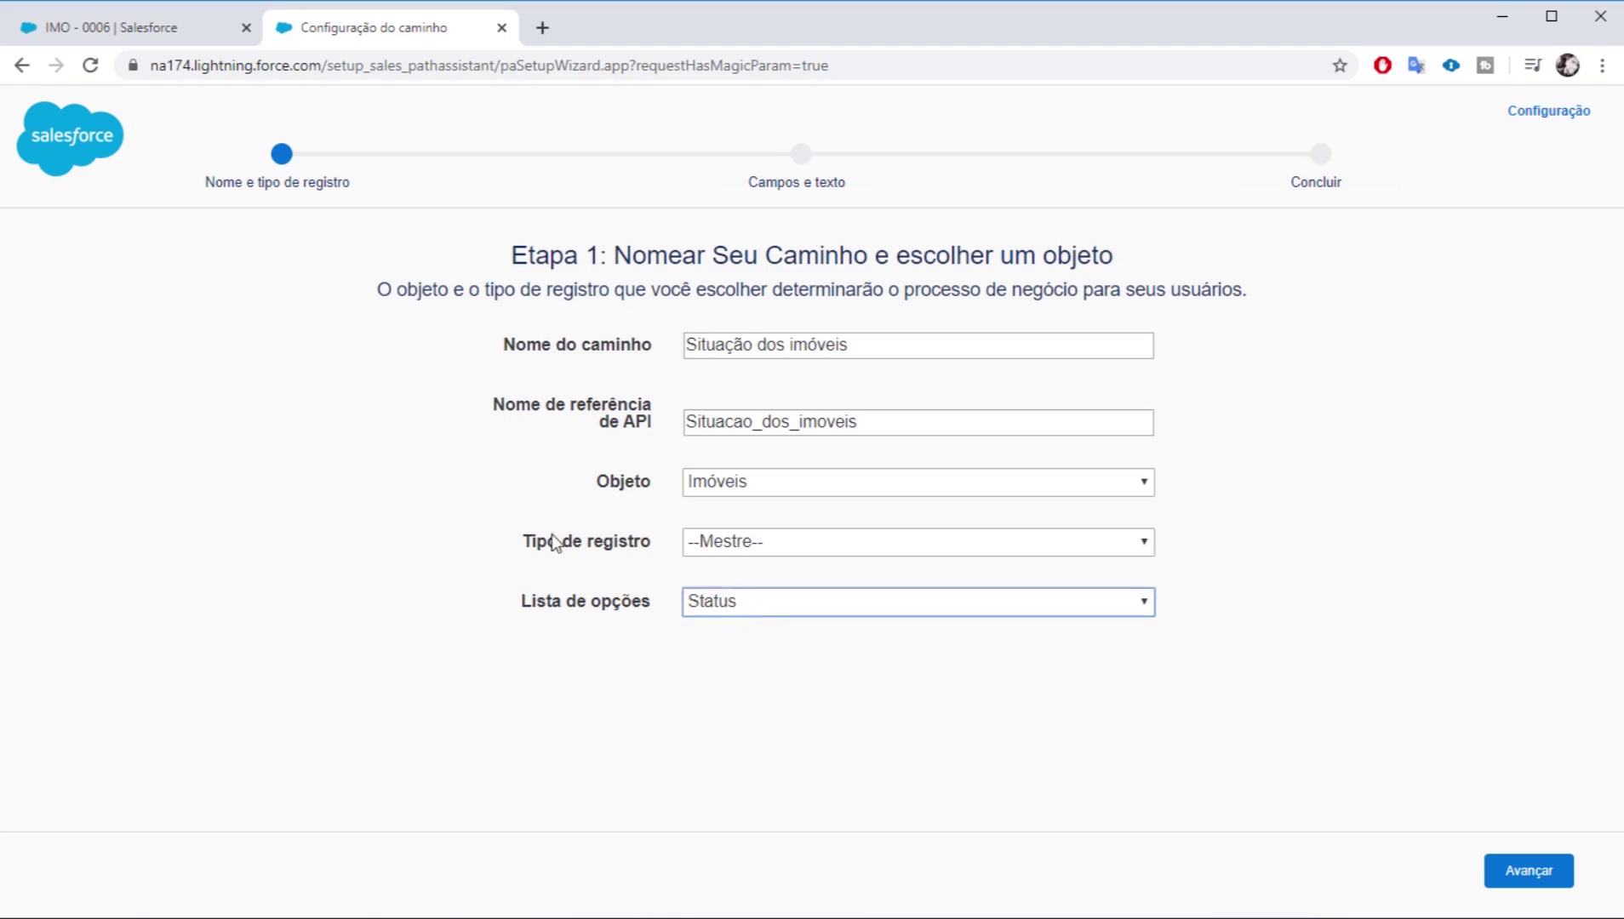
{"action": "left_click", "coordinate": [1514, 881]}
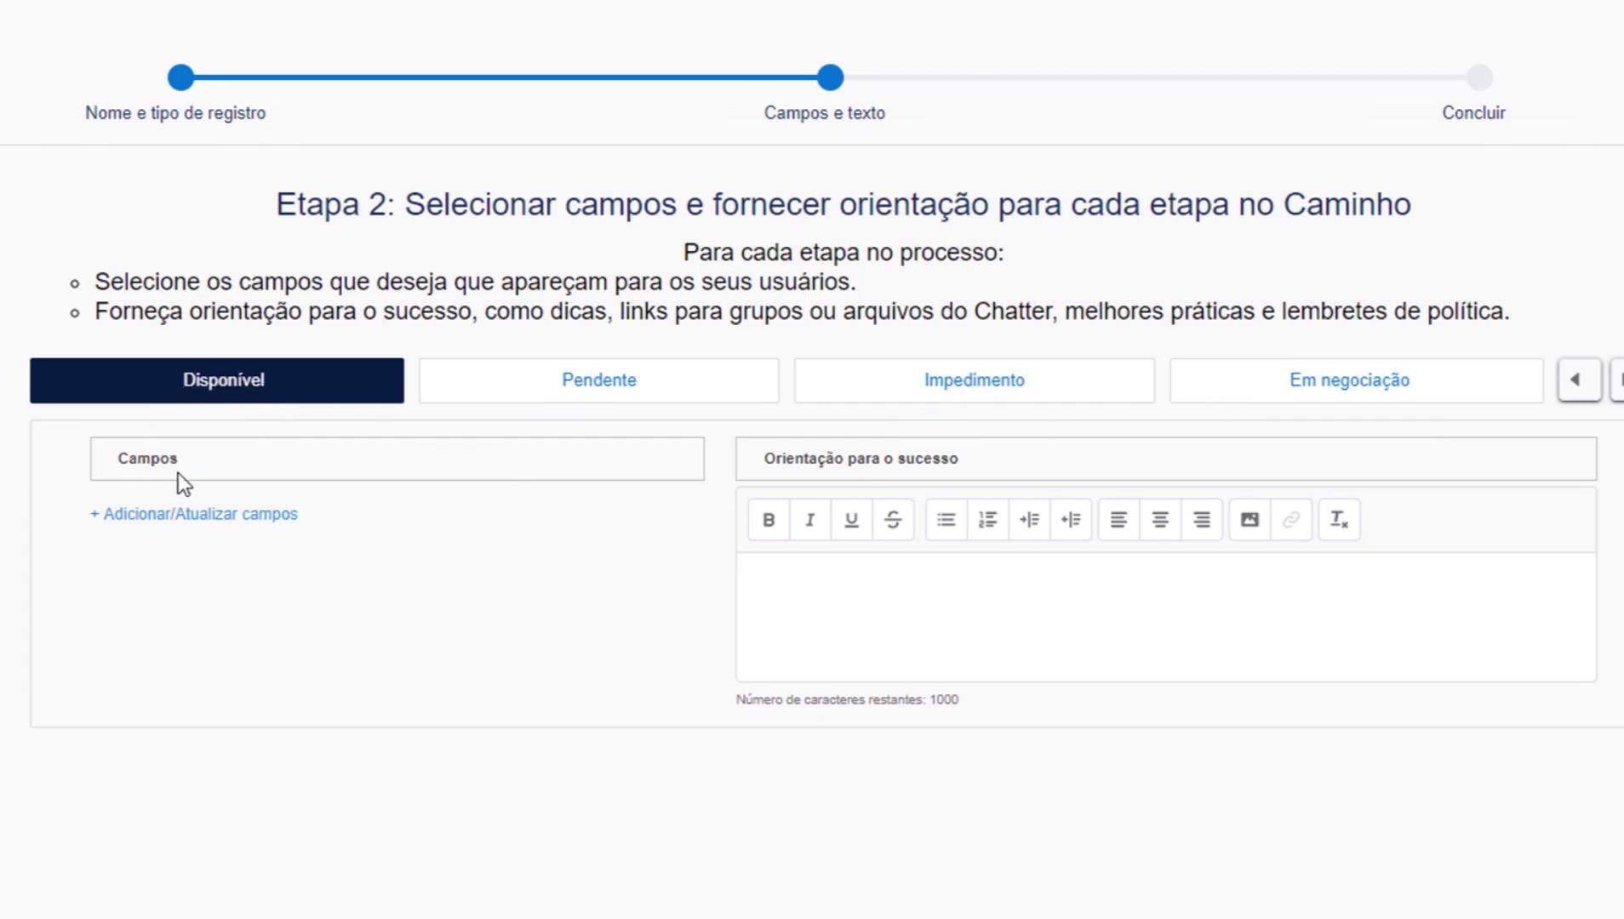
{"action": "left_click", "coordinate": [130, 520]}
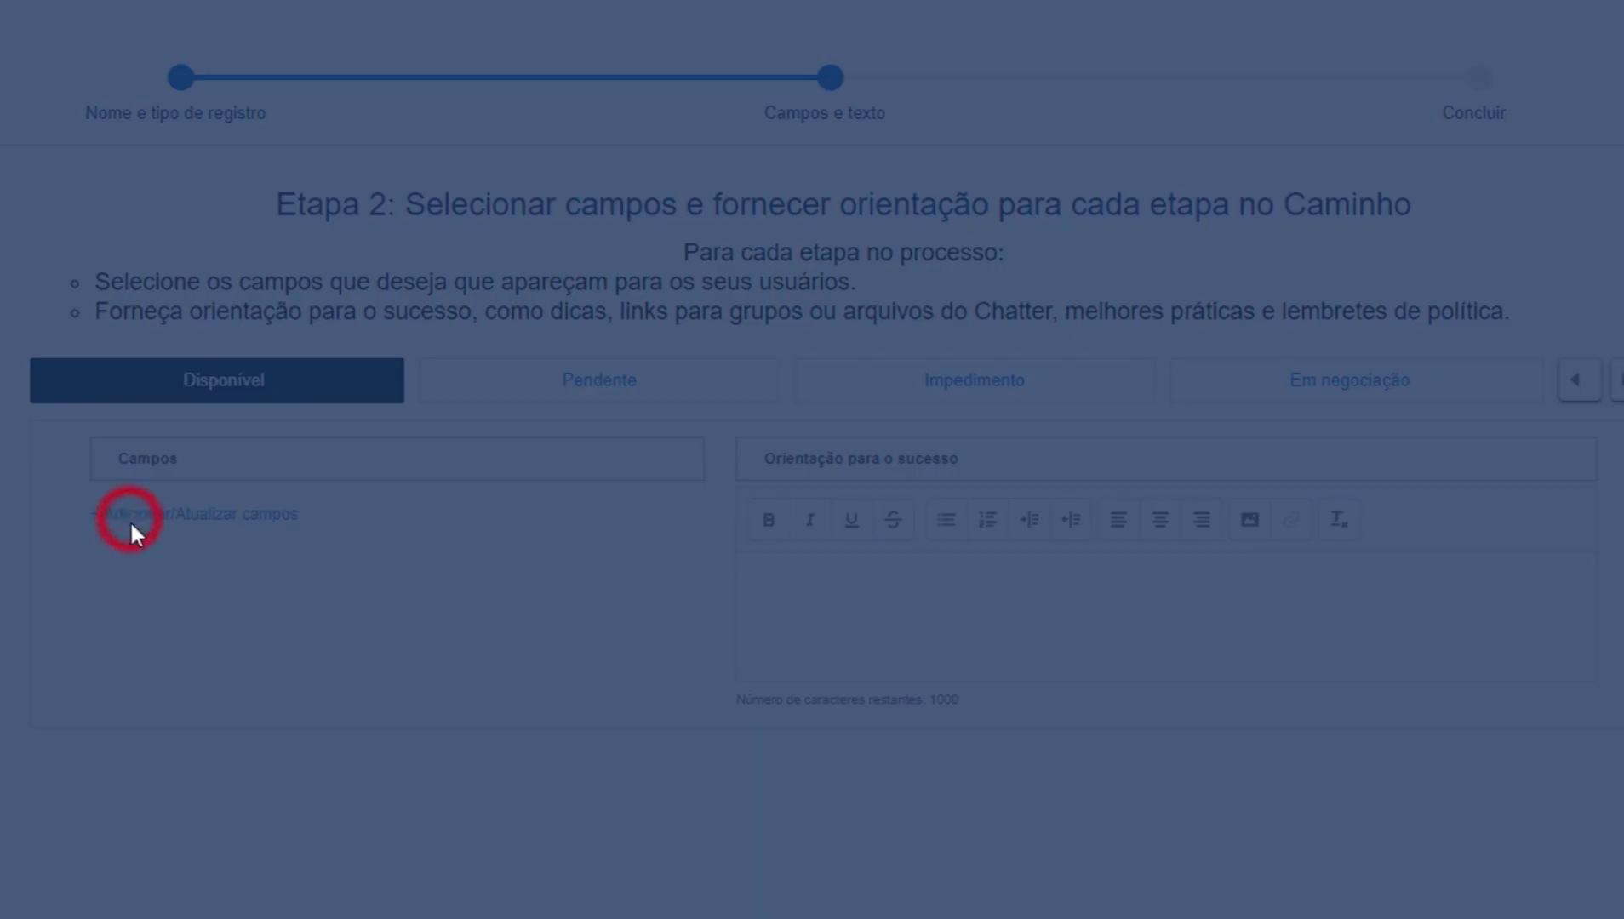
{"action": "left_click_drag", "start_coordinate": [755, 421], "coordinate": [726, 388]}
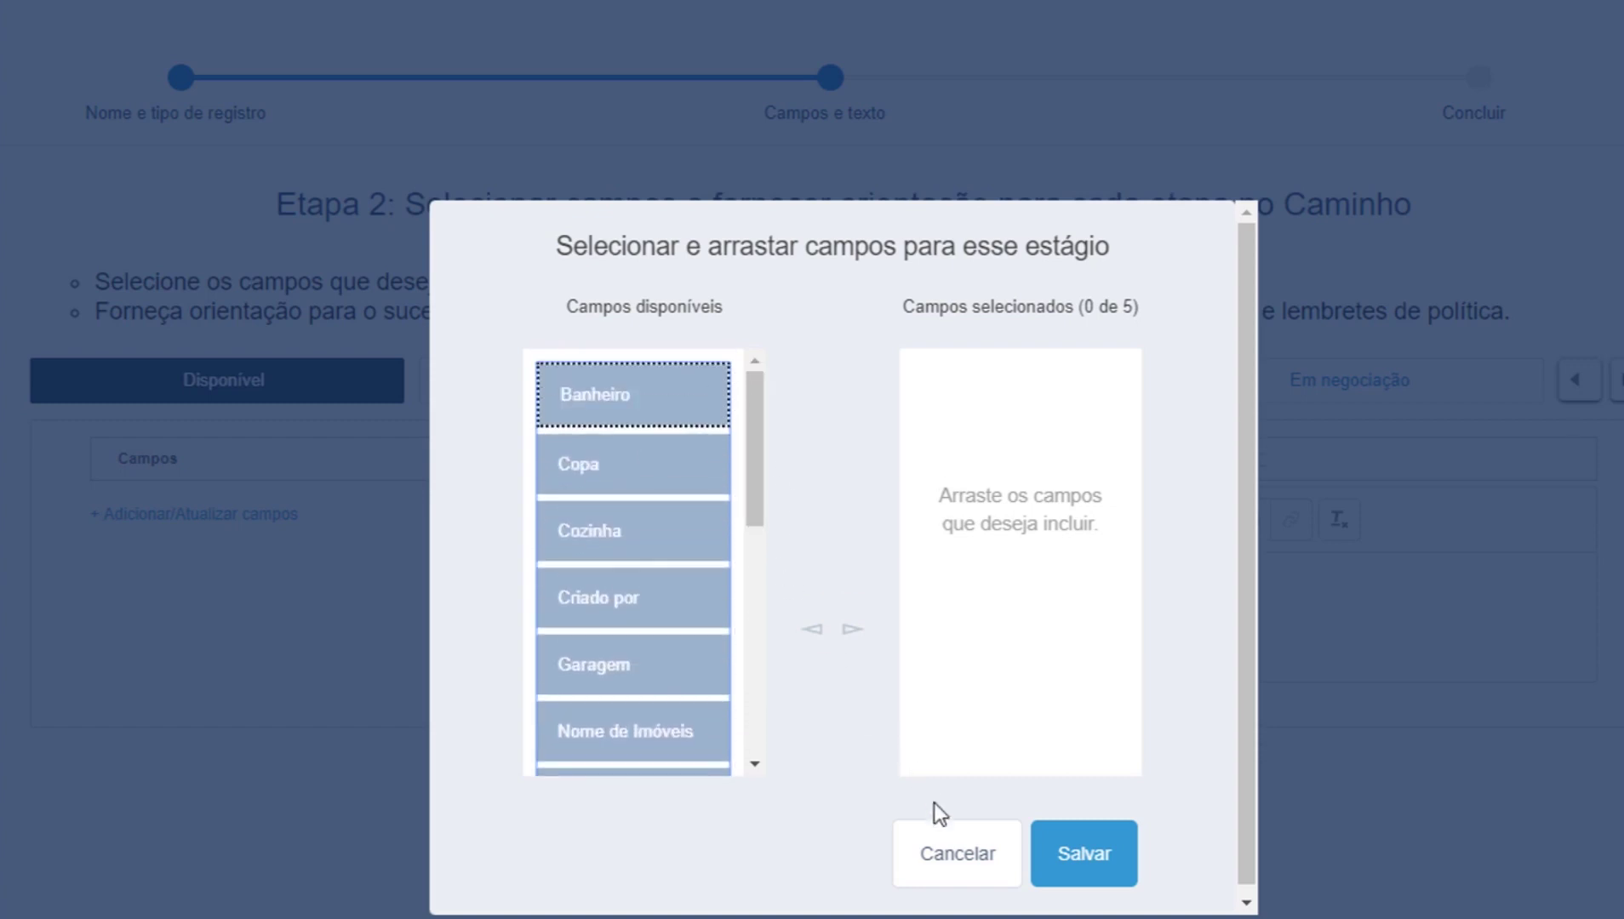
{"action": "left_click", "coordinate": [949, 854]}
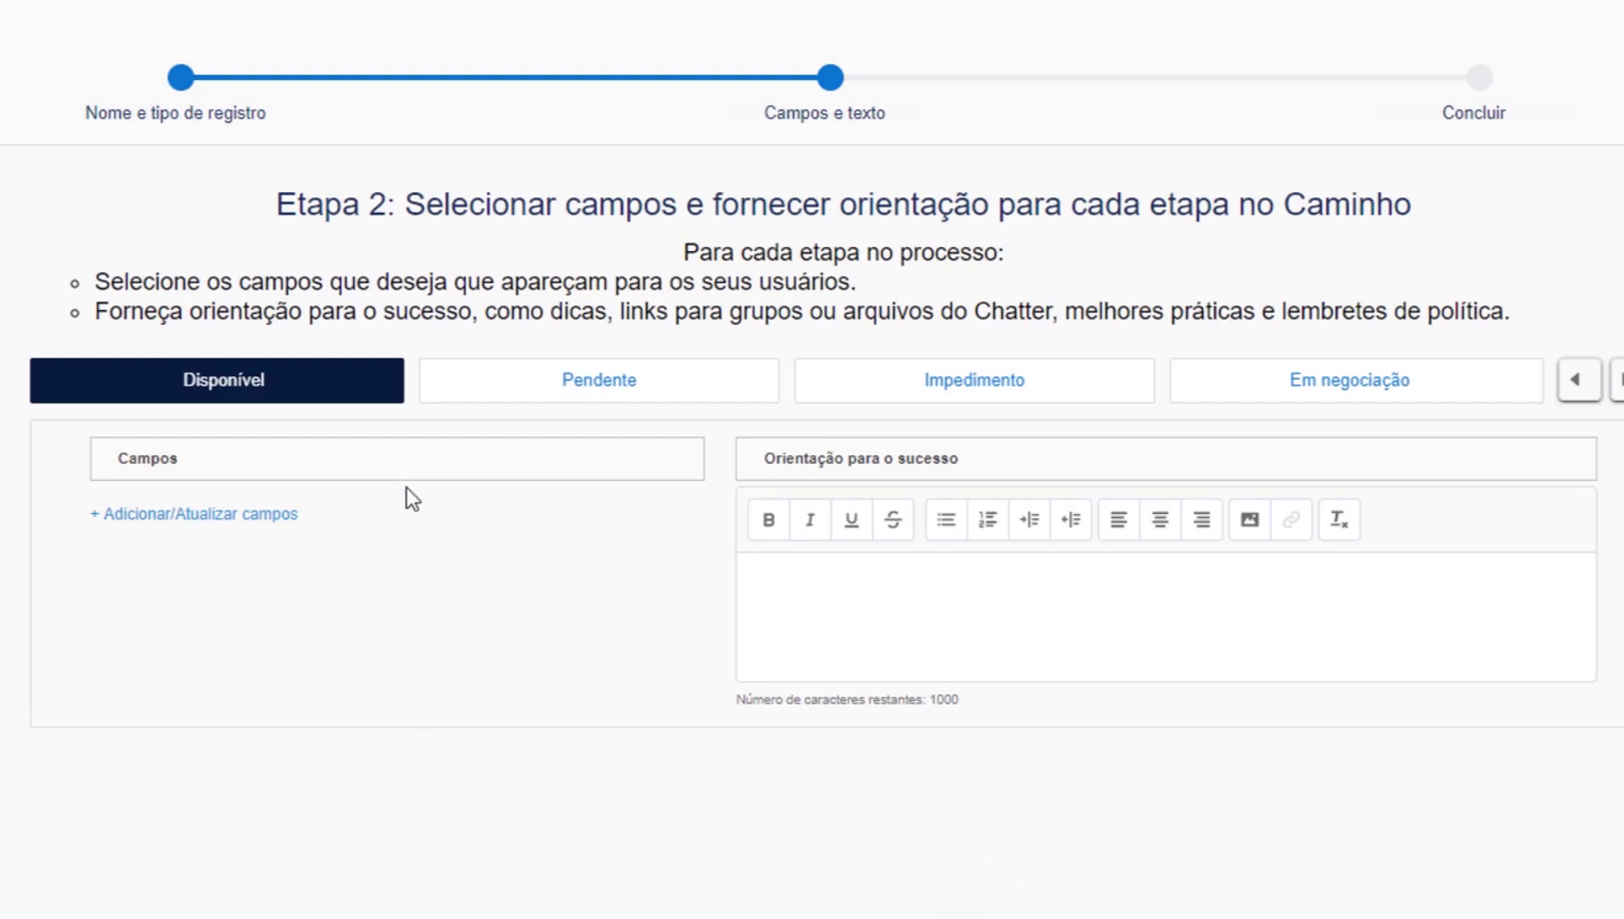
Step: Write the guidance "Este imóvel esta disponível para visitação" for the Disponível stage and make it bold
{"action": "left_click", "coordinate": [815, 597]}
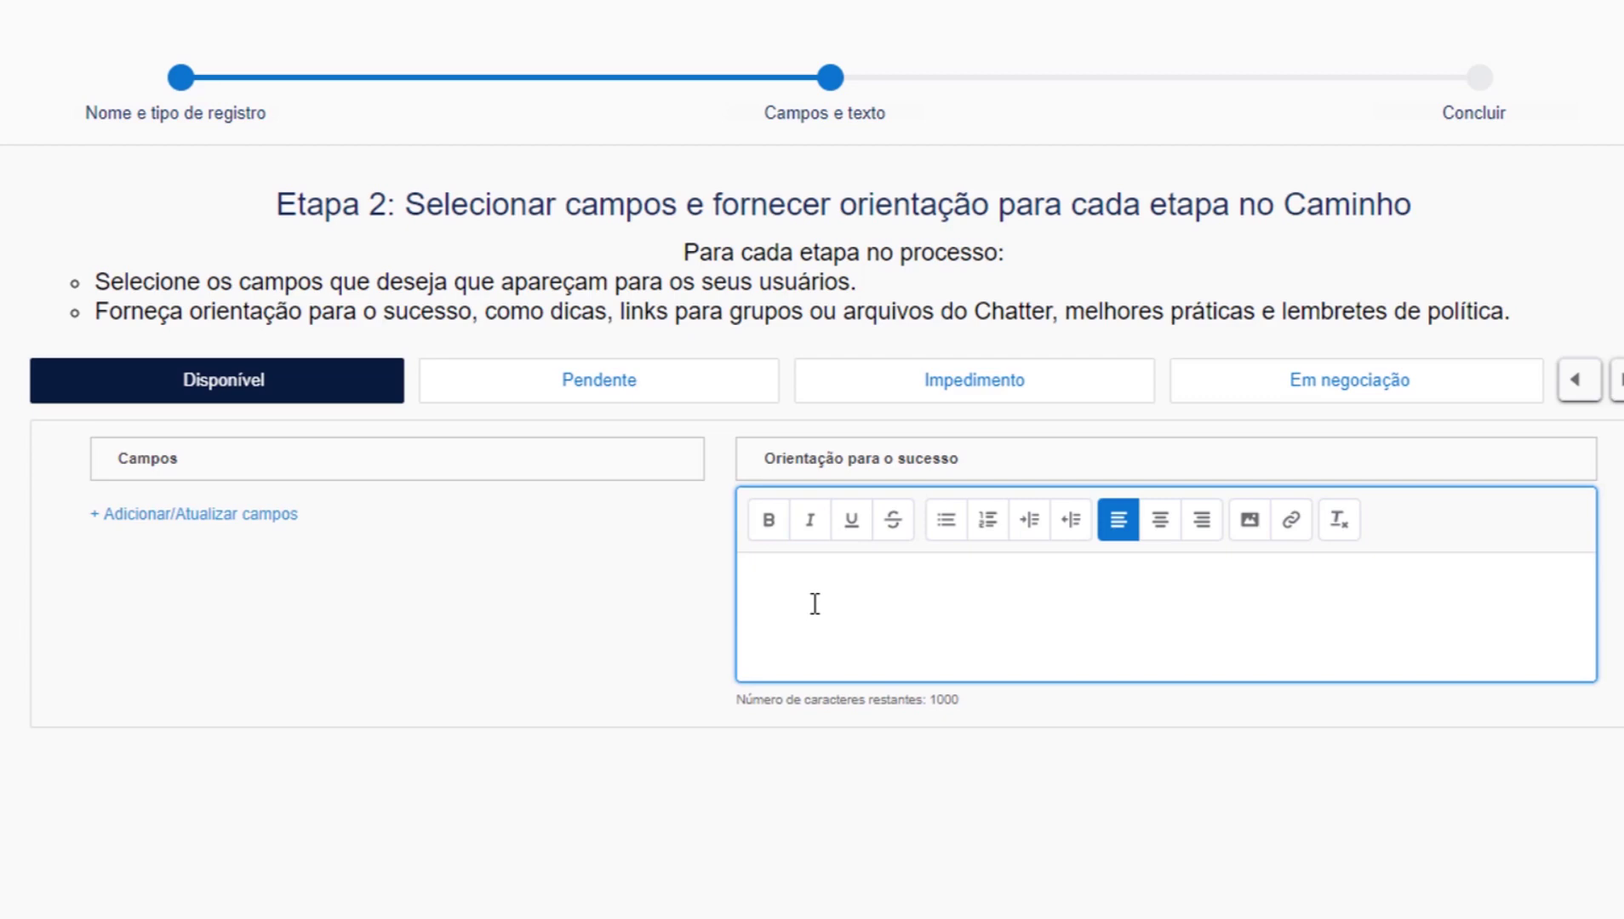
{"action": "type", "text": "Este imóvel esta disponív"}
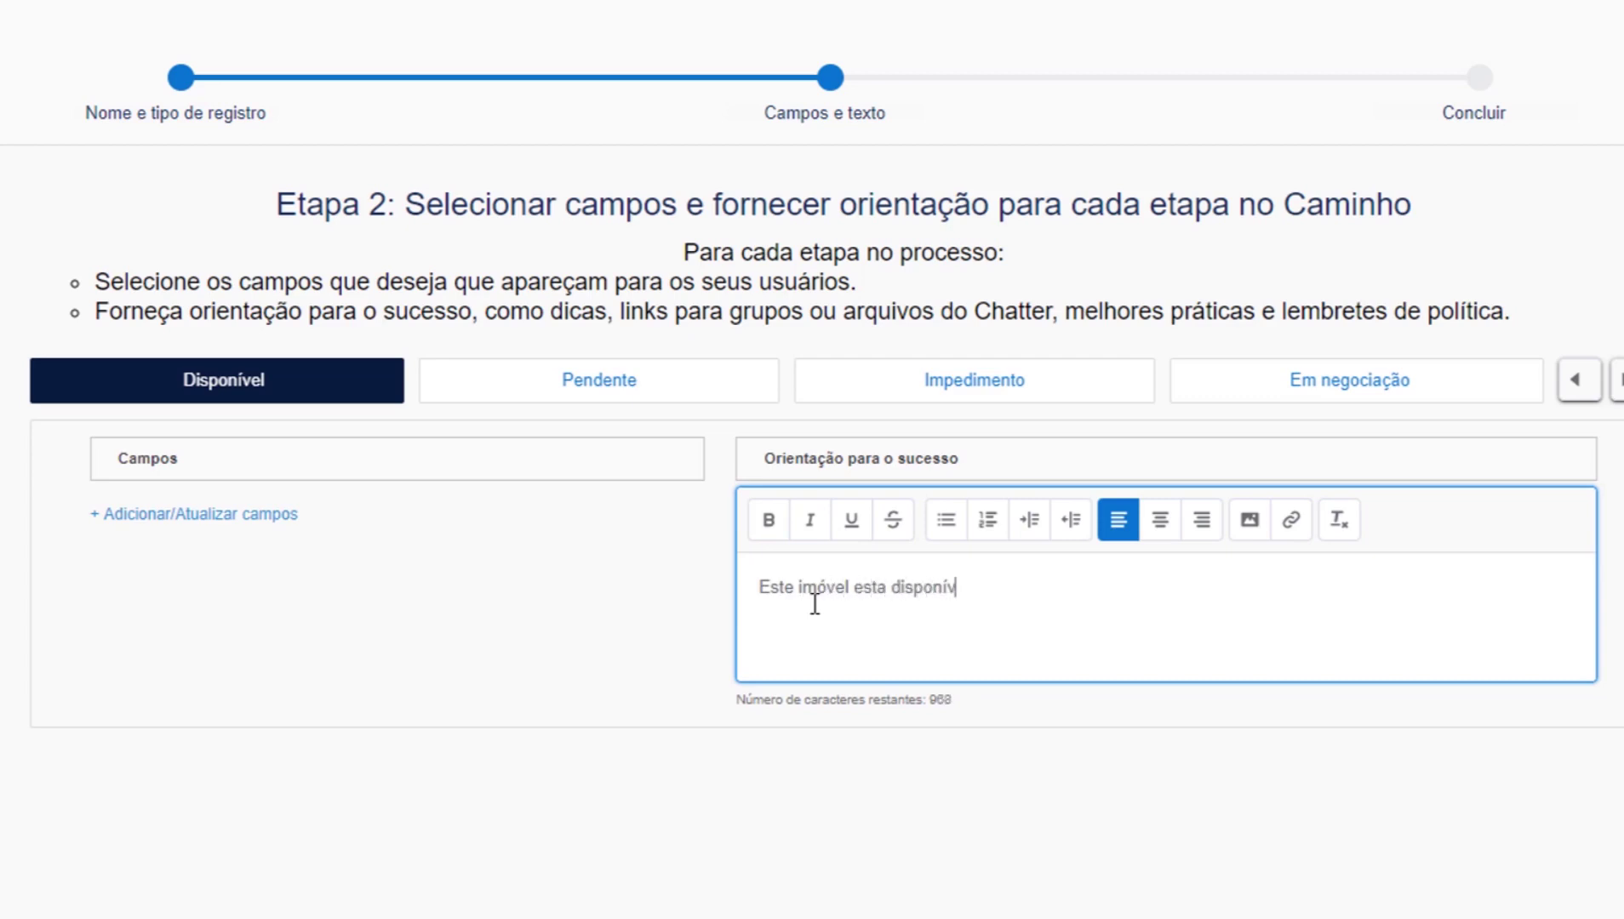
{"action": "type", "text": "el para visitação"}
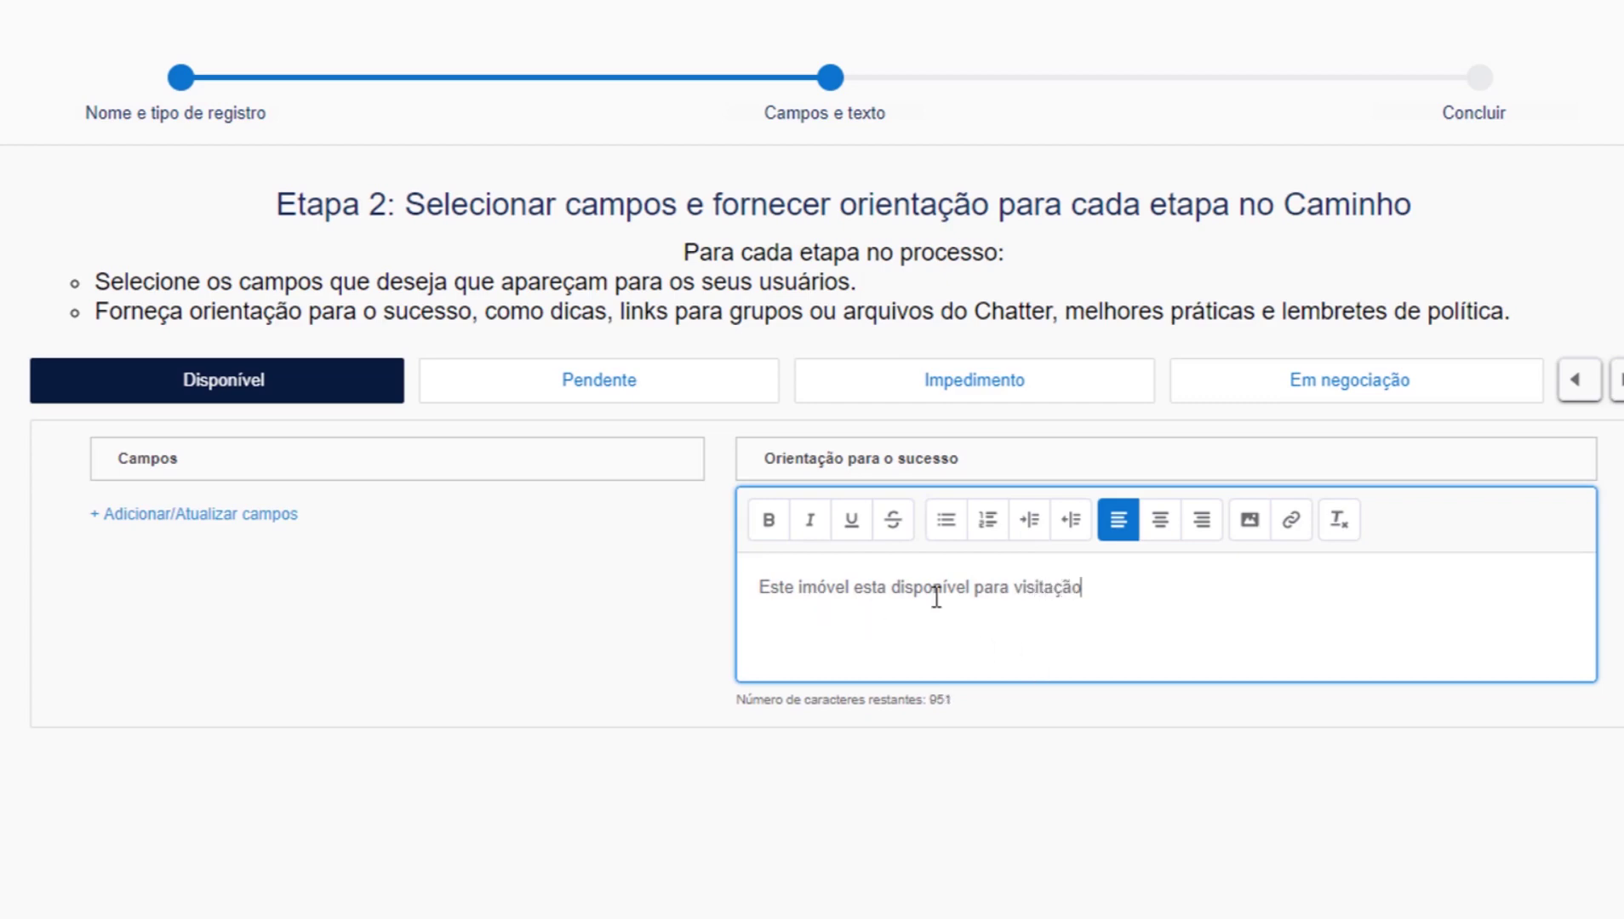
{"action": "left_click_drag", "start_coordinate": [1121, 589], "coordinate": [763, 593]}
{"action": "left_click", "coordinate": [768, 521]}
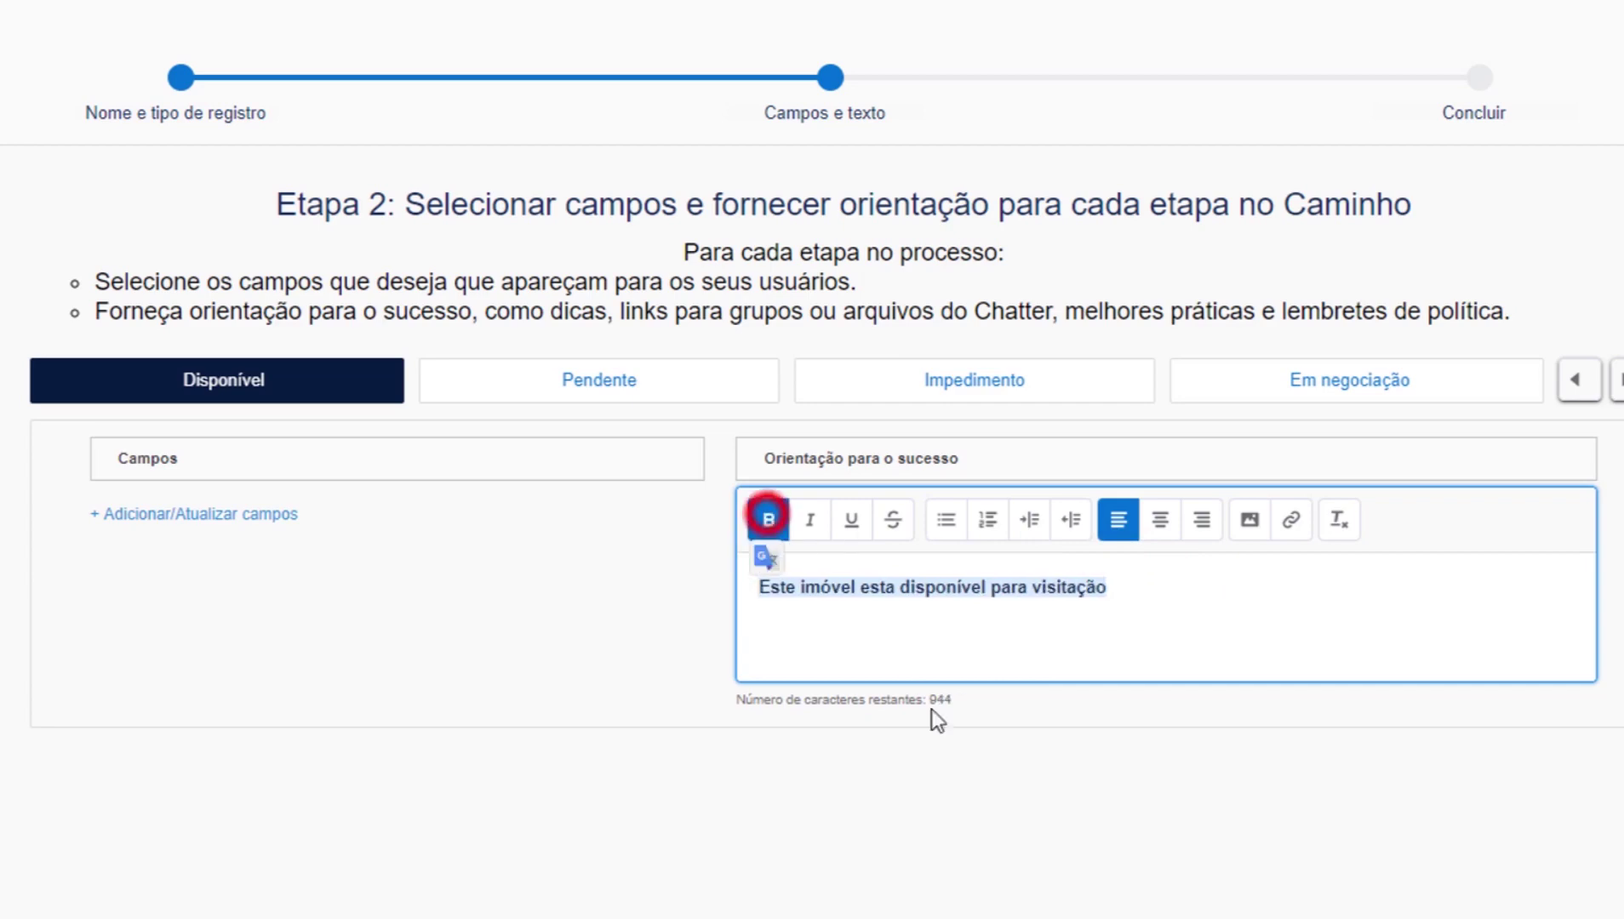
{"action": "left_click", "coordinate": [1089, 713]}
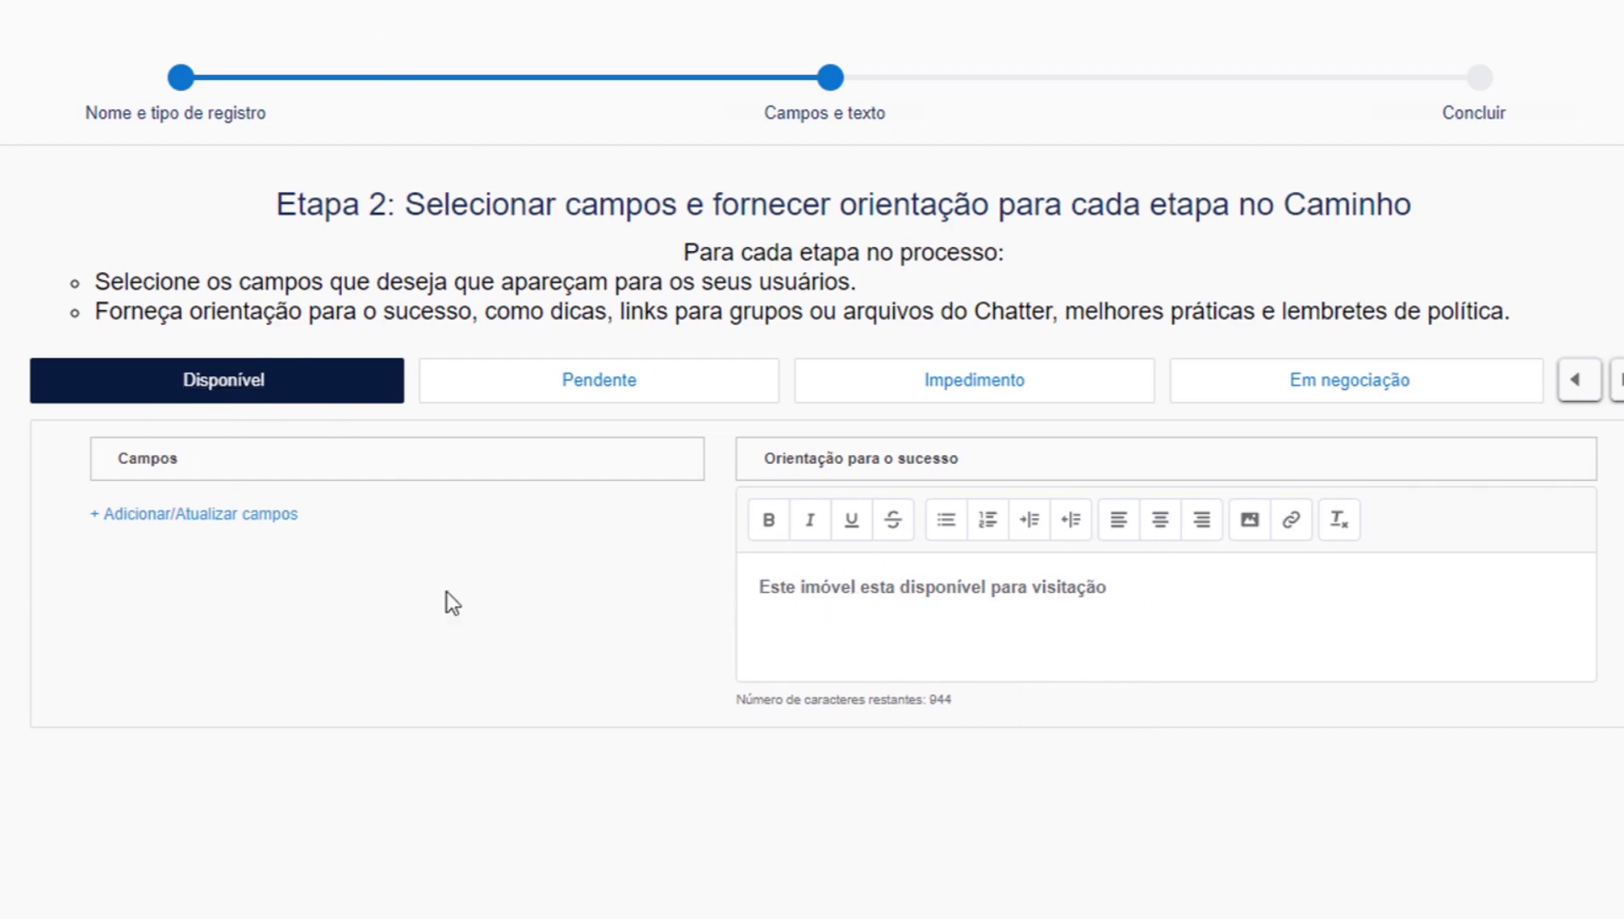
Step: Enter the guidance "Este imóvel esta com alguma pendência" for the Pendente stage
{"action": "left_click", "coordinate": [625, 383]}
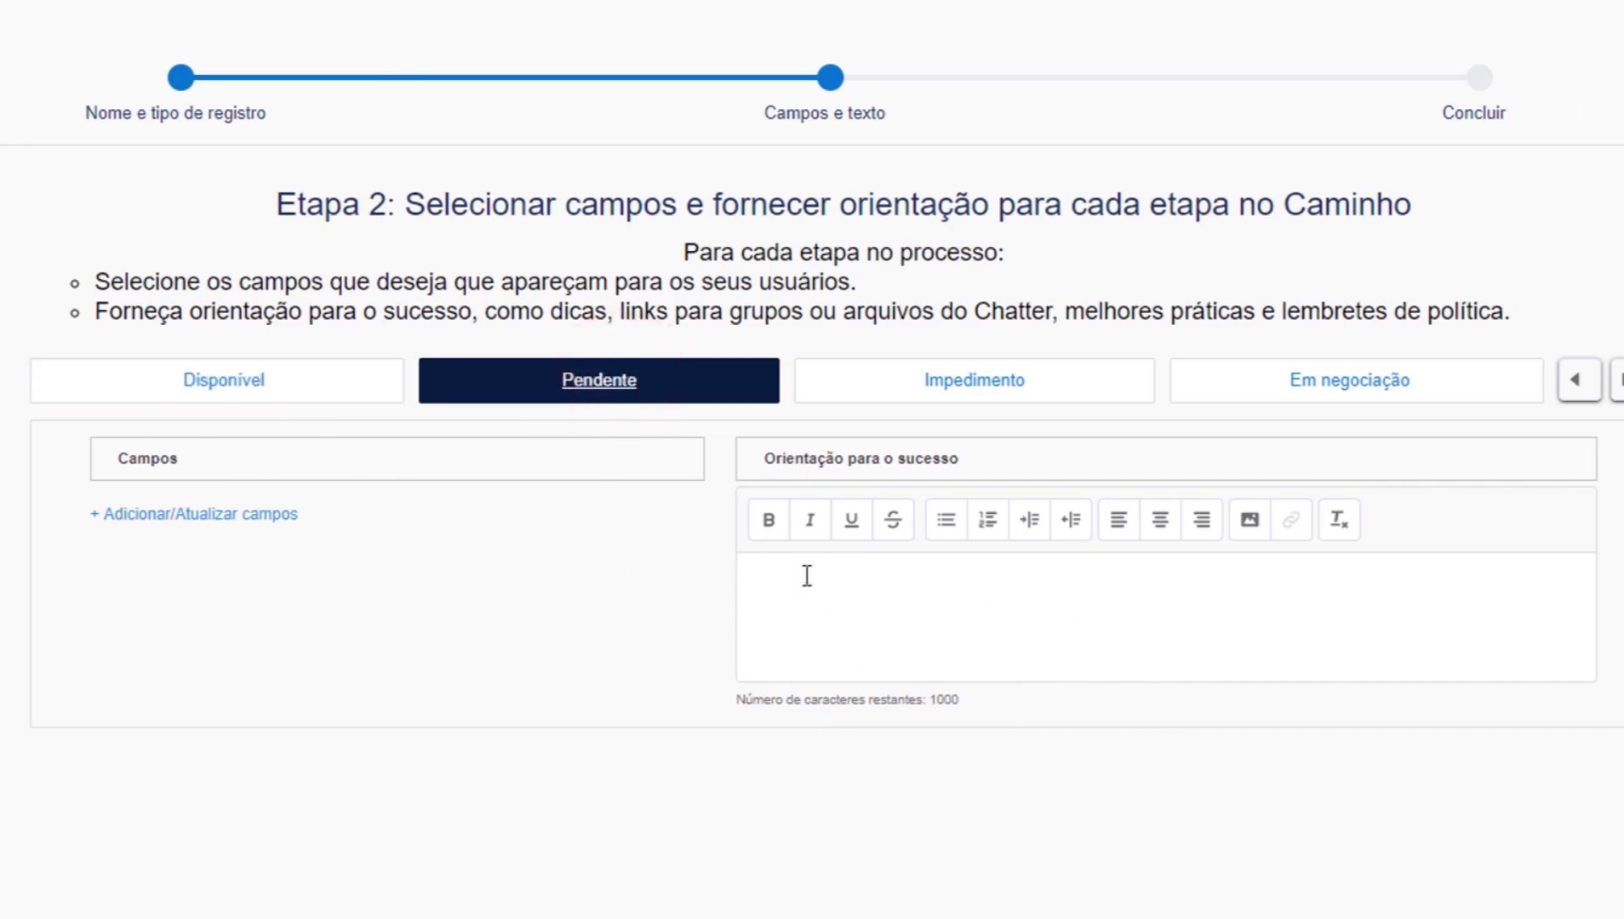
{"action": "left_click", "coordinate": [845, 584]}
{"action": "type", "text": "E"}
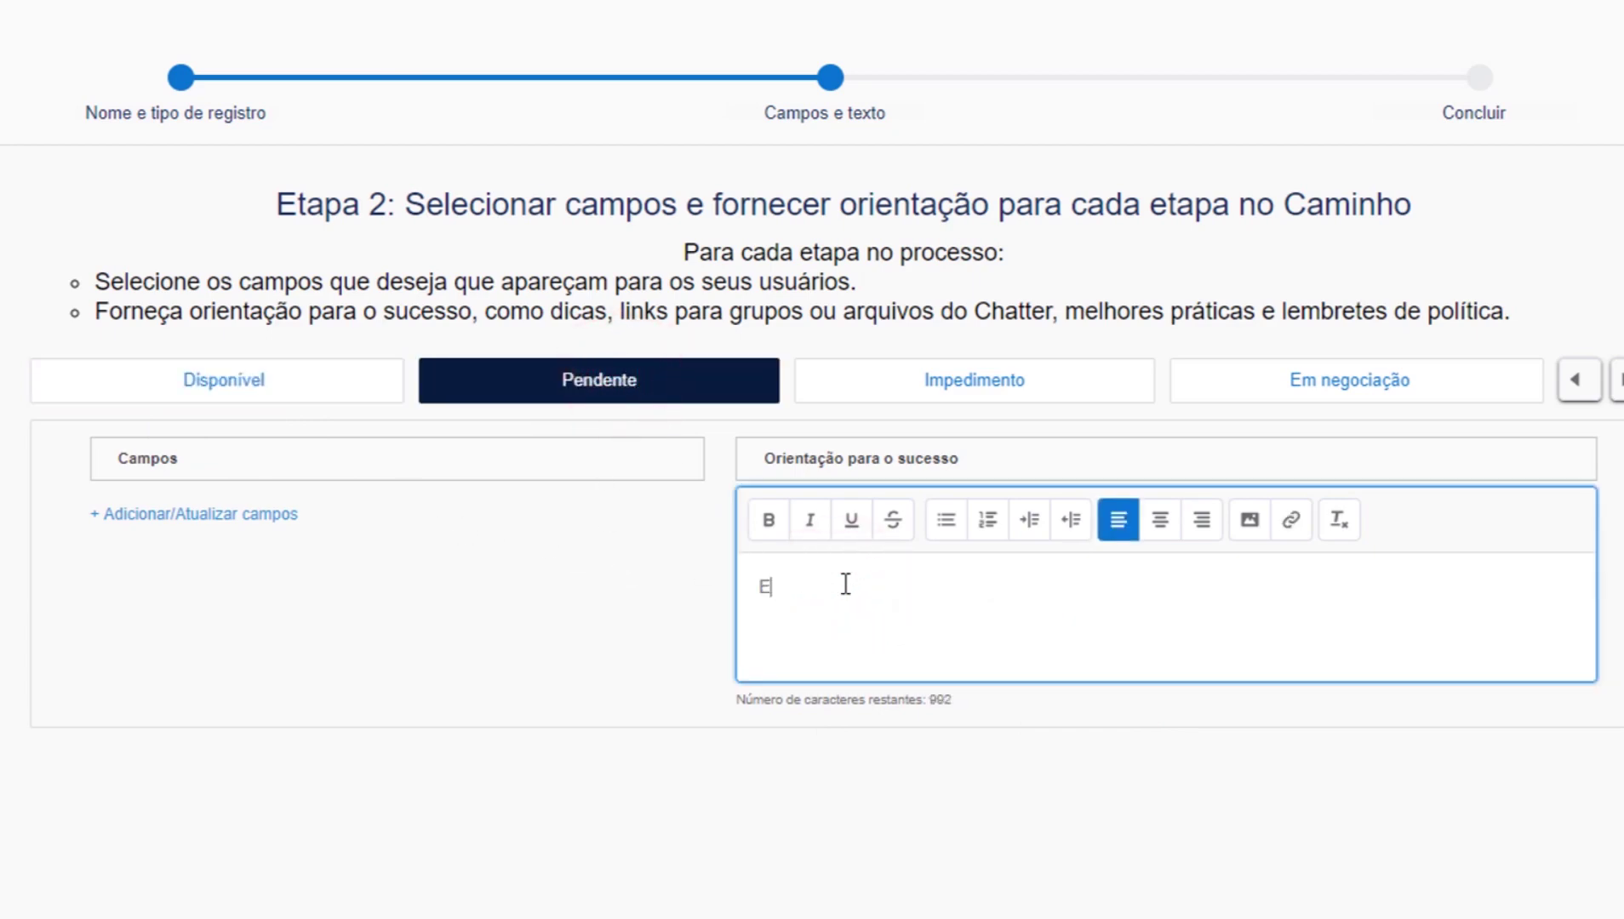
{"action": "type", "text": "steim"}
{"action": "key", "text": "BackSpace"}
{"action": "type", "text": "imóvel esta com alguma pen"}
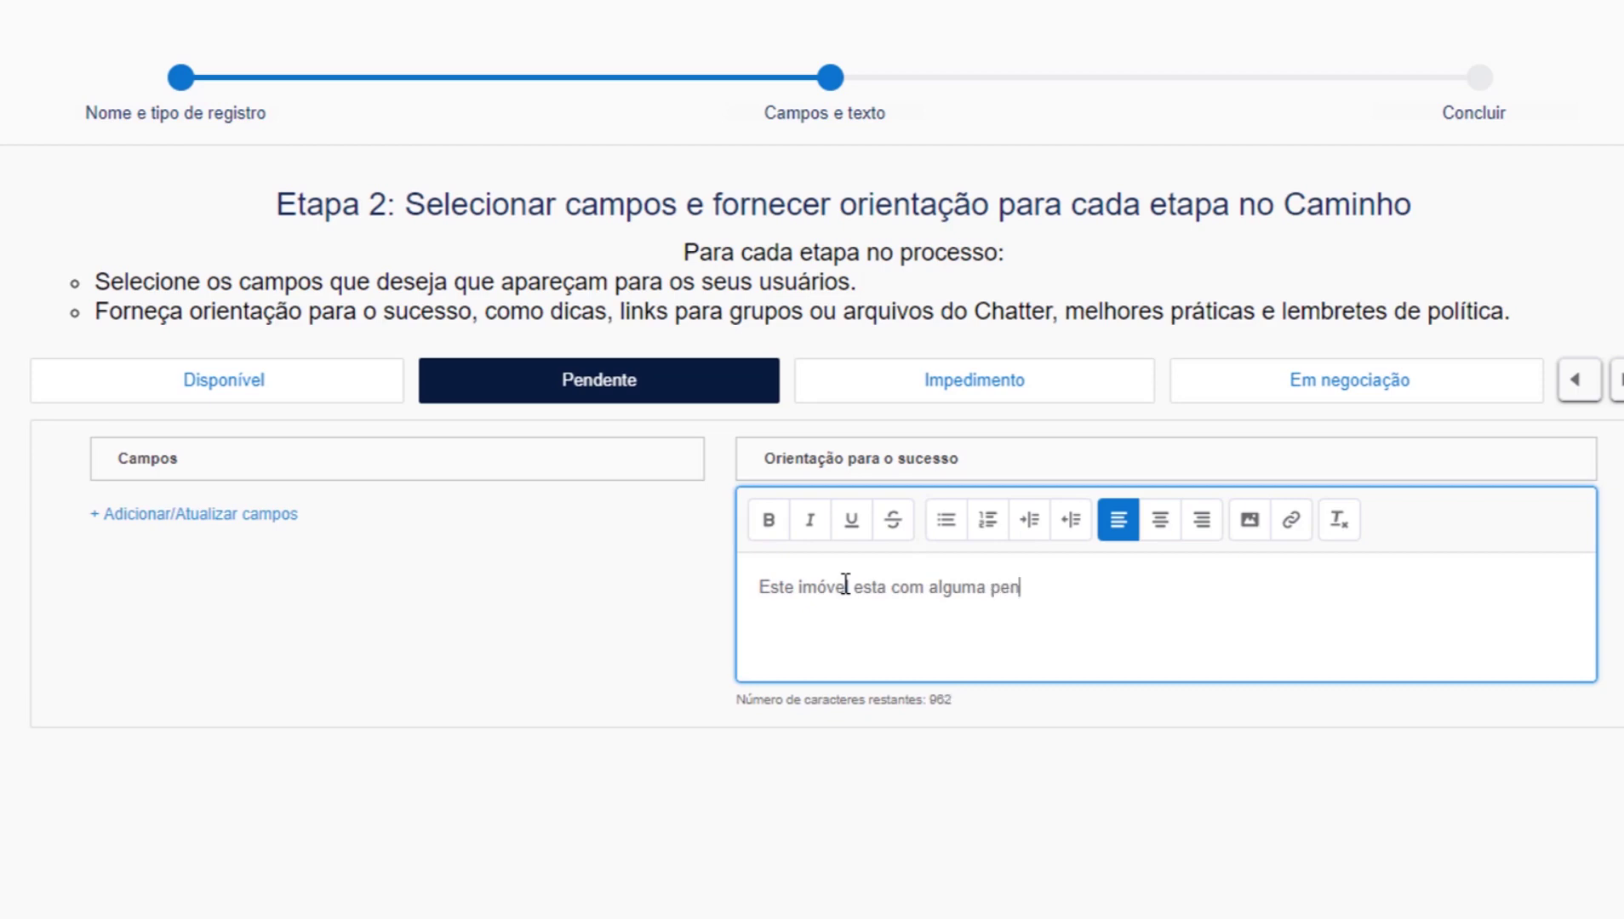
{"action": "type", "text": "dência"}
Step: Enter the guidance "Este imóvel possui alguma pendência" for the Impedimento stage
{"action": "left_click", "coordinate": [939, 393]}
{"action": "left_click", "coordinate": [934, 566]}
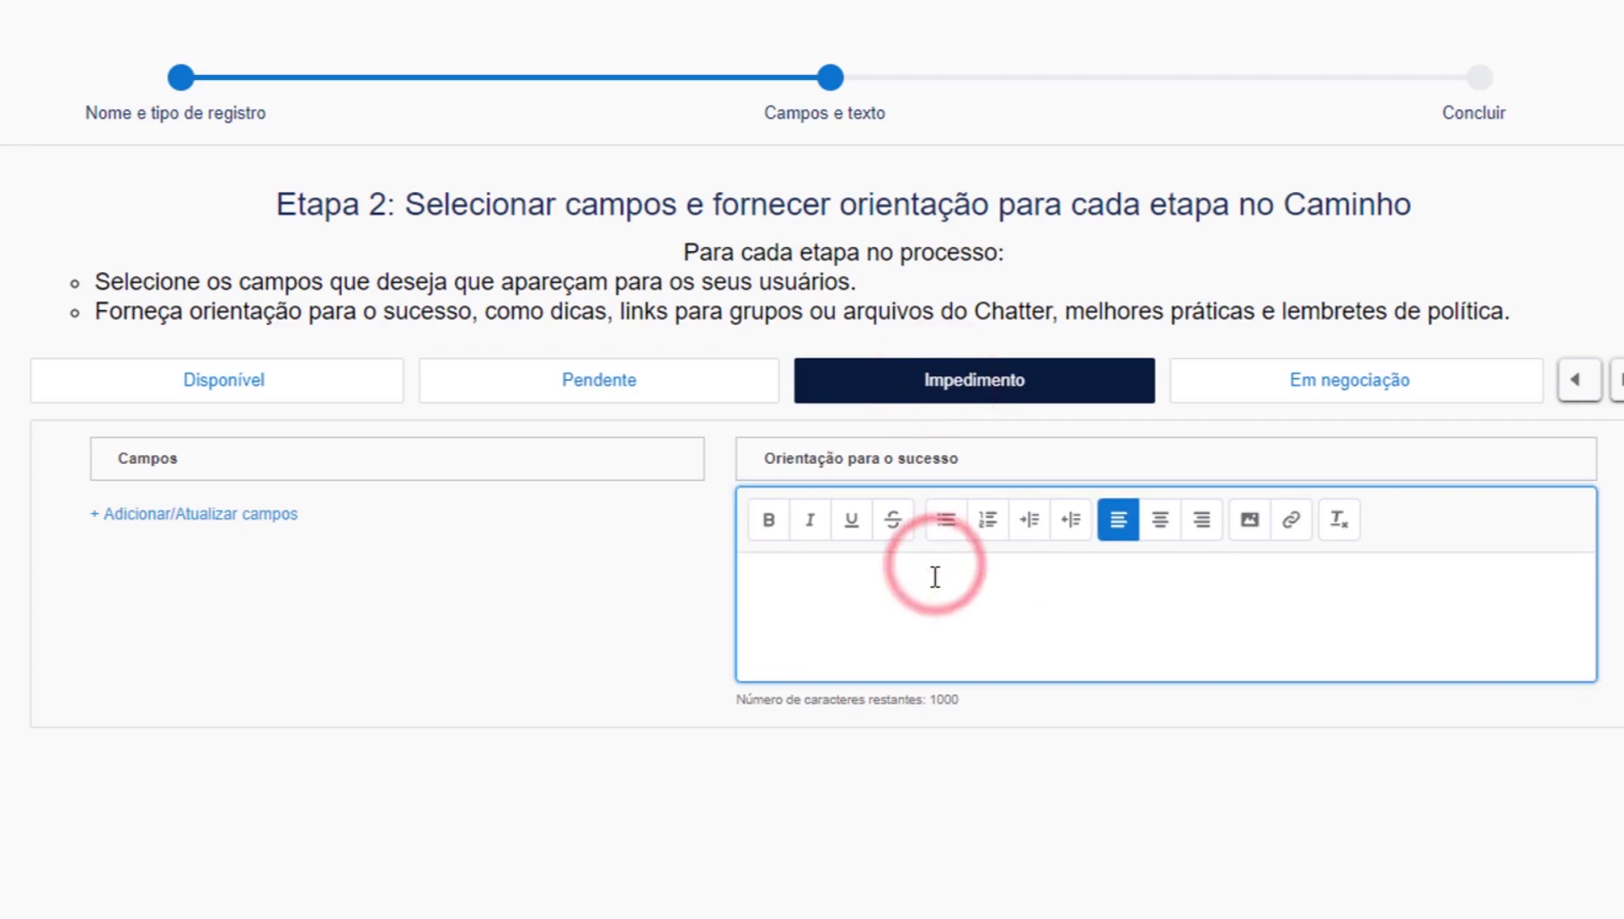
{"action": "type", "text": "Este im"}
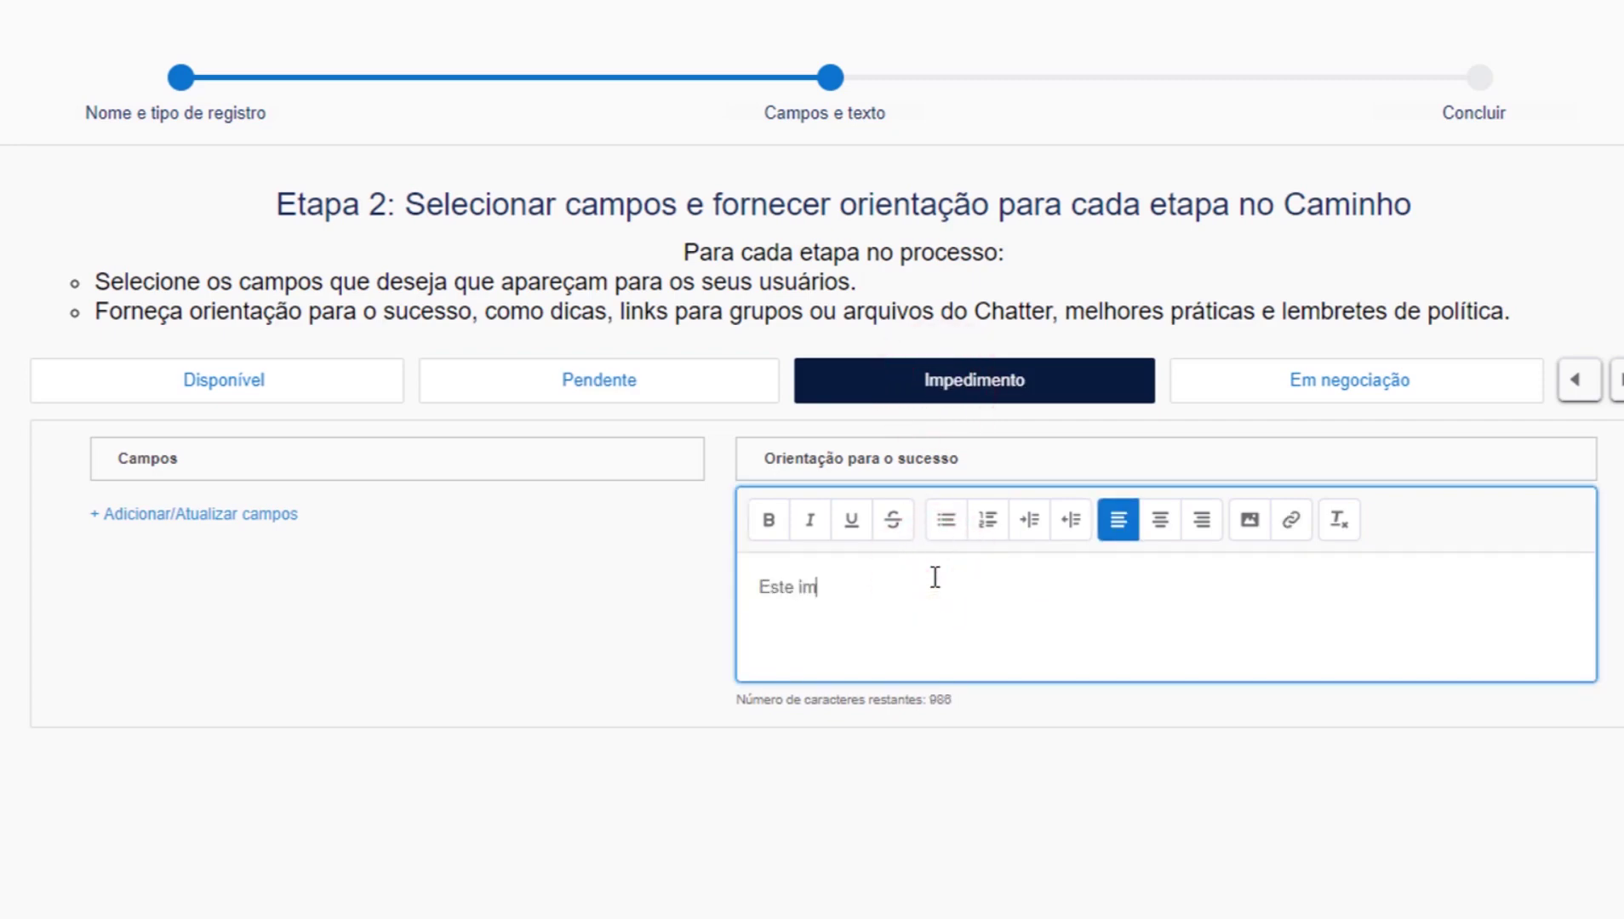
{"action": "type", "text": "óvel possui alguma pen"}
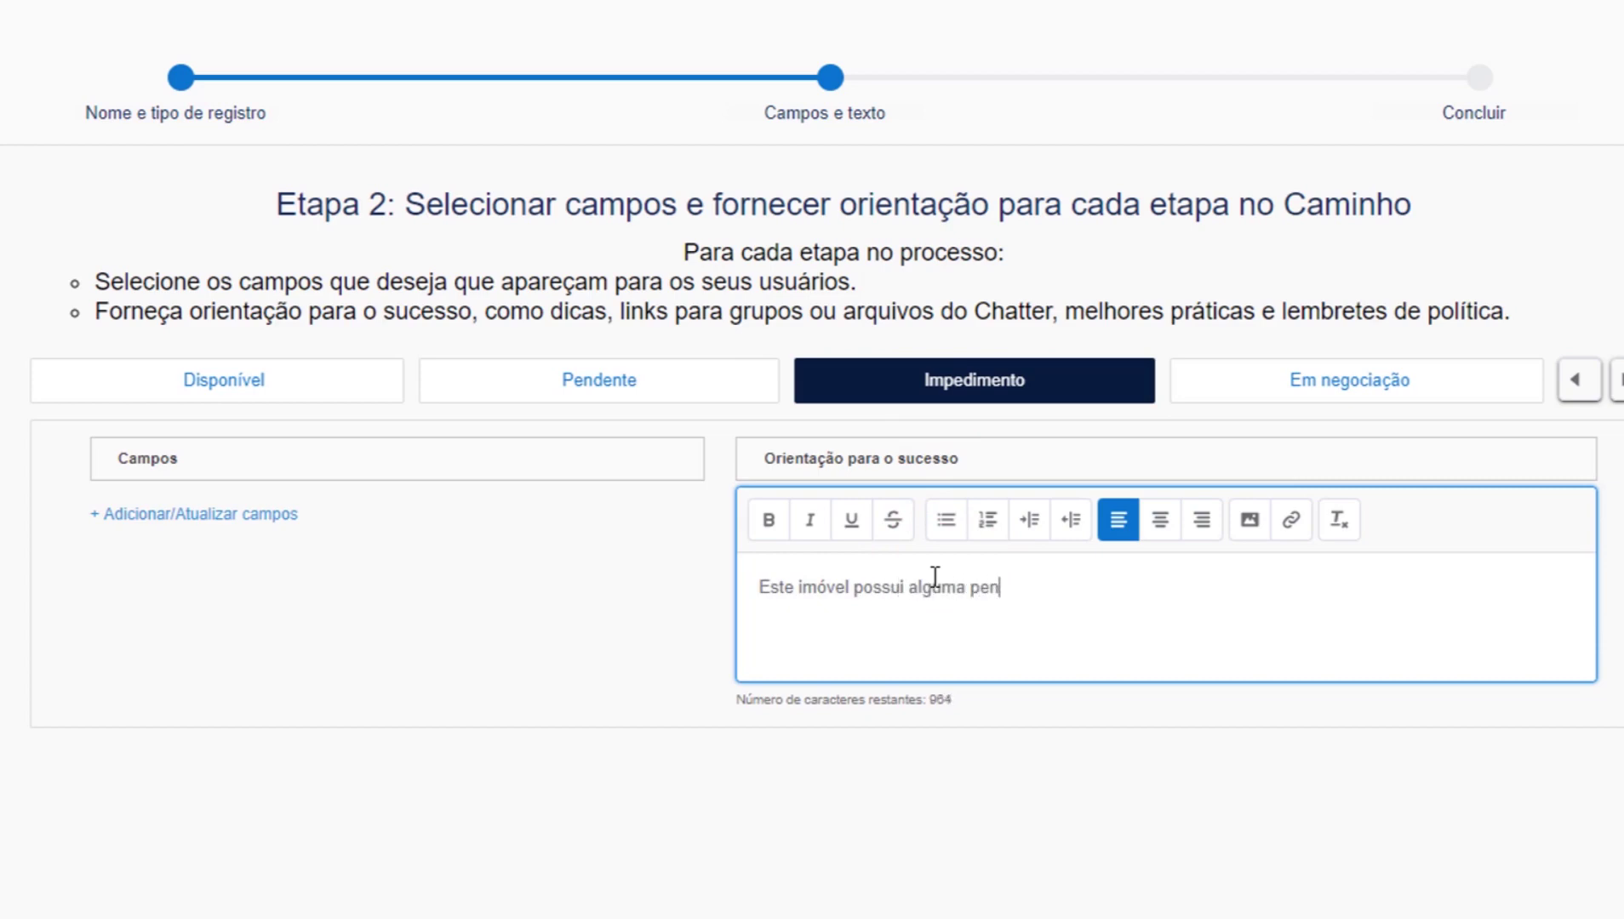
{"action": "type", "text": "dência"}
Step: Enter the guidance "Este imóvel esta sendo negociado." for the Em negociação stage
{"action": "left_click", "coordinate": [1368, 385]}
{"action": "left_click", "coordinate": [959, 593]}
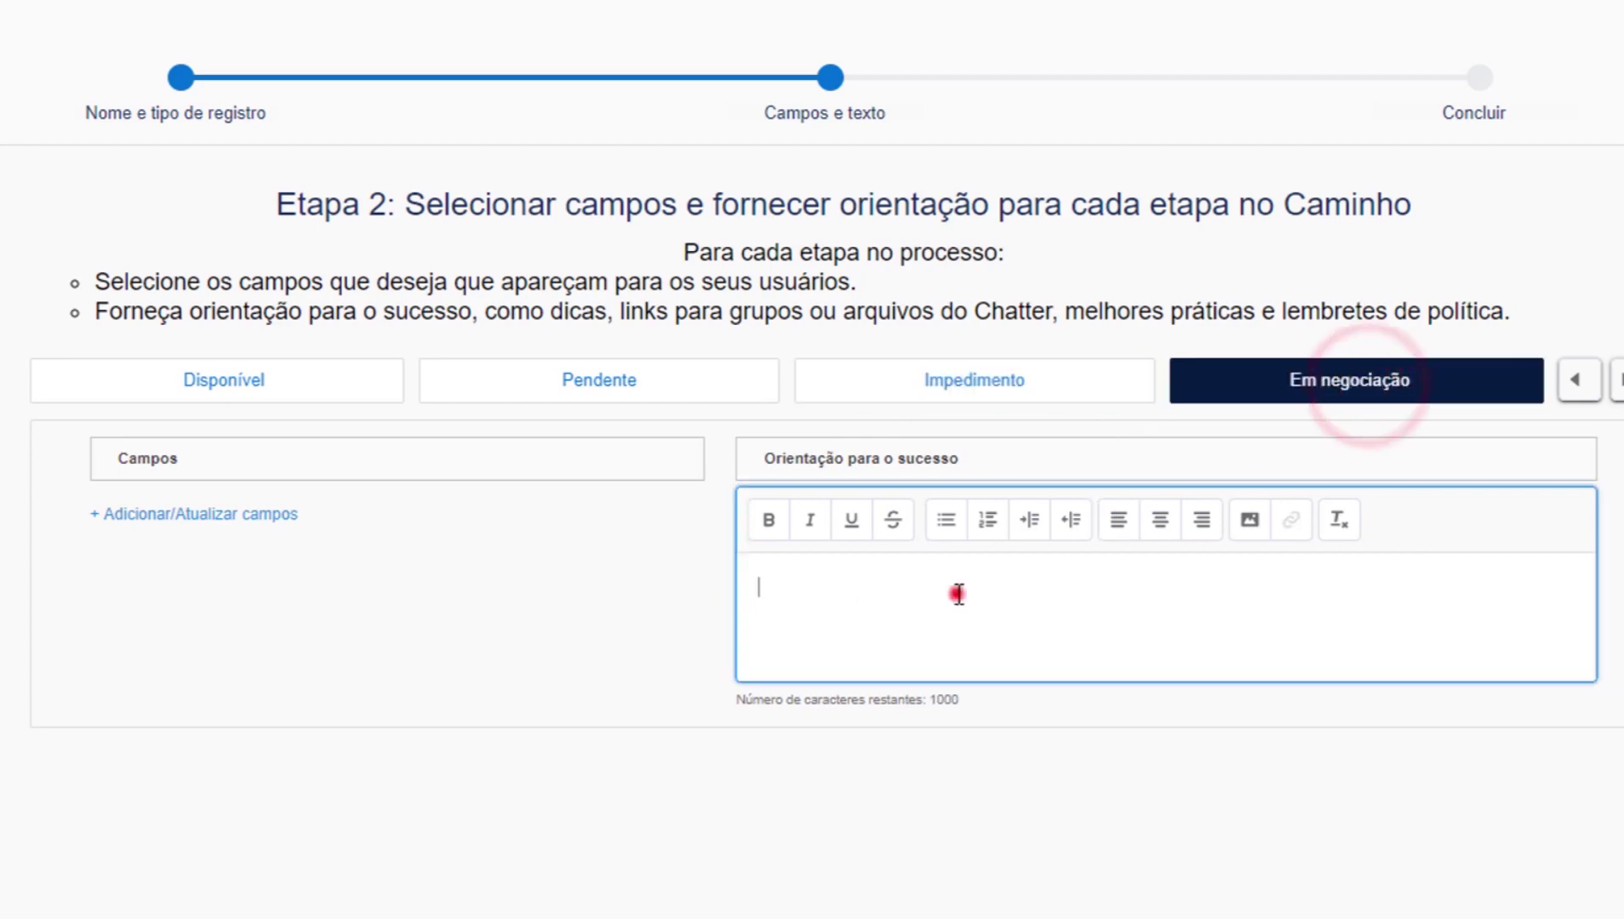
{"action": "type", "text": "Est"}
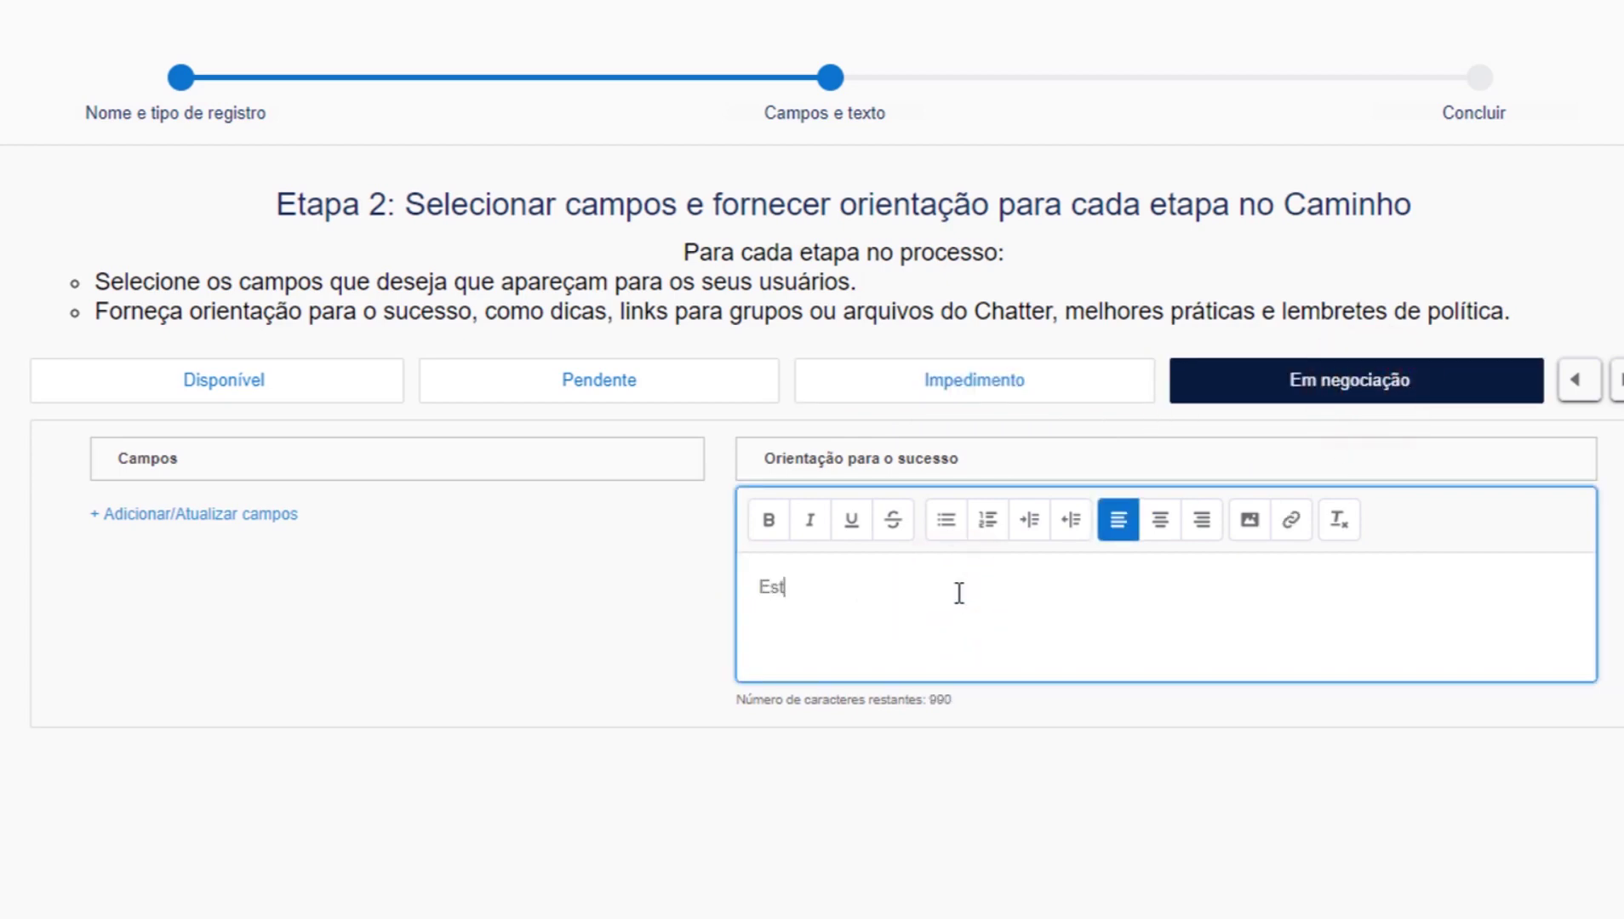
{"action": "type", "text": "e imóvel esta sendo ne"}
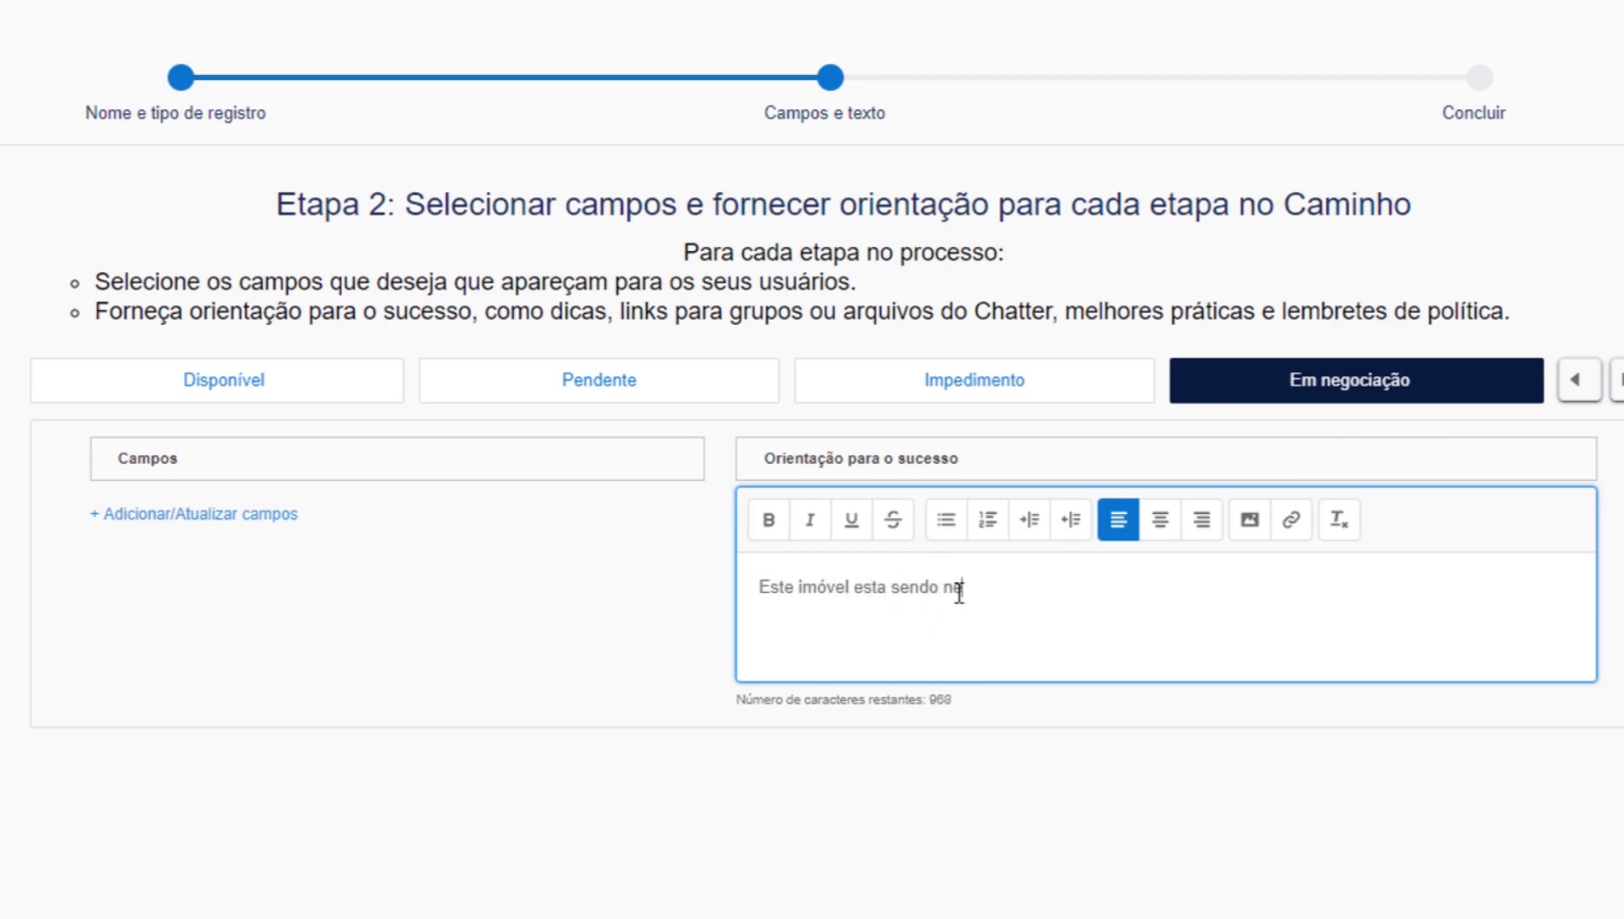
{"action": "type", "text": "gociado."}
Step: Review the guidance text of the Disponível, Pendente, Impedimento and Em negociação stages
{"action": "left_click", "coordinate": [200, 388]}
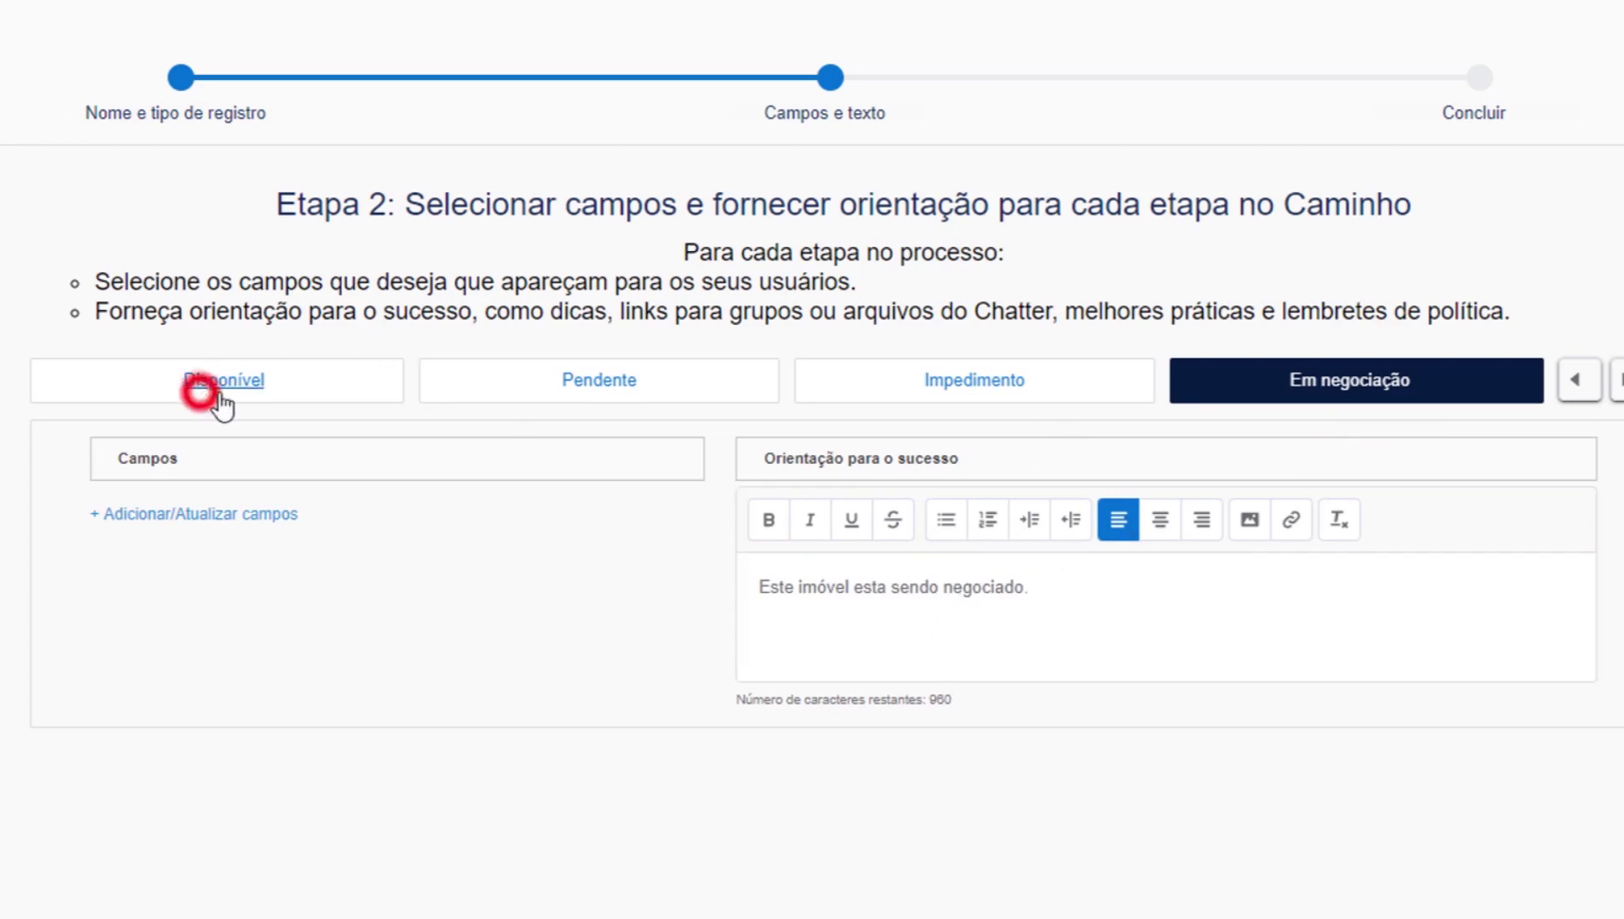
{"action": "left_click", "coordinate": [595, 388]}
{"action": "left_click", "coordinate": [893, 389]}
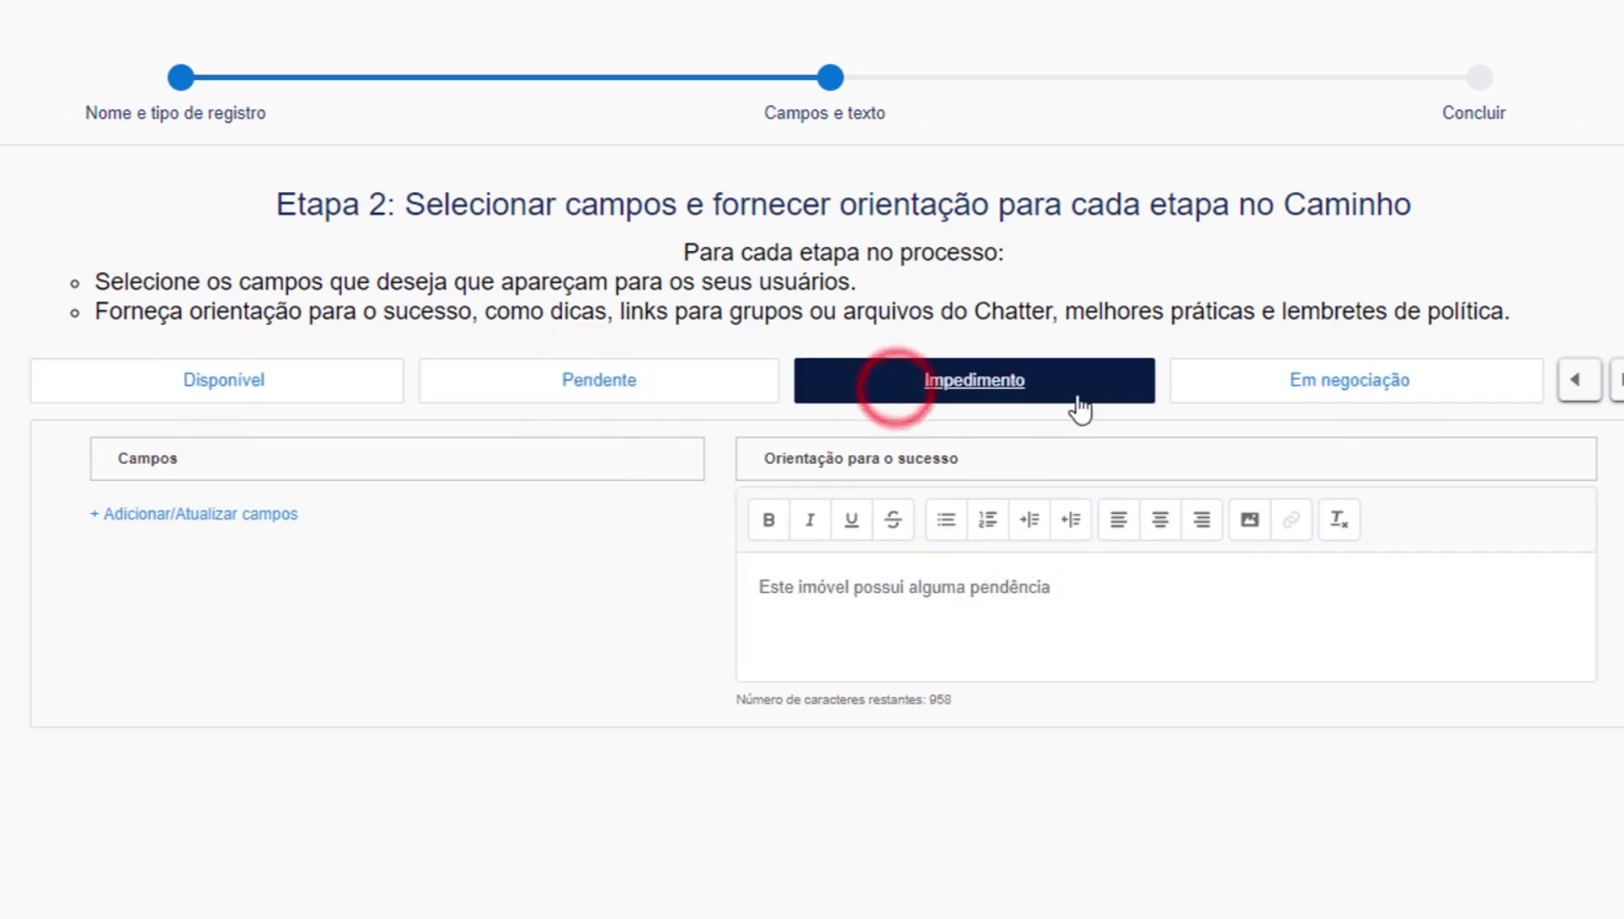
{"action": "left_click", "coordinate": [1257, 397]}
{"action": "left_click", "coordinate": [223, 376]}
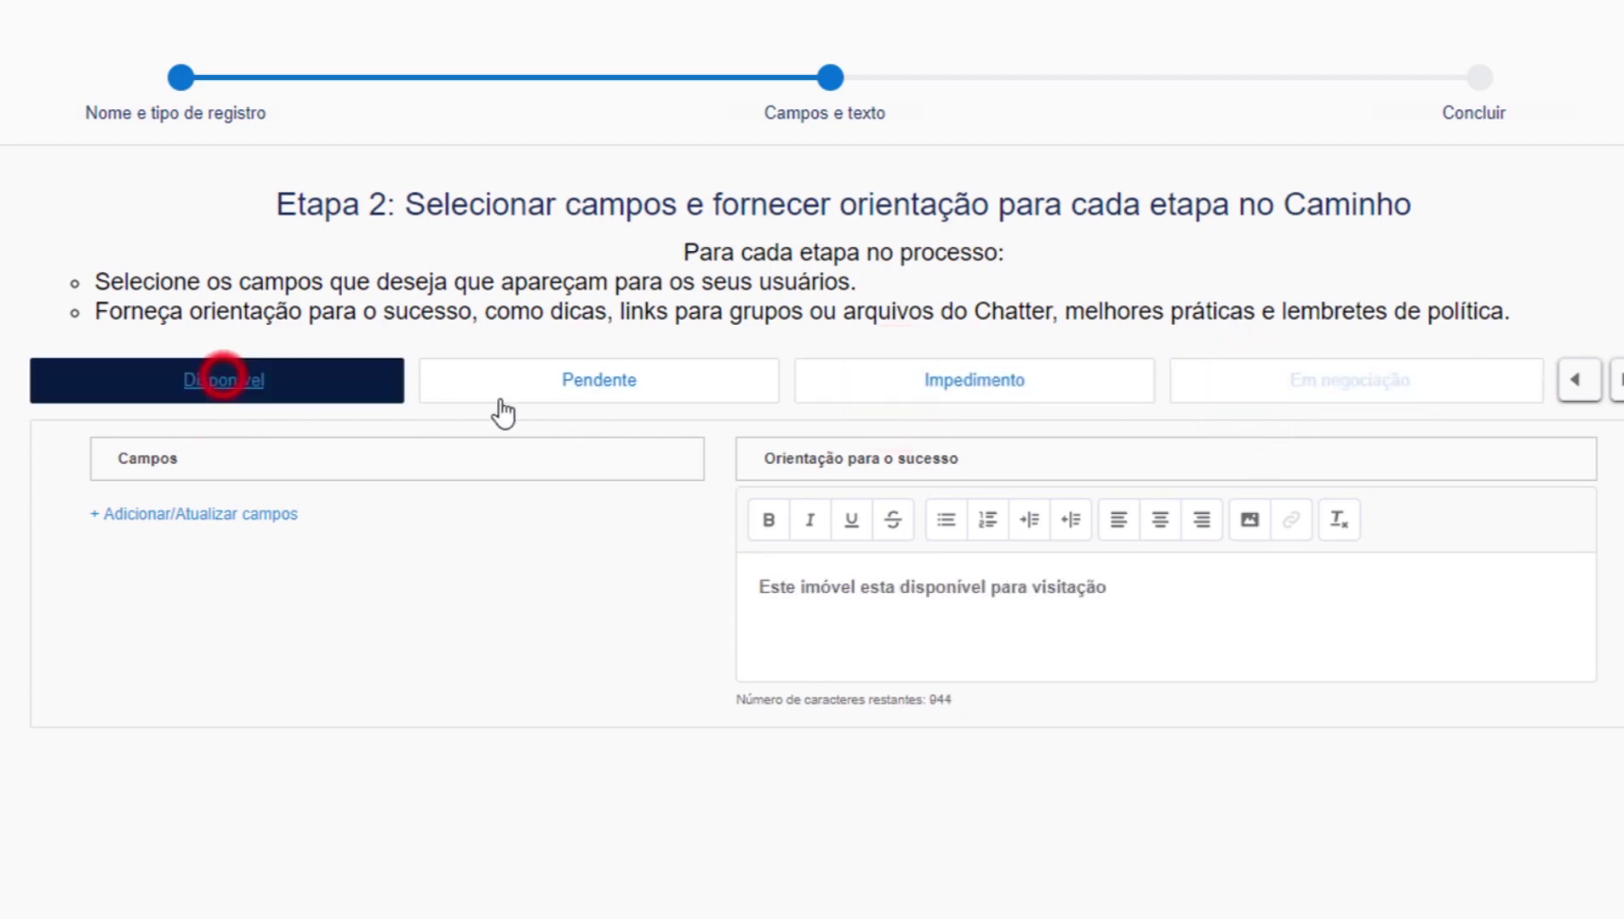
{"action": "left_click", "coordinate": [557, 392]}
{"action": "left_click", "coordinate": [1024, 389]}
{"action": "left_click", "coordinate": [1344, 385]}
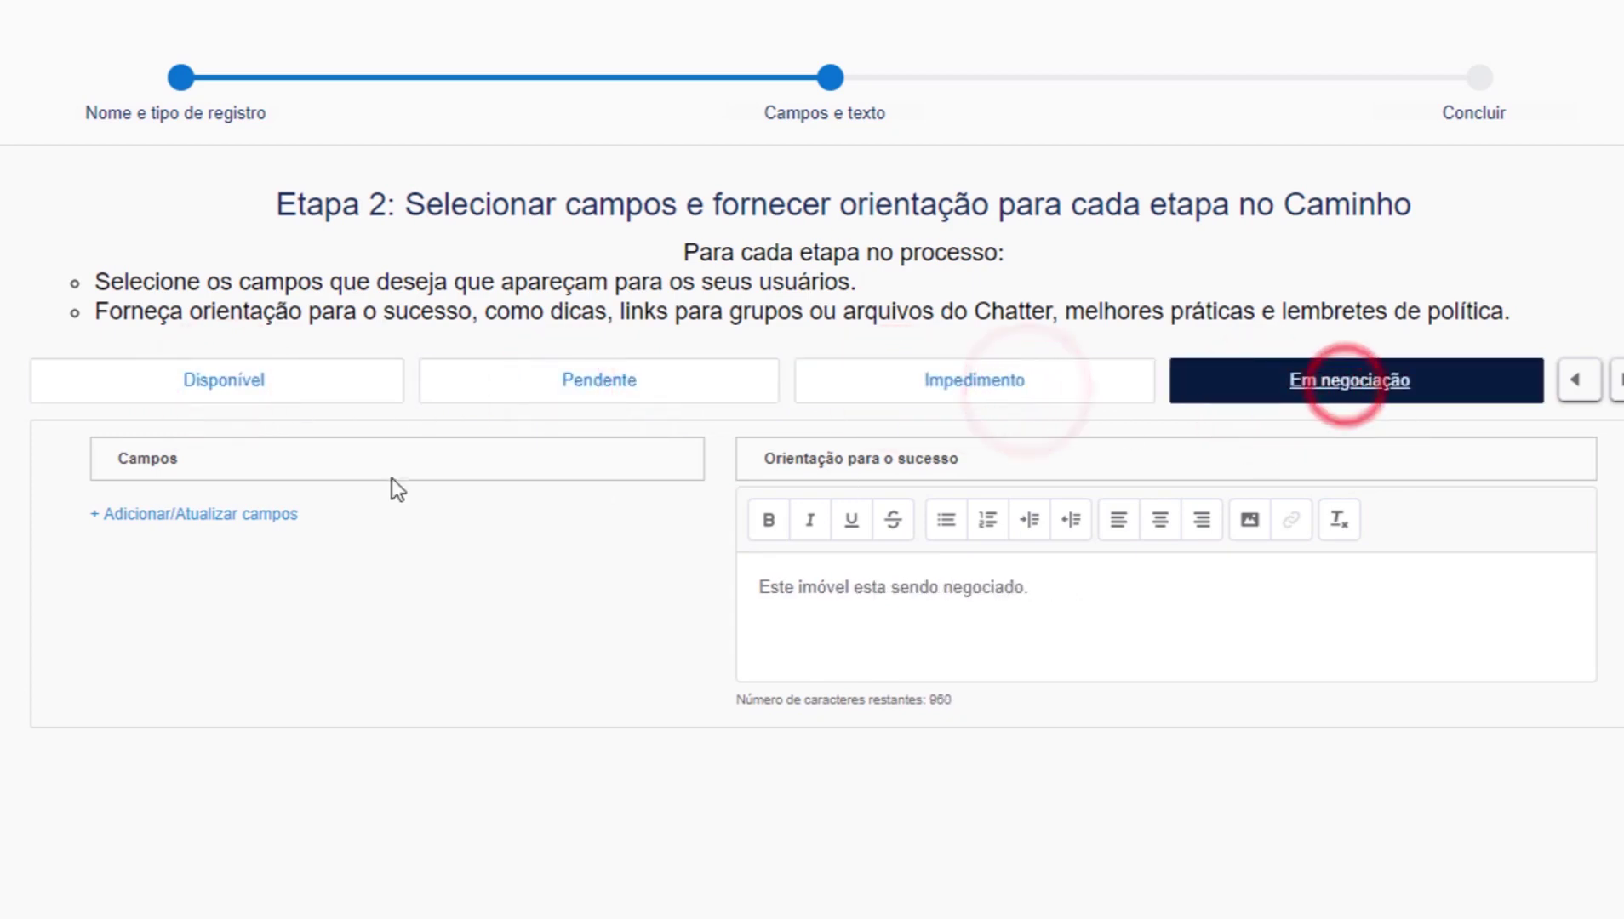
{"action": "left_click", "coordinate": [267, 393]}
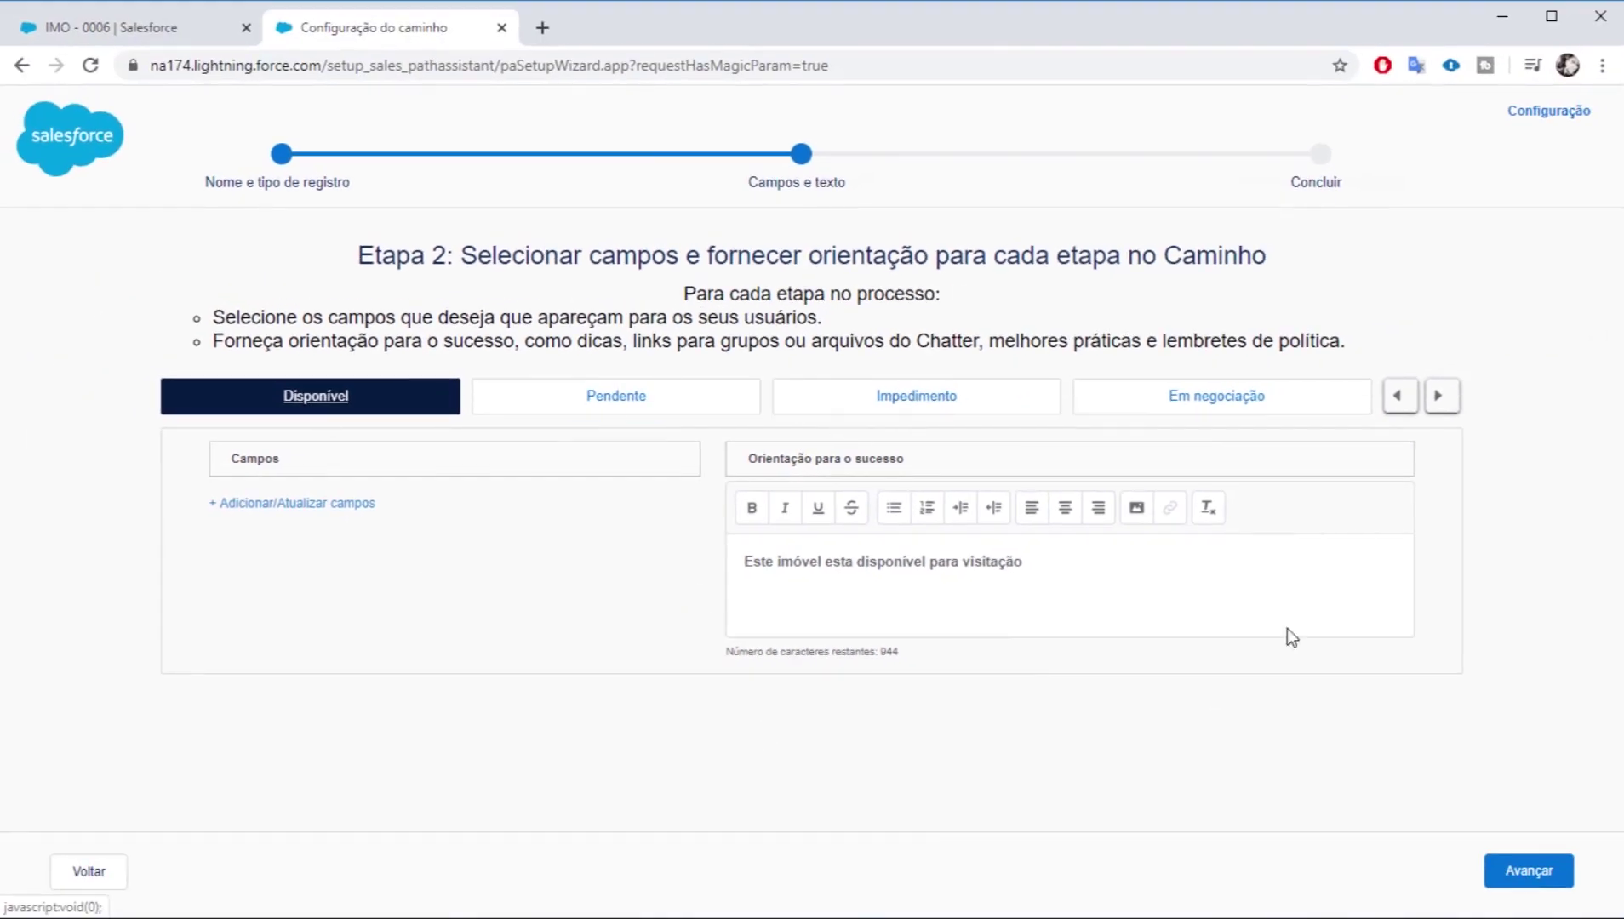
Step: Activate the path, enable the confetti celebration for Em negociação with frequency Sempre, and finish the path setup
{"action": "left_click", "coordinate": [1526, 874]}
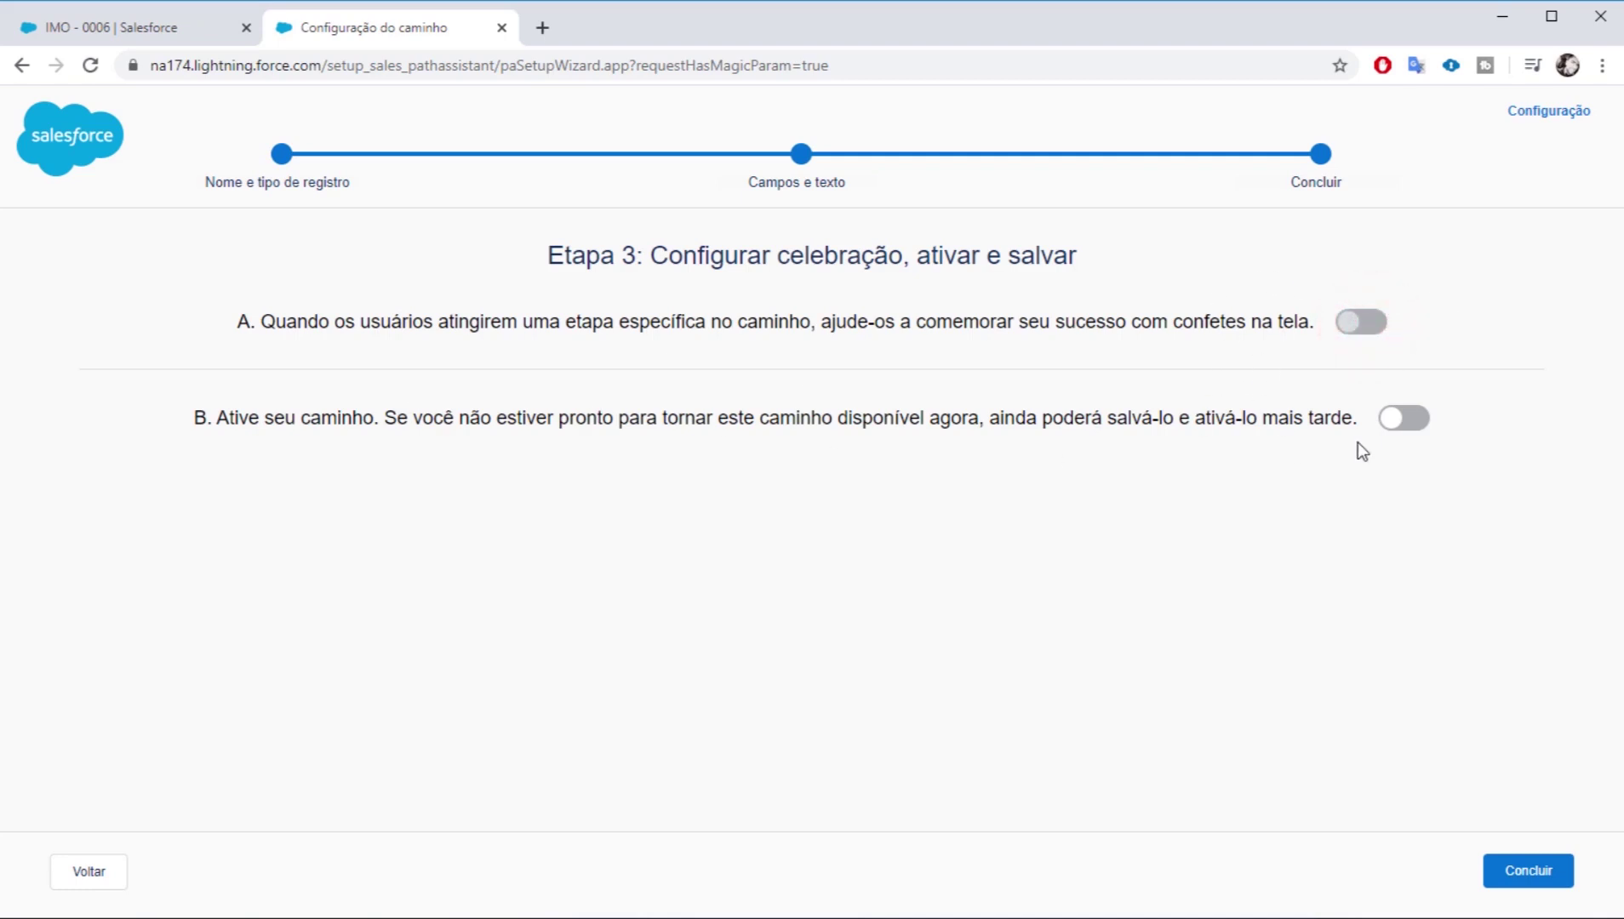
{"action": "left_click", "coordinate": [1410, 434]}
{"action": "left_click", "coordinate": [1364, 322]}
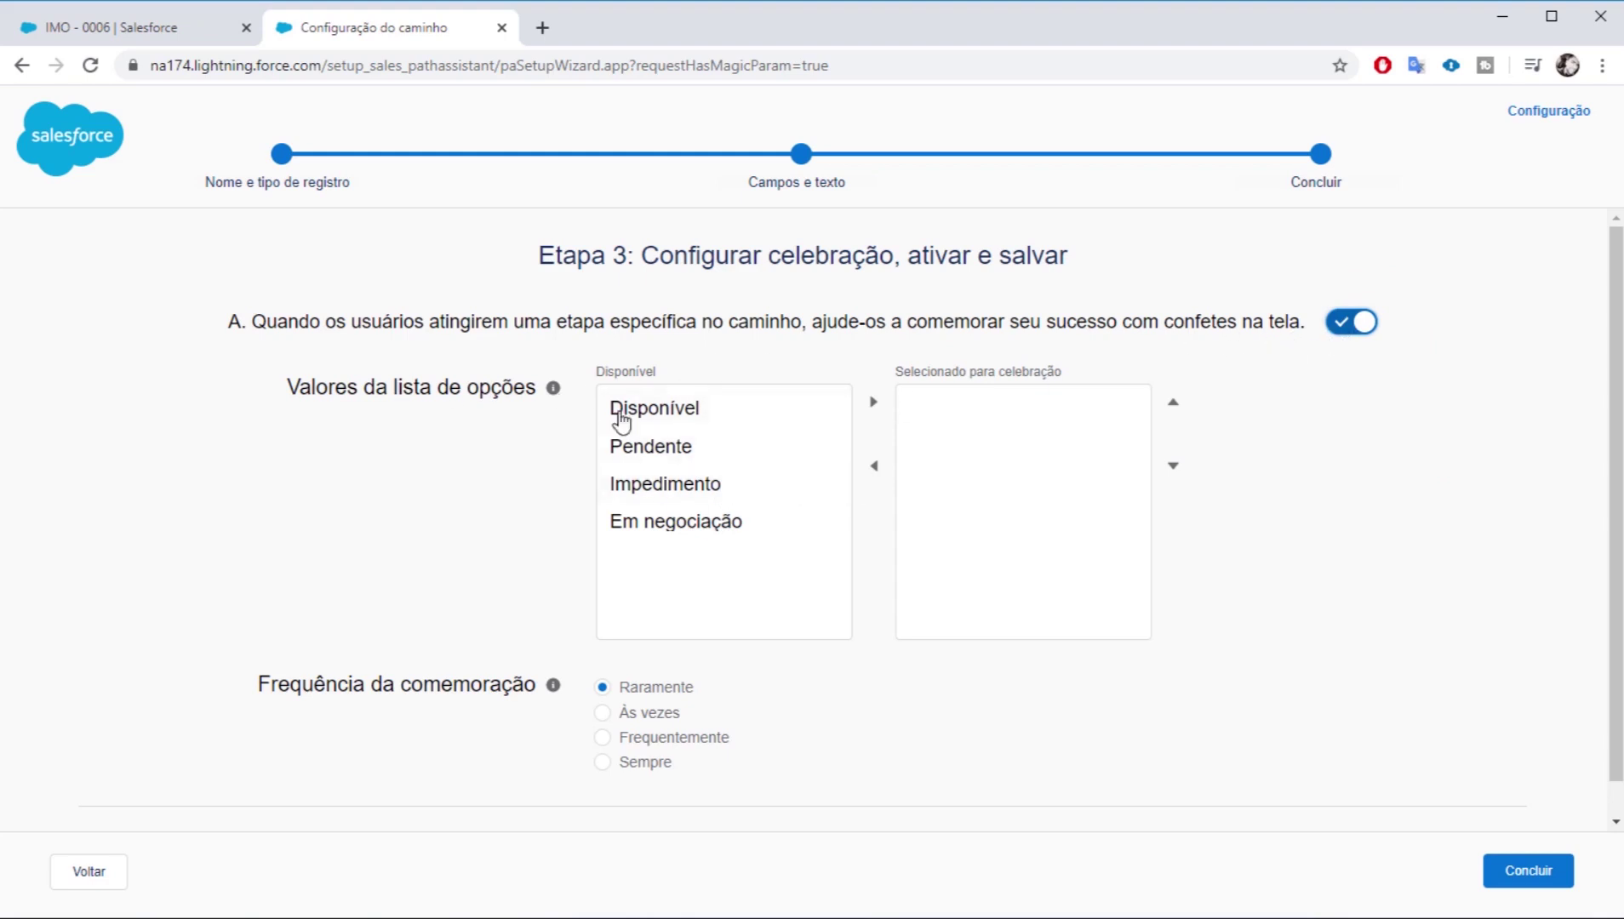
{"action": "left_click", "coordinate": [664, 522]}
{"action": "left_click", "coordinate": [873, 401]}
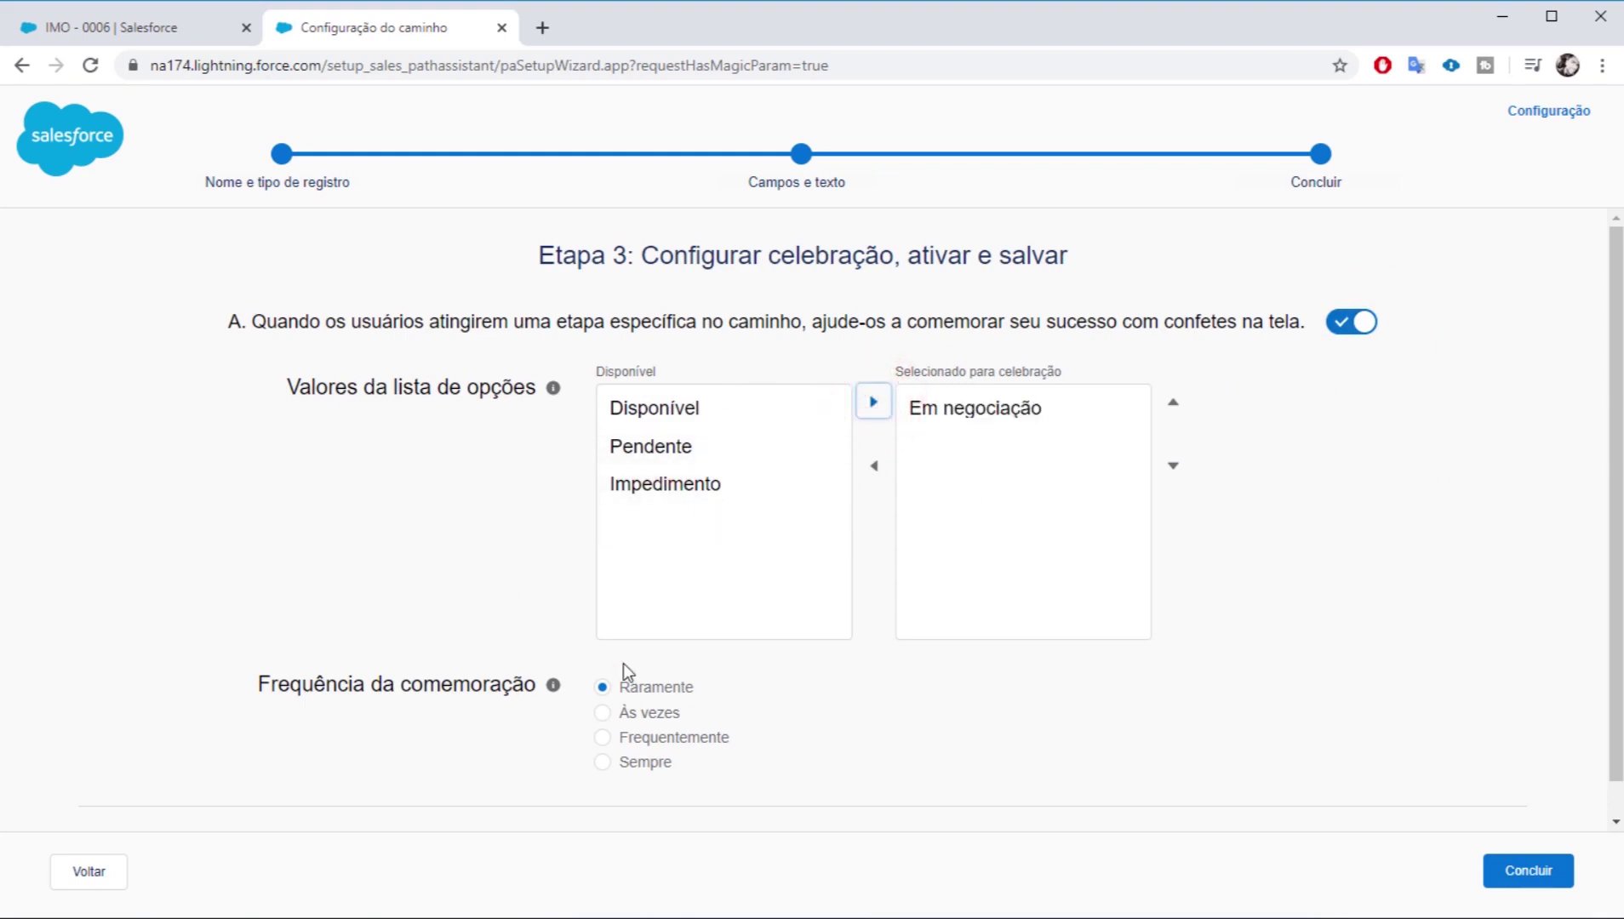
{"action": "left_click", "coordinate": [603, 762]}
{"action": "left_click", "coordinate": [1532, 877]}
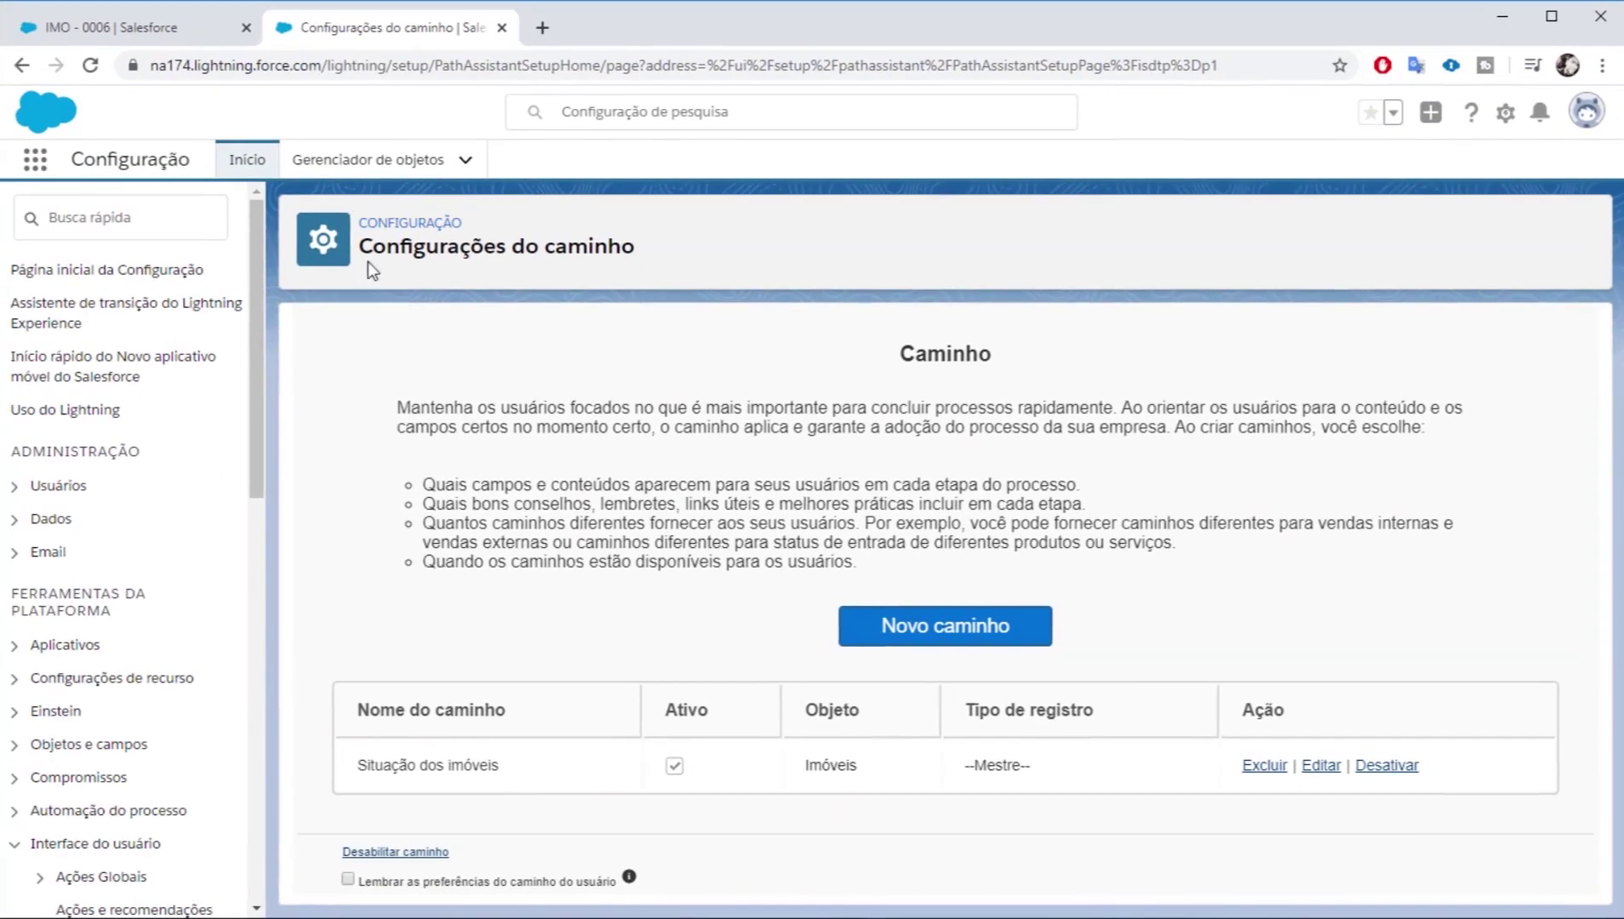
Step: Switch to the property record, reload it, and open IMO - 0001 from the Imóveis list
{"action": "left_click", "coordinate": [176, 29]}
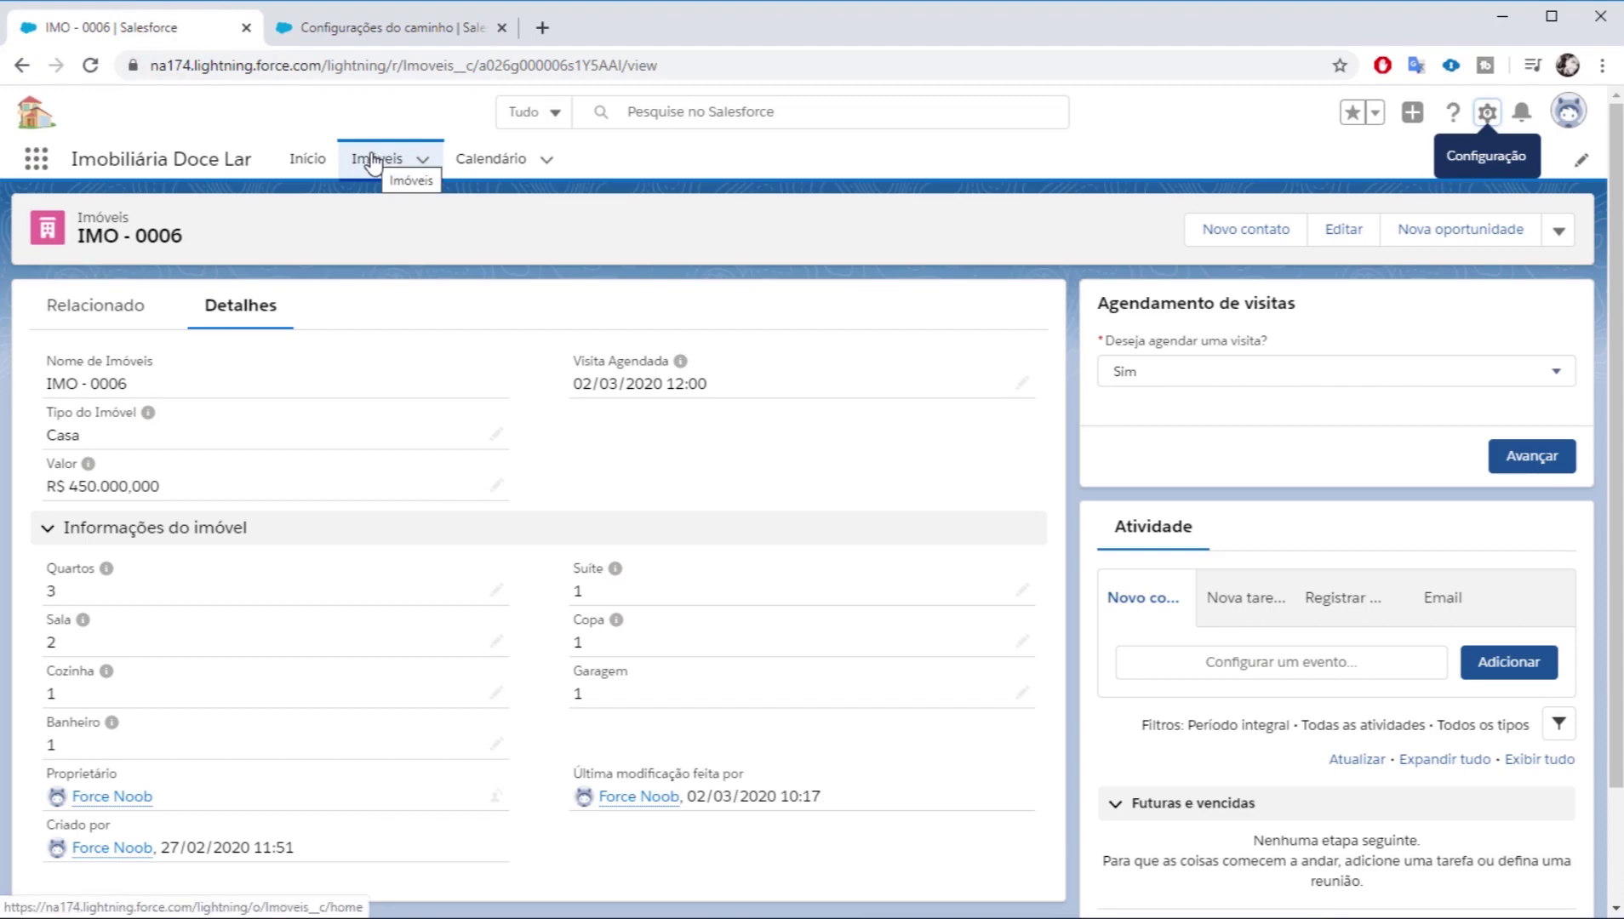
{"action": "key", "text": "ctrl+shift+r"}
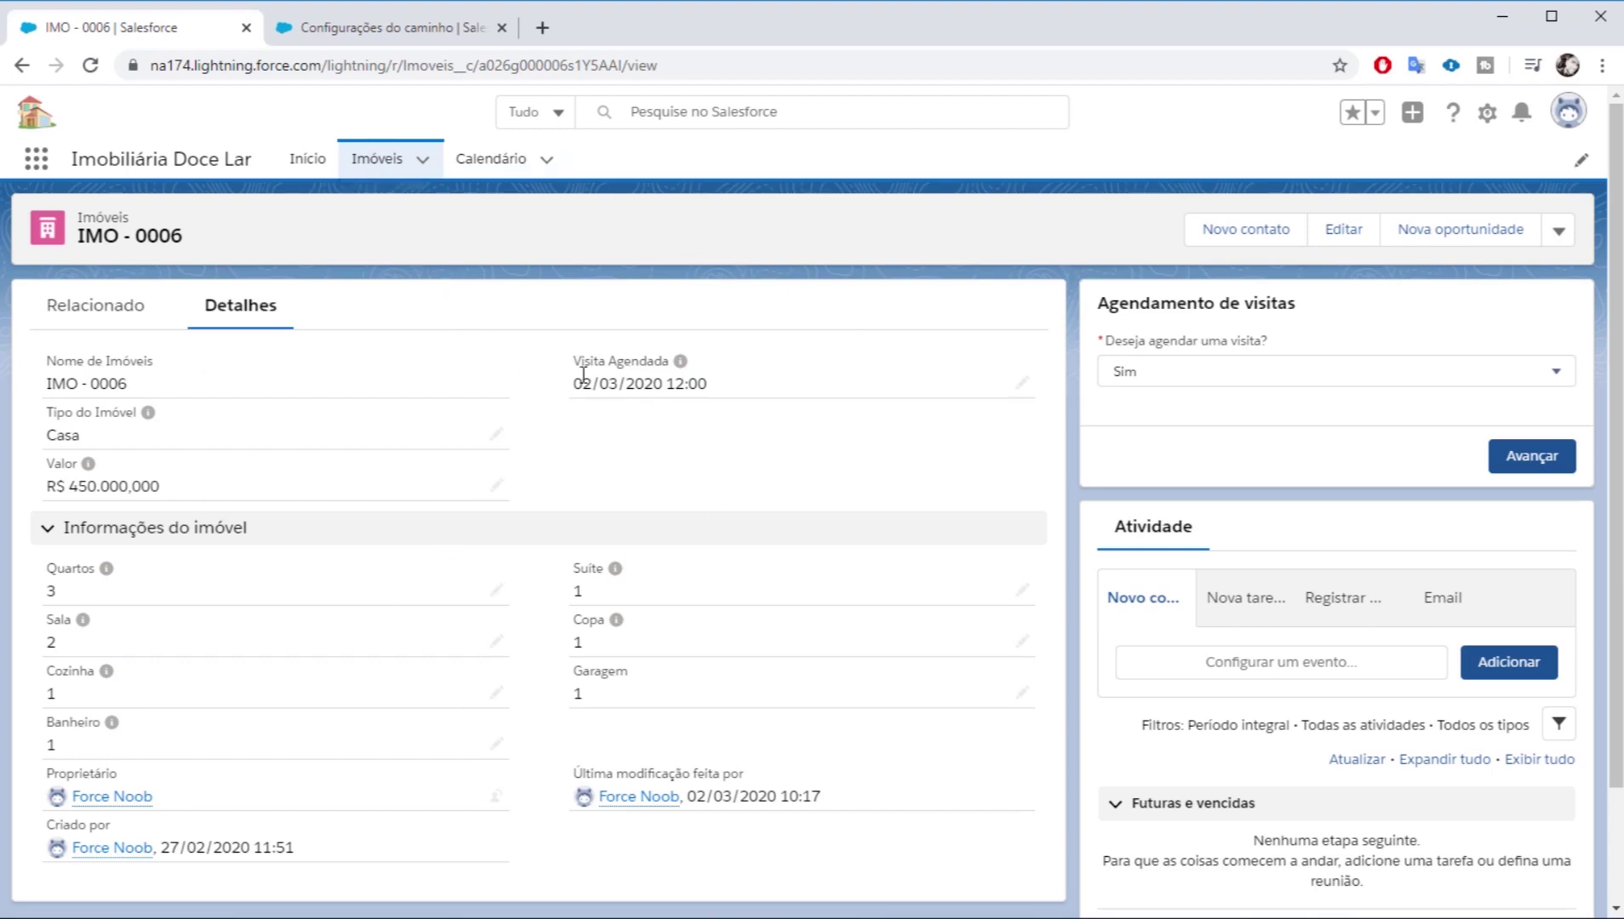
{"action": "left_click", "coordinate": [376, 166]}
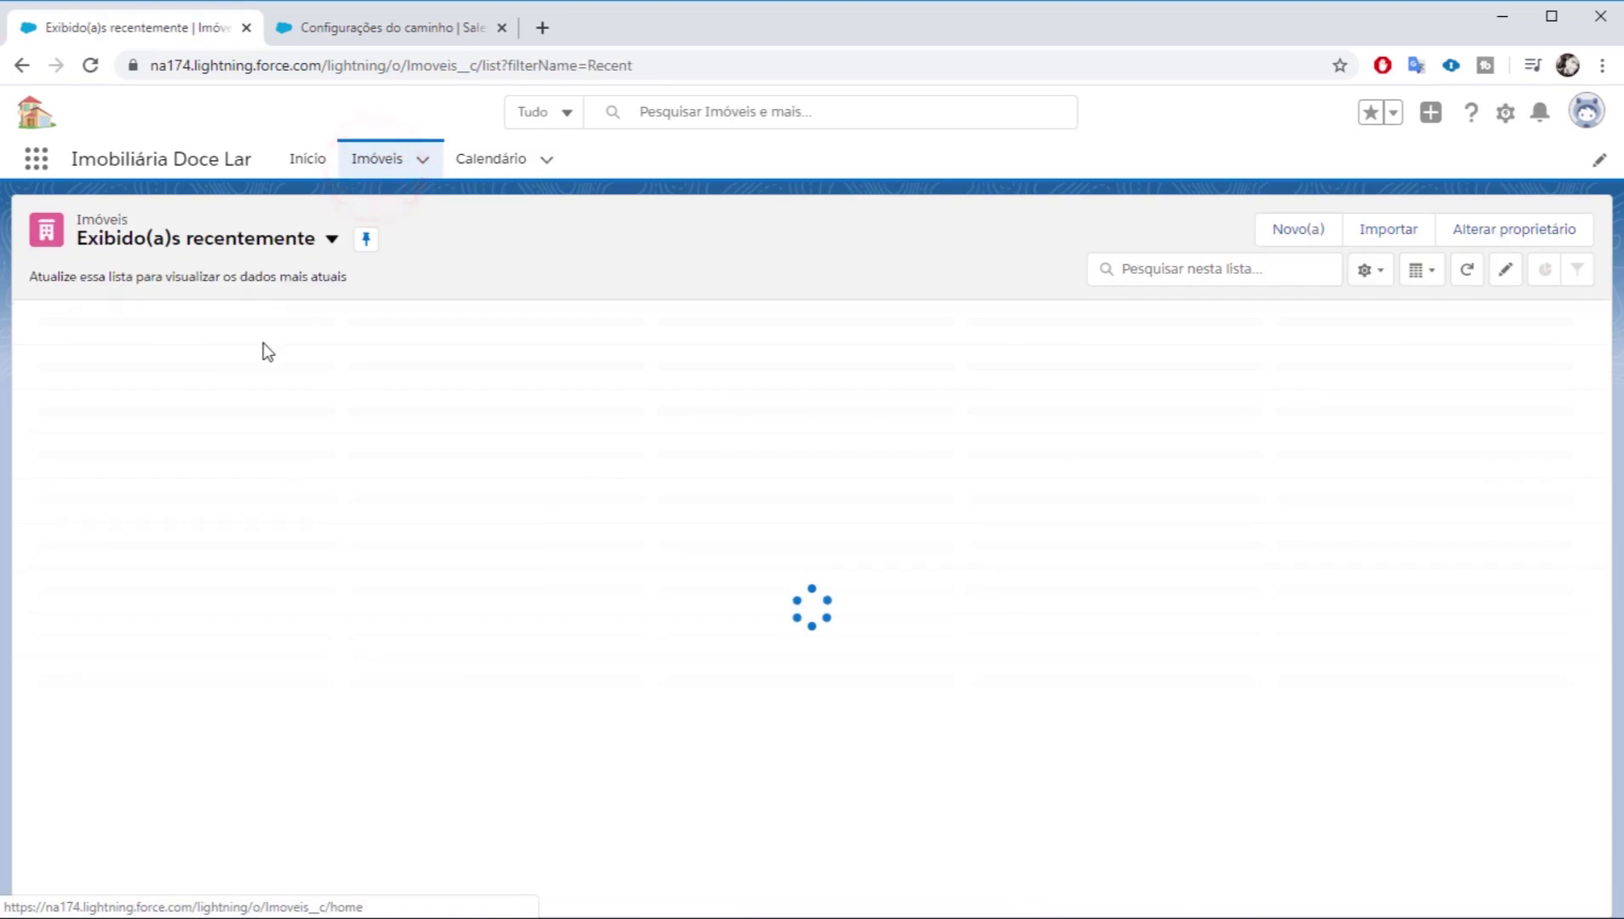
{"action": "left_click", "coordinate": [176, 380]}
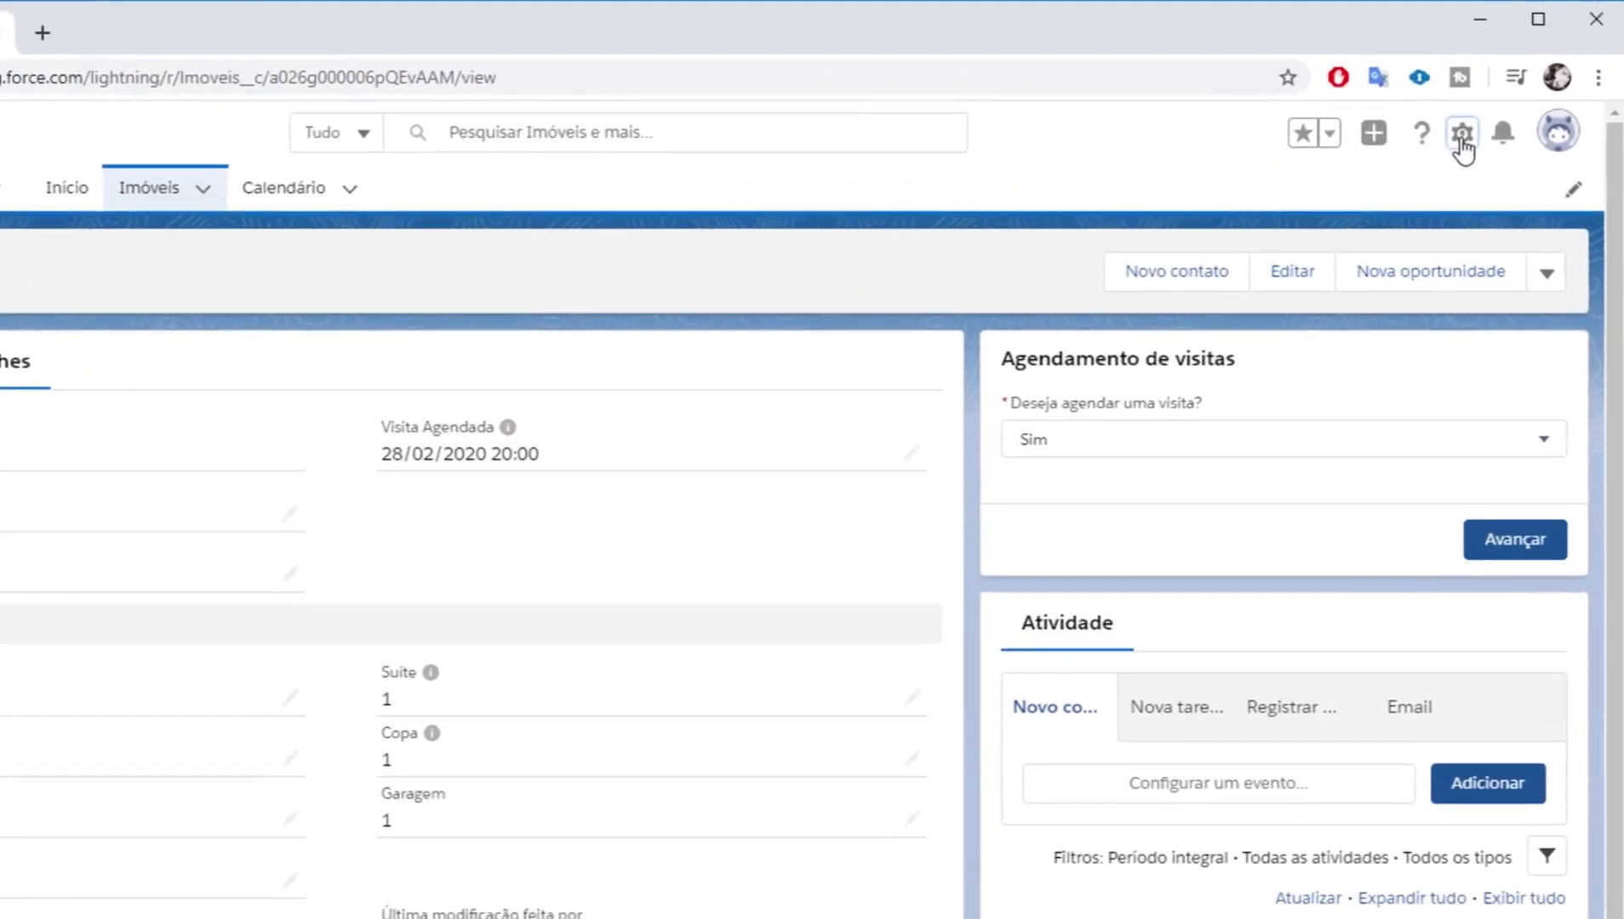
Step: Edit the Imóveis record page, place the Caminho component between the record header and the details, and save the page
{"action": "left_click", "coordinate": [1485, 117]}
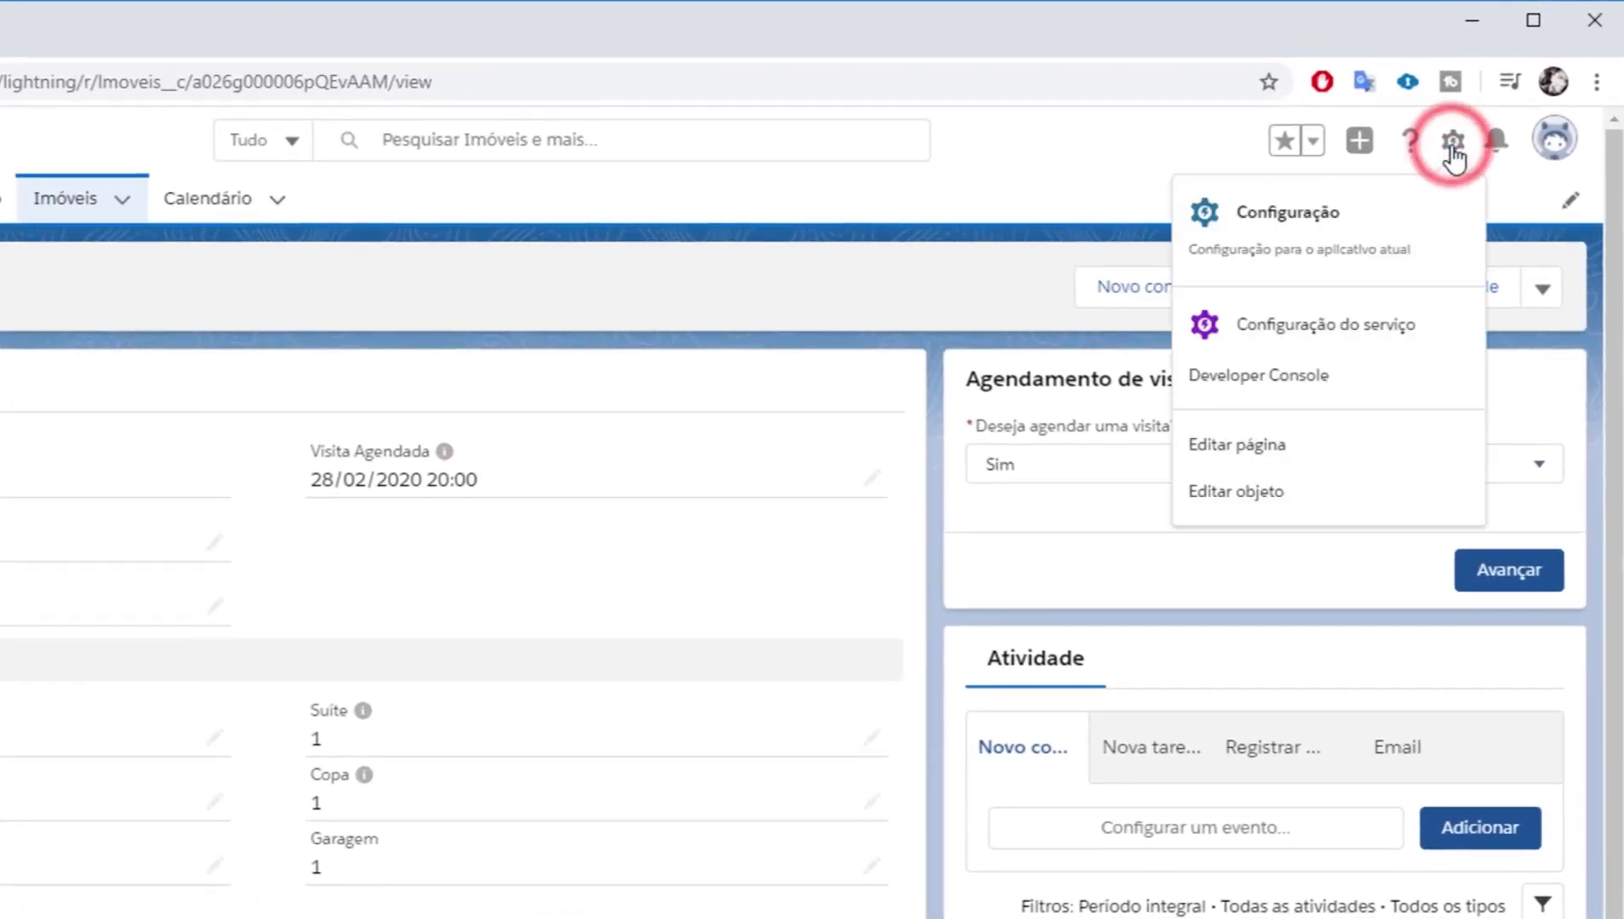
{"action": "left_click", "coordinate": [1246, 448]}
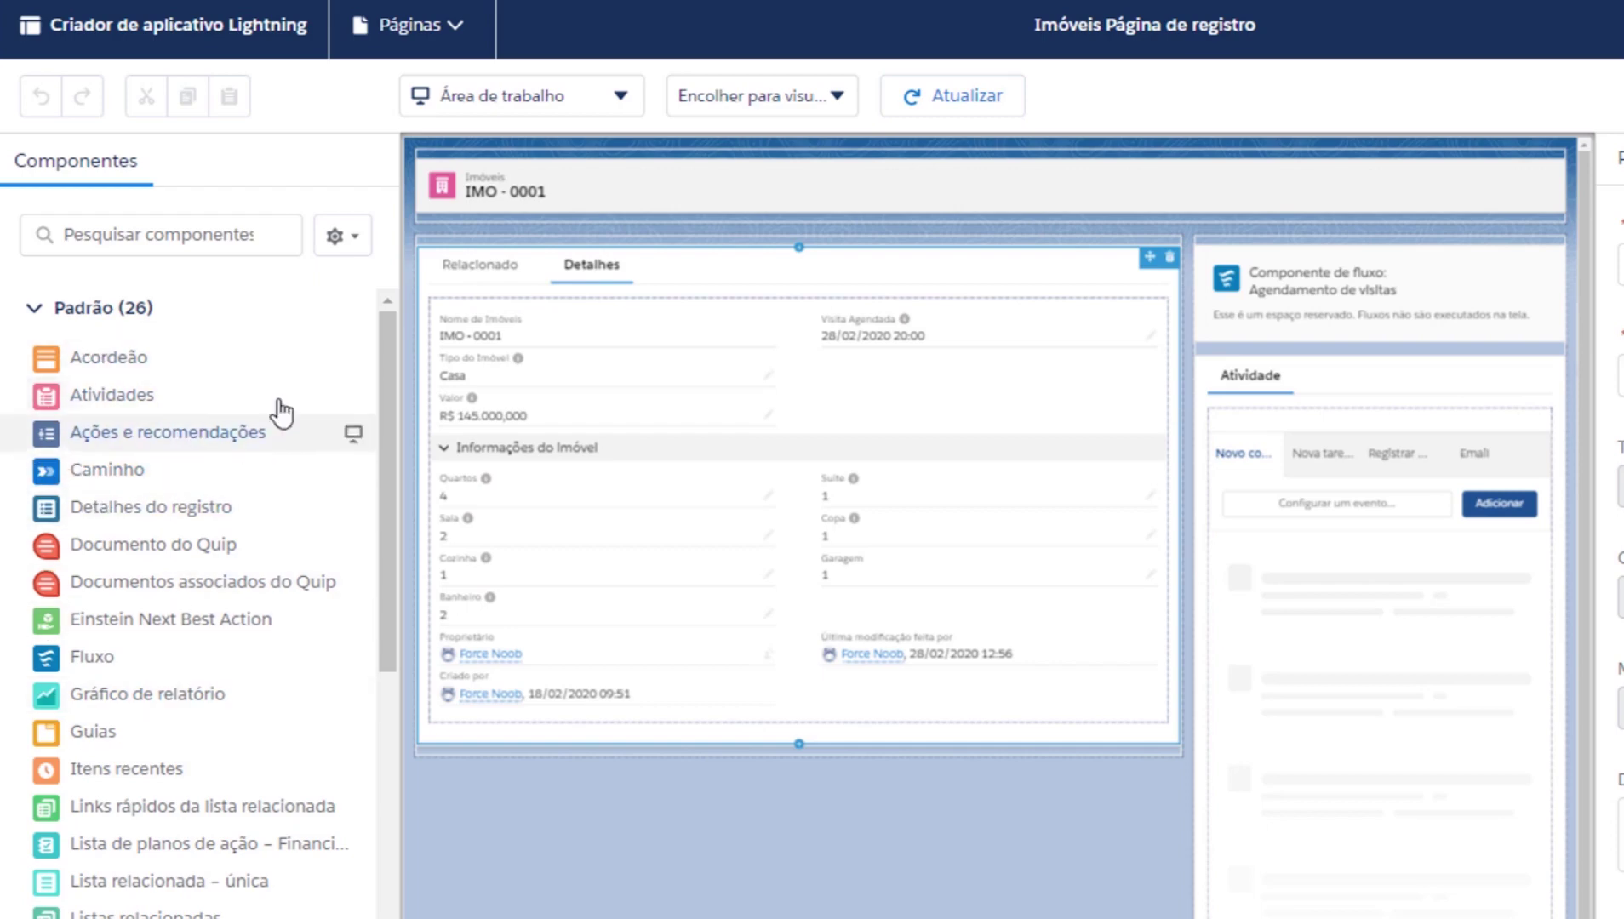
{"action": "mouse_move", "coordinate": [81, 483]}
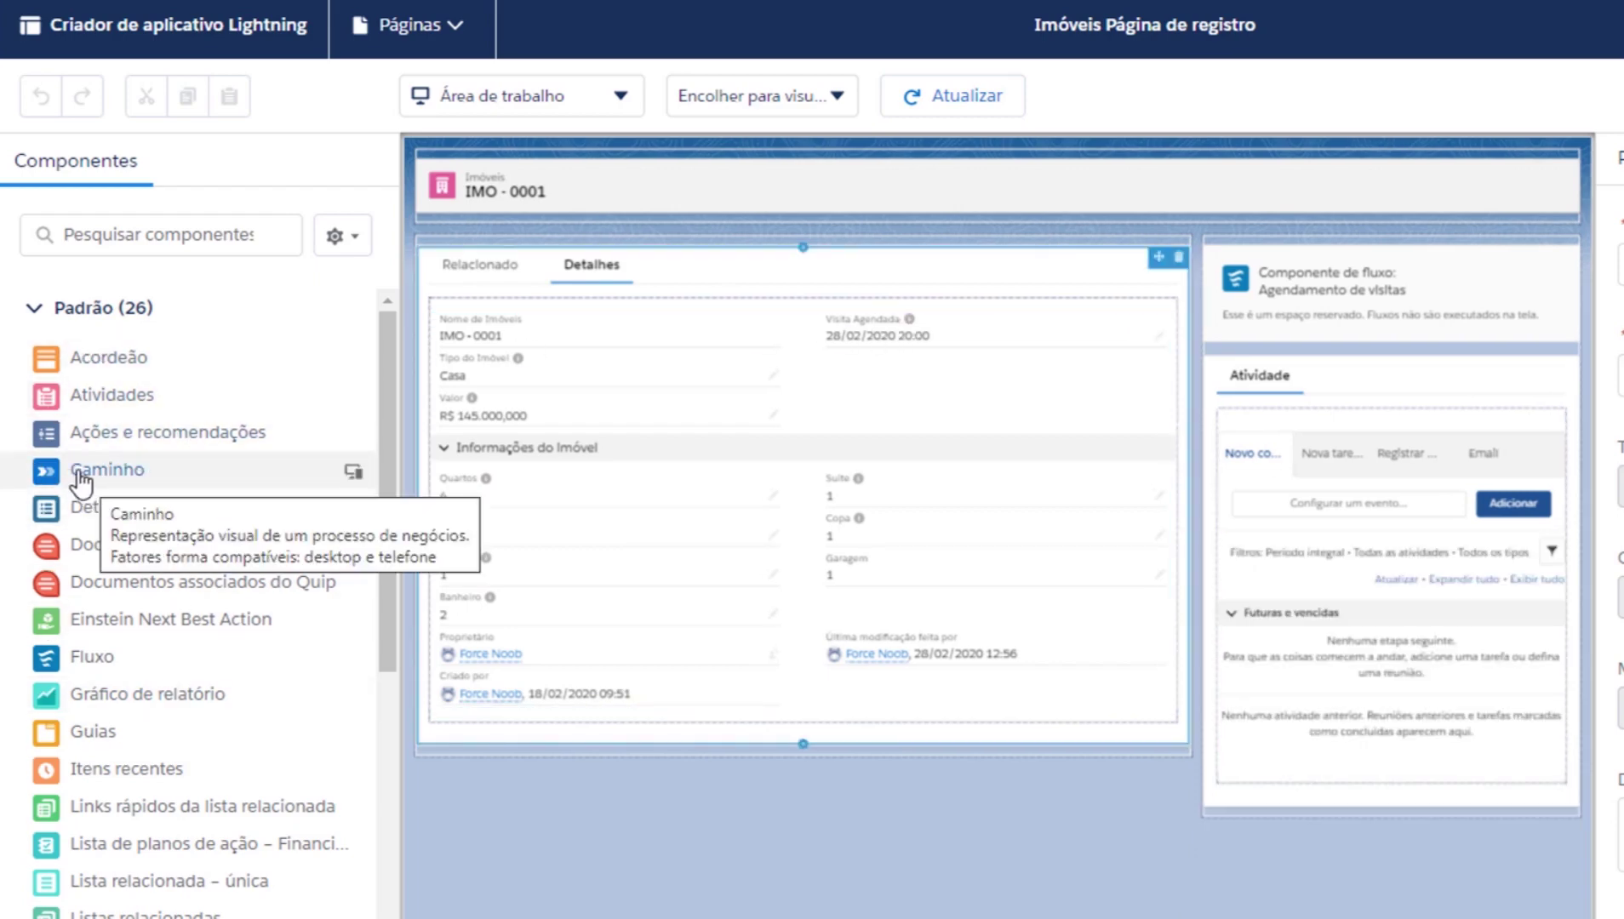
{"action": "left_click_drag", "start_coordinate": [81, 483], "coordinate": [872, 194]}
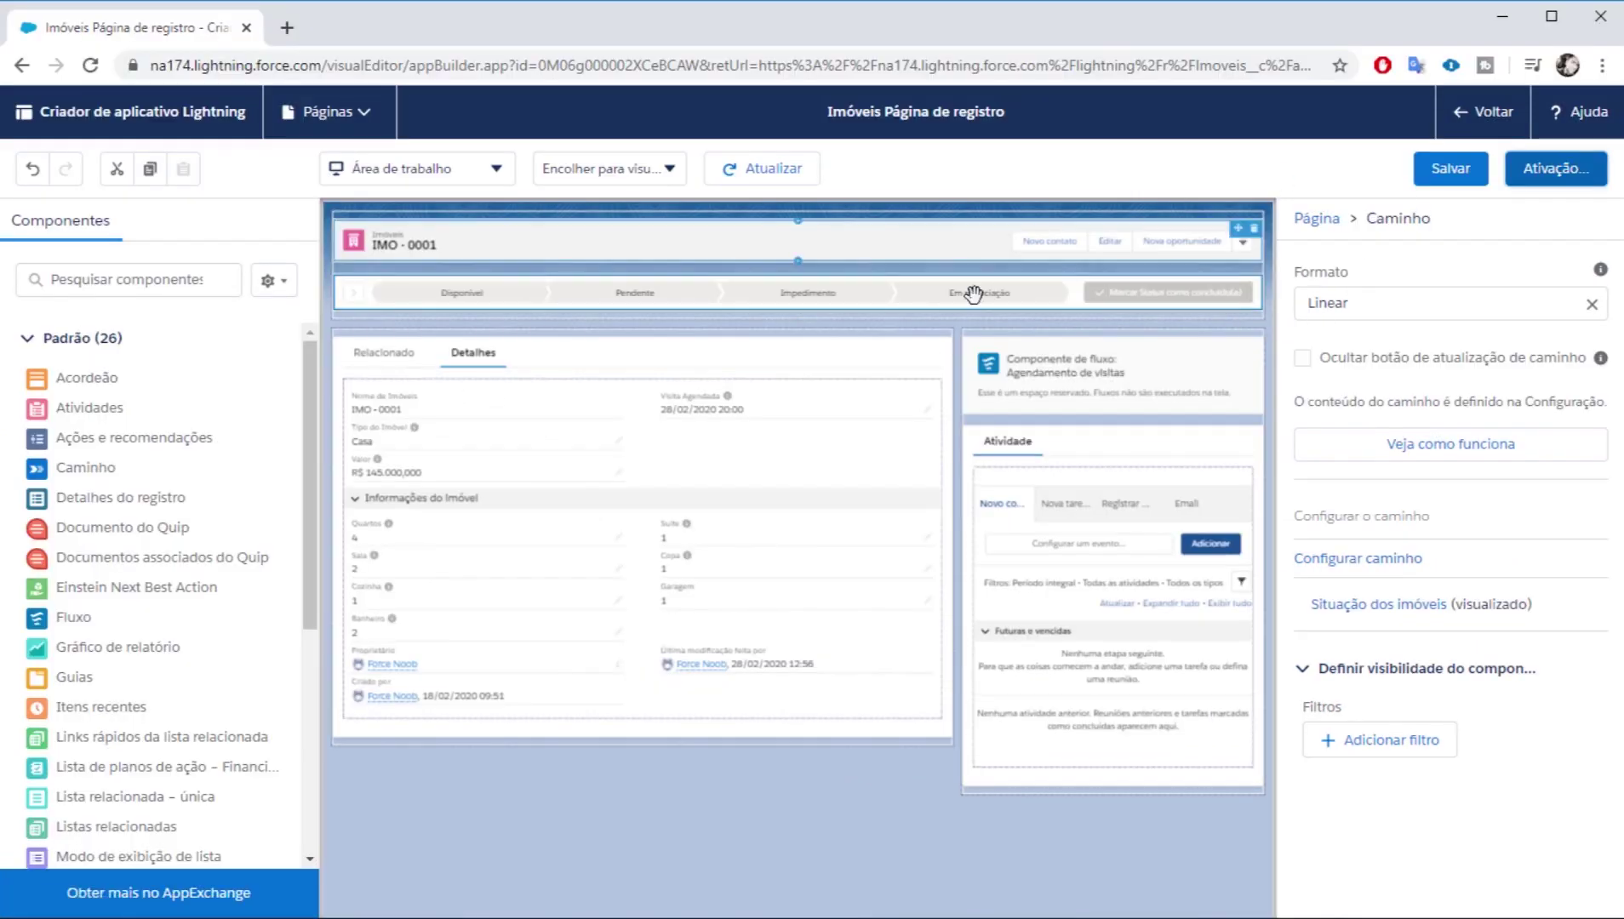
{"action": "left_click", "coordinate": [1449, 170]}
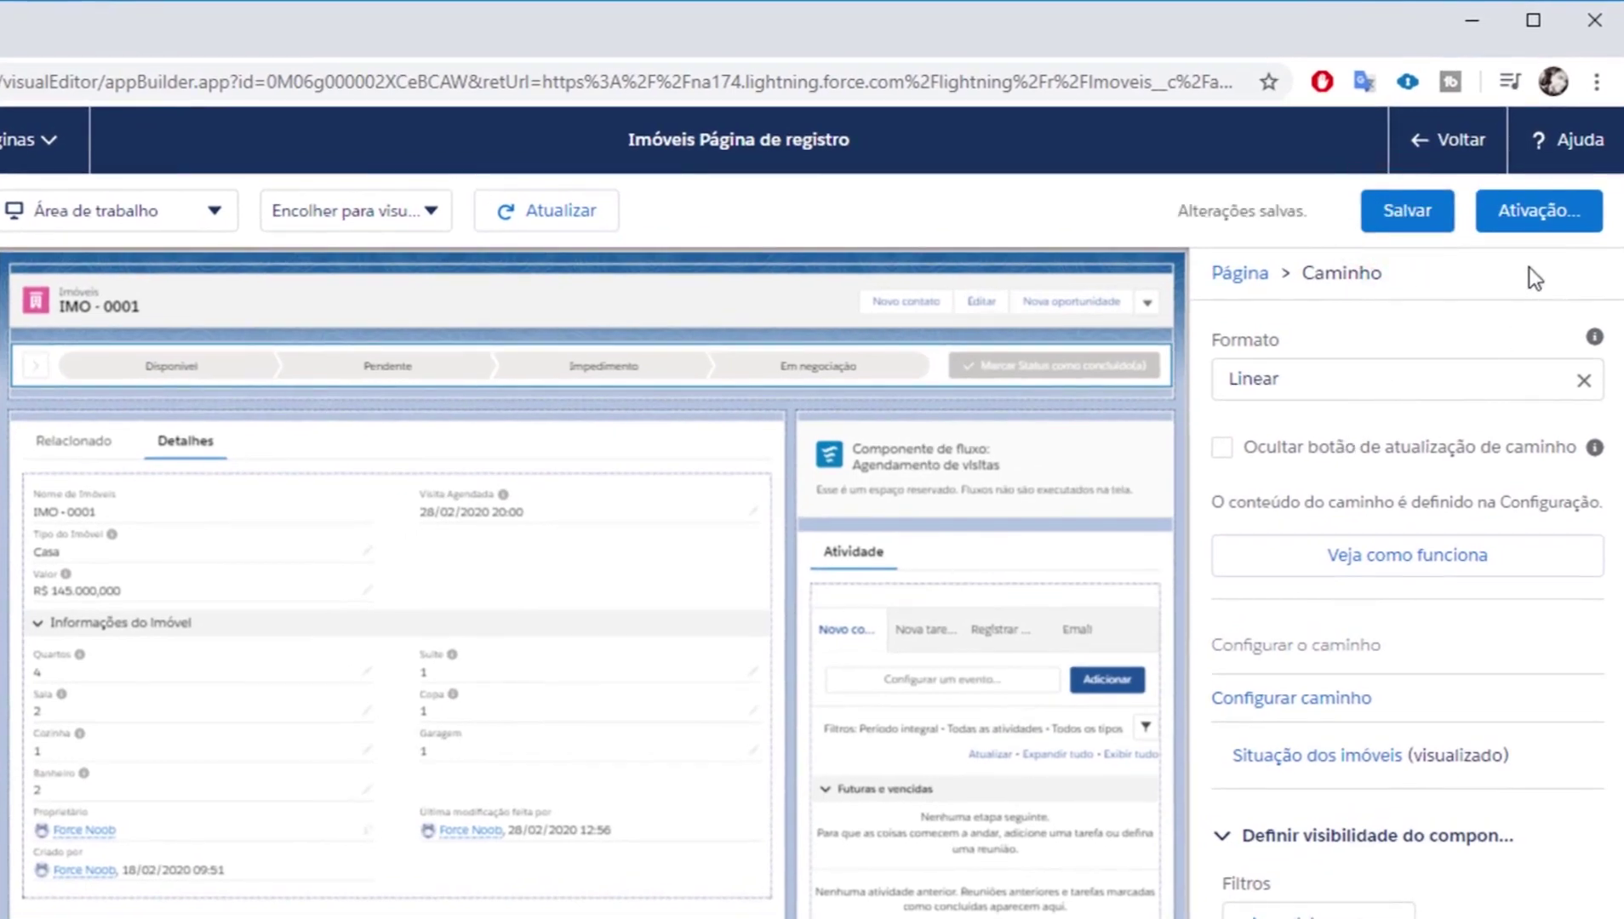
Step: Activate the Imóveis record page as the organization default for Desktop e telefone and save the page
{"action": "left_click", "coordinate": [1532, 211]}
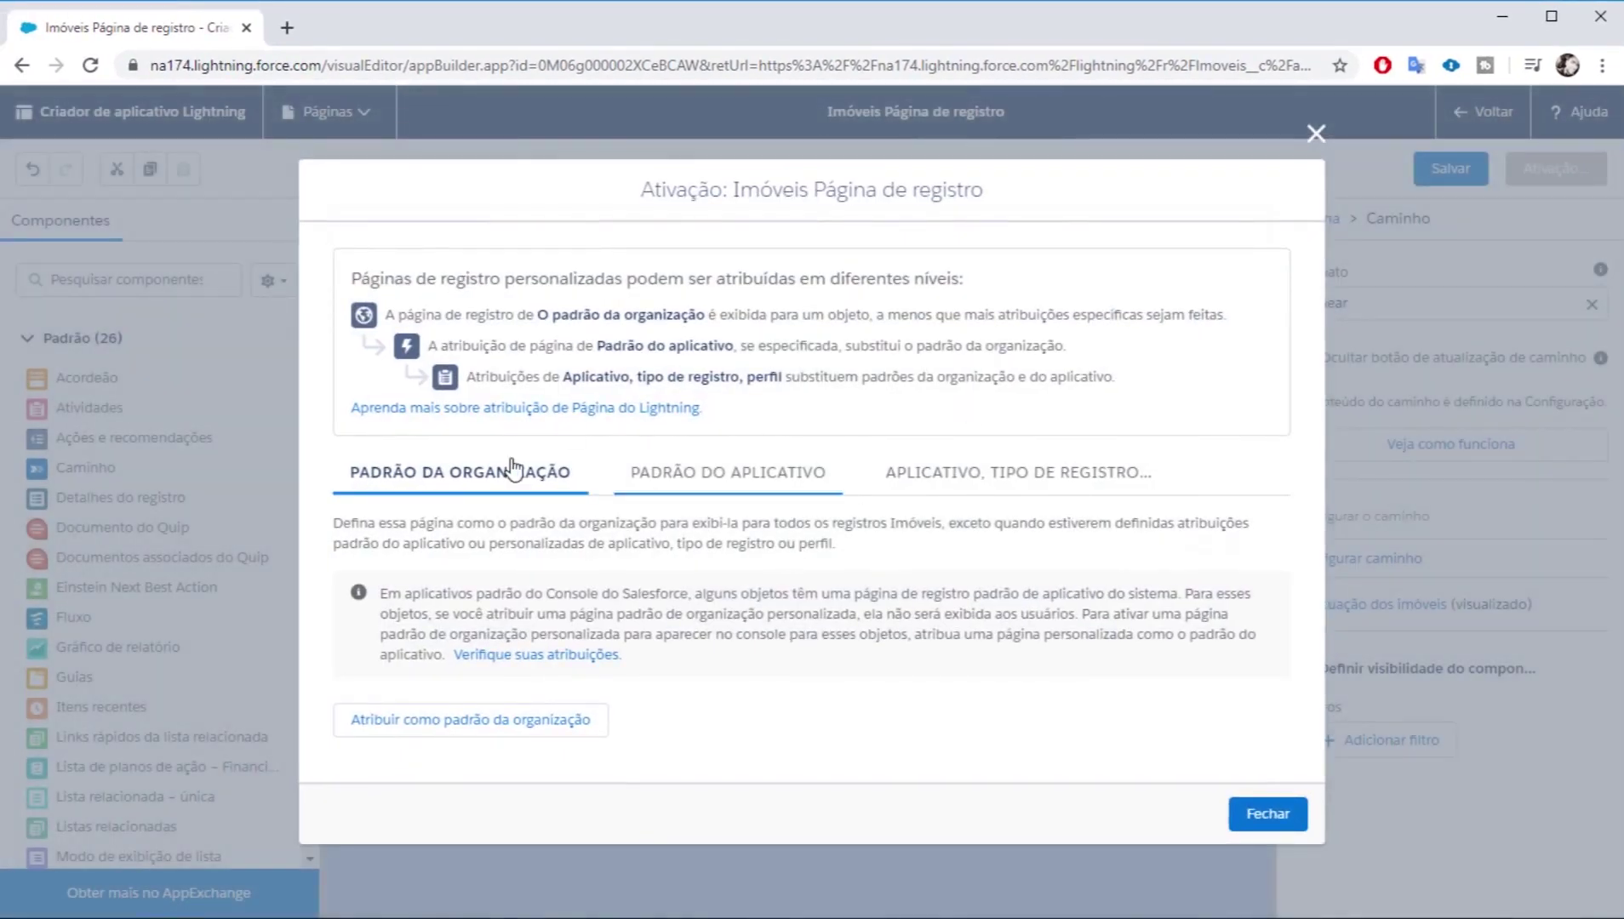
{"action": "left_click", "coordinate": [487, 726]}
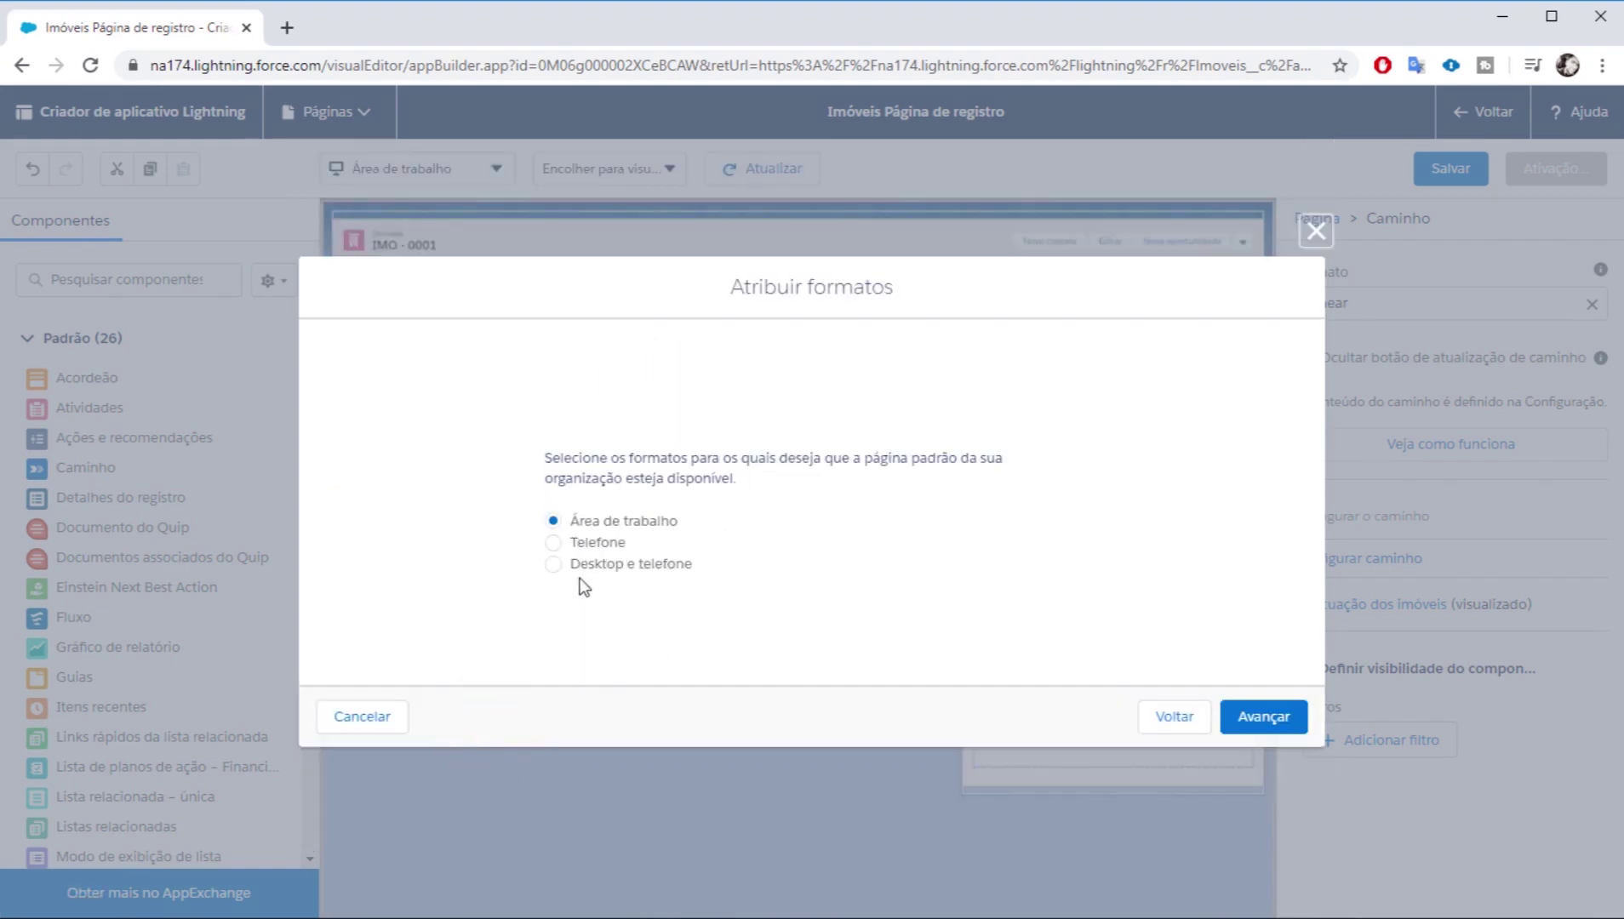
{"action": "left_click", "coordinate": [553, 563]}
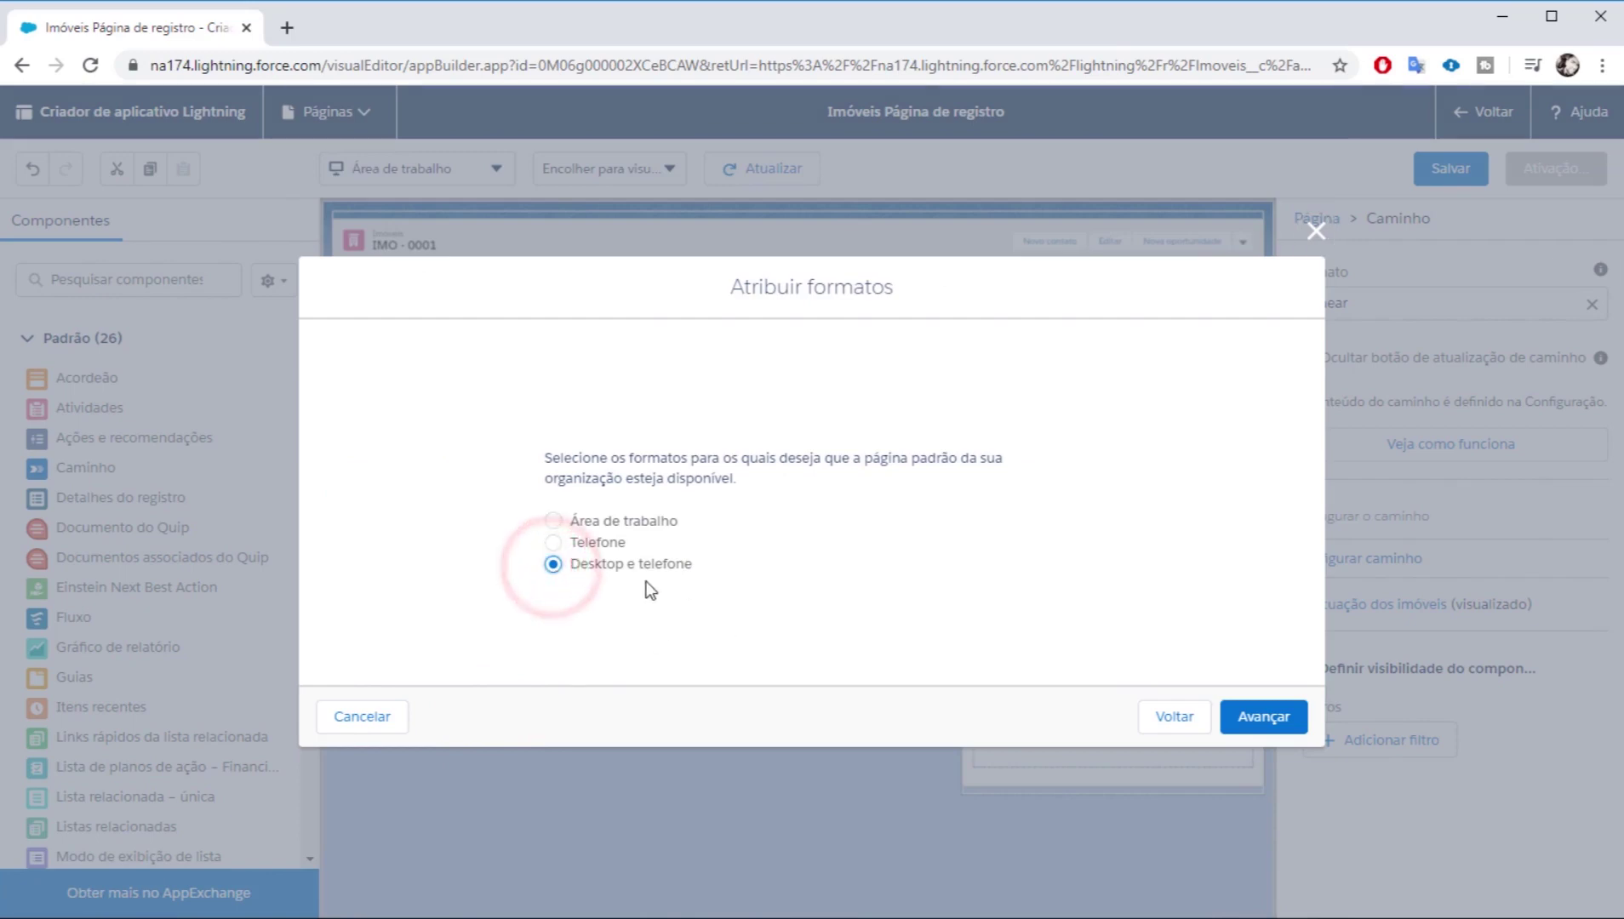
{"action": "left_click", "coordinate": [1277, 716]}
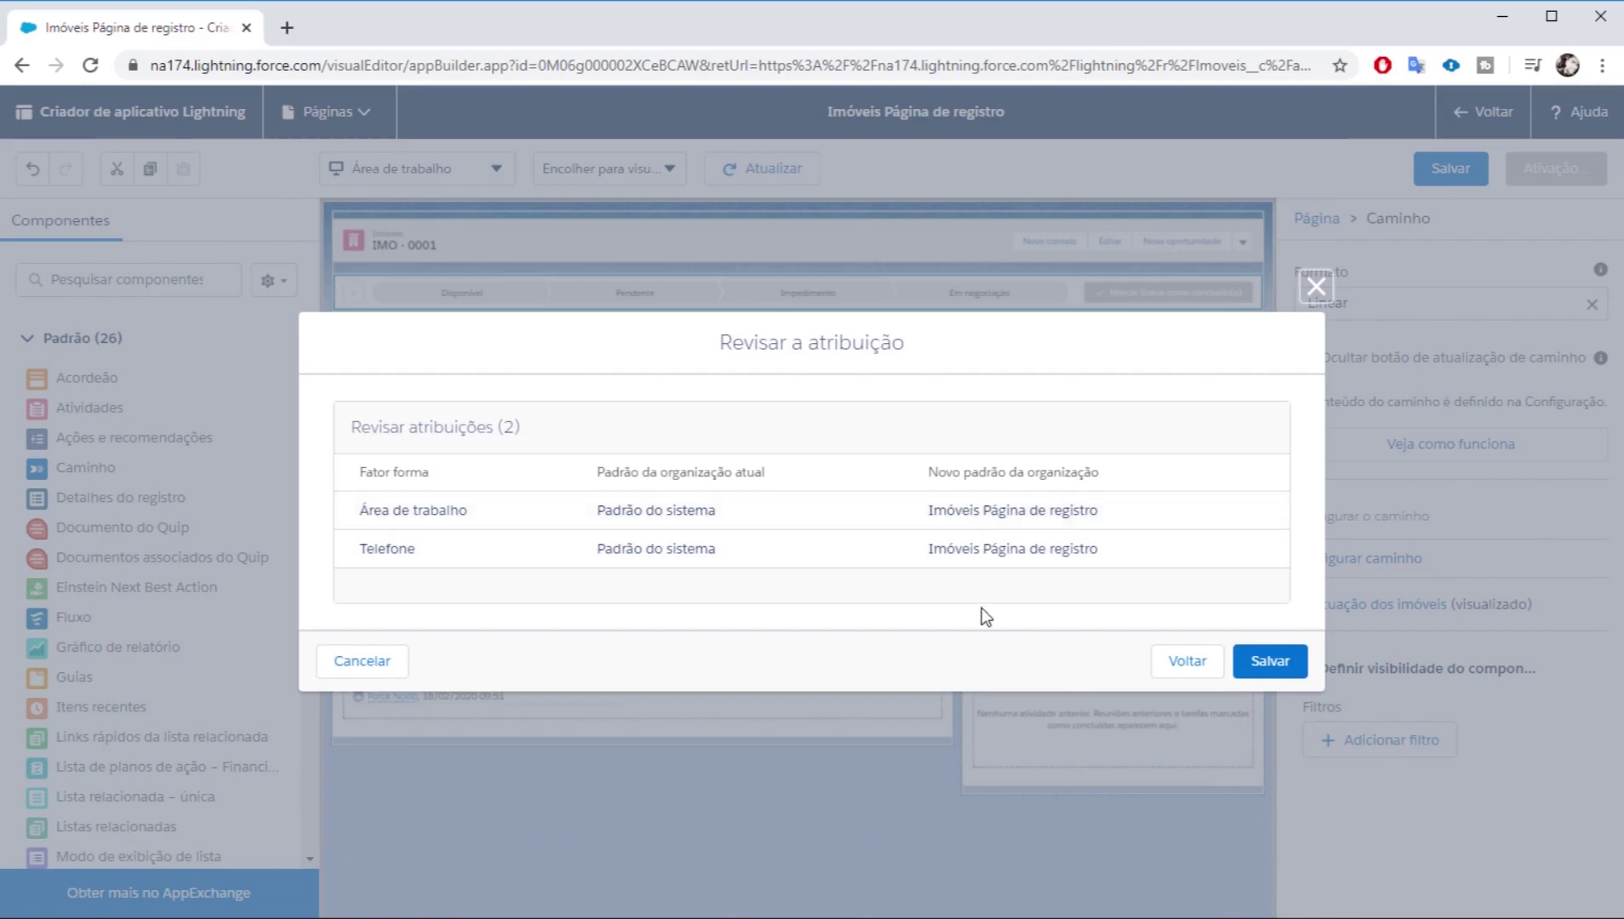
{"action": "left_click", "coordinate": [1304, 666]}
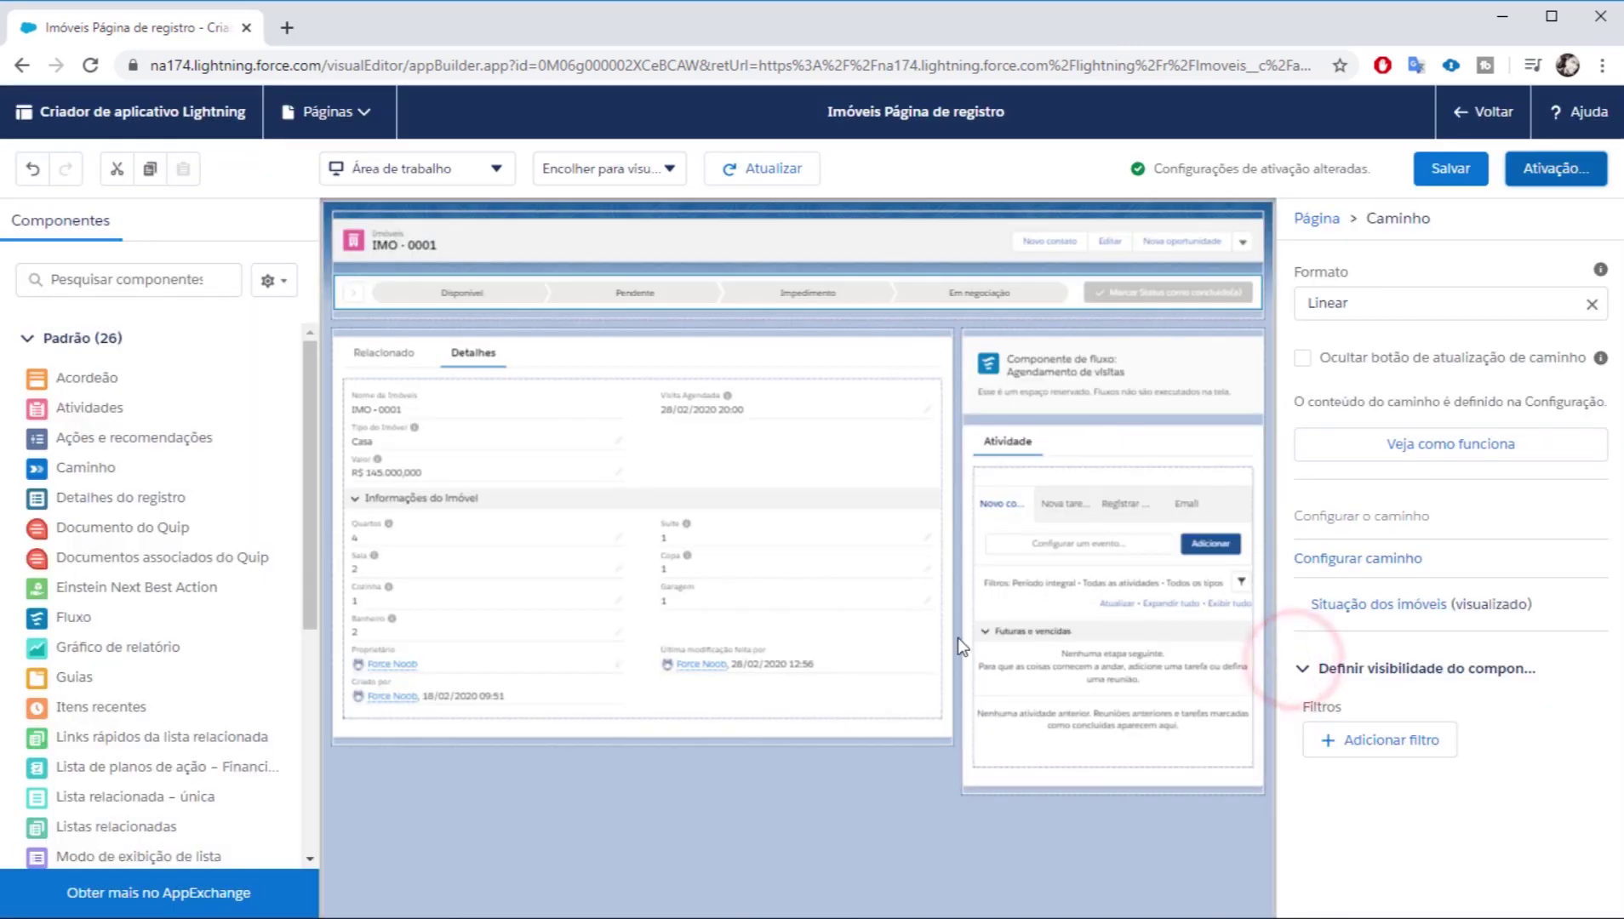
{"action": "left_click", "coordinate": [1451, 172]}
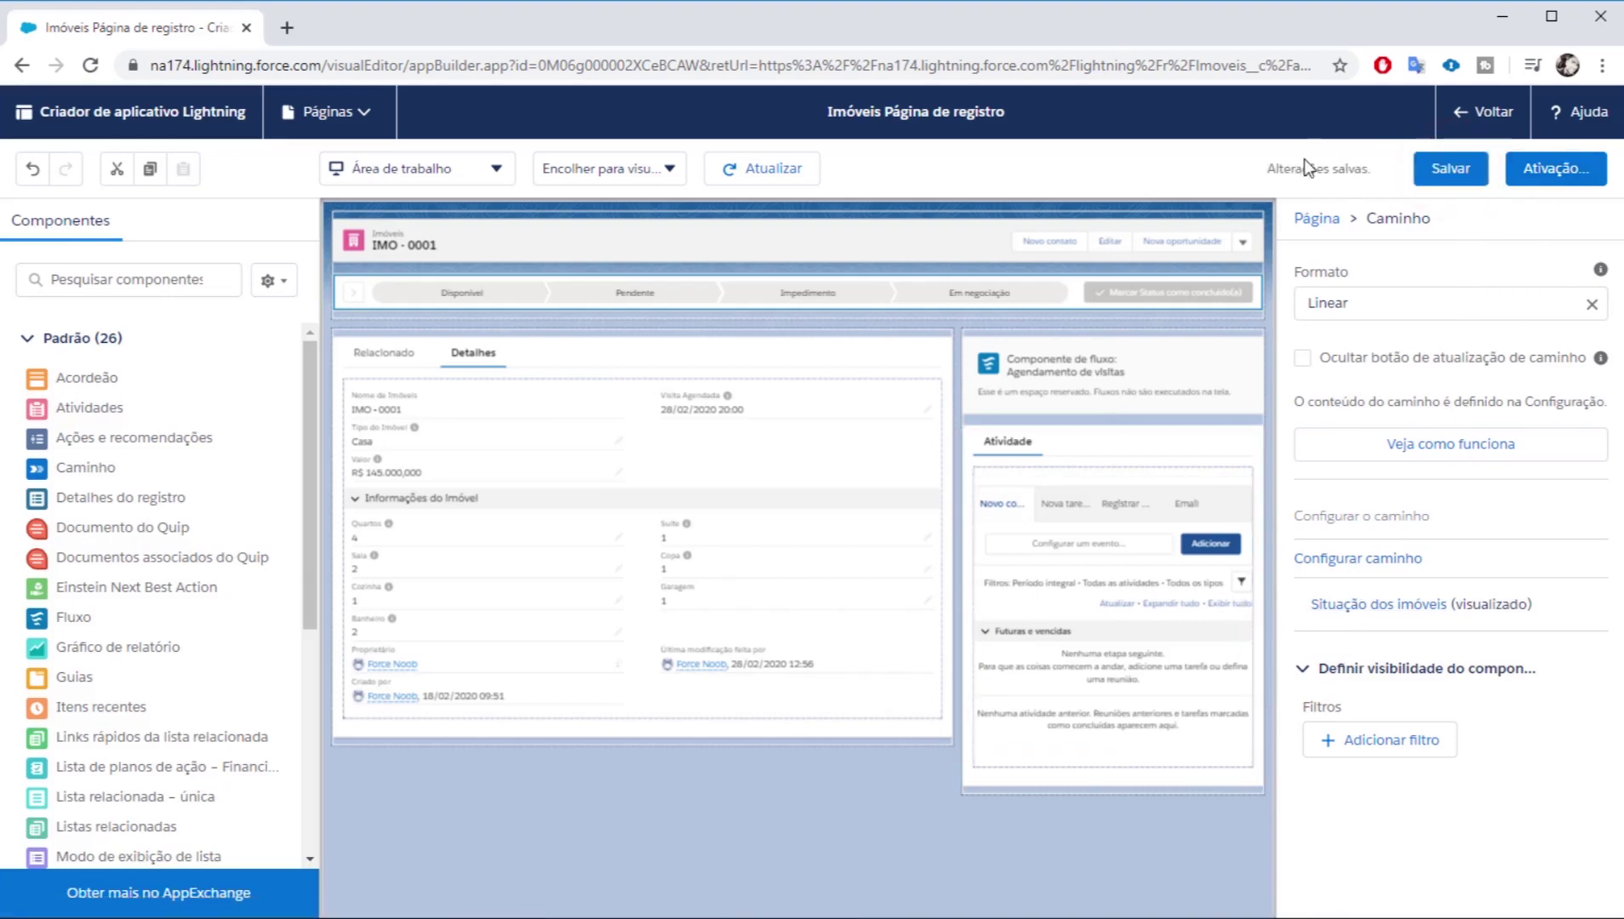
Step: Return to the IMO - 0001 record and check the guidance shown for the Disponível stage of its path
{"action": "left_click", "coordinate": [1466, 126]}
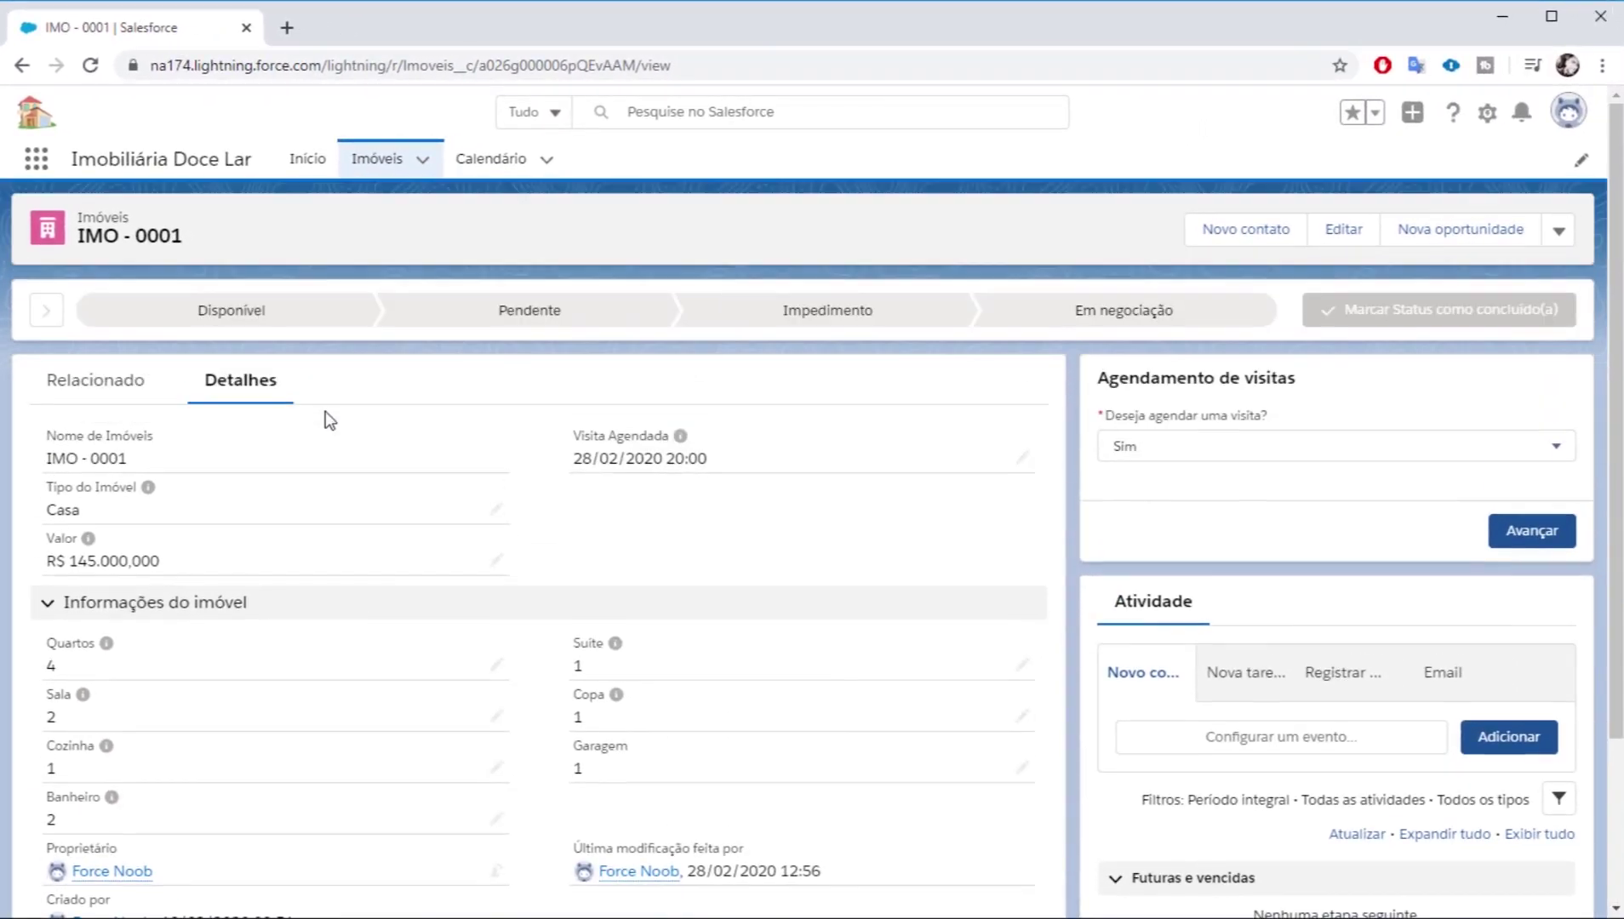
{"action": "left_click", "coordinate": [46, 310]}
{"action": "left_click", "coordinate": [207, 316]}
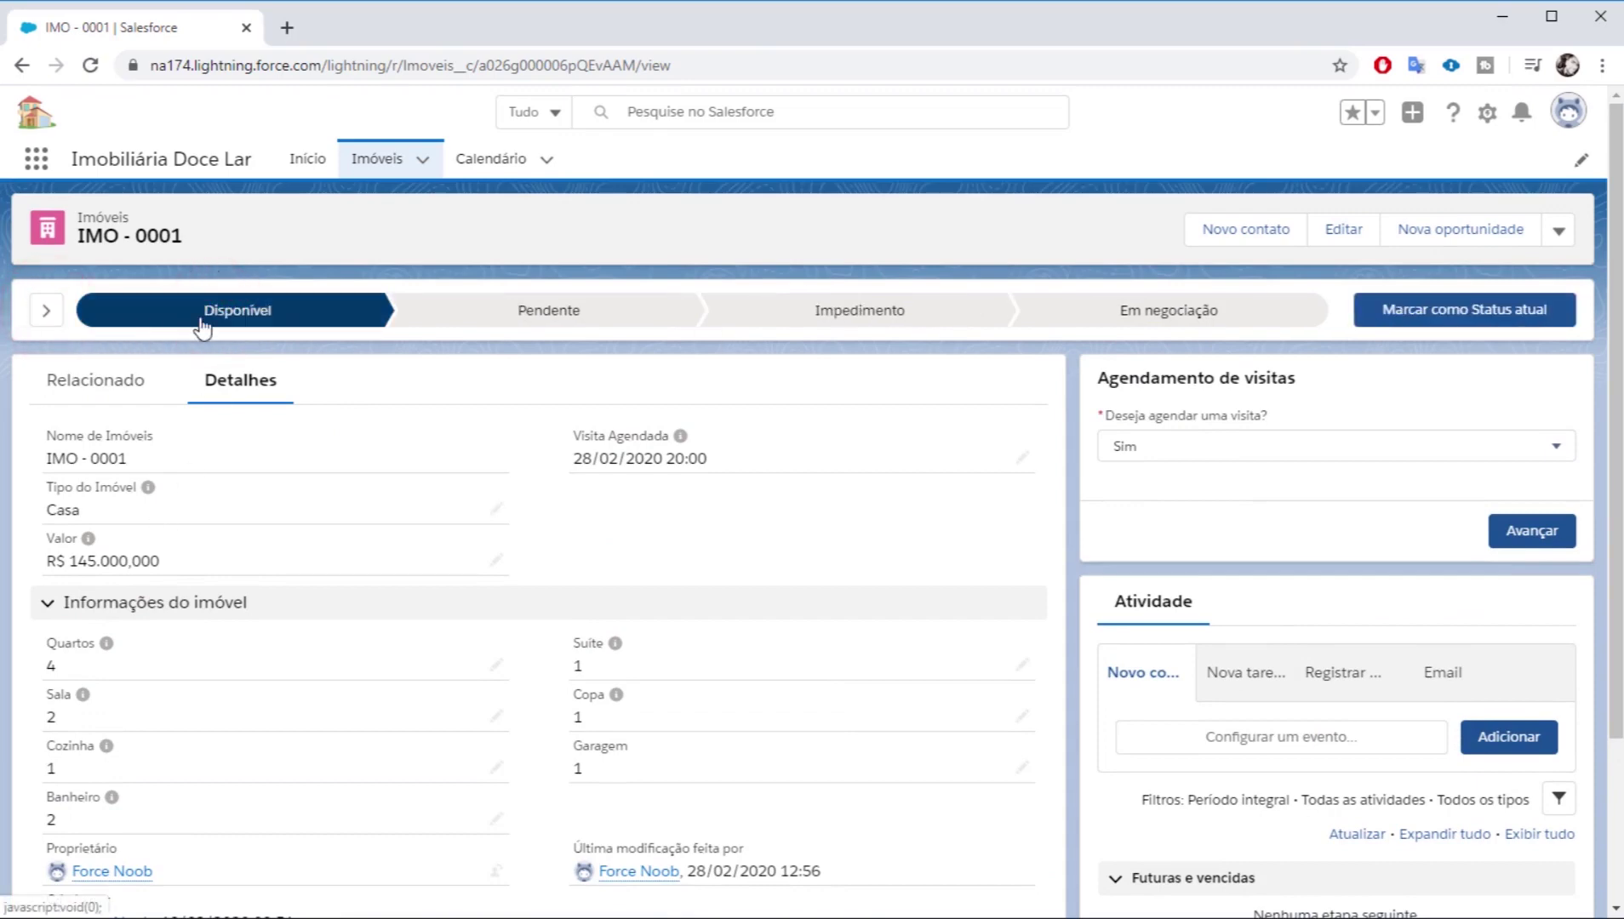
{"action": "left_click", "coordinate": [44, 313]}
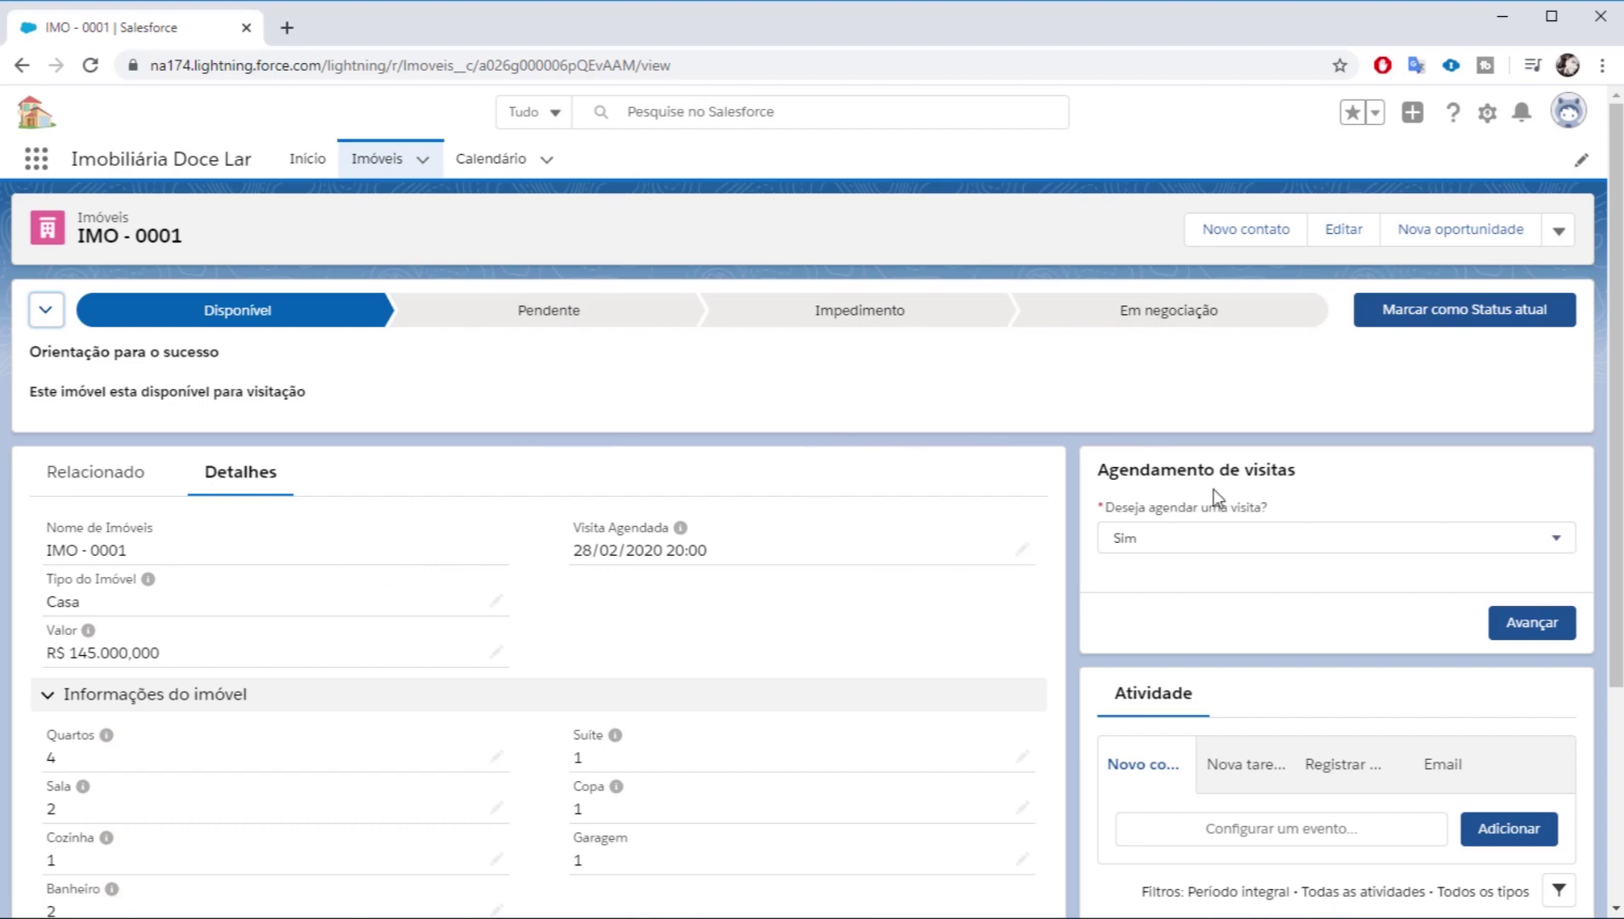
{"action": "left_click", "coordinate": [41, 316]}
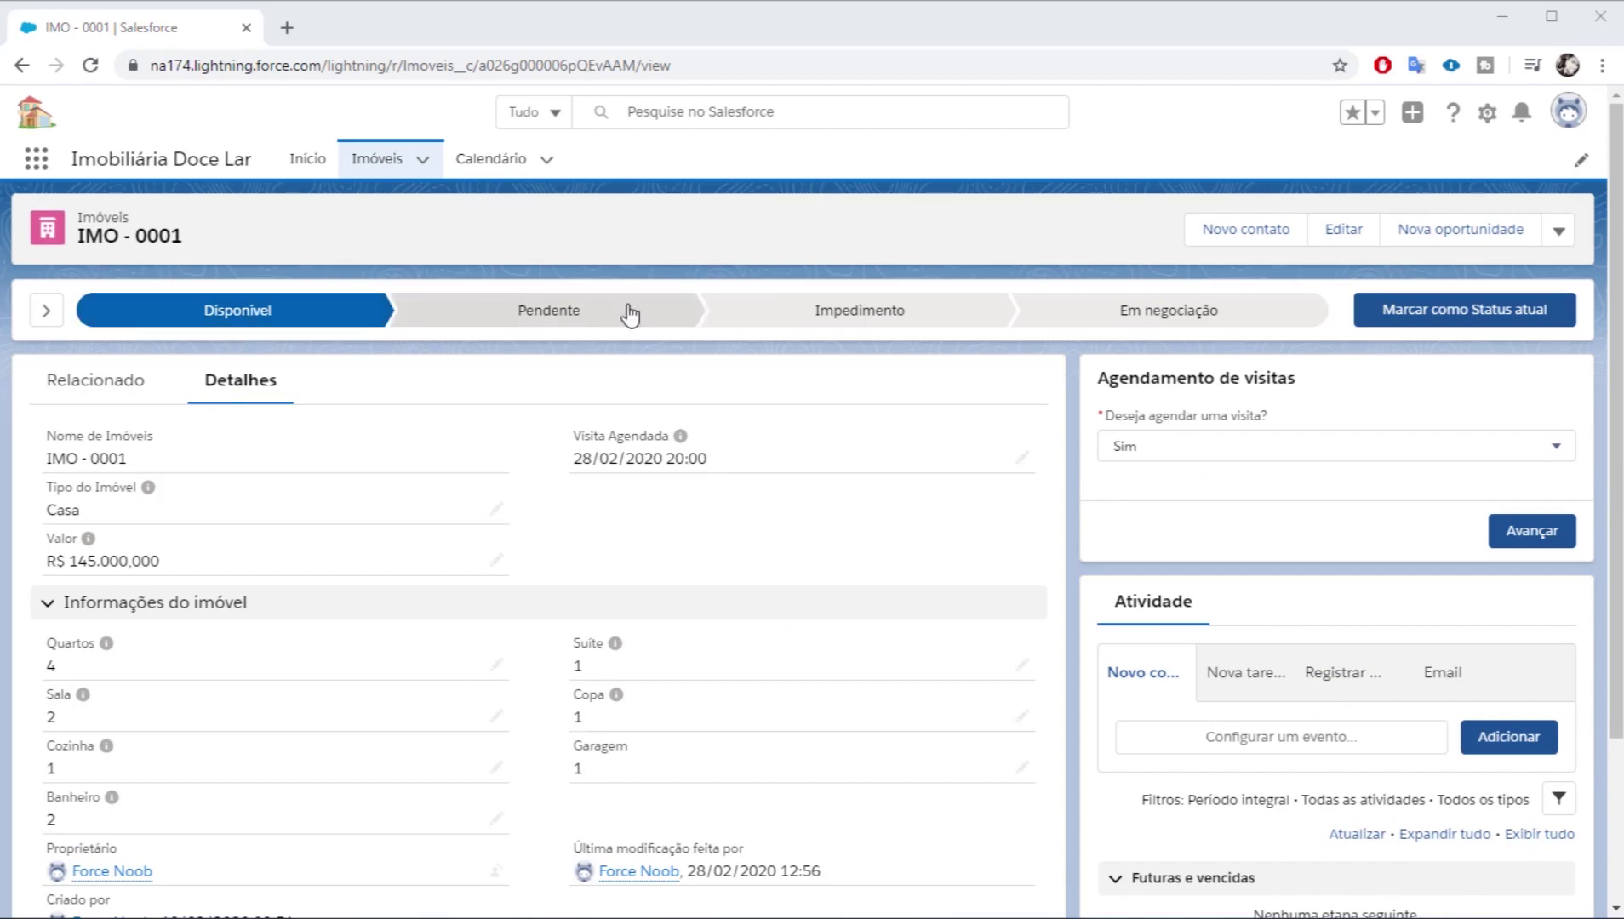
Step: Open the IMO - 0006 and IMO - 0003 property records and check the status path on each
{"action": "left_click", "coordinate": [377, 159]}
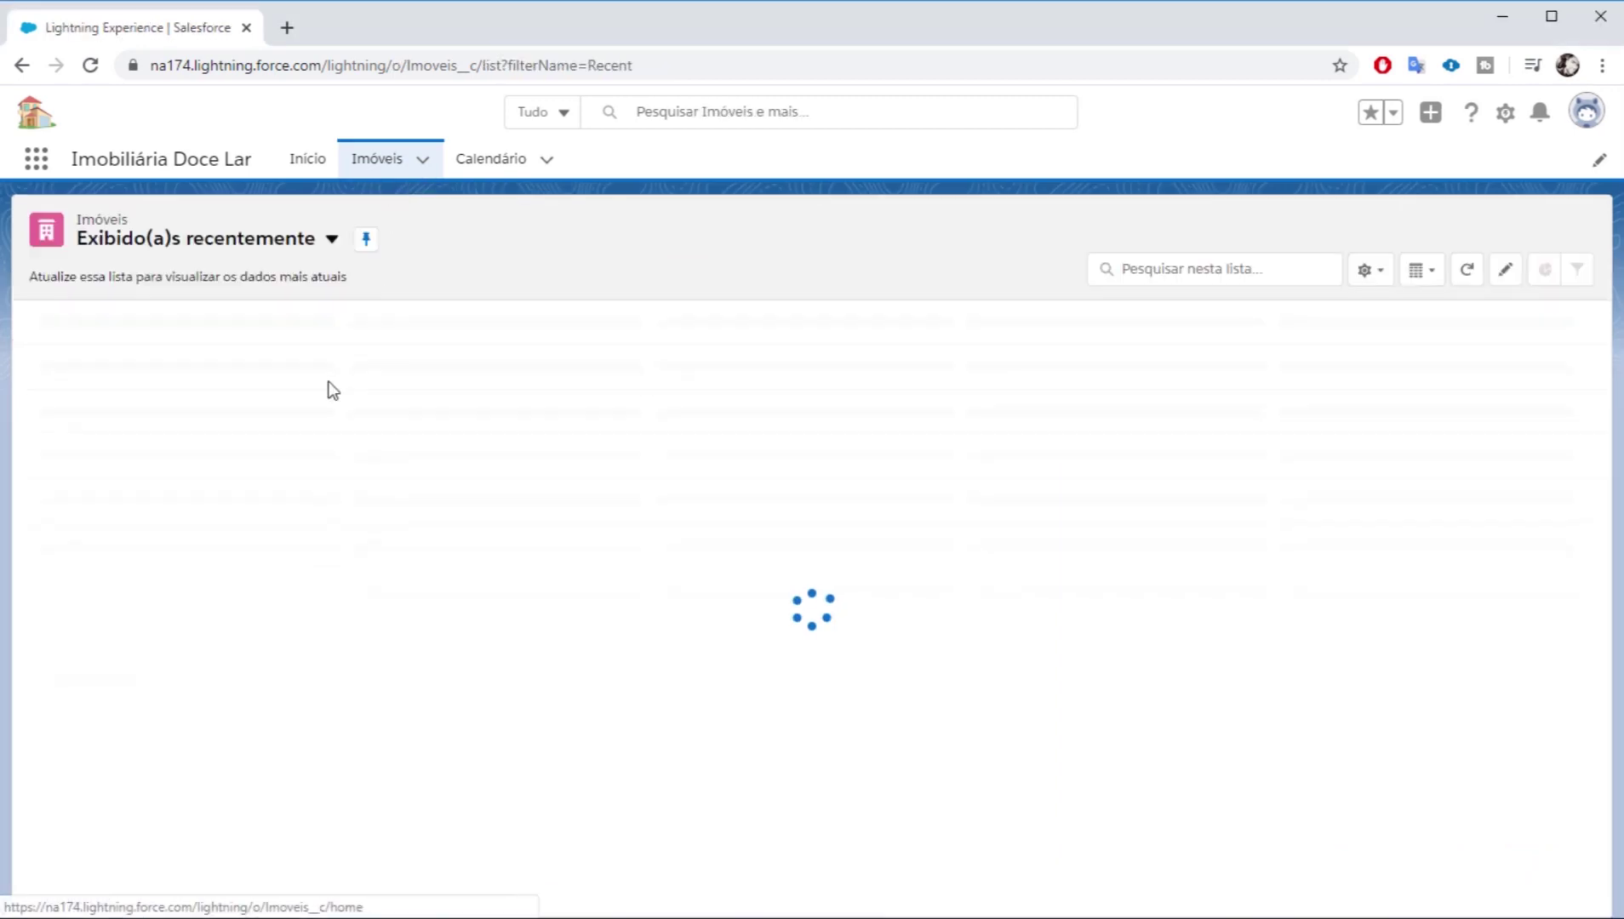
{"action": "left_click", "coordinate": [175, 383]}
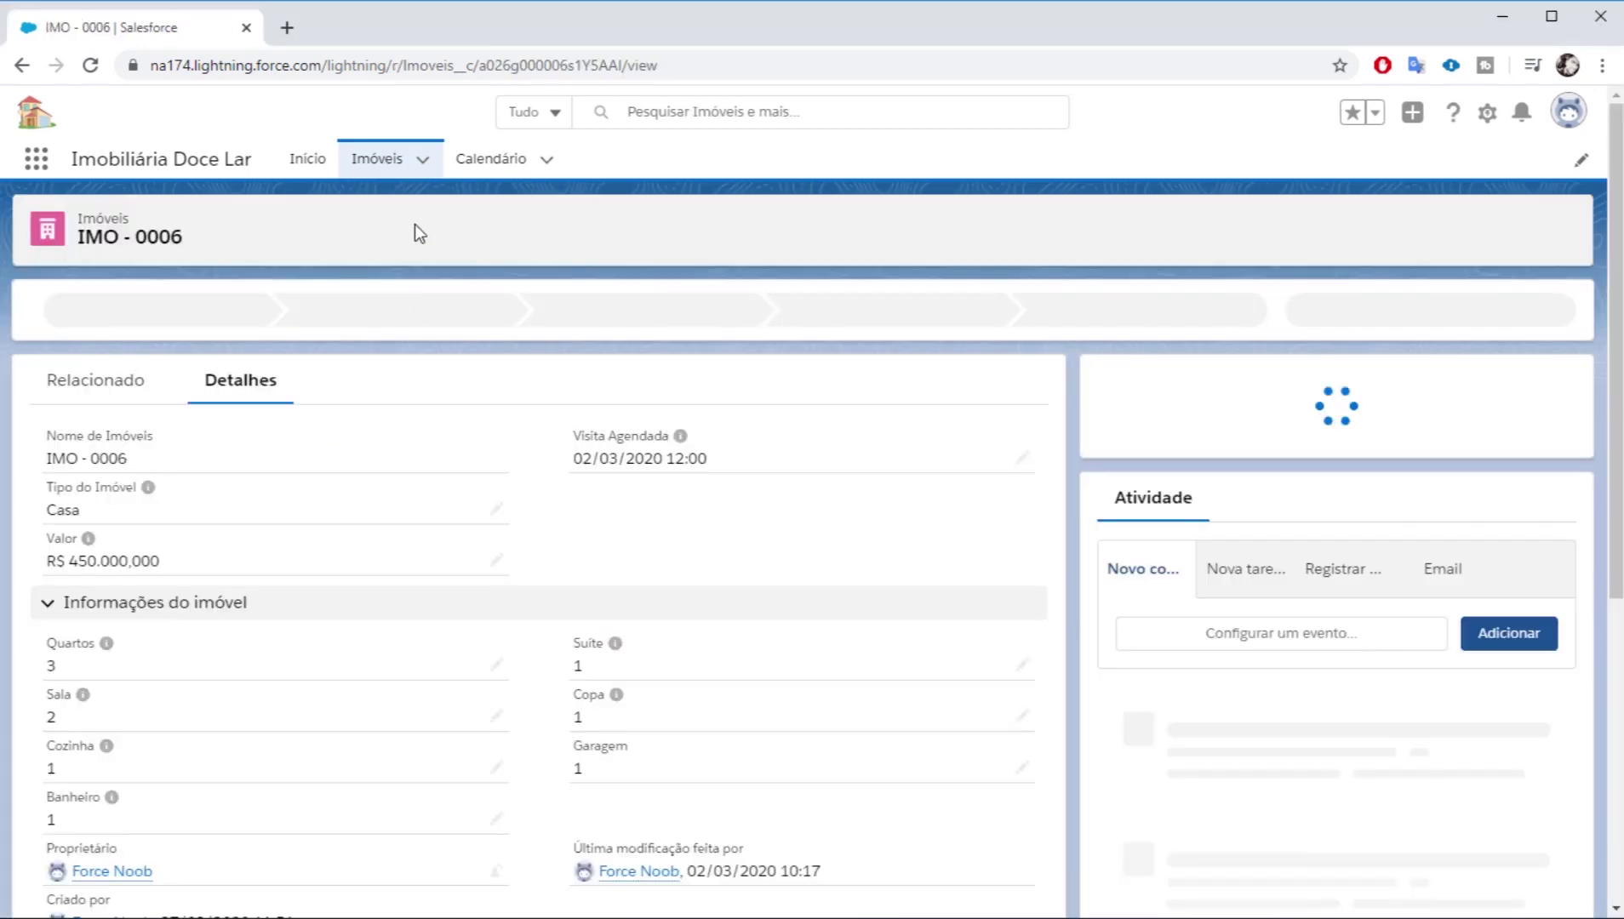
{"action": "left_click", "coordinate": [379, 165]}
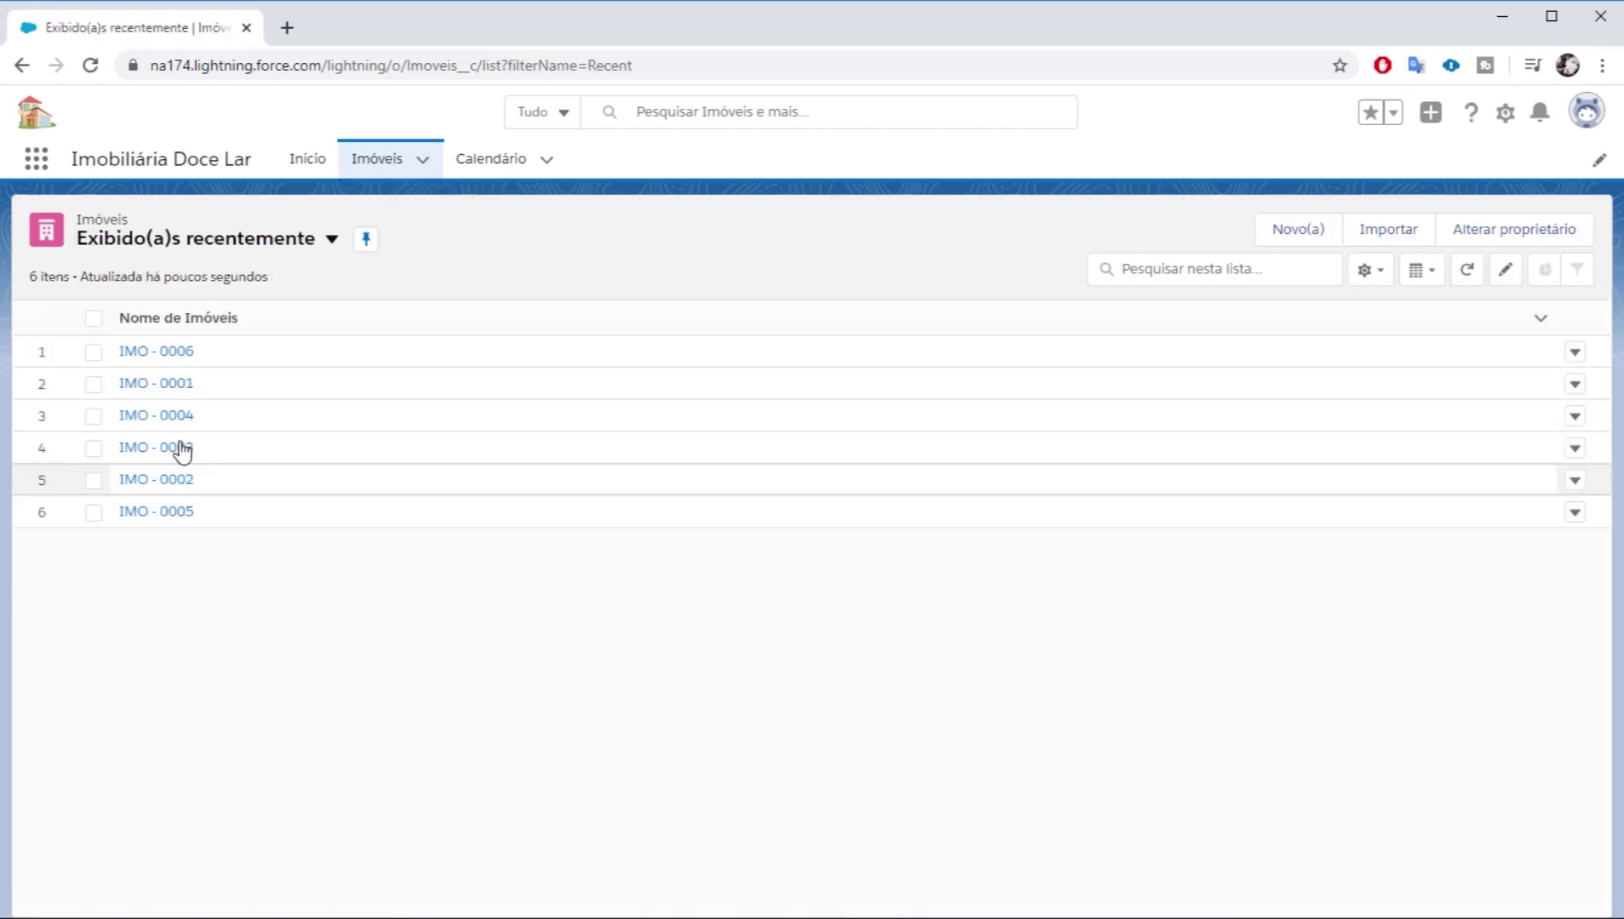
{"action": "left_click", "coordinate": [189, 451]}
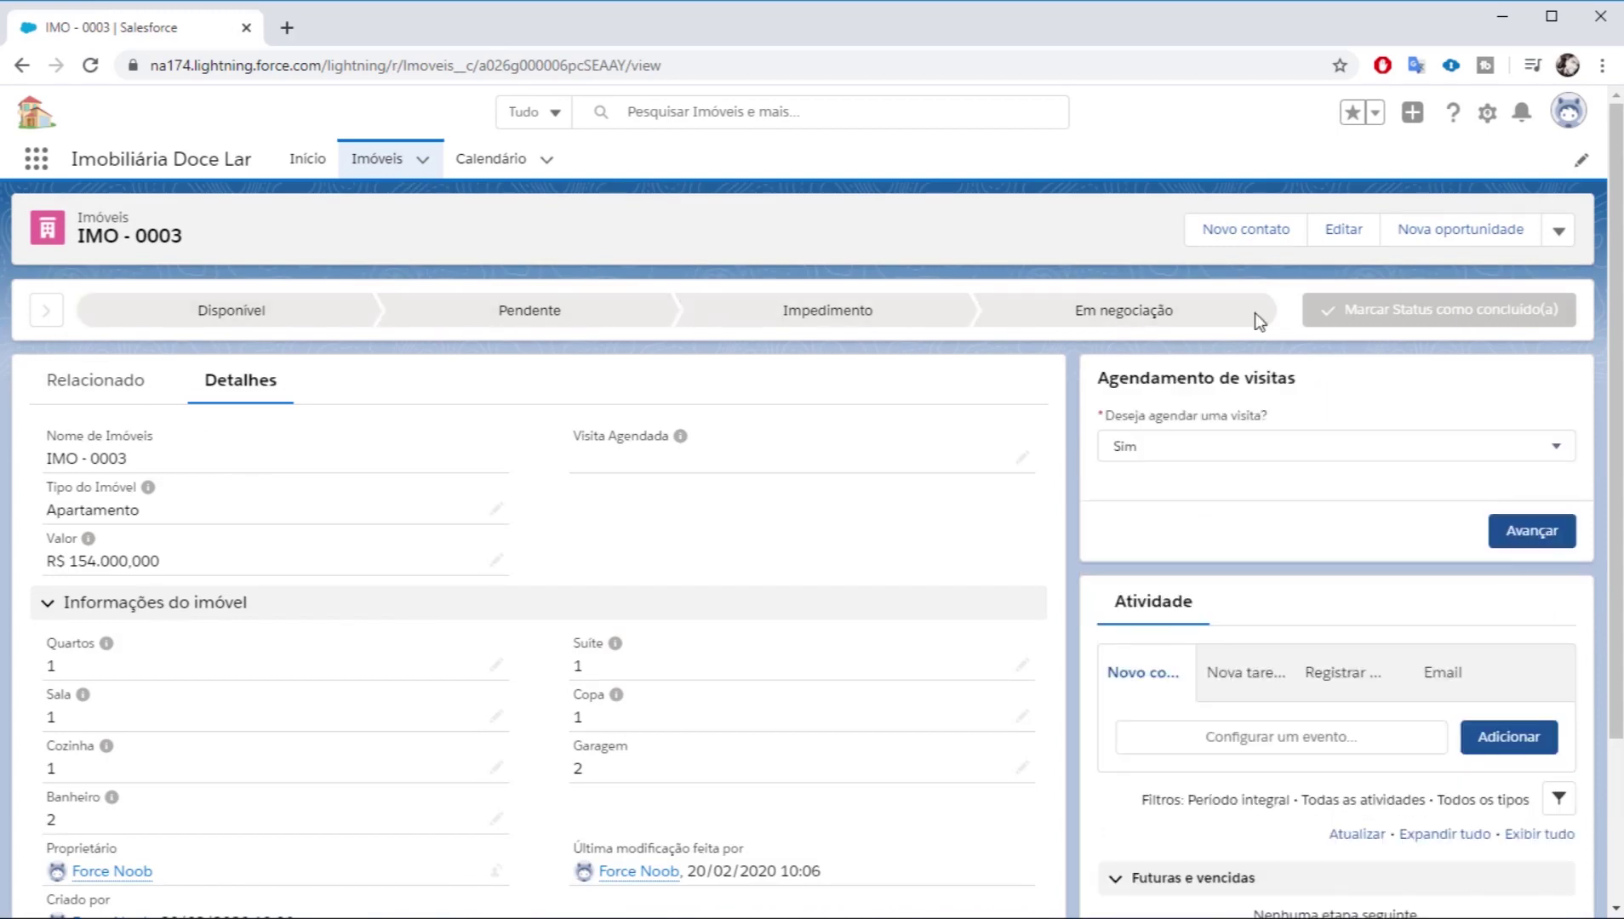
{"action": "left_click", "coordinate": [405, 170]}
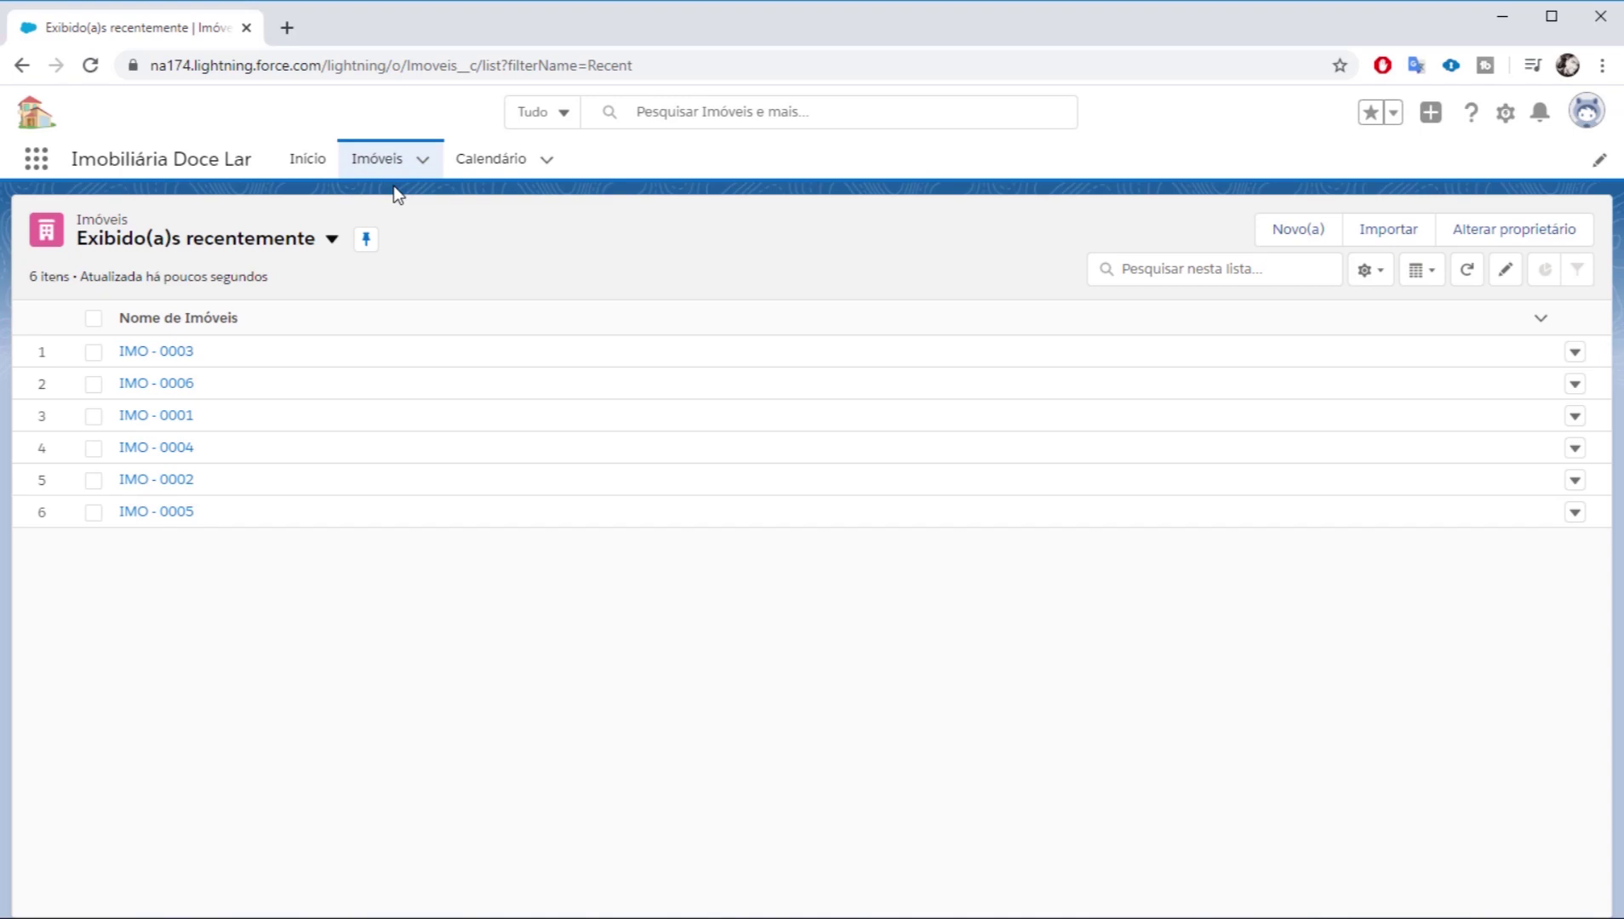
{"action": "left_click", "coordinate": [170, 352]}
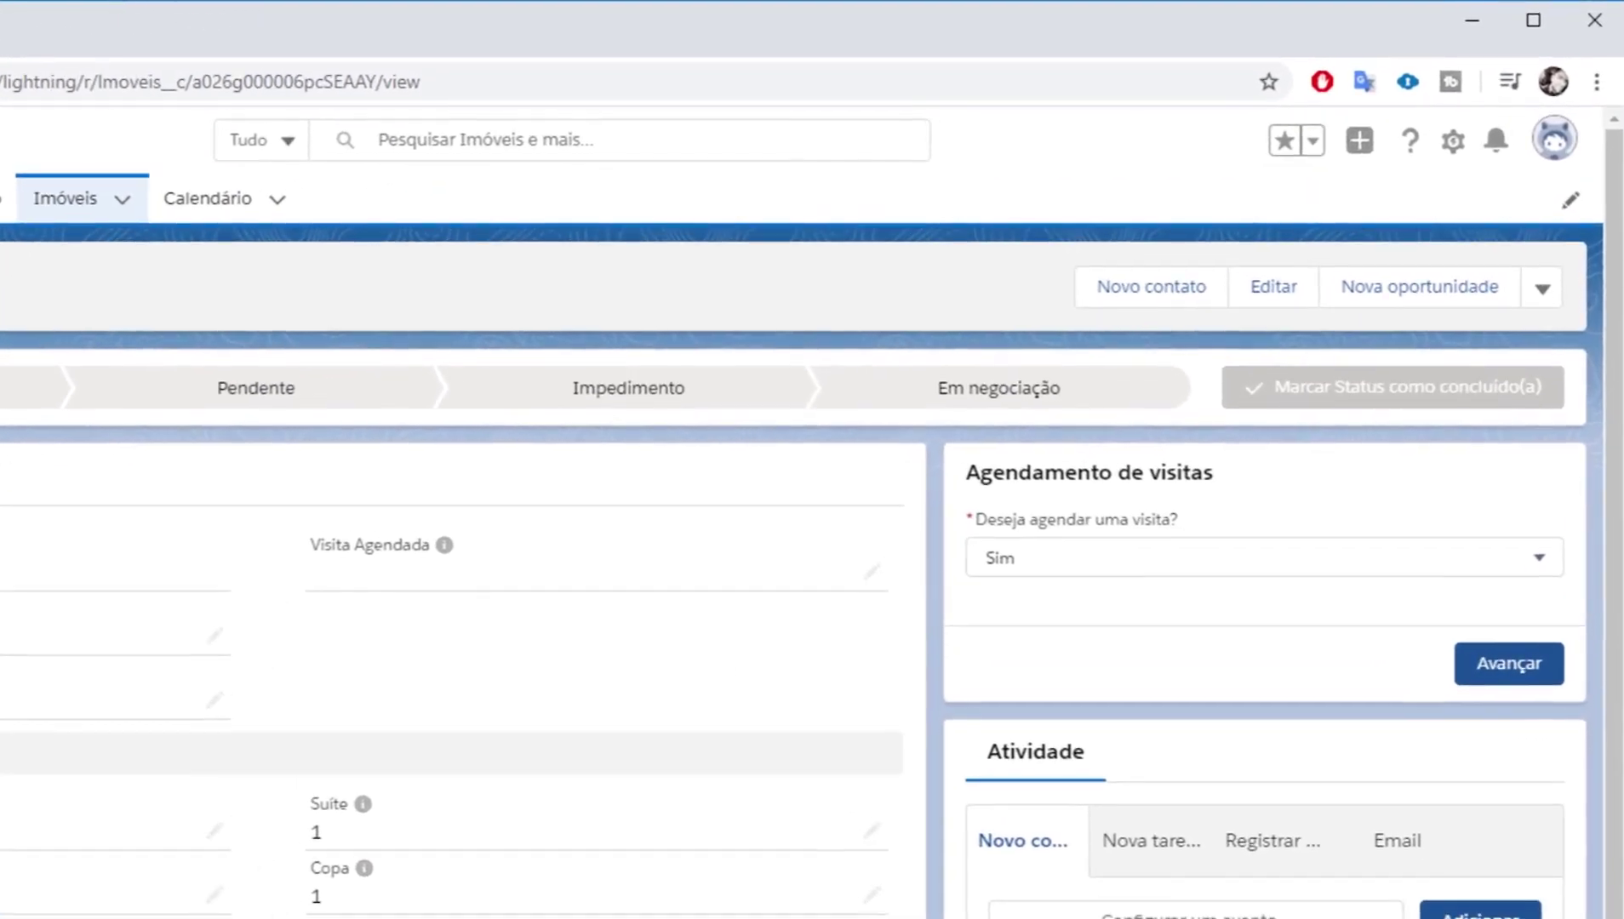
Step: Find Process Builder in Setup, open the Agendamento de compromisso process, and deactivate its current version
{"action": "left_click", "coordinate": [1453, 143]}
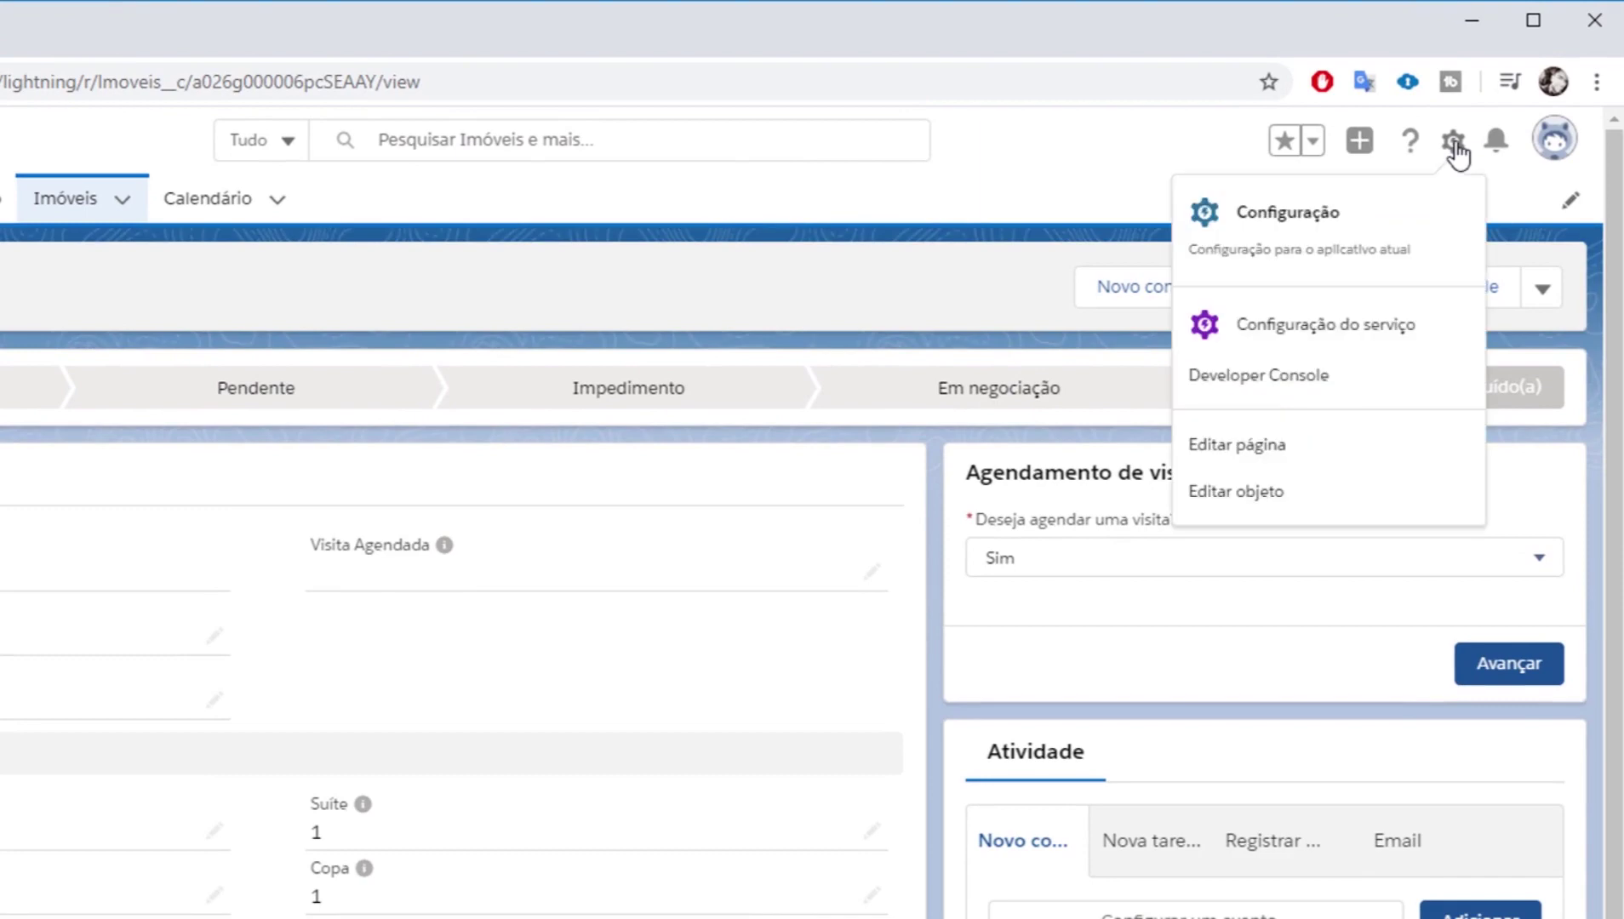
{"action": "left_click", "coordinate": [1296, 227]}
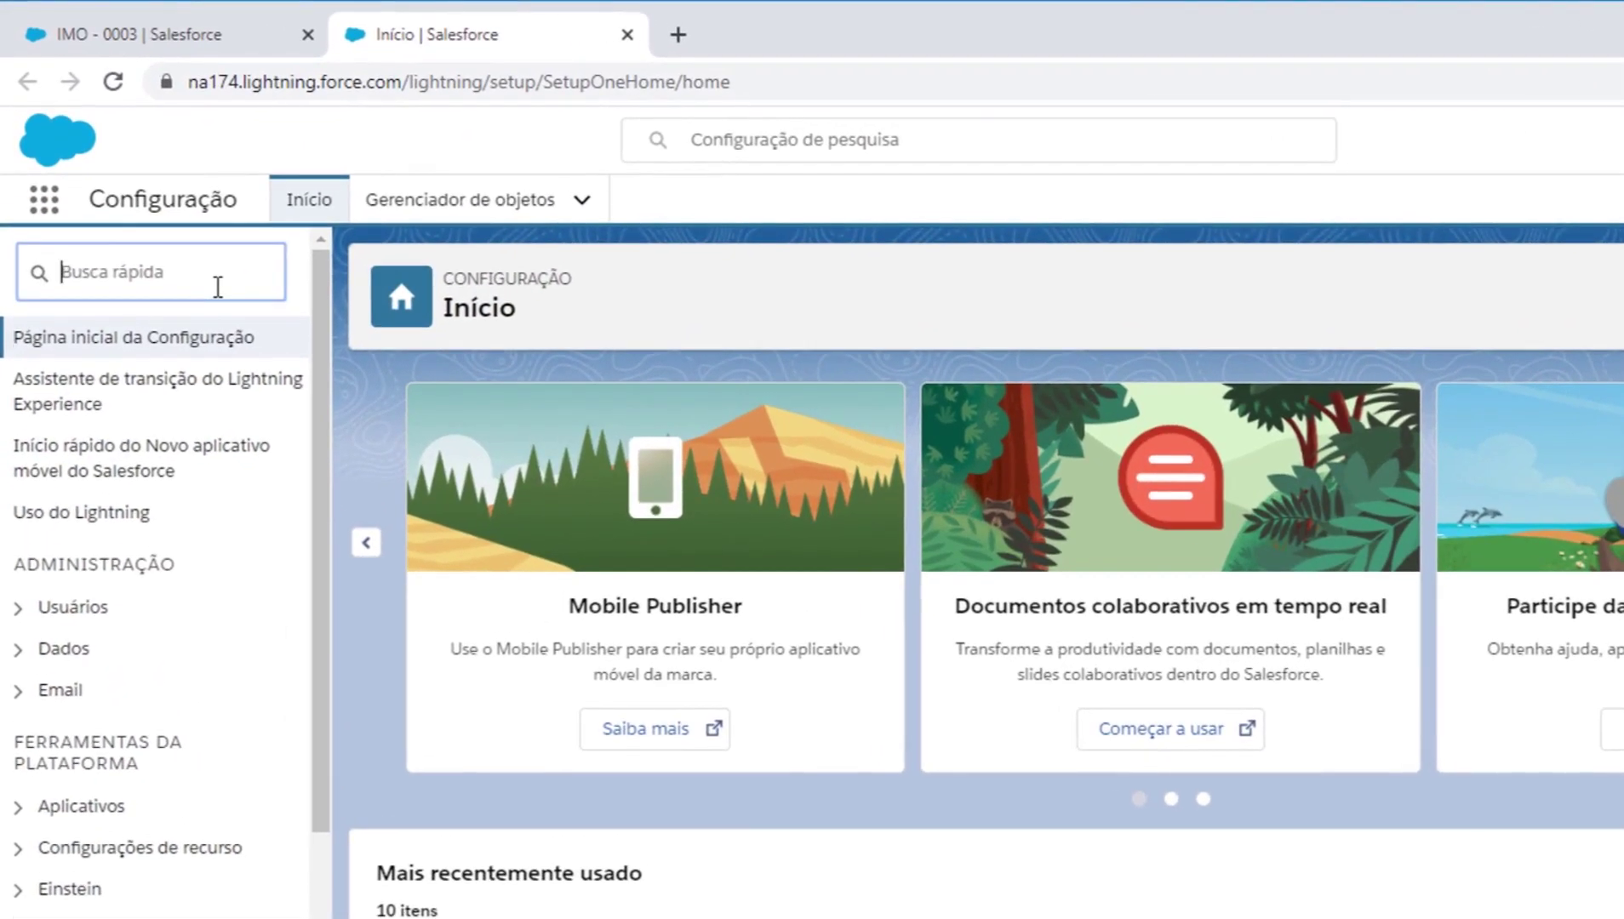
{"action": "type", "text": "Process Builder"}
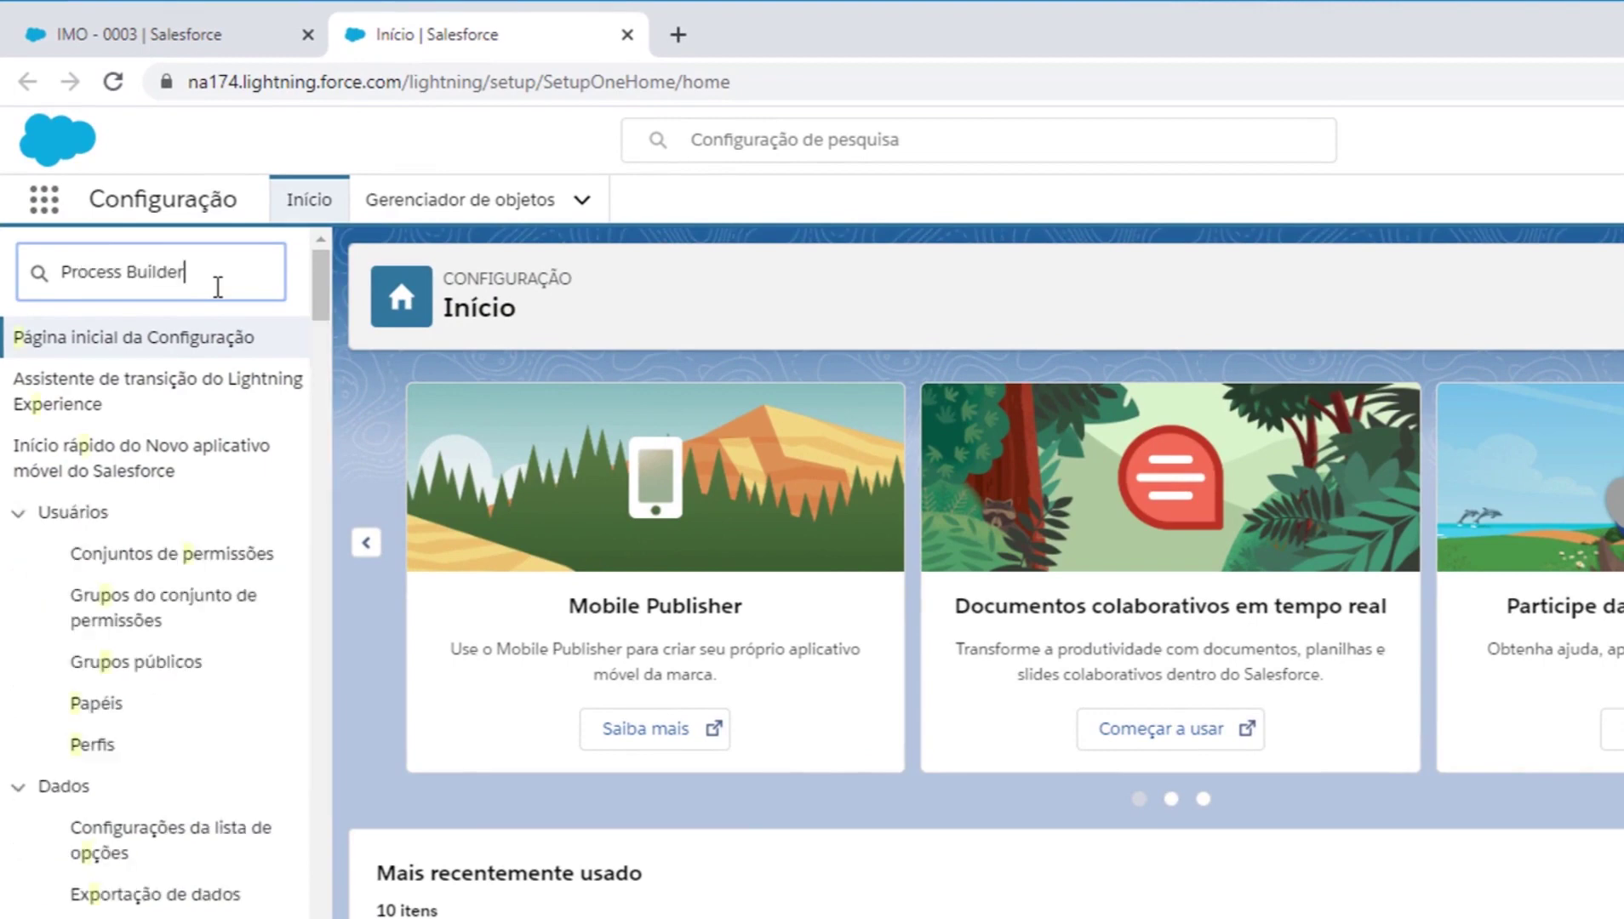
{"action": "left_click", "coordinate": [119, 381]}
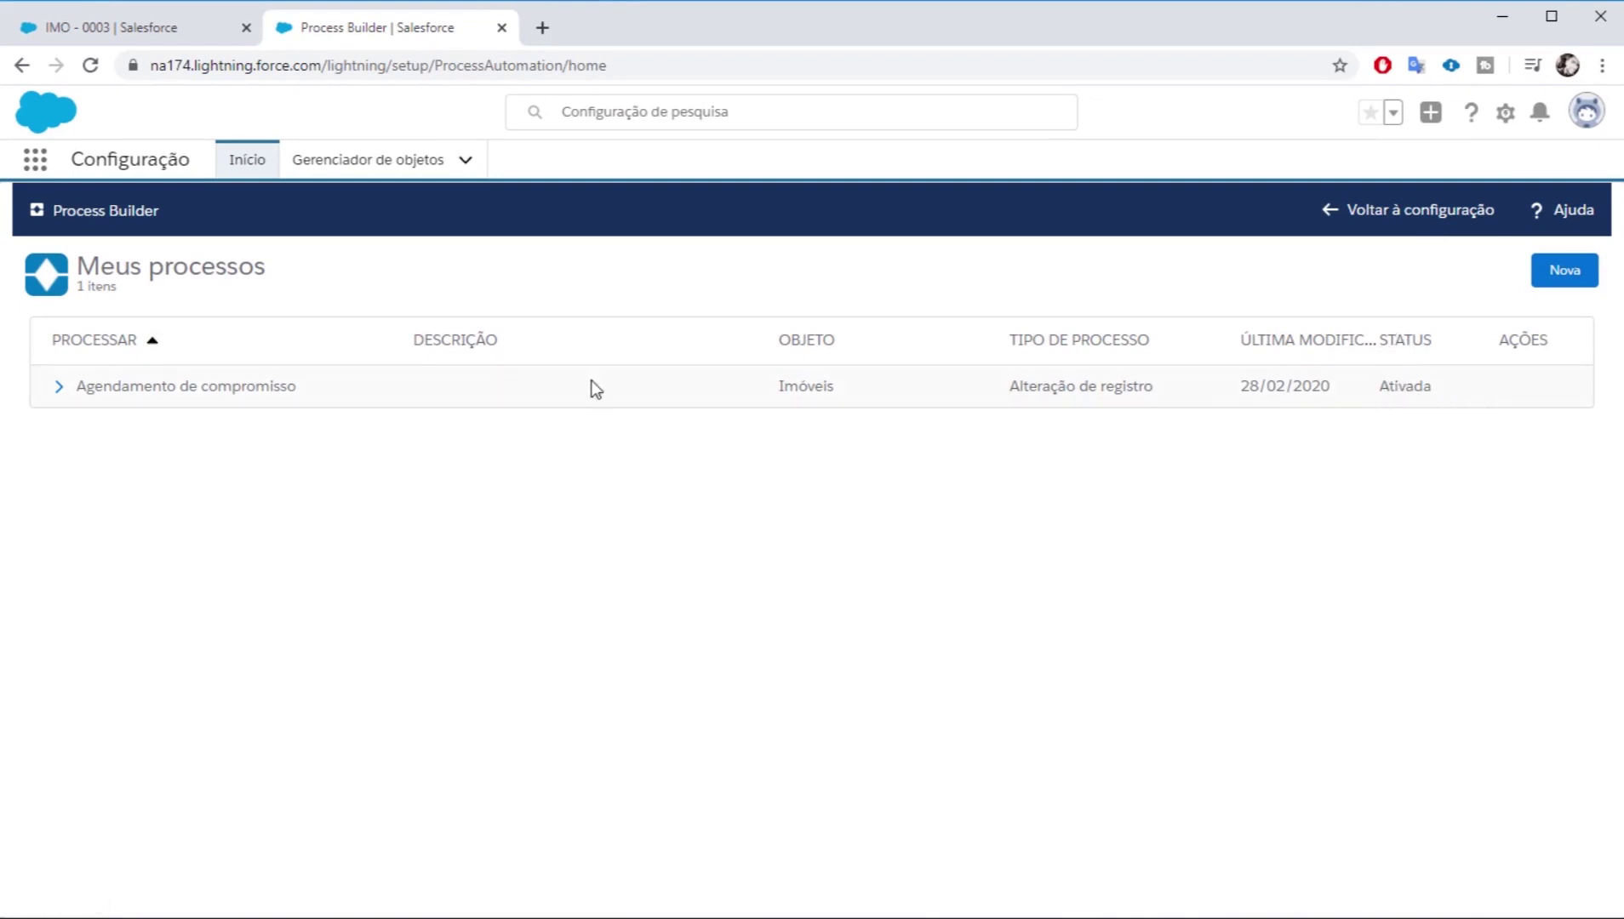
{"action": "left_click", "coordinate": [190, 390]}
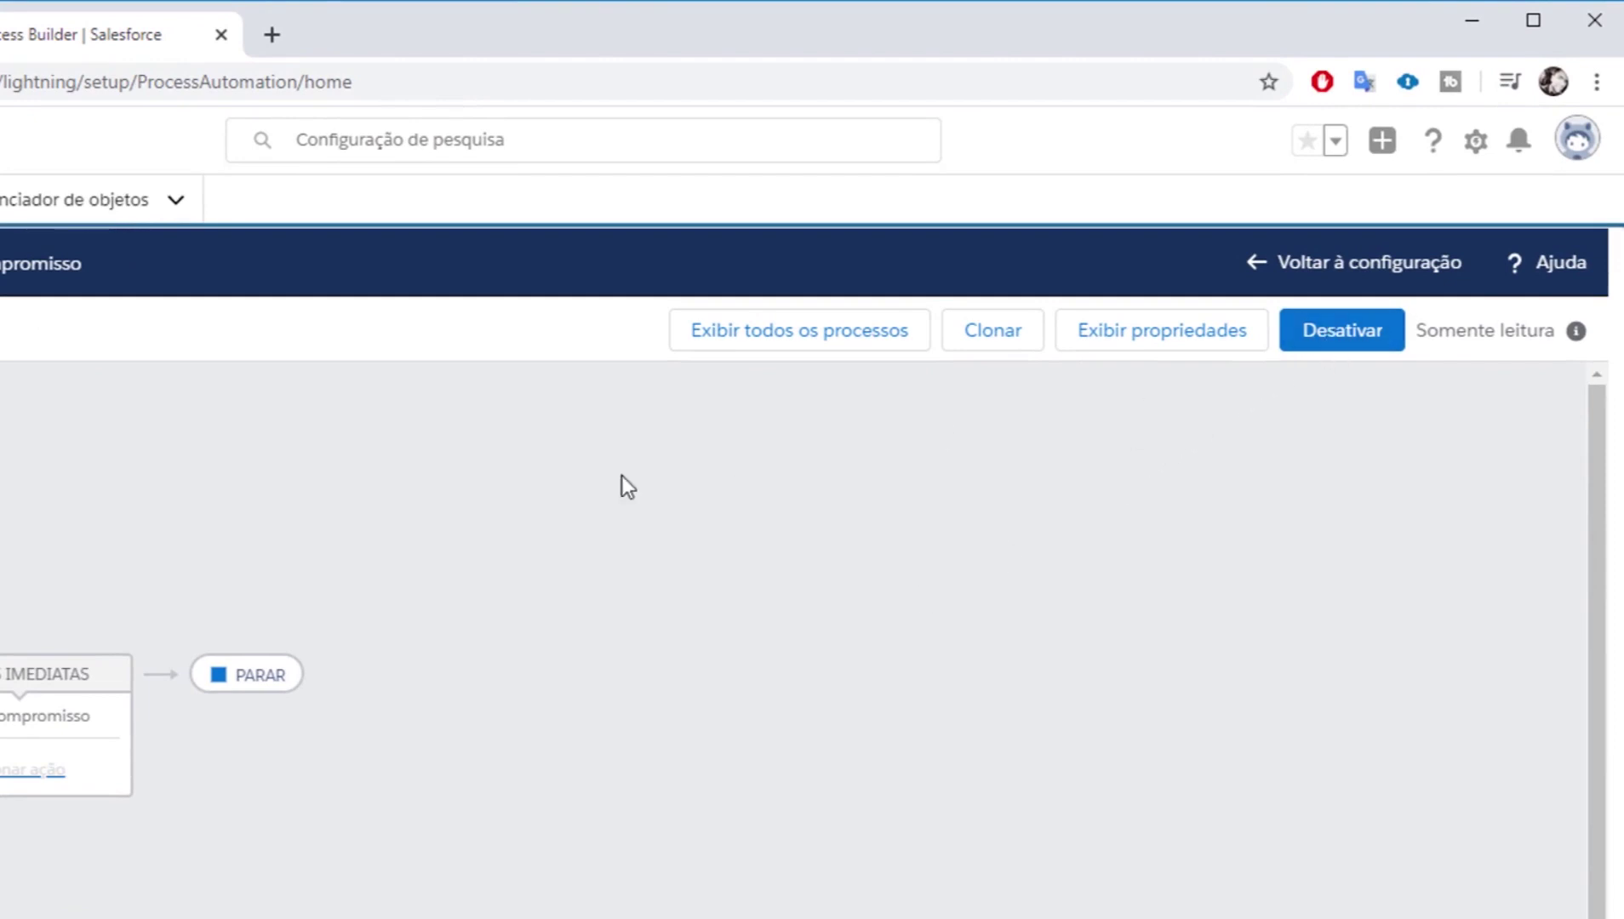
{"action": "left_click", "coordinate": [1329, 345]}
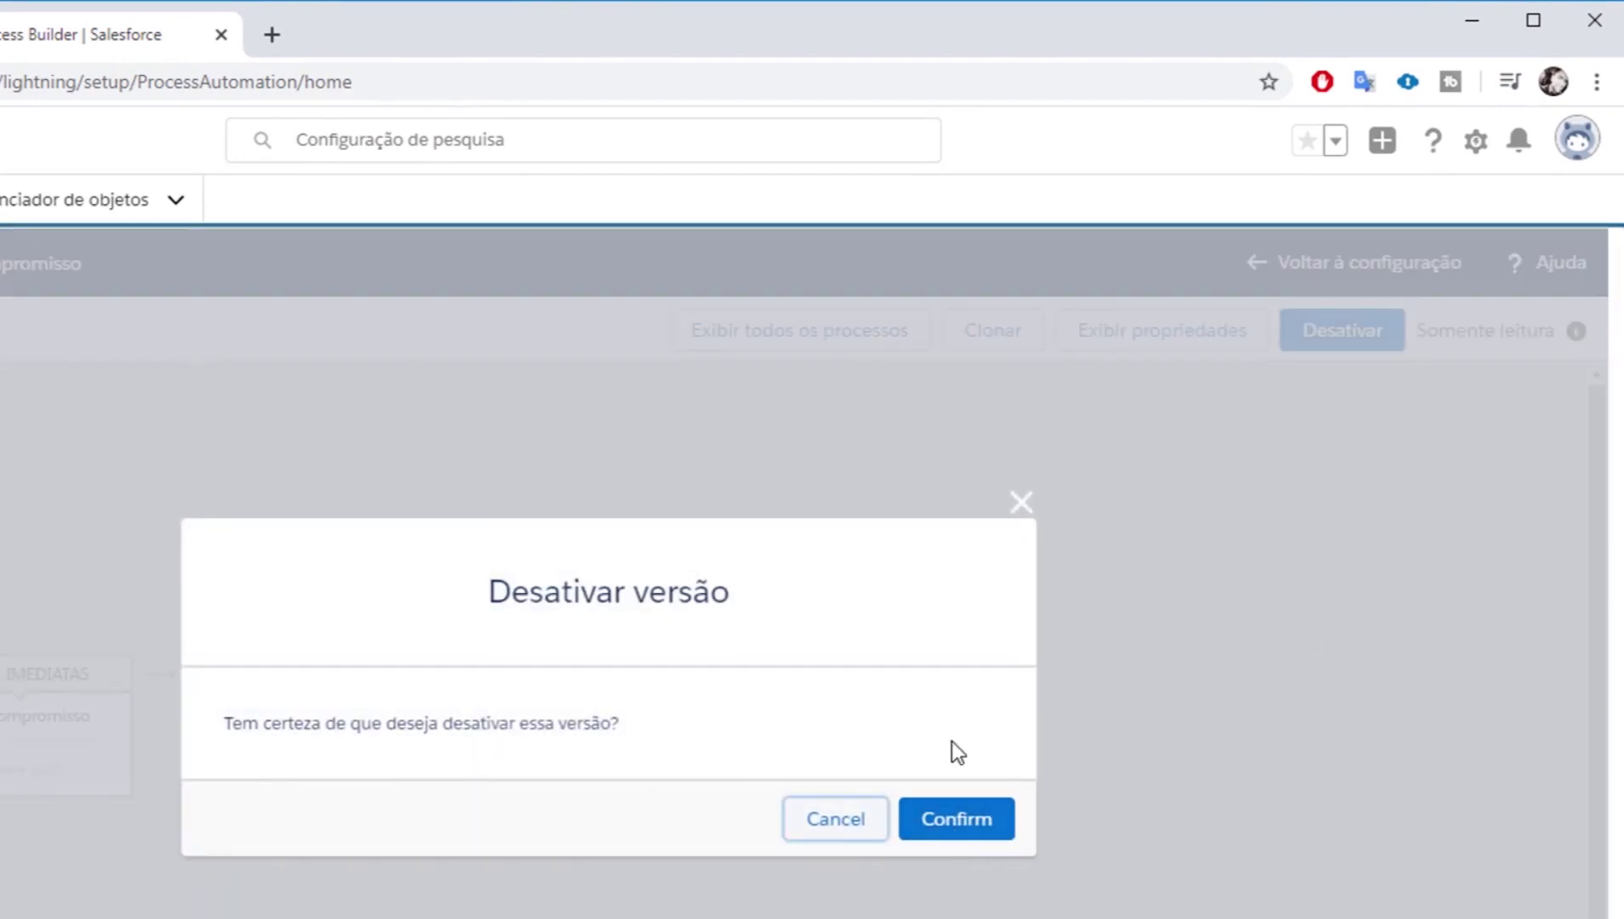
{"action": "left_click", "coordinate": [958, 819]}
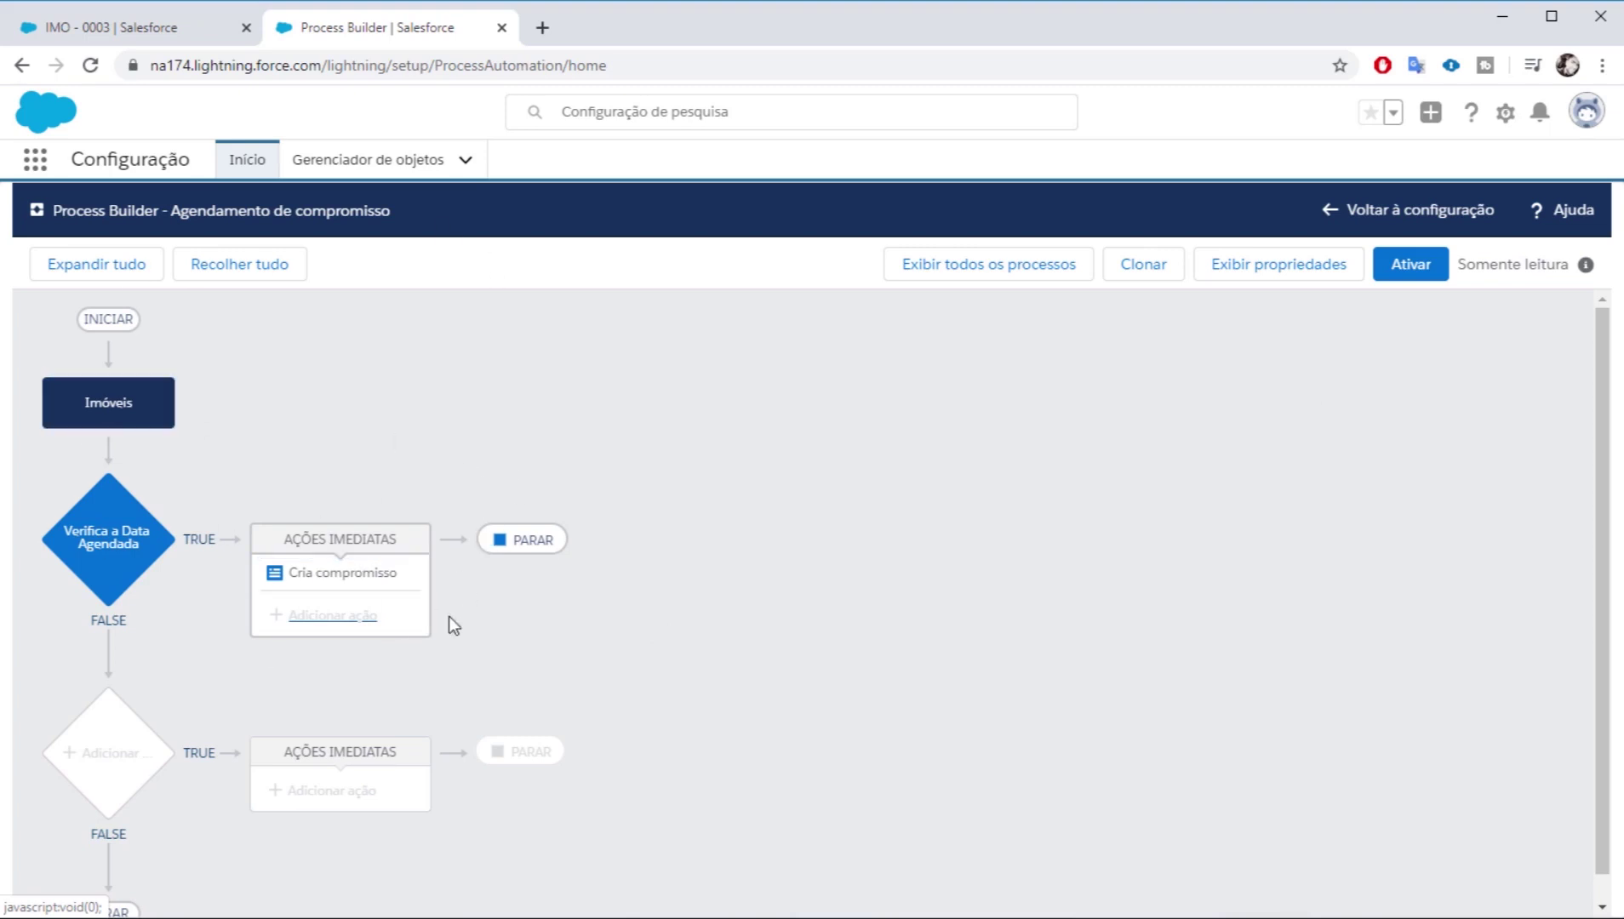
Step: Clone the process as a version of the current process, named Processo Principal
{"action": "left_click", "coordinate": [523, 538]}
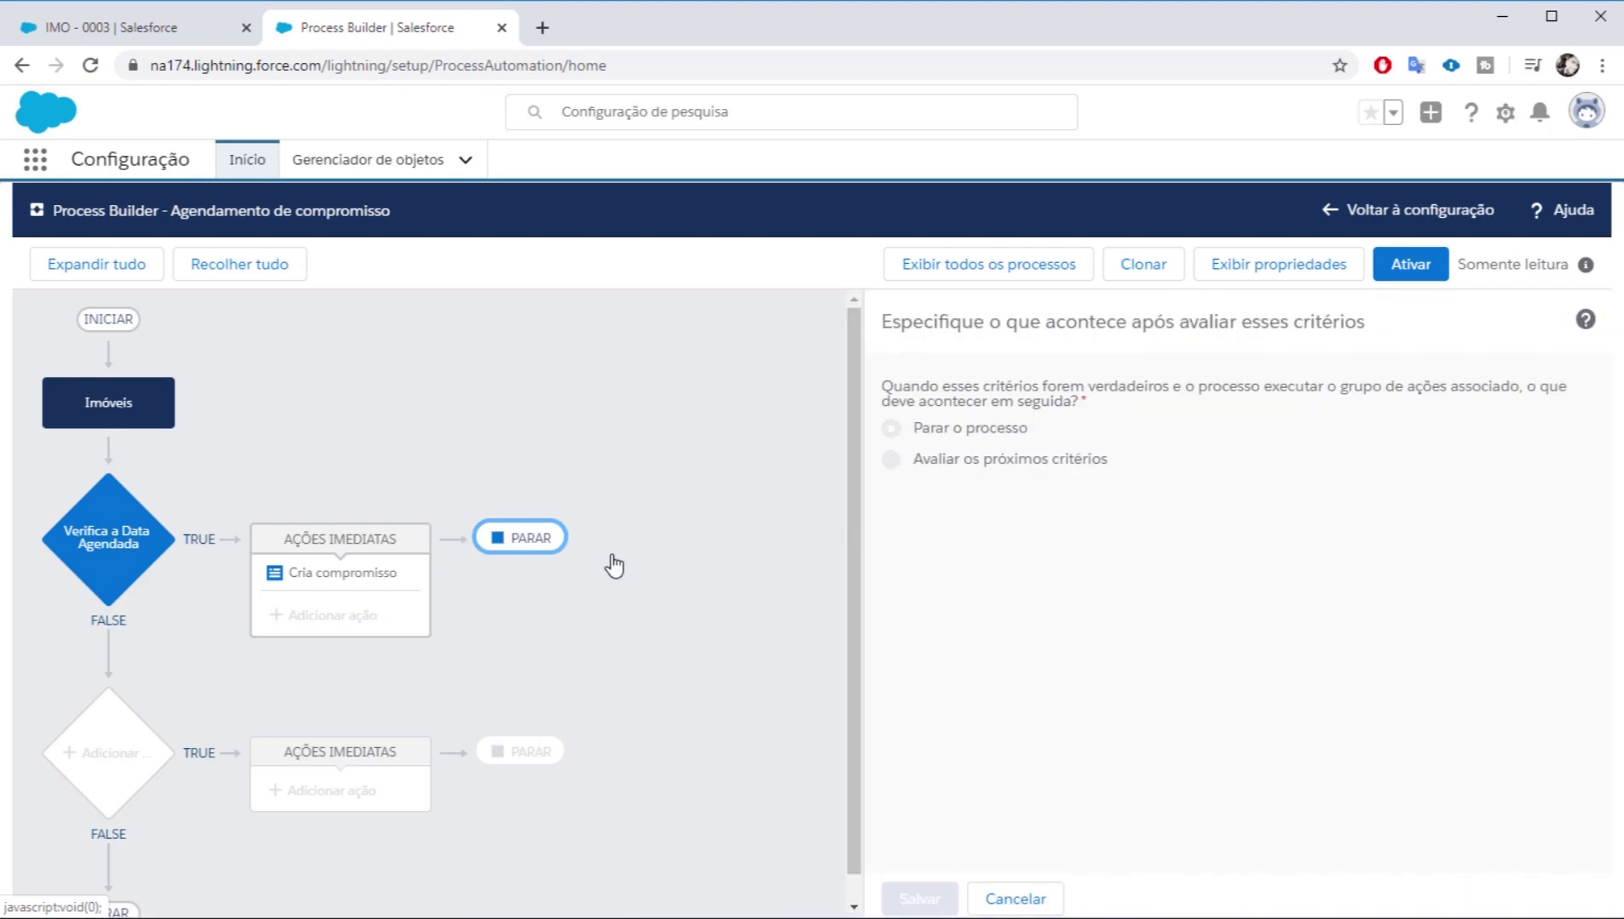
{"action": "left_click", "coordinate": [778, 378]}
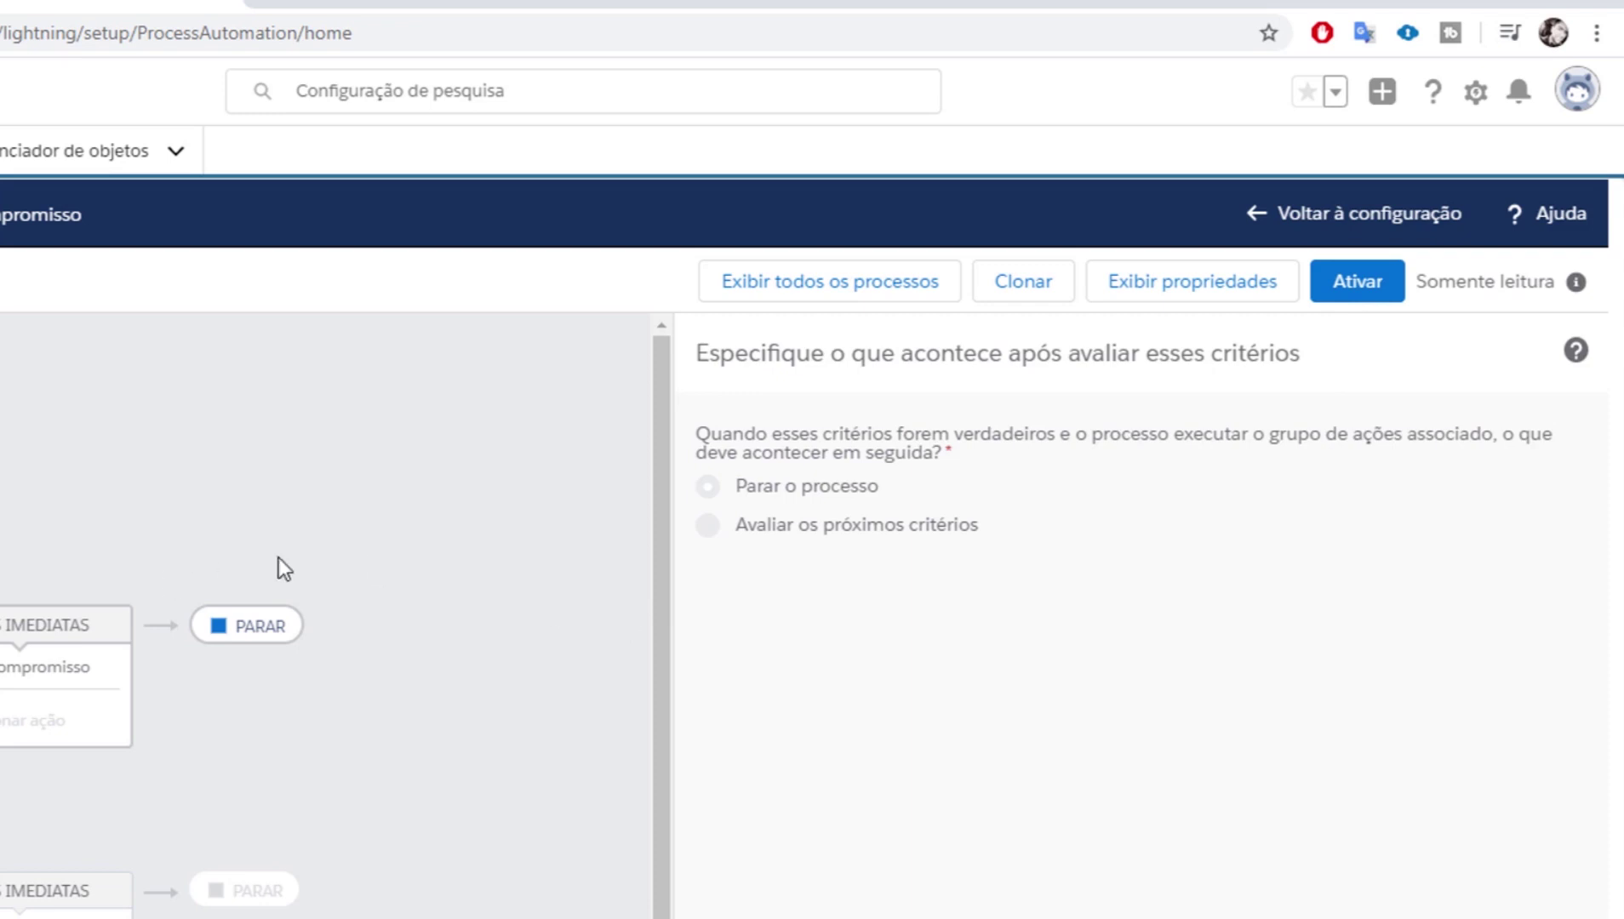
{"action": "left_click", "coordinate": [1018, 297]}
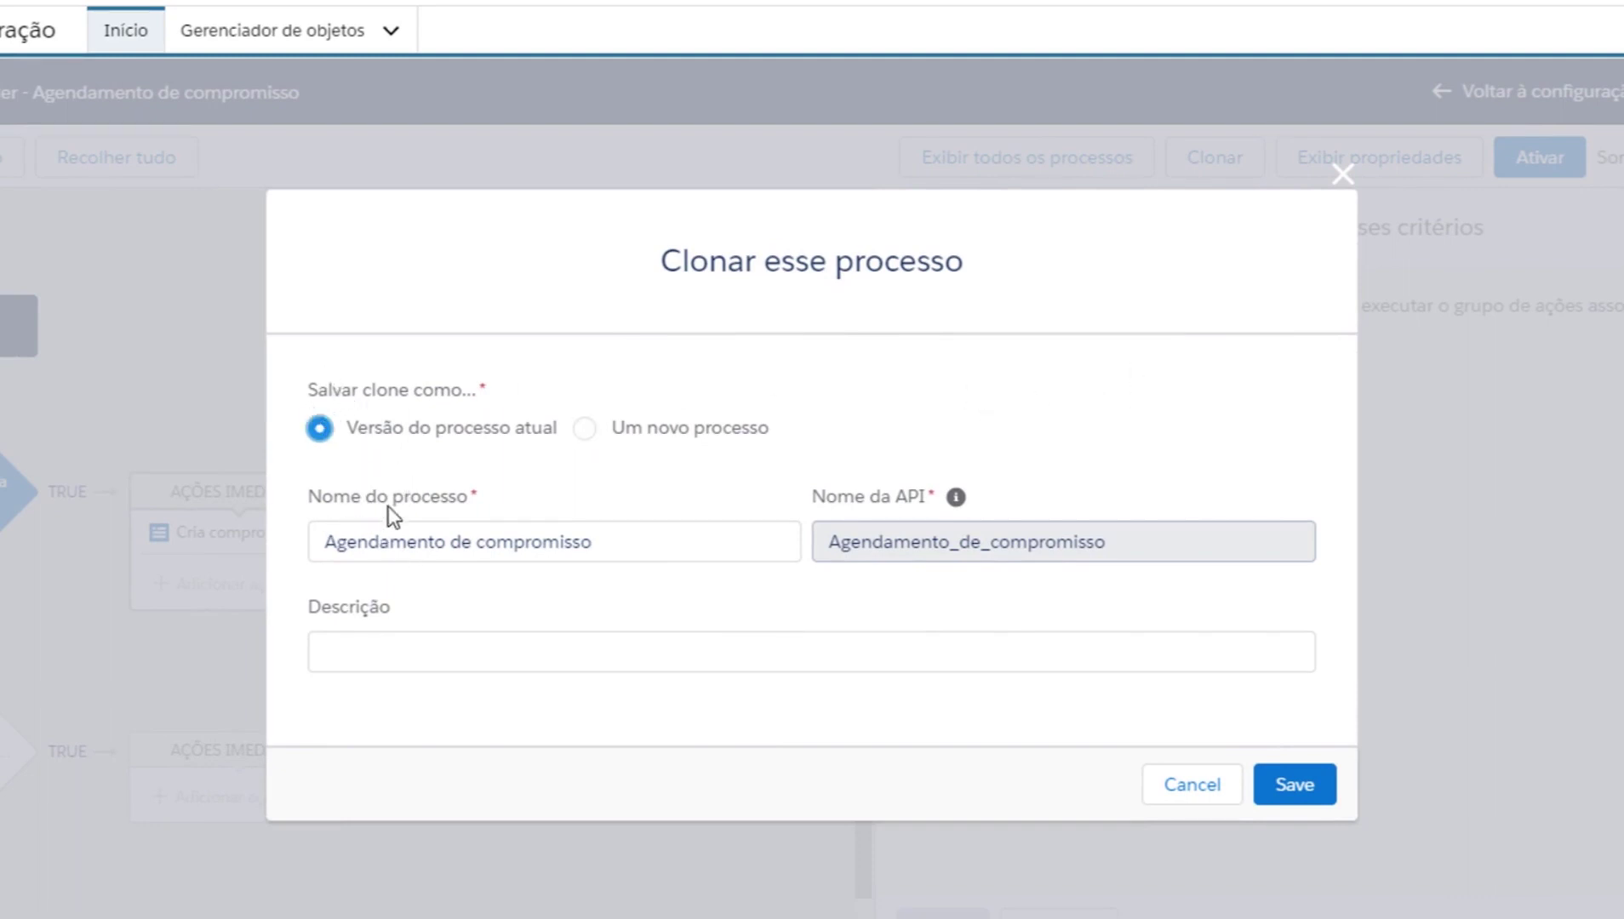
{"action": "left_click", "coordinate": [625, 543]}
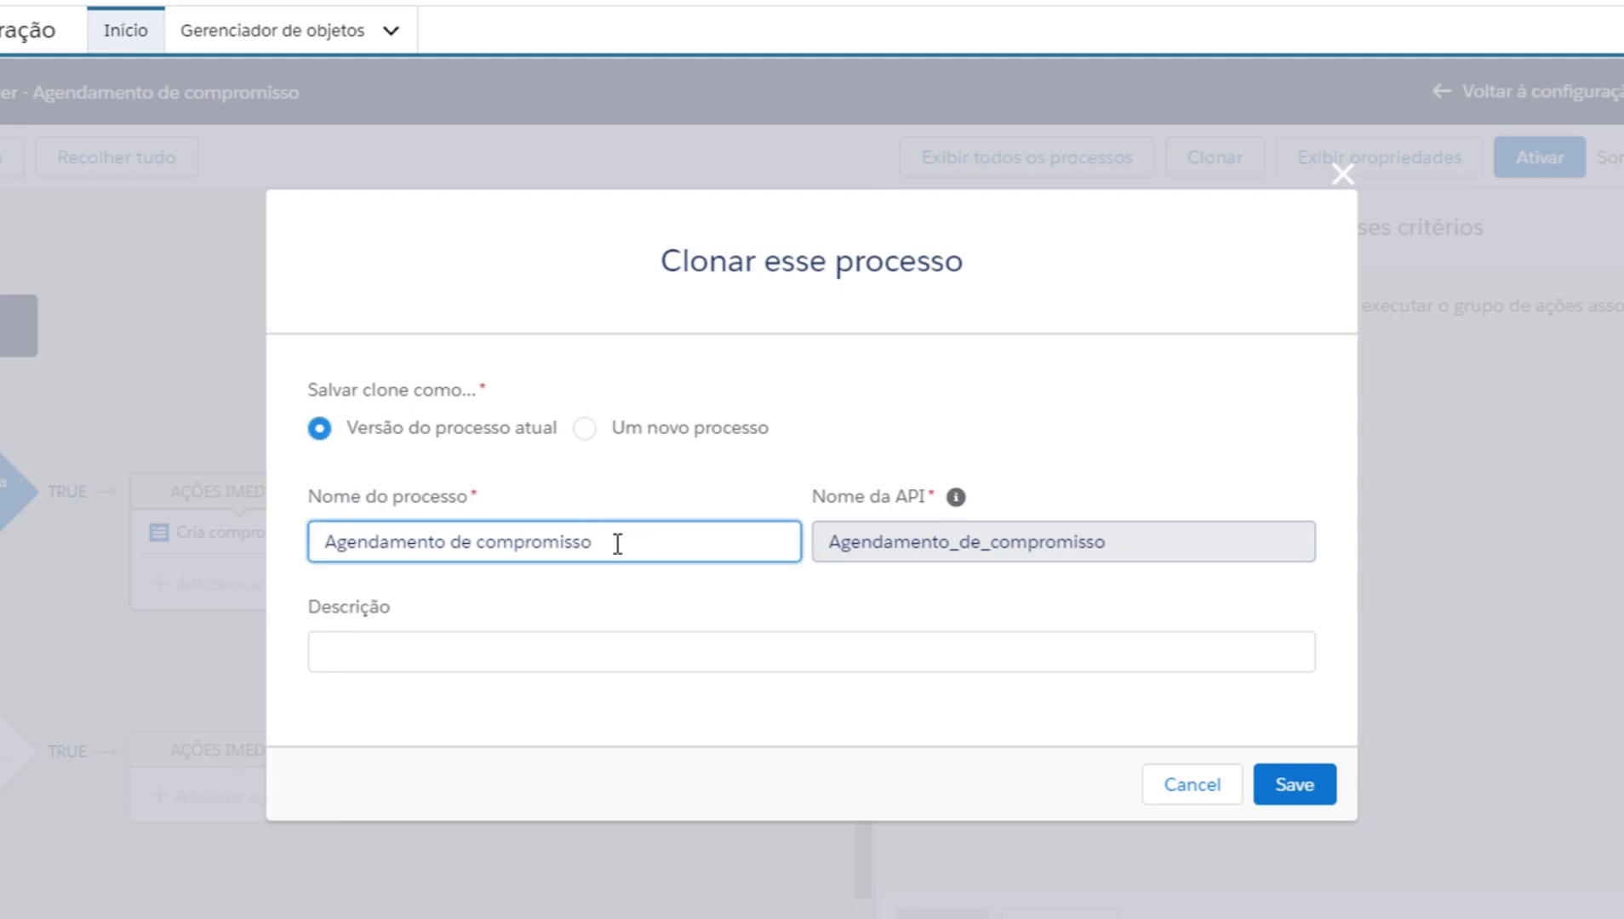
{"action": "left_click_drag", "start_coordinate": [616, 545], "coordinate": [273, 545]}
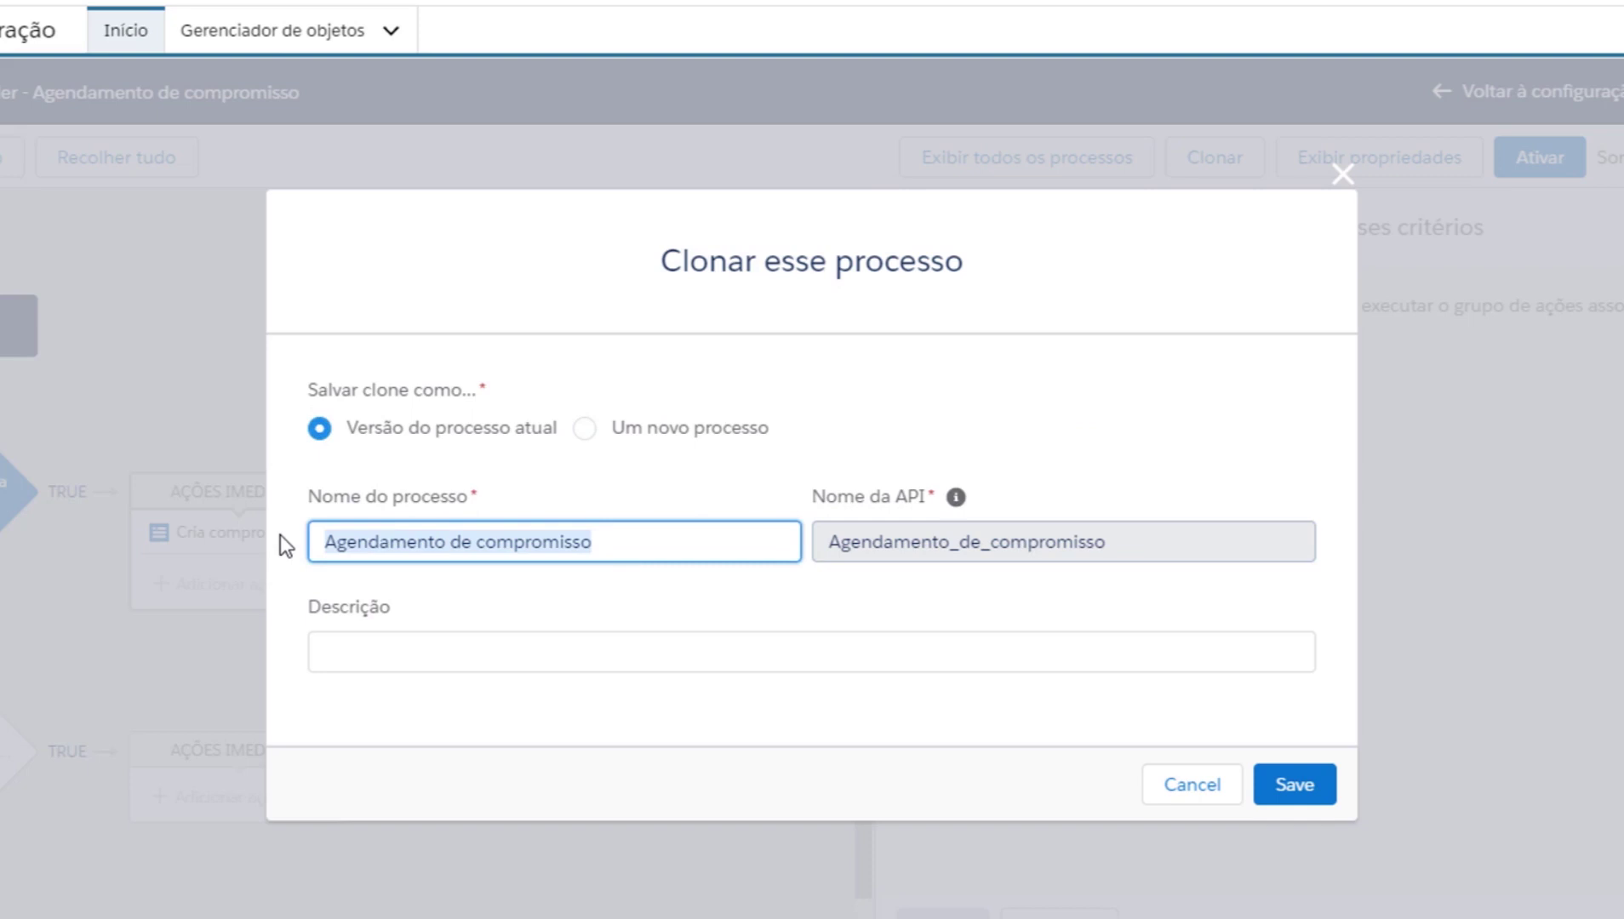
{"action": "type", "text": "Processo"}
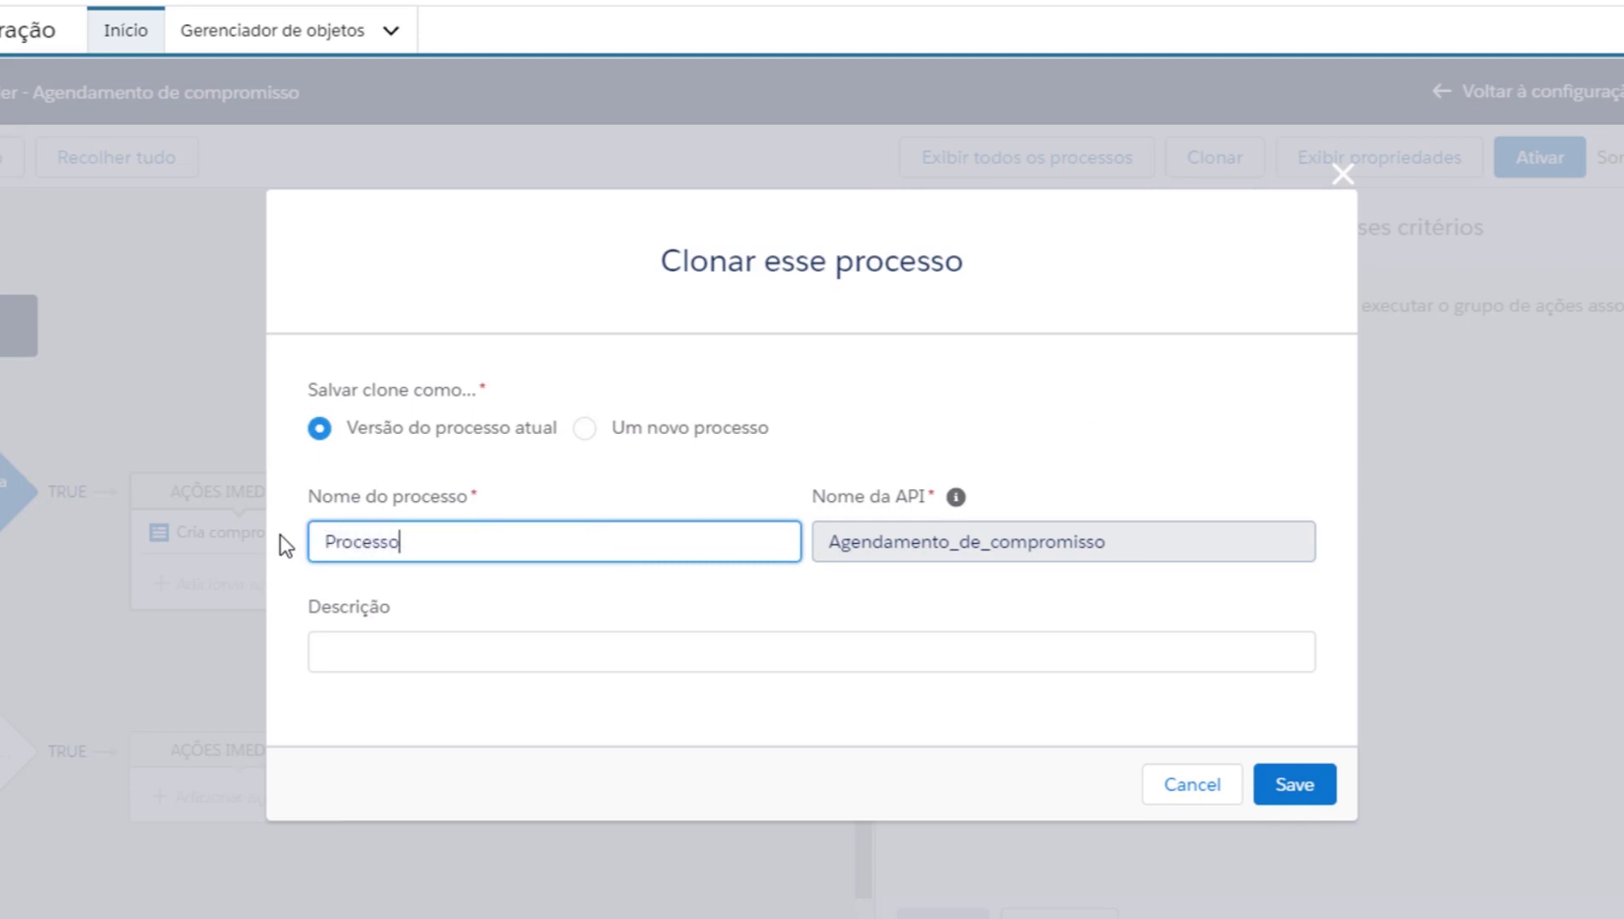
{"action": "type", "text": " Principal"}
{"action": "key", "text": "Tab"}
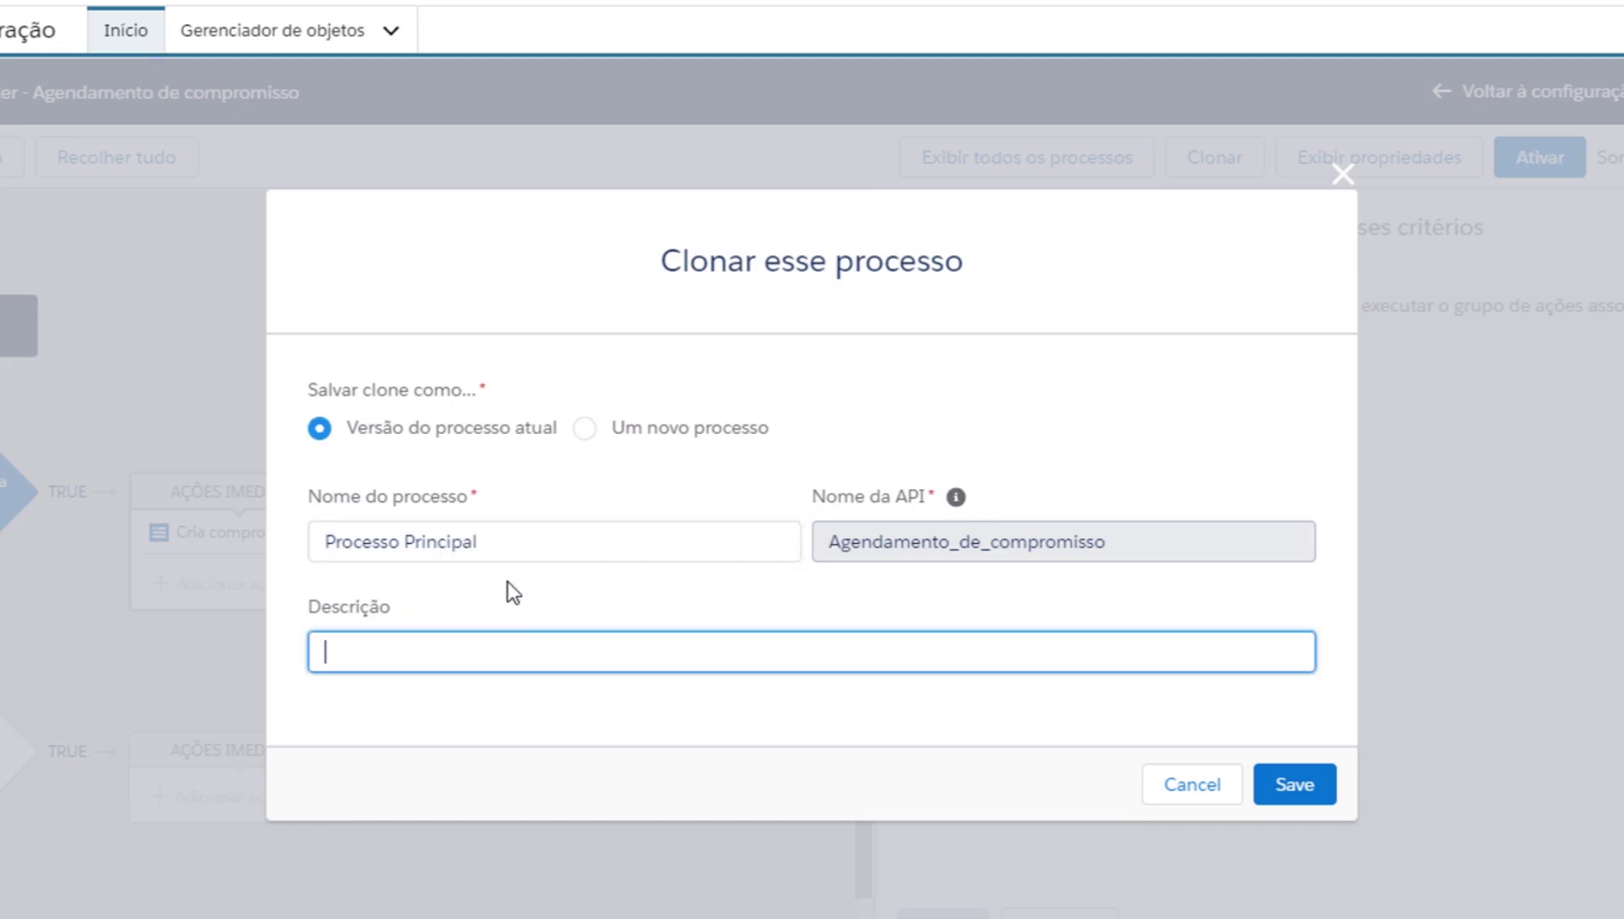
{"action": "left_click_drag", "start_coordinate": [493, 546], "coordinate": [311, 558]}
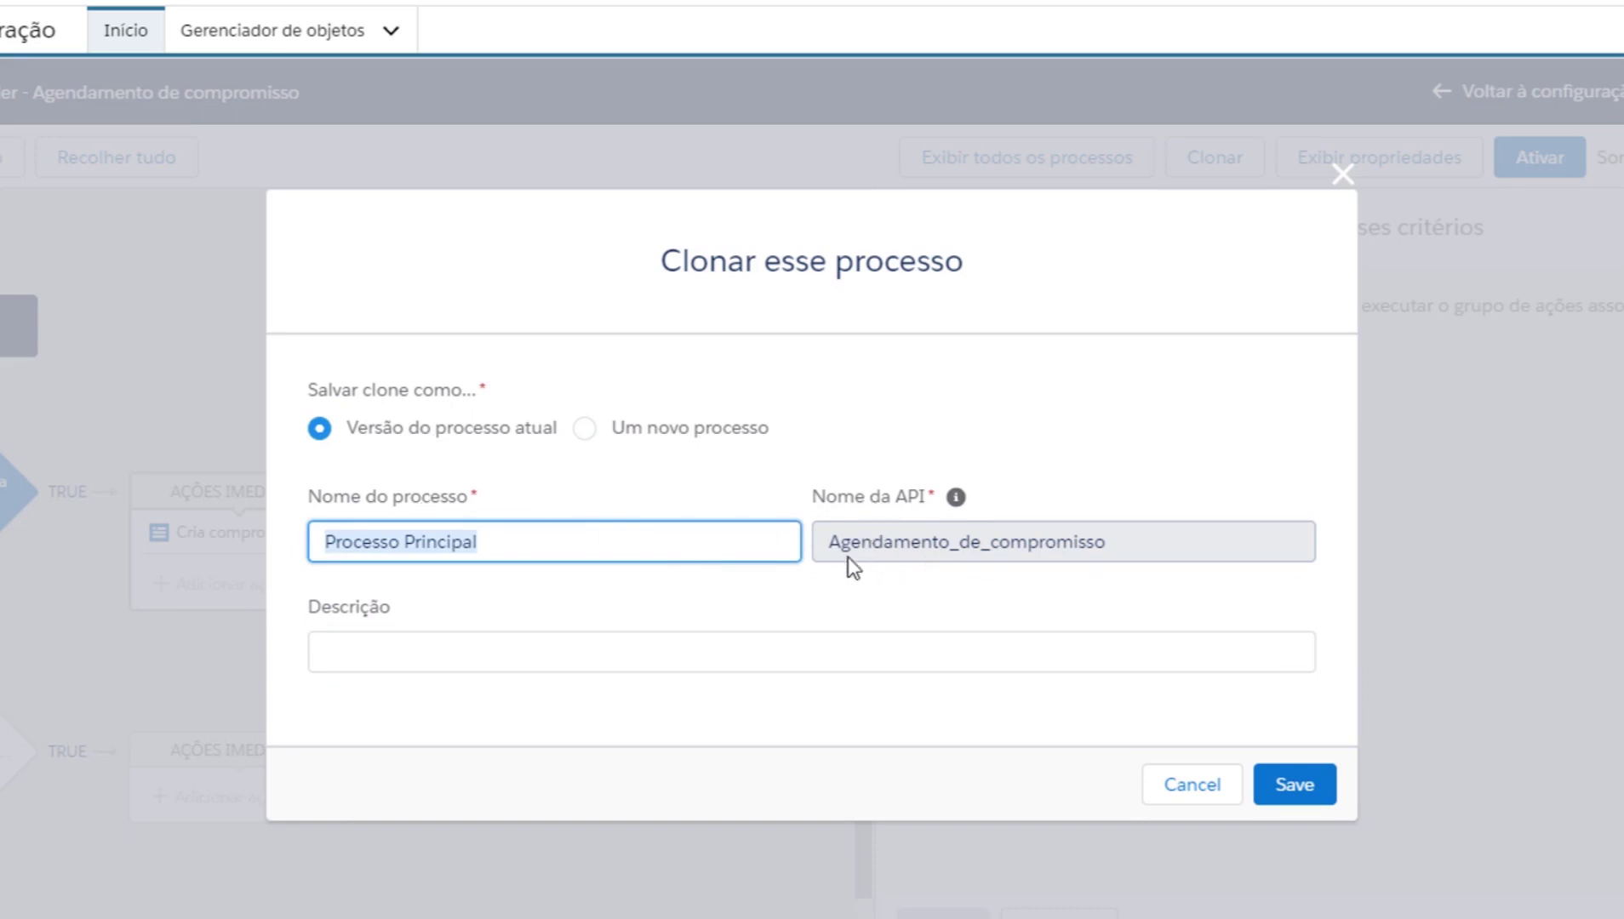
{"action": "key", "text": "Tab"}
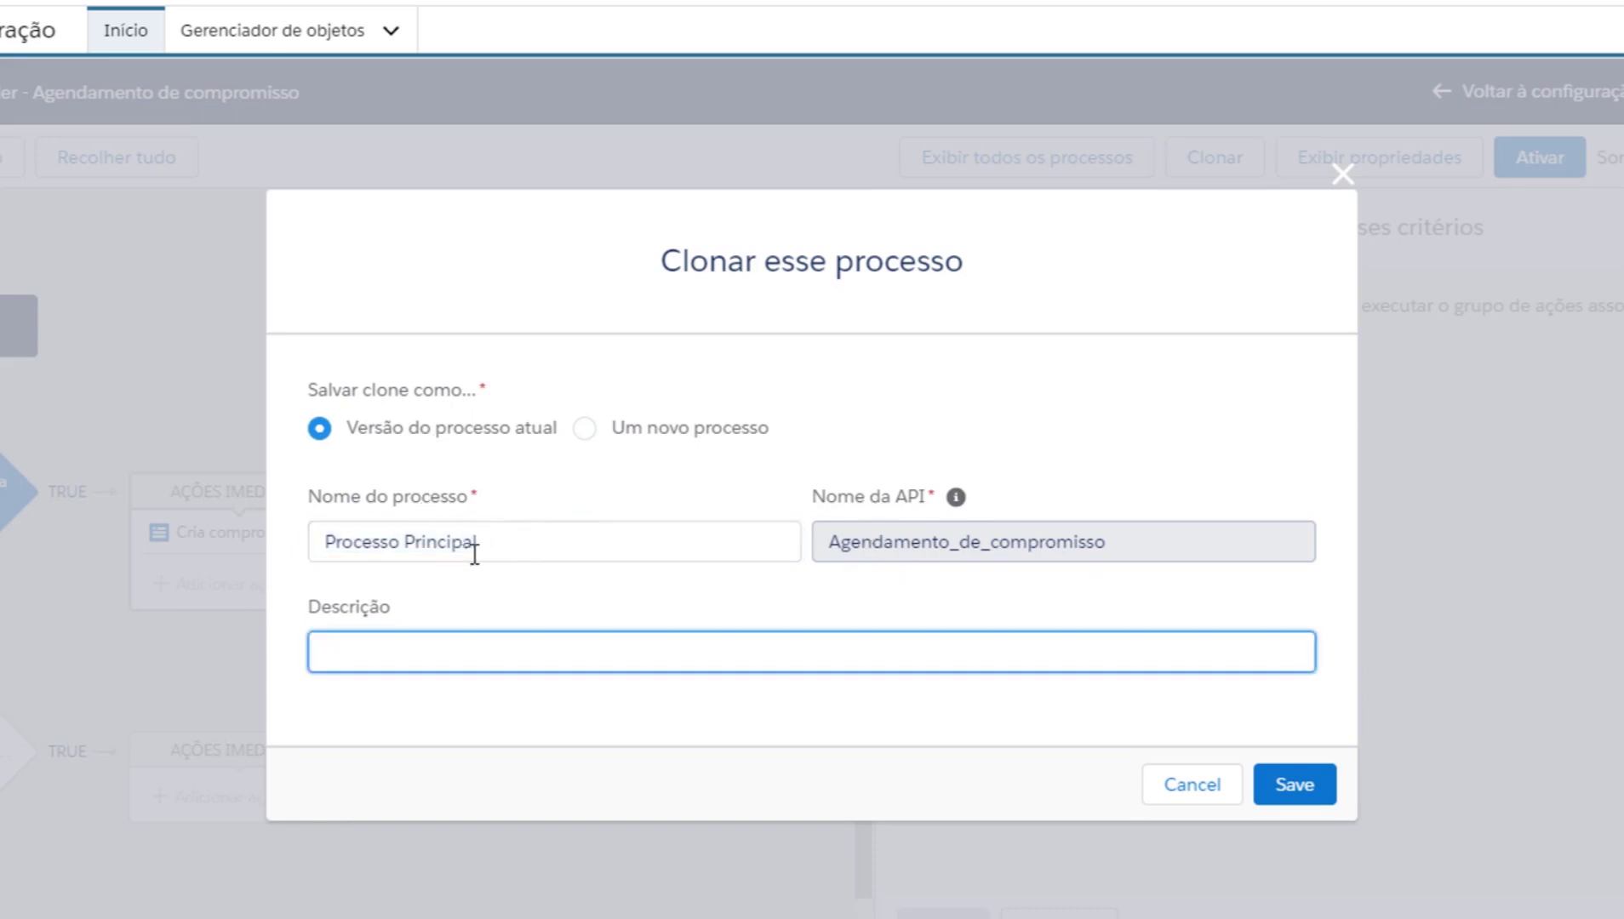
{"action": "left_click_drag", "start_coordinate": [511, 545], "coordinate": [323, 539]}
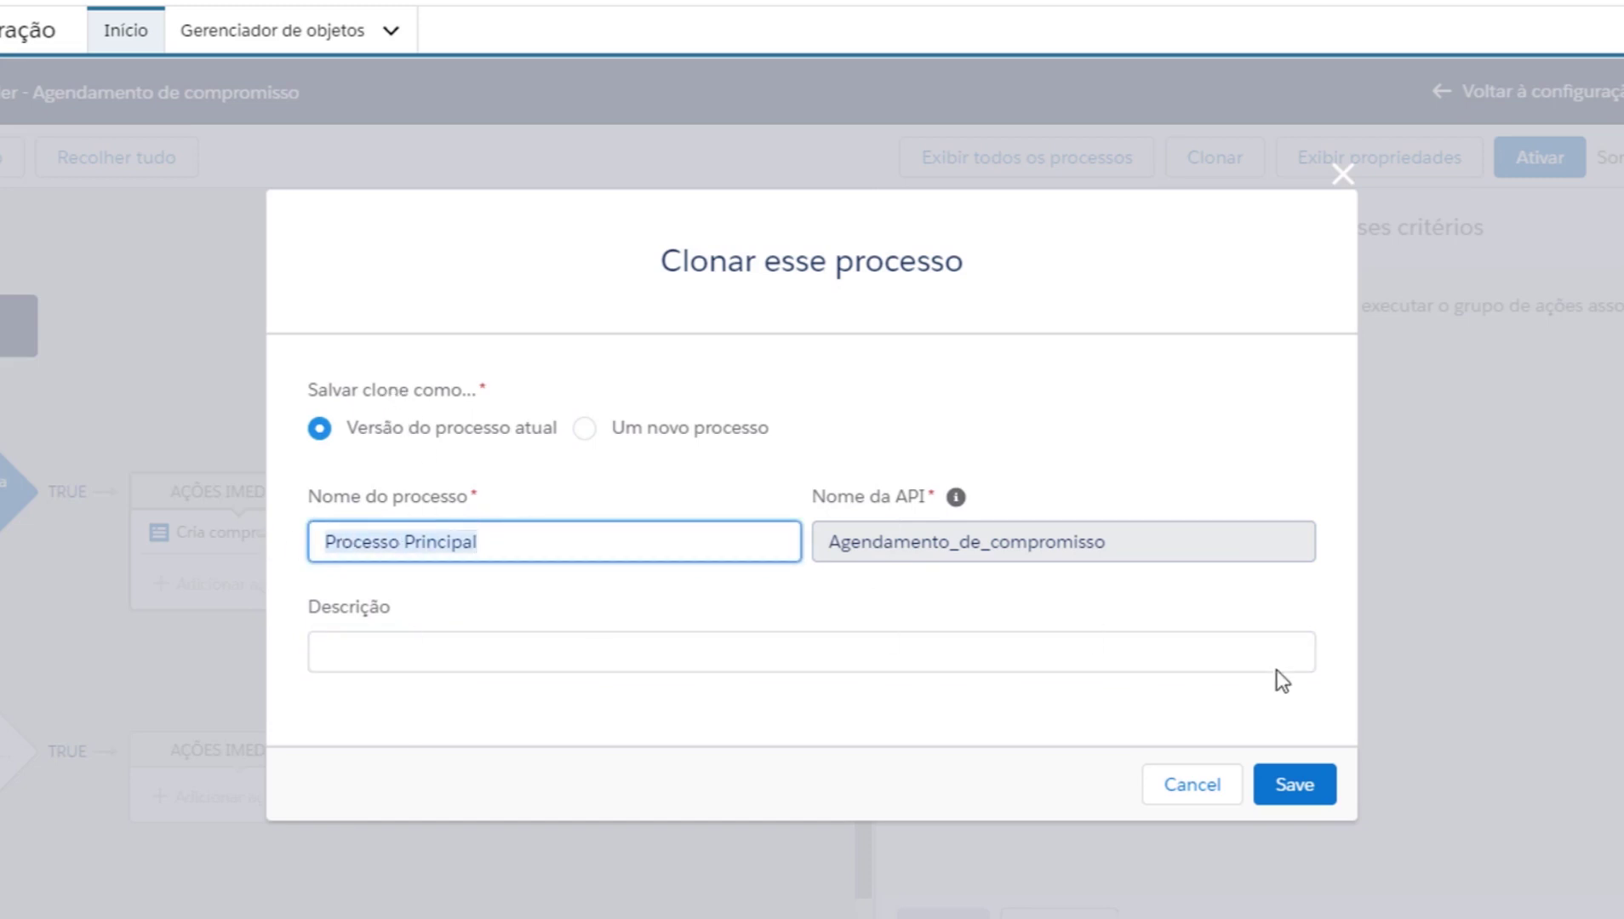
{"action": "left_click", "coordinate": [1282, 801]}
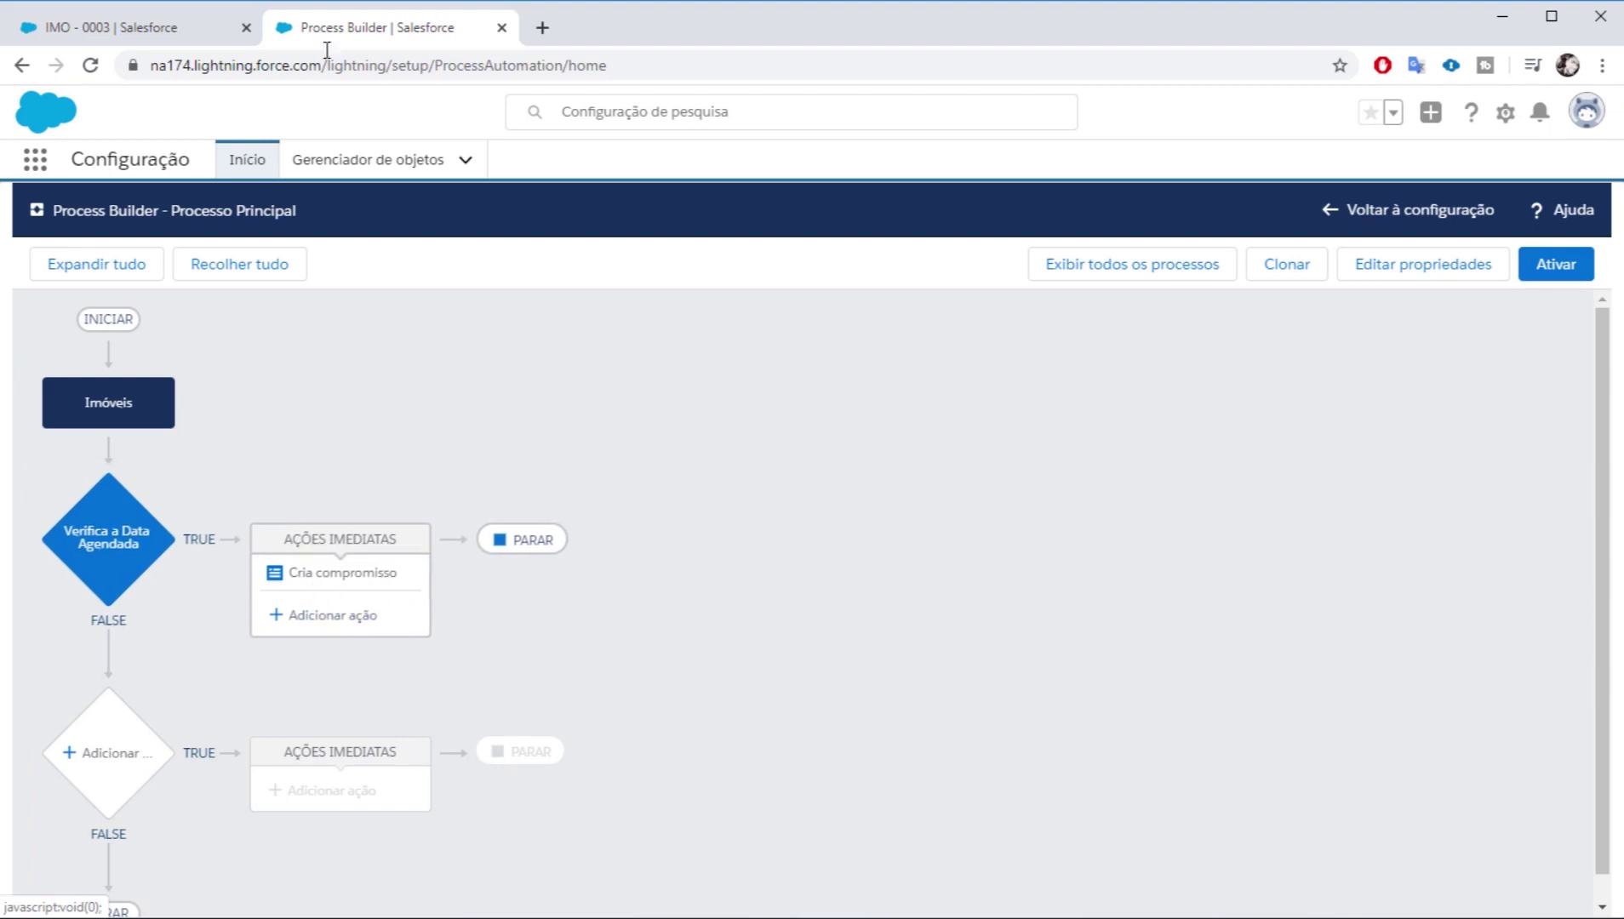
Step: Review the Imóveis start settings and the Verifica a Data Agendada criteria alongside the IMO - 0003 record's status path
{"action": "left_click", "coordinate": [182, 33]}
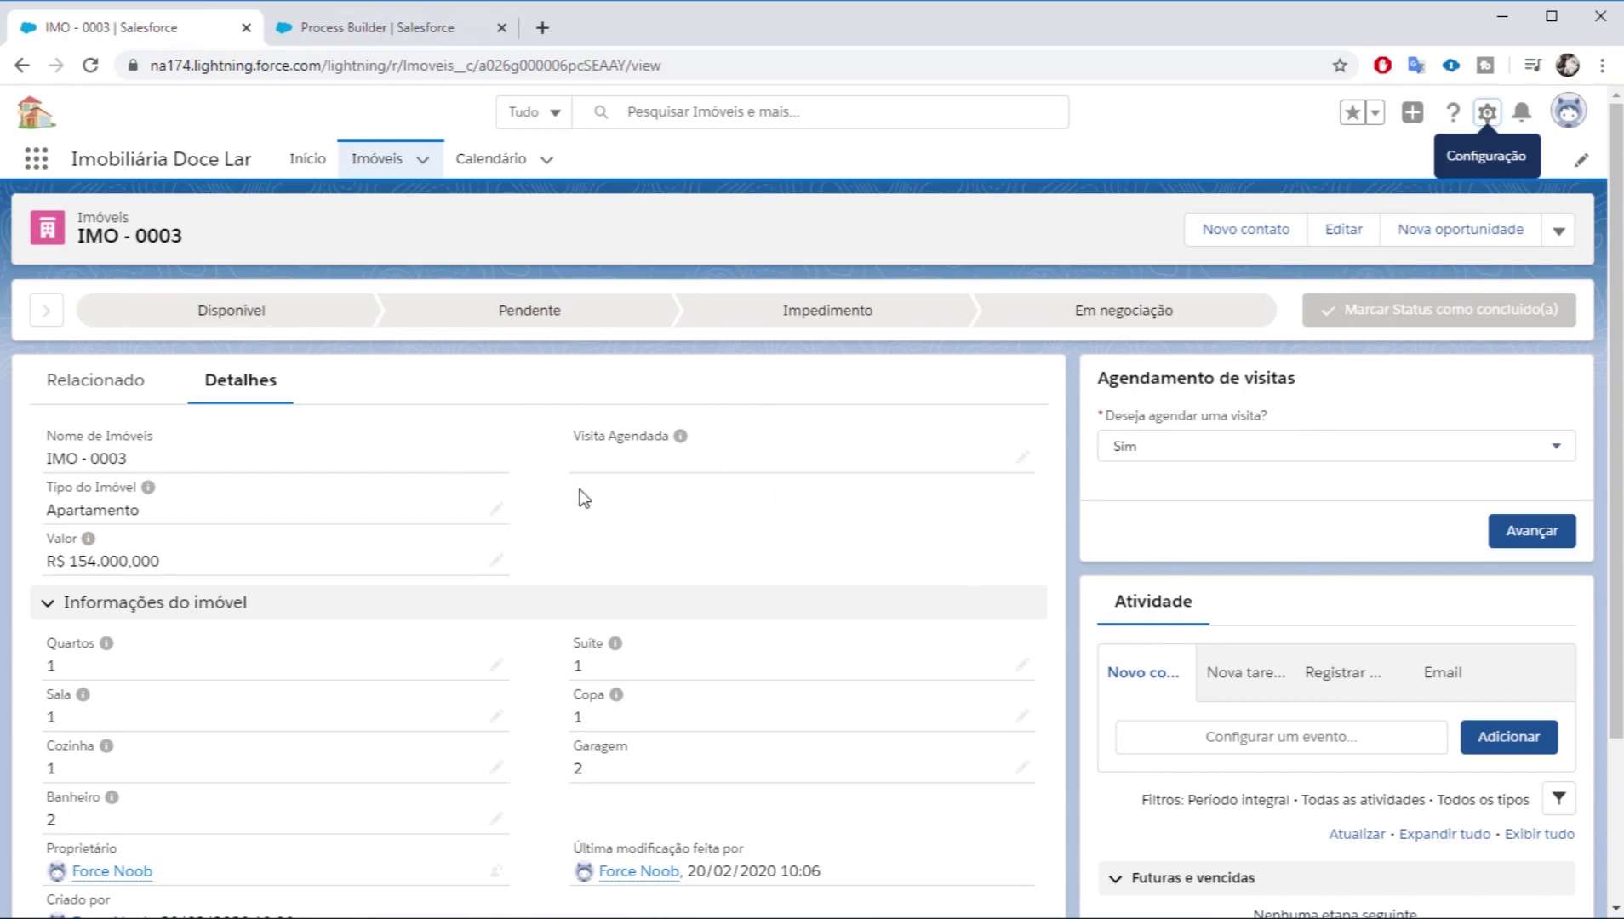
{"action": "left_click", "coordinate": [406, 36]}
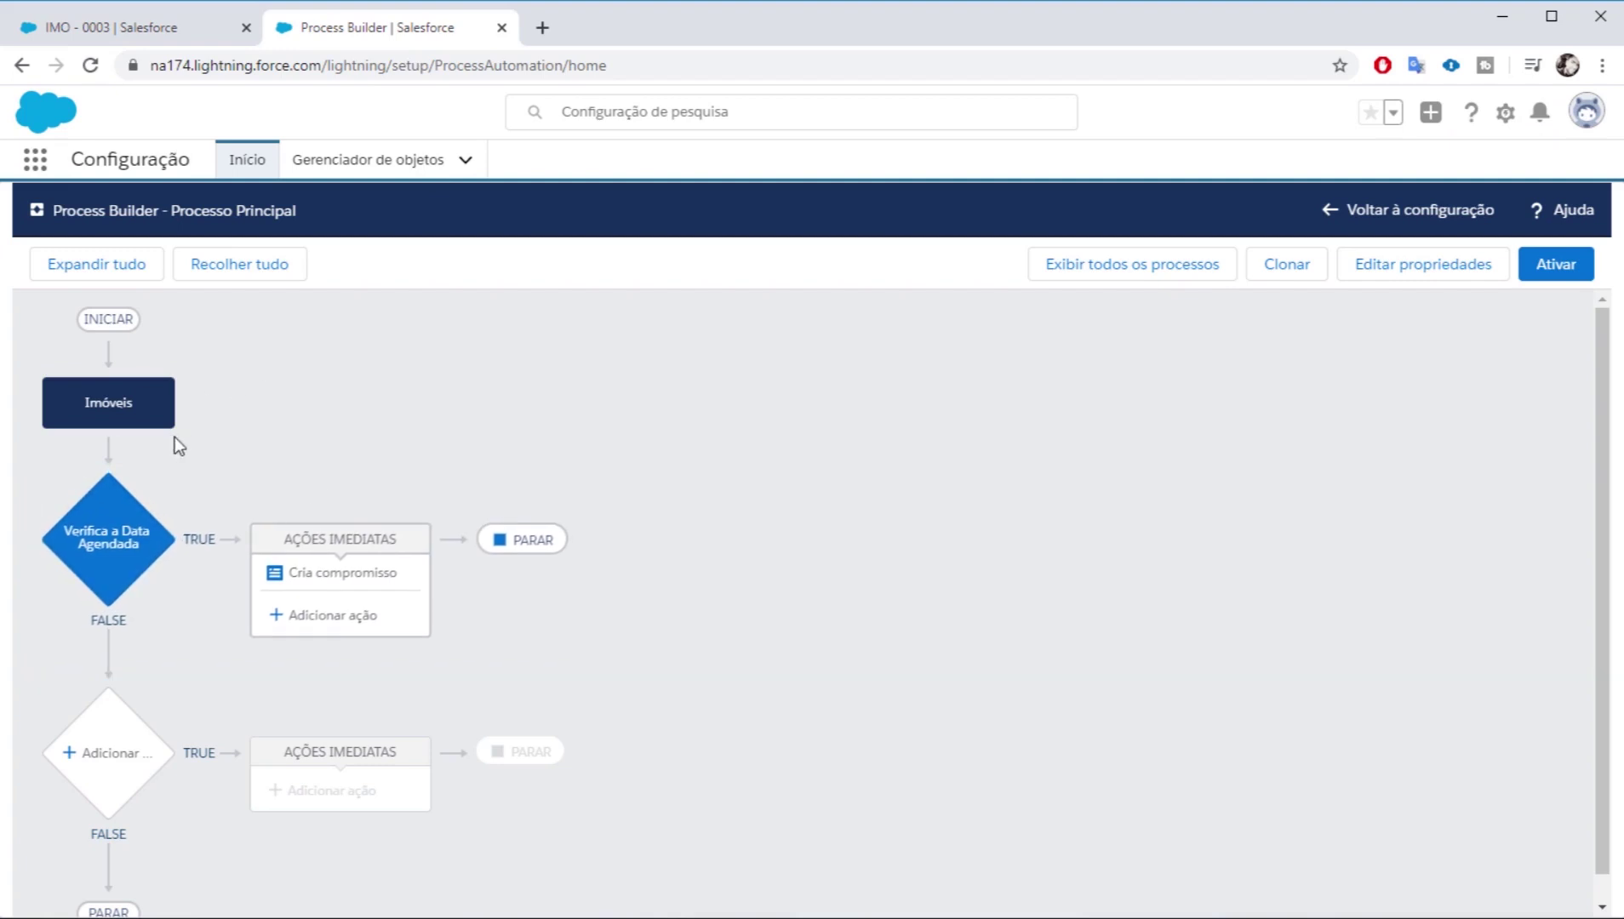
{"action": "left_click", "coordinate": [108, 407]}
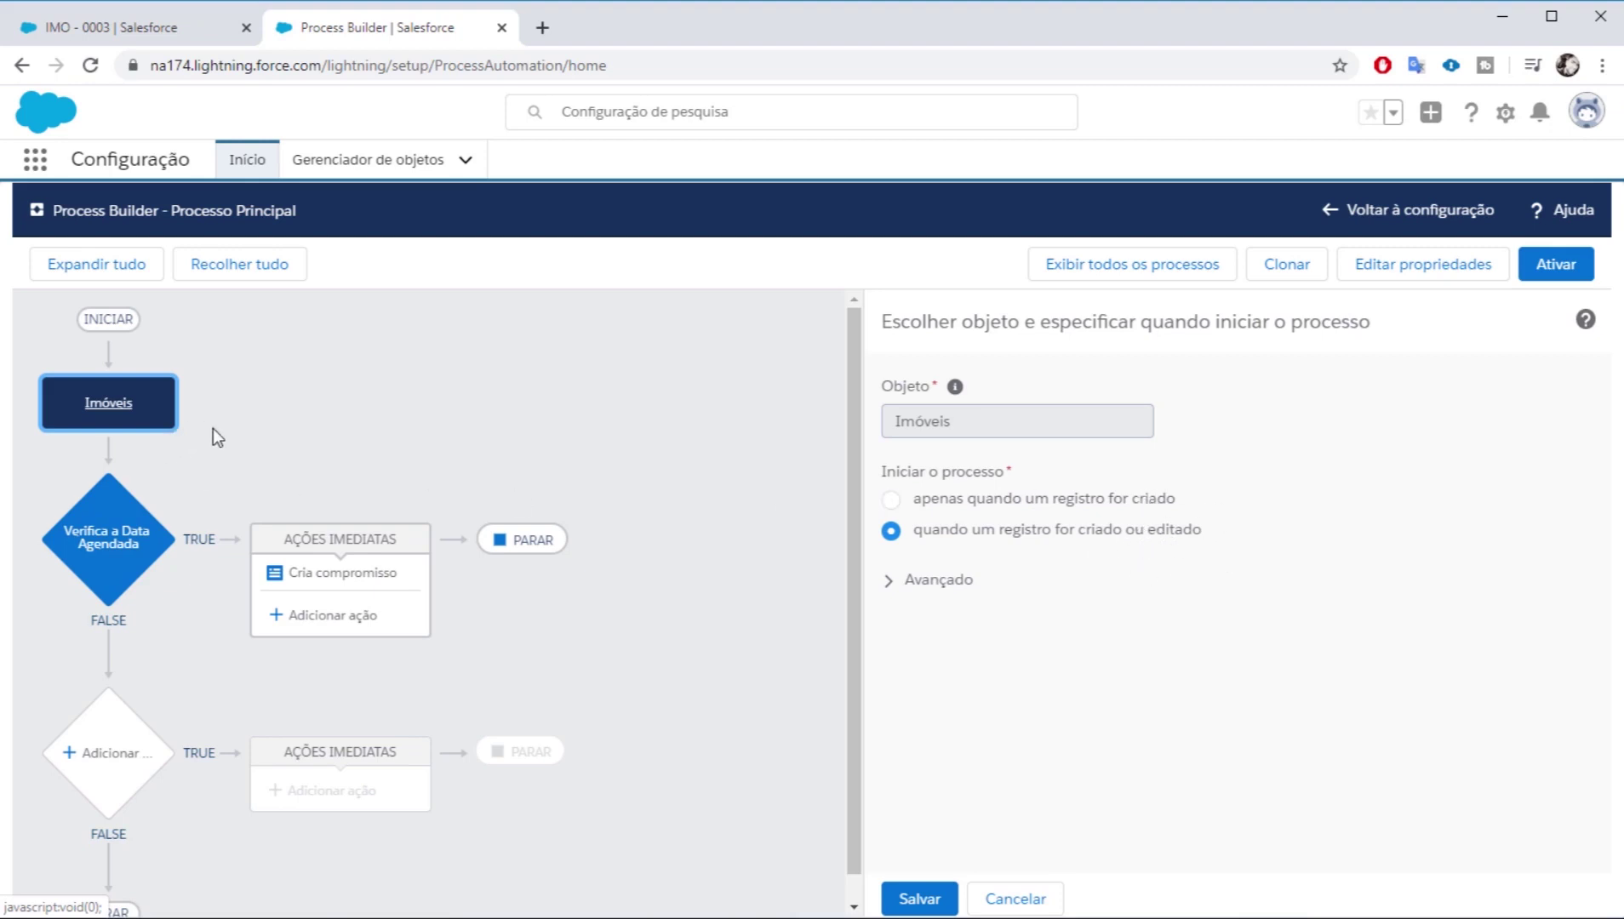
{"action": "left_click", "coordinate": [1040, 898]}
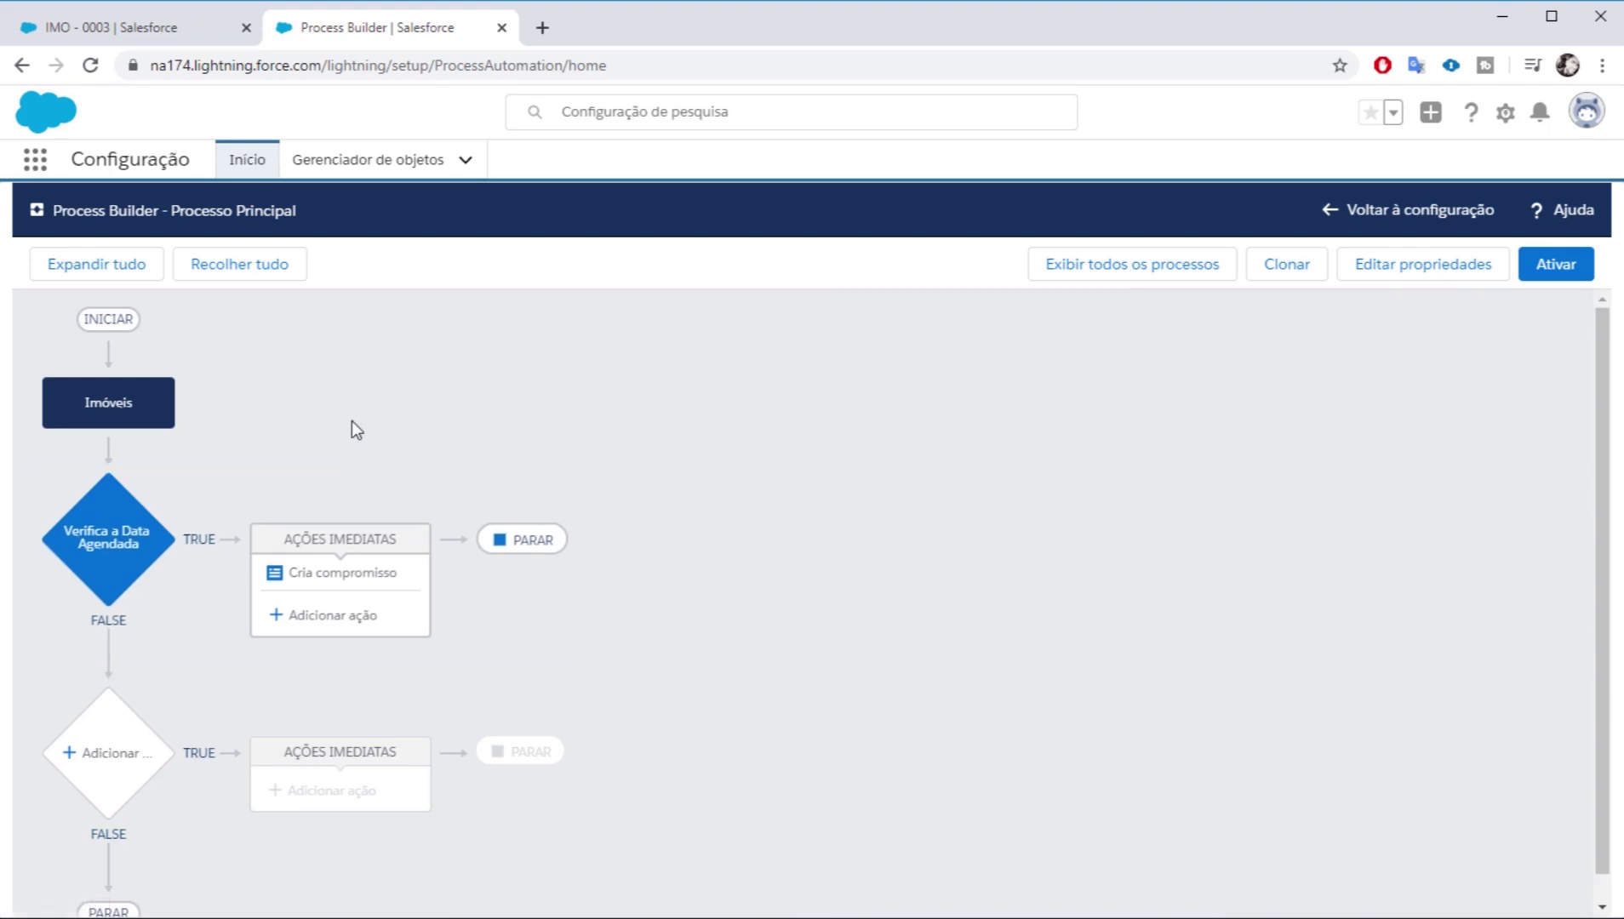
{"action": "left_click", "coordinate": [119, 540]}
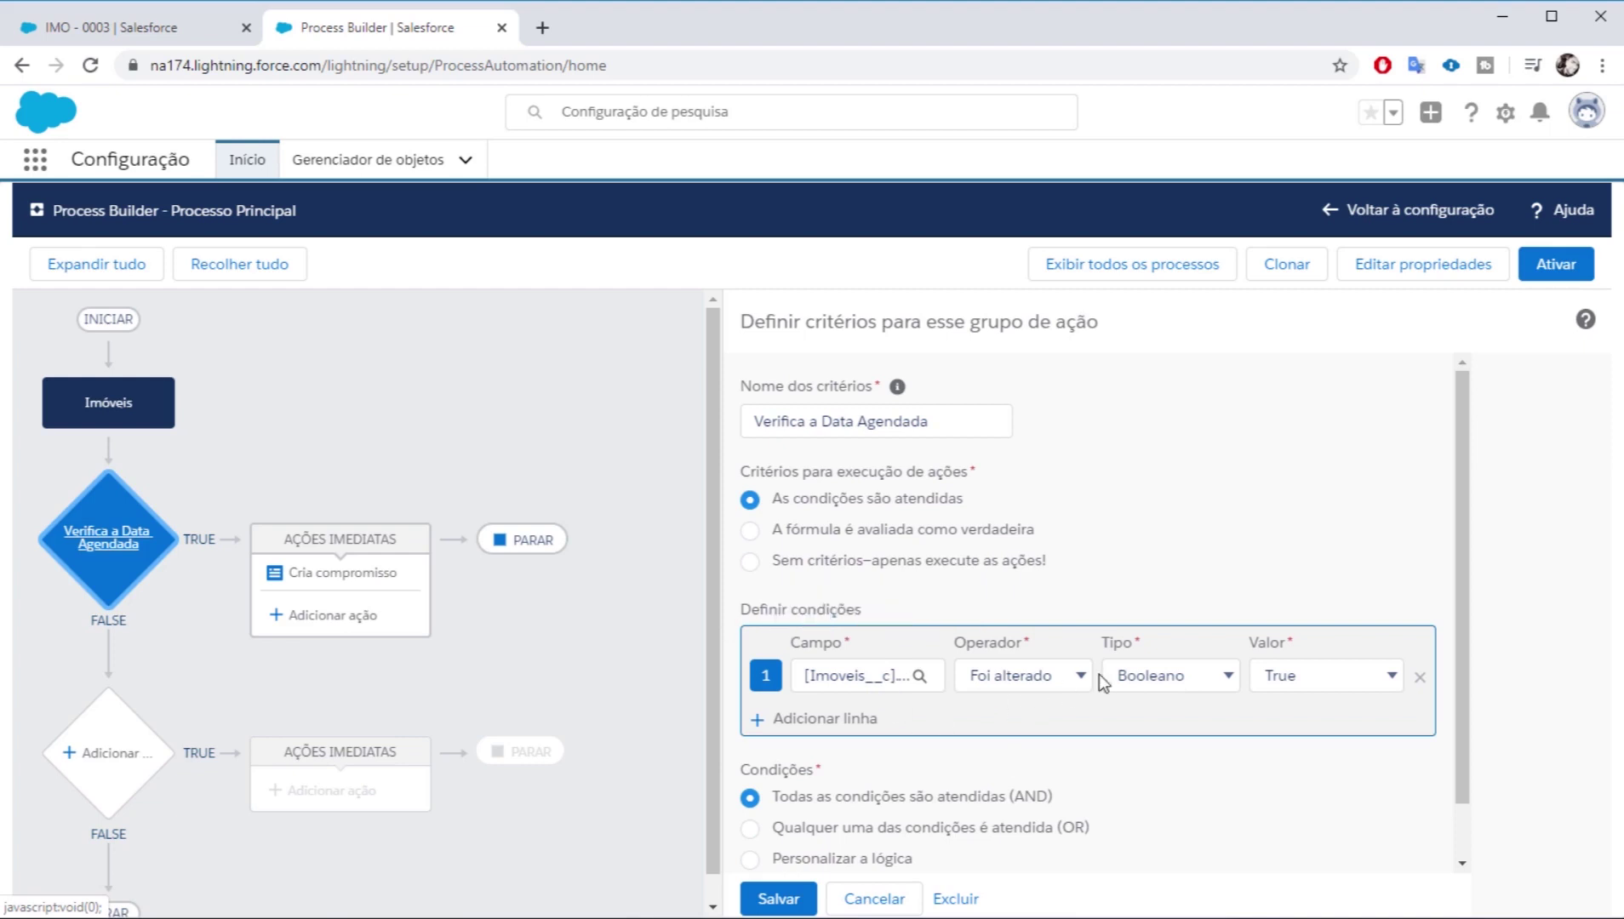
{"action": "double_click", "coordinate": [185, 542]}
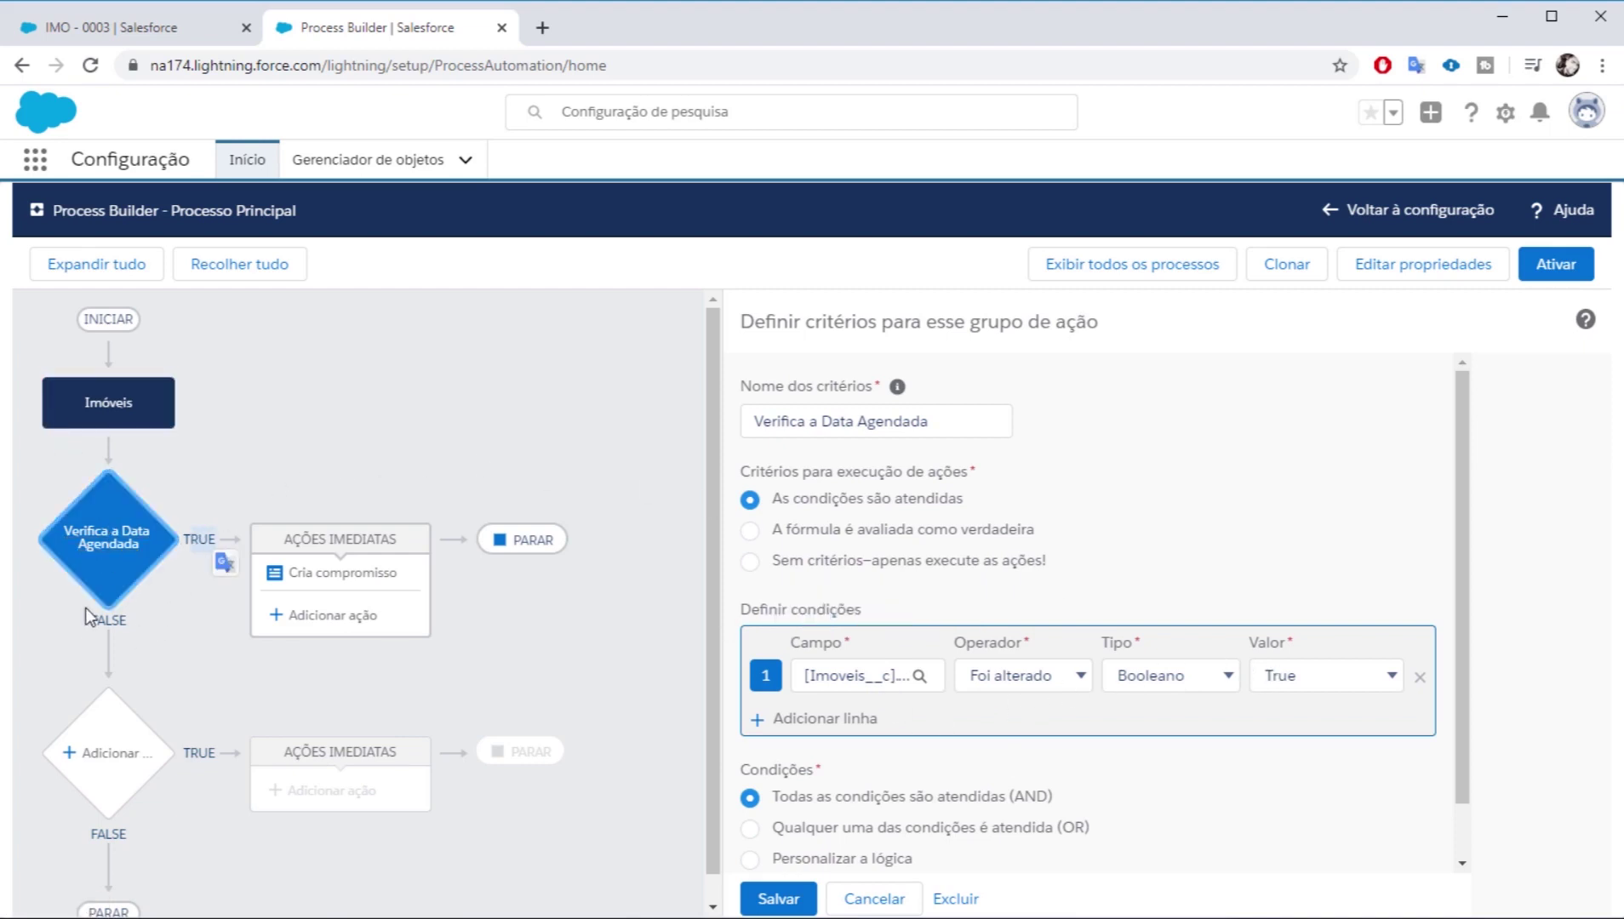
{"action": "left_click", "coordinate": [116, 628]}
{"action": "left_click", "coordinate": [173, 33]}
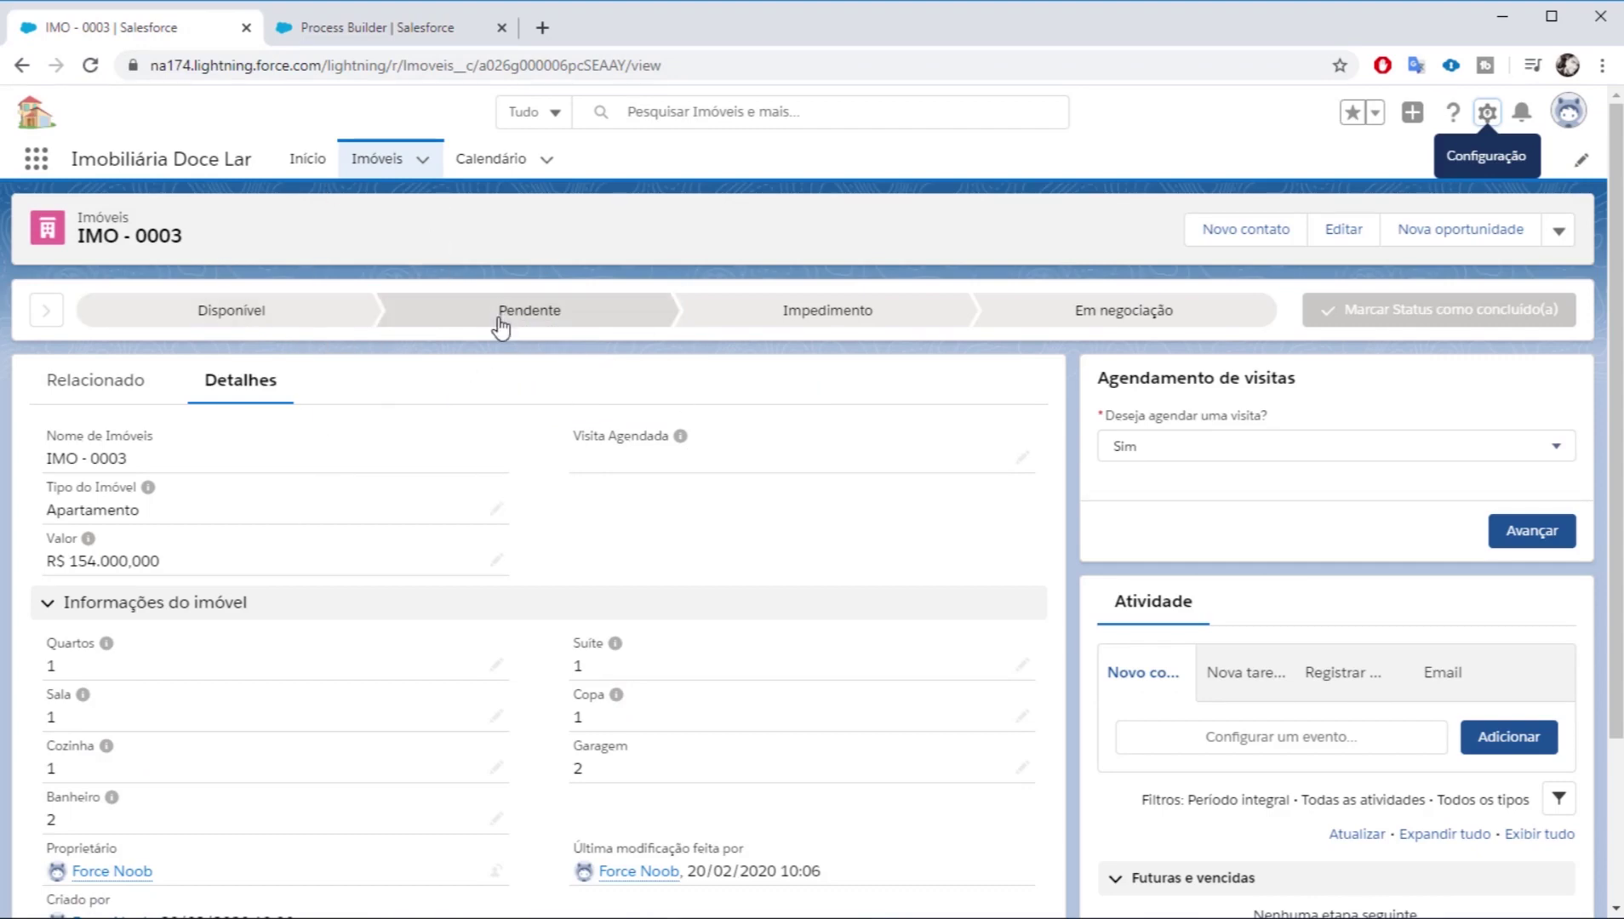
{"action": "left_click", "coordinate": [401, 28]}
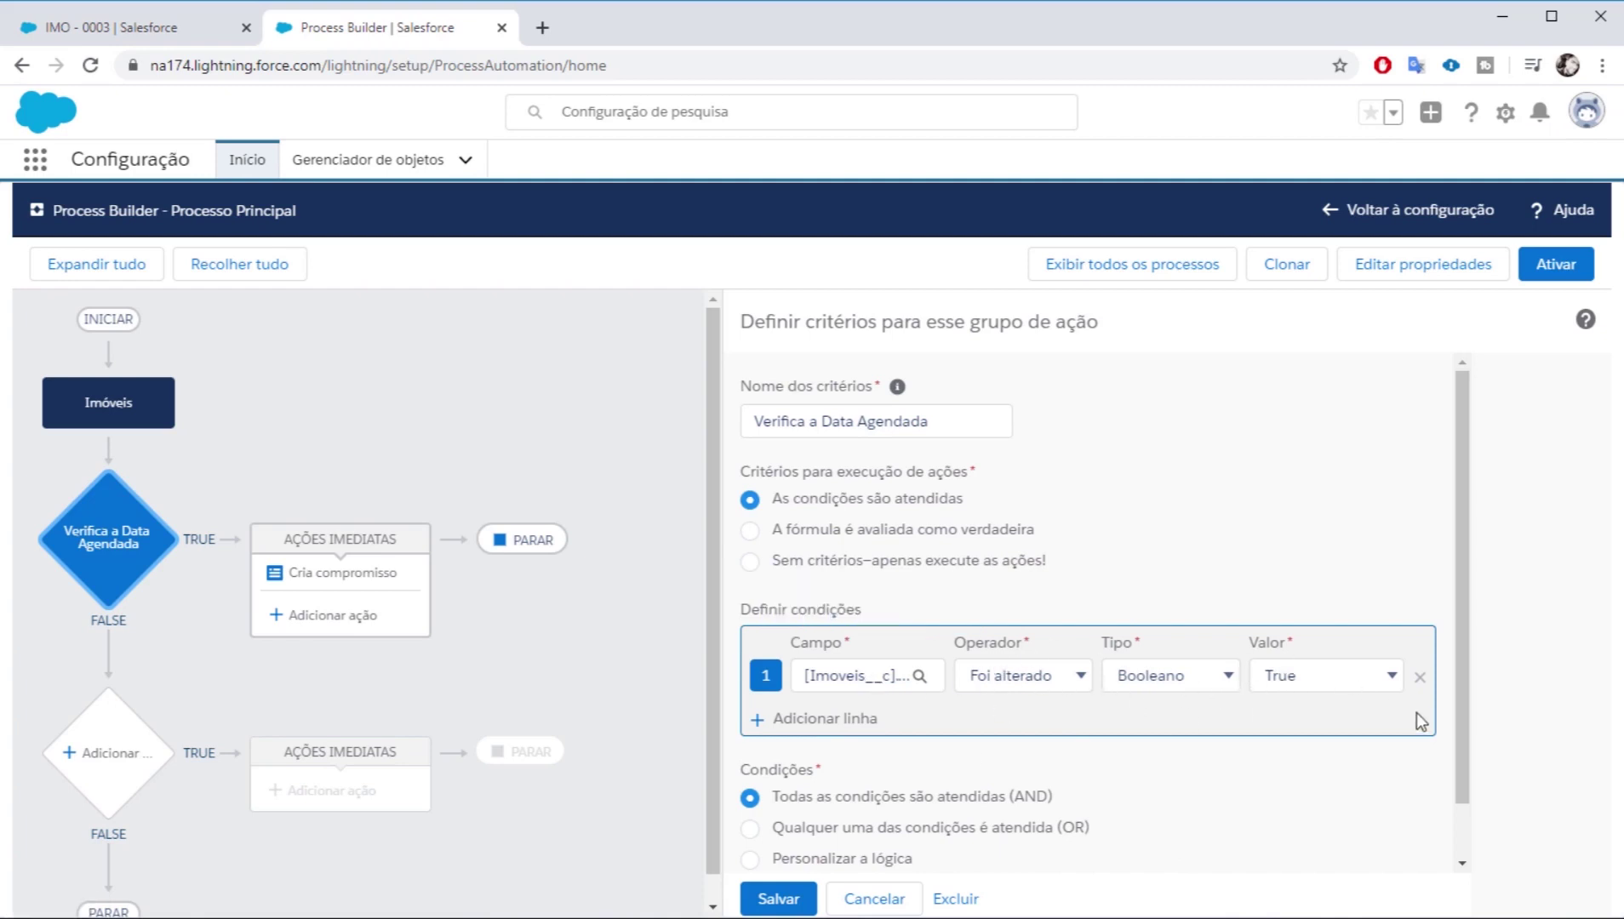
Step: Add an Atualizar registros action named Atualiza Status to the immediate actions of Verifica a Data Agendada
{"action": "left_click", "coordinate": [333, 623]}
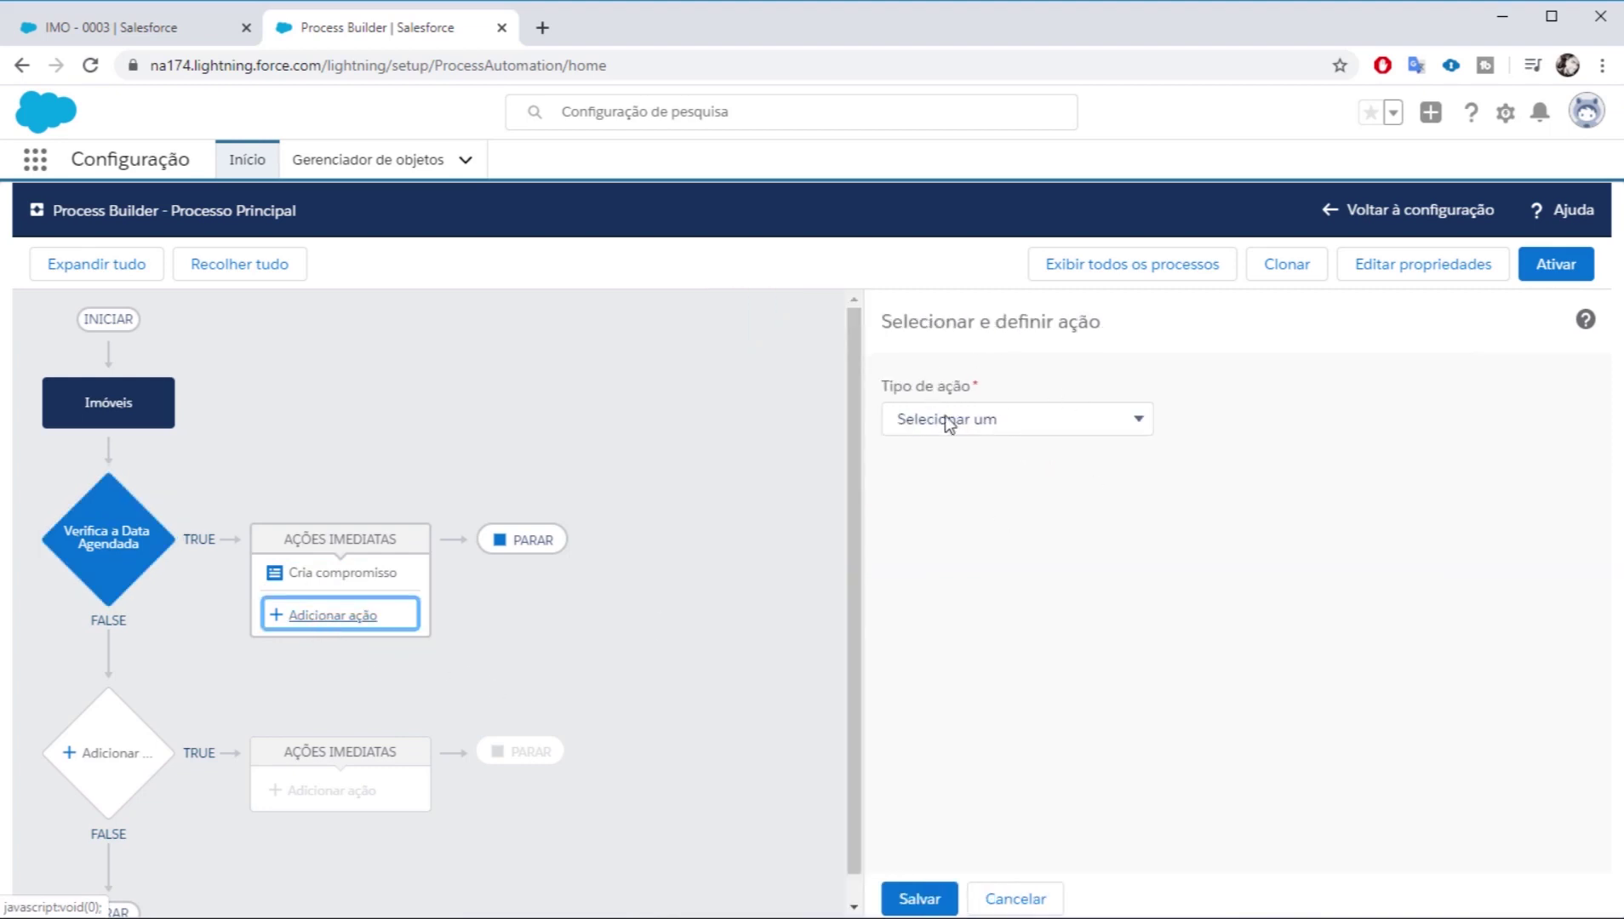
{"action": "left_click", "coordinate": [1026, 430]}
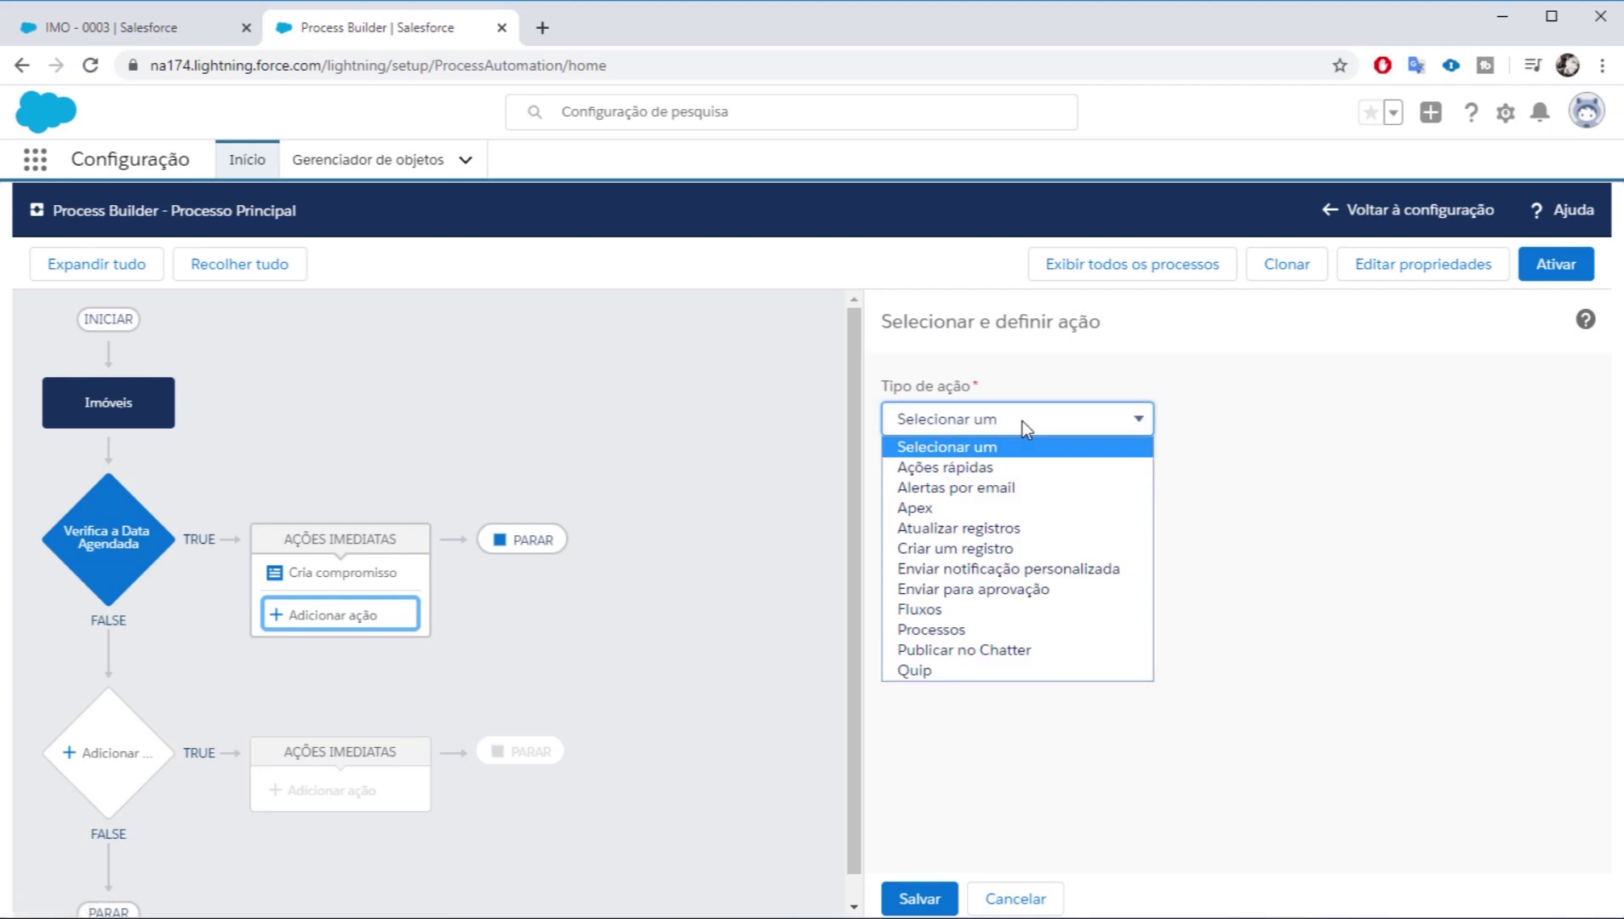
{"action": "left_click", "coordinate": [958, 529]}
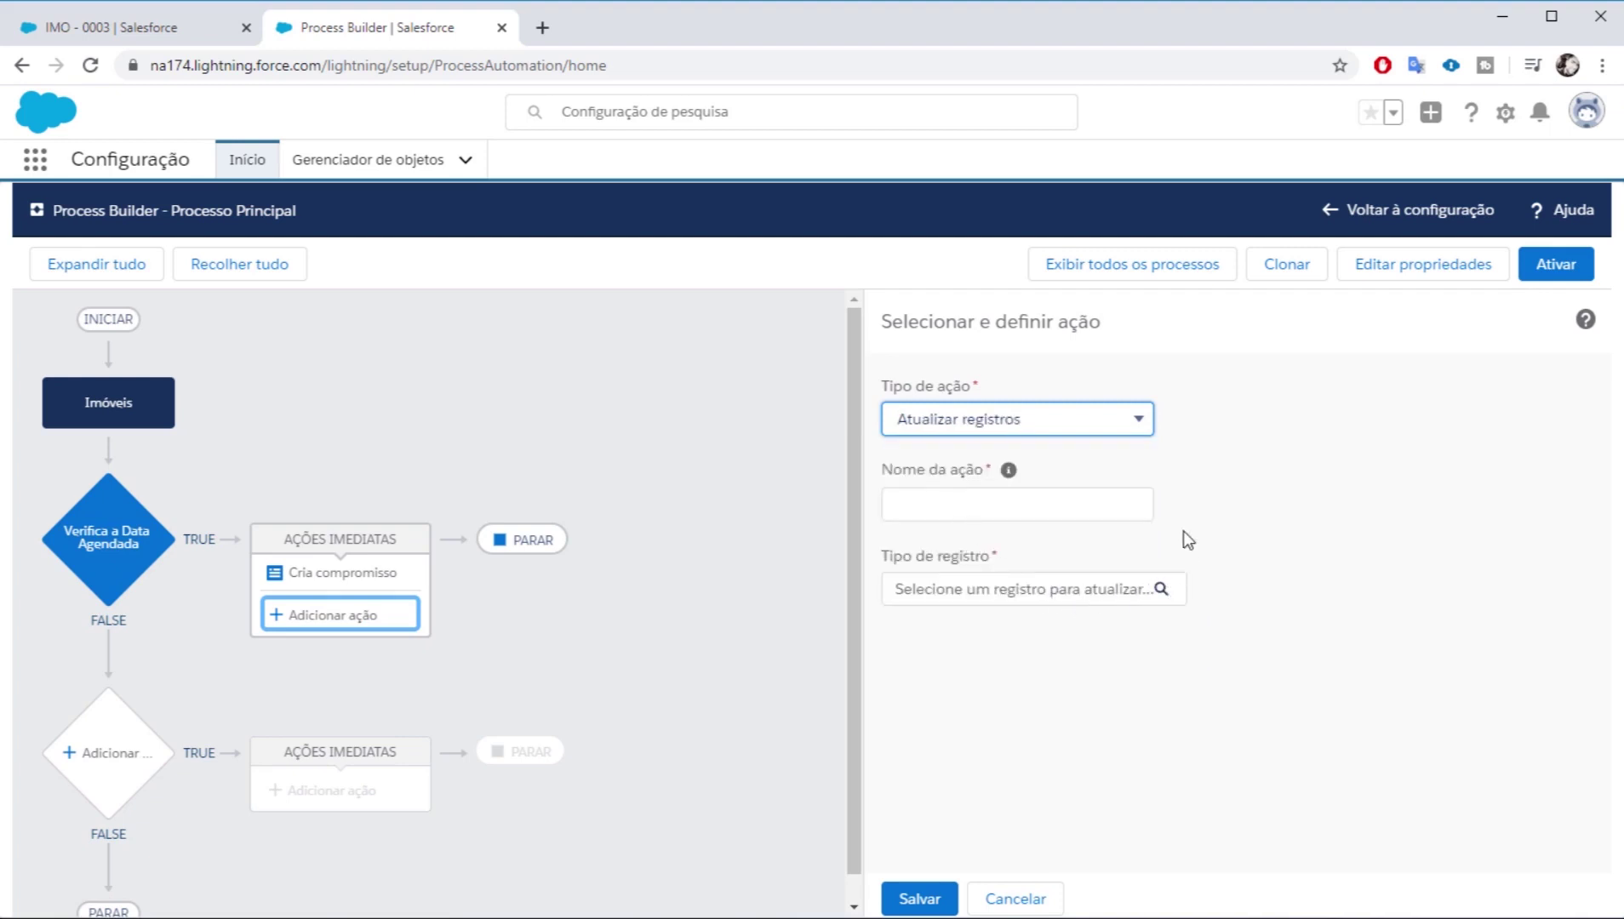
{"action": "left_click", "coordinate": [1029, 503]}
{"action": "type", "text": "Atua"}
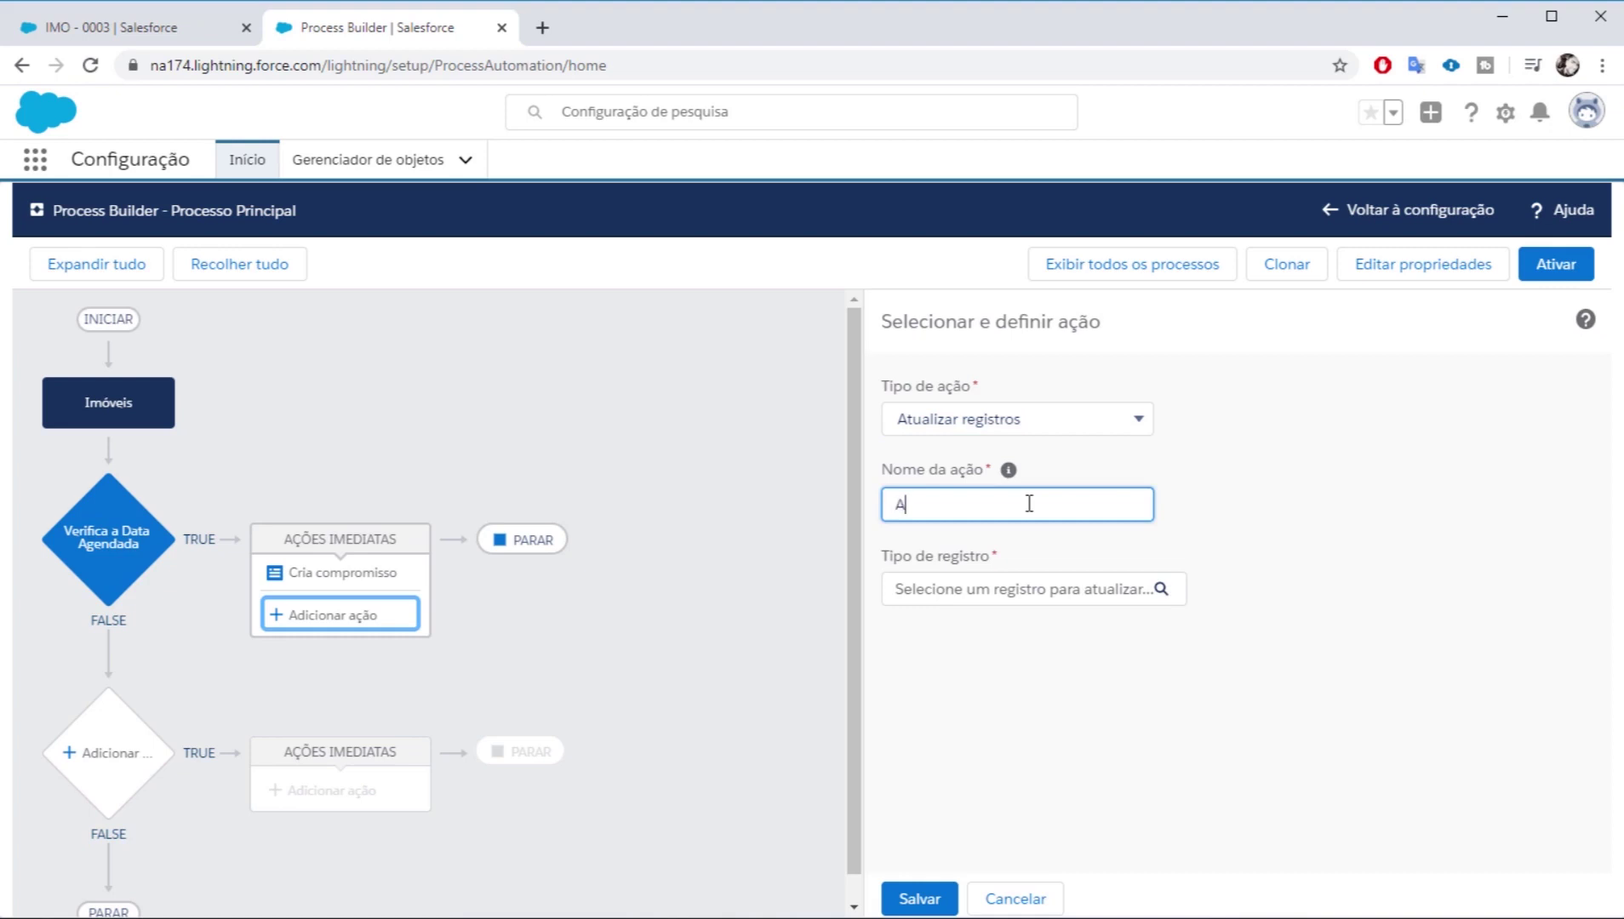
{"action": "type", "text": "liza Status"}
{"action": "left_click", "coordinate": [1297, 554]}
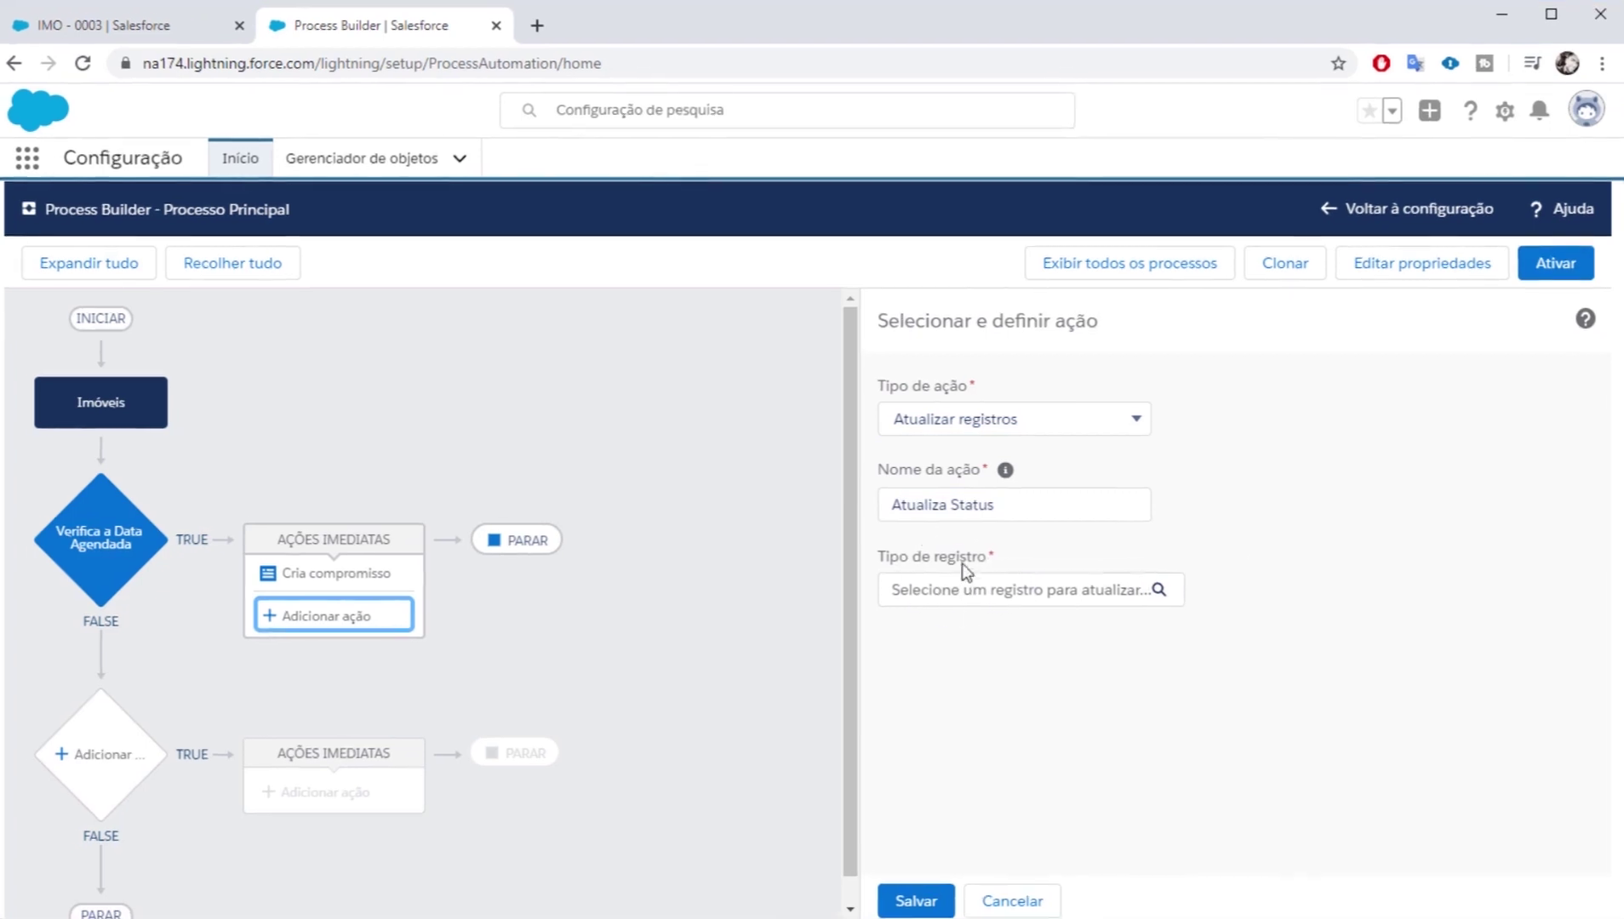
Step: Choose the Imoveis__c record that started the process as the record to update
{"action": "left_click", "coordinate": [810, 631]}
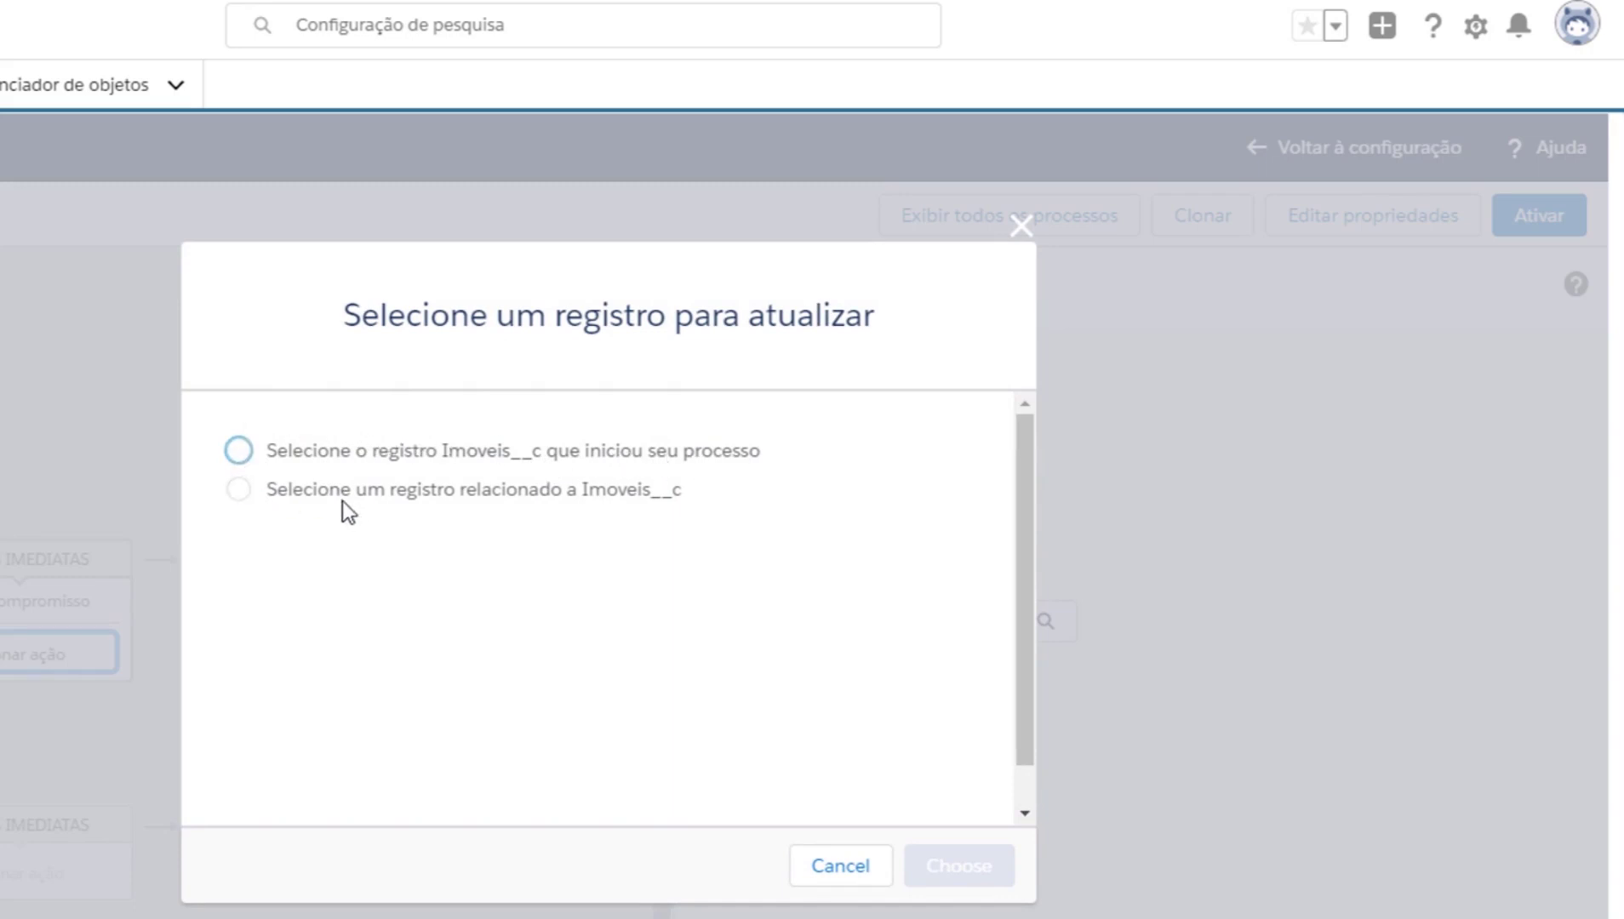
{"action": "left_click", "coordinate": [239, 451]}
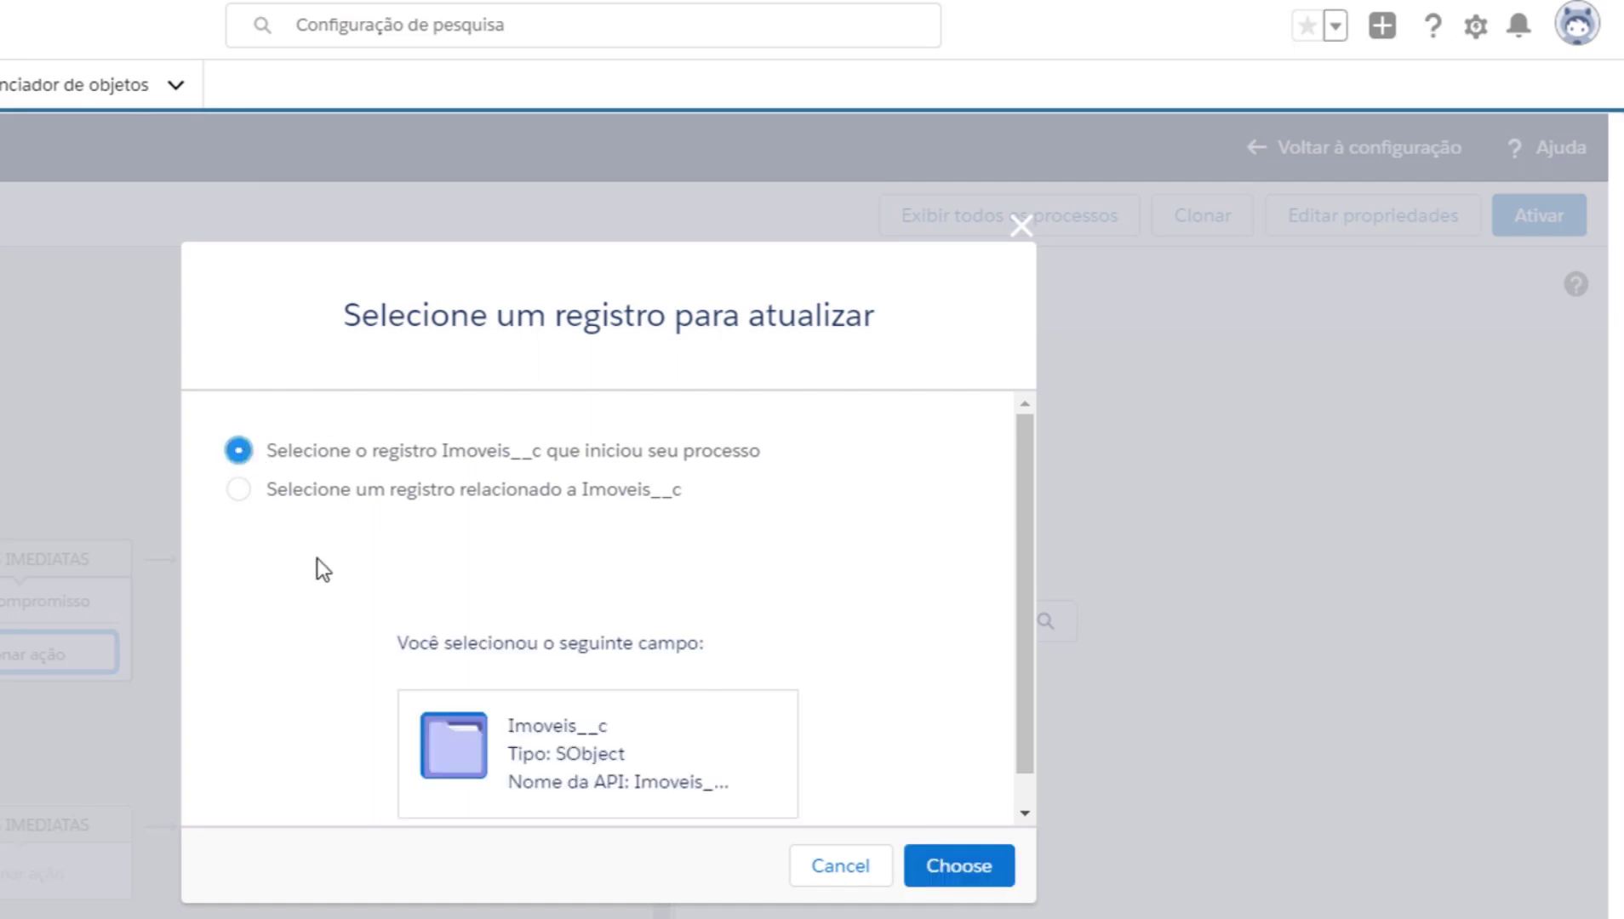
{"action": "left_click", "coordinate": [154, 36]}
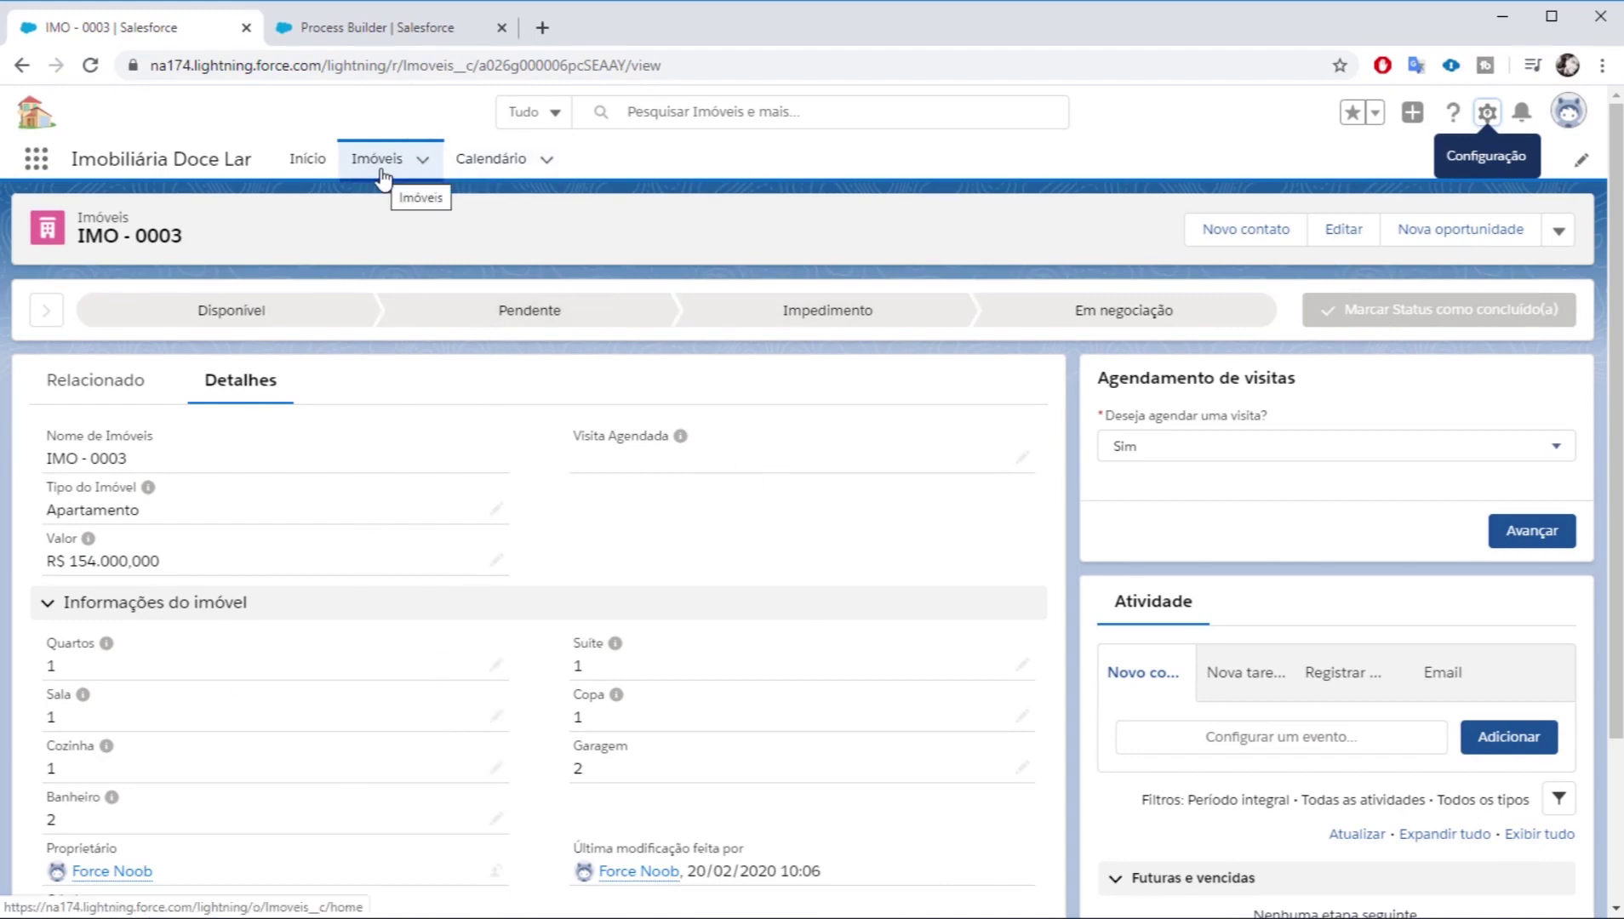
{"action": "left_click", "coordinate": [426, 32]}
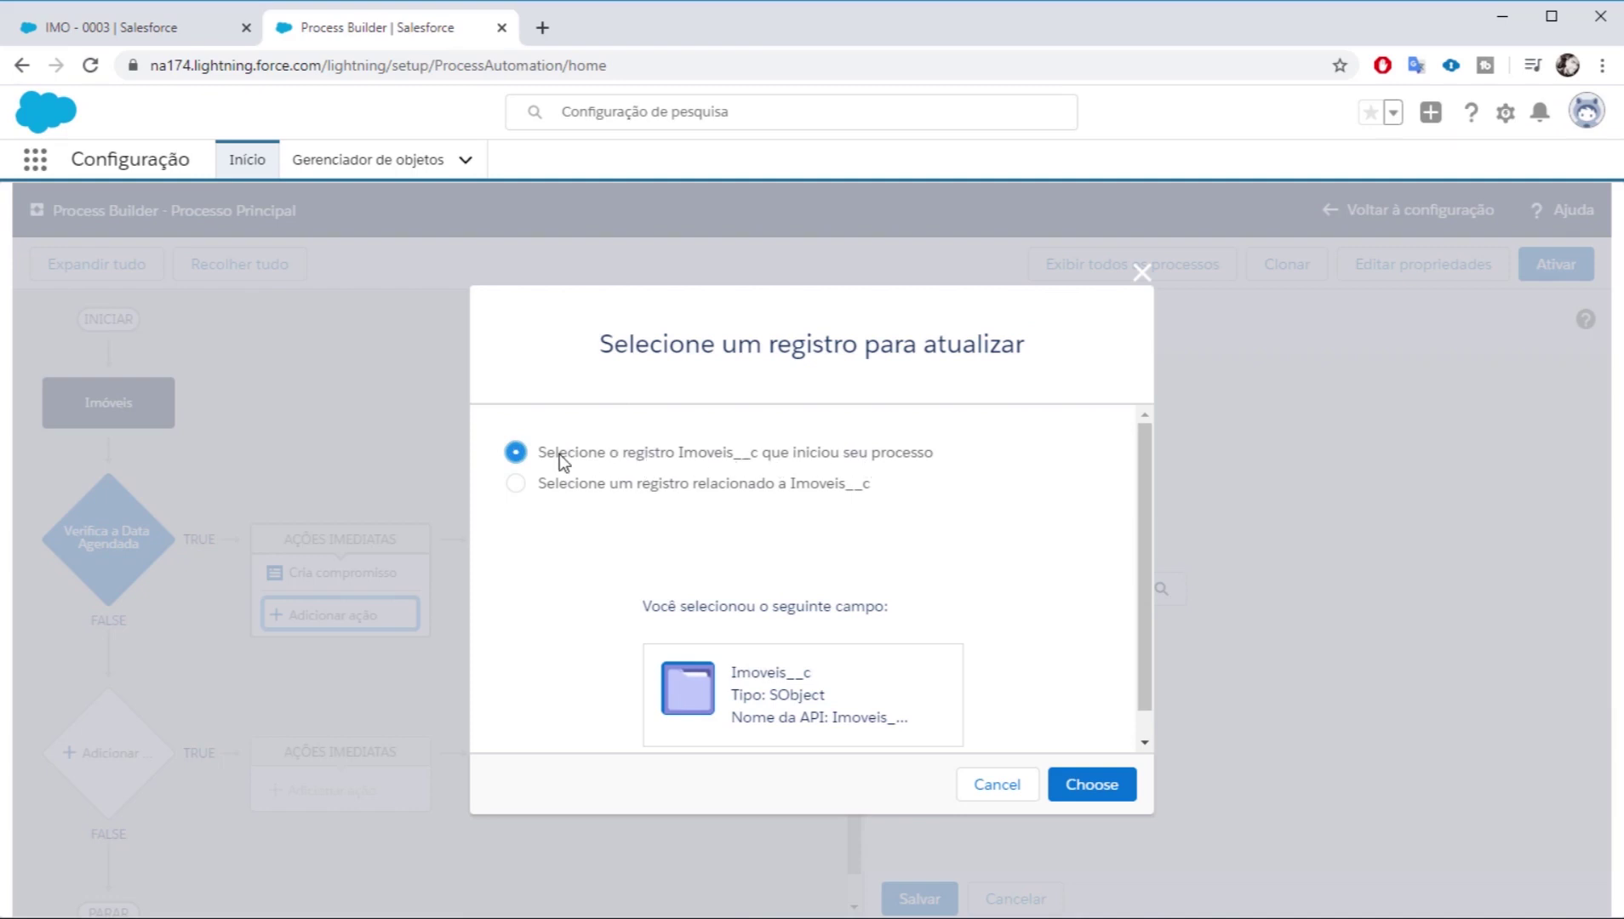
{"action": "left_click", "coordinate": [1098, 794]}
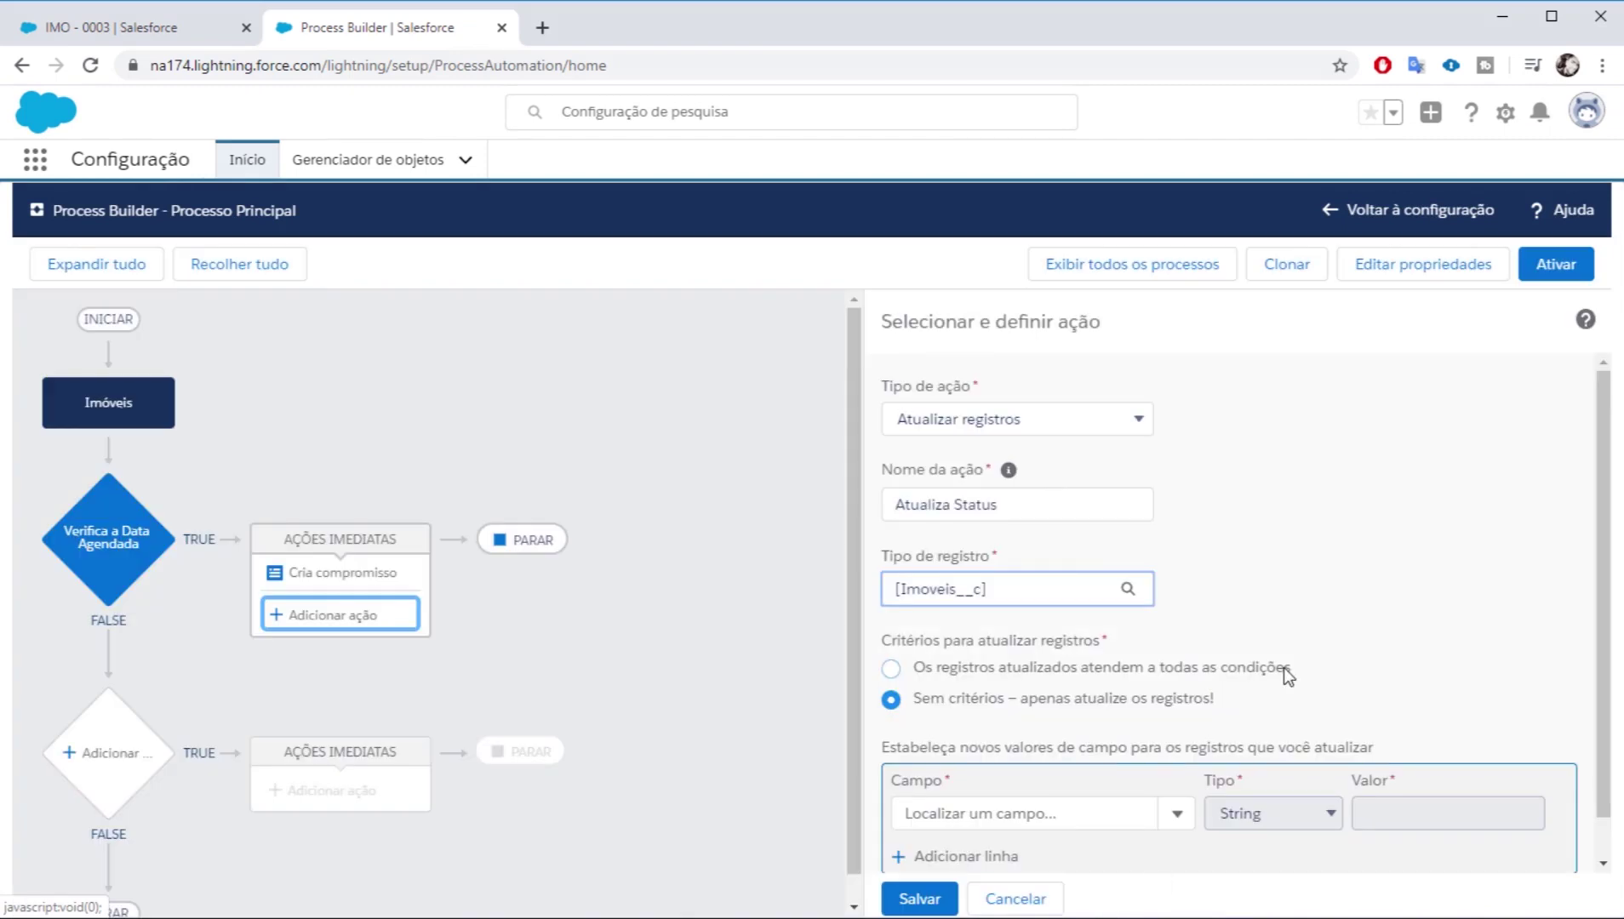
{"action": "scroll", "coordinate": [1284, 669], "scroll_direction": "down", "scroll_amount": 1}
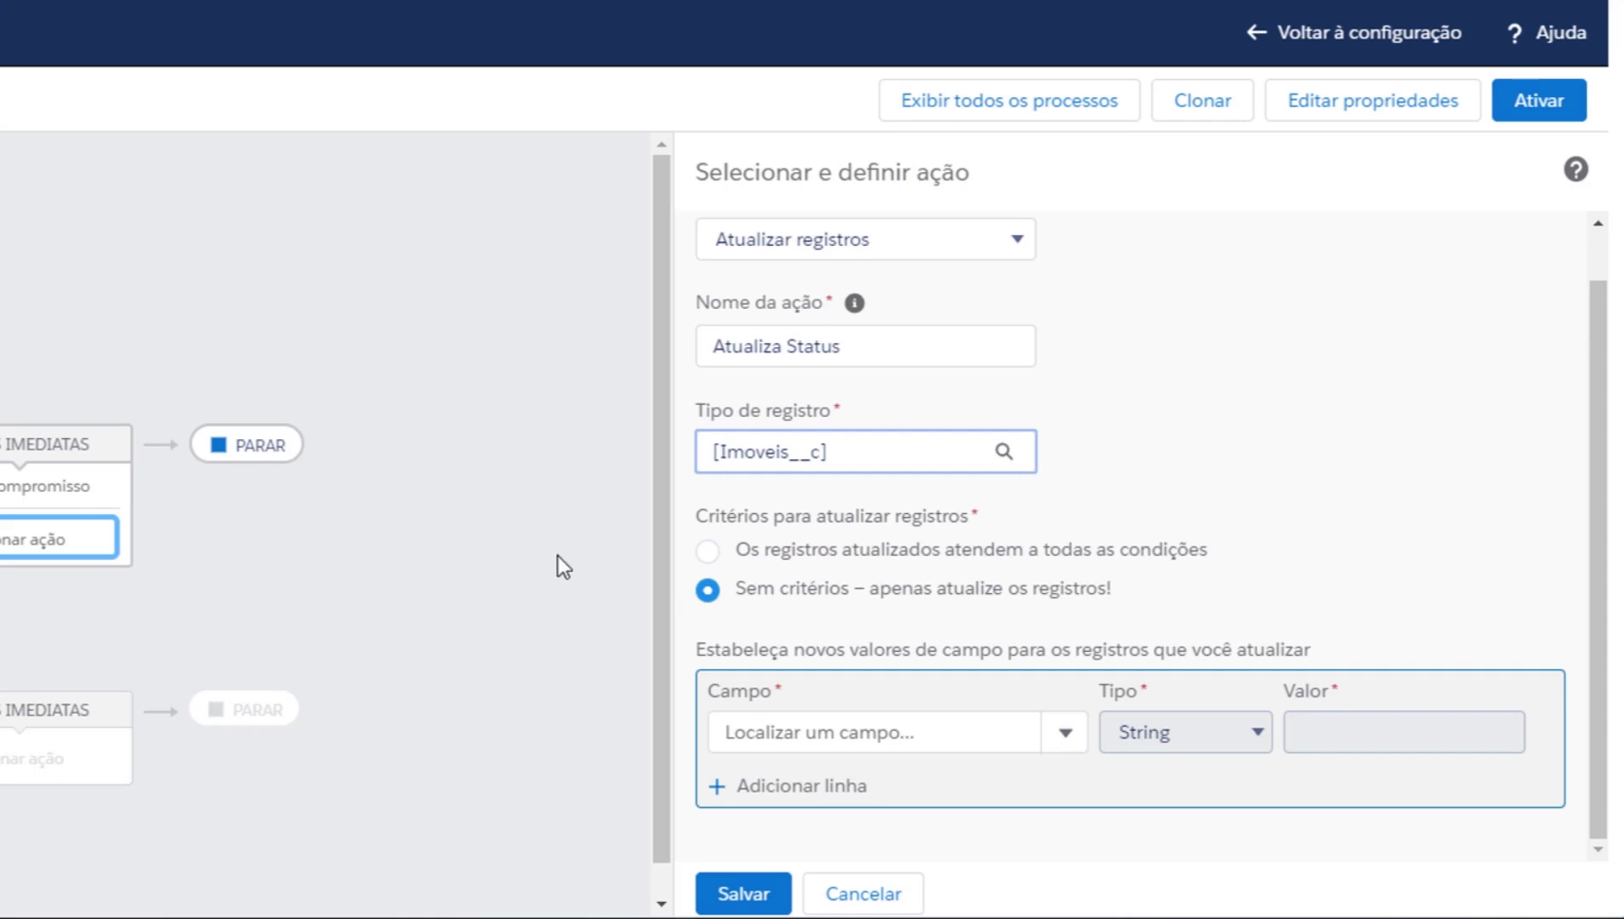
{"action": "left_click", "coordinate": [713, 552]}
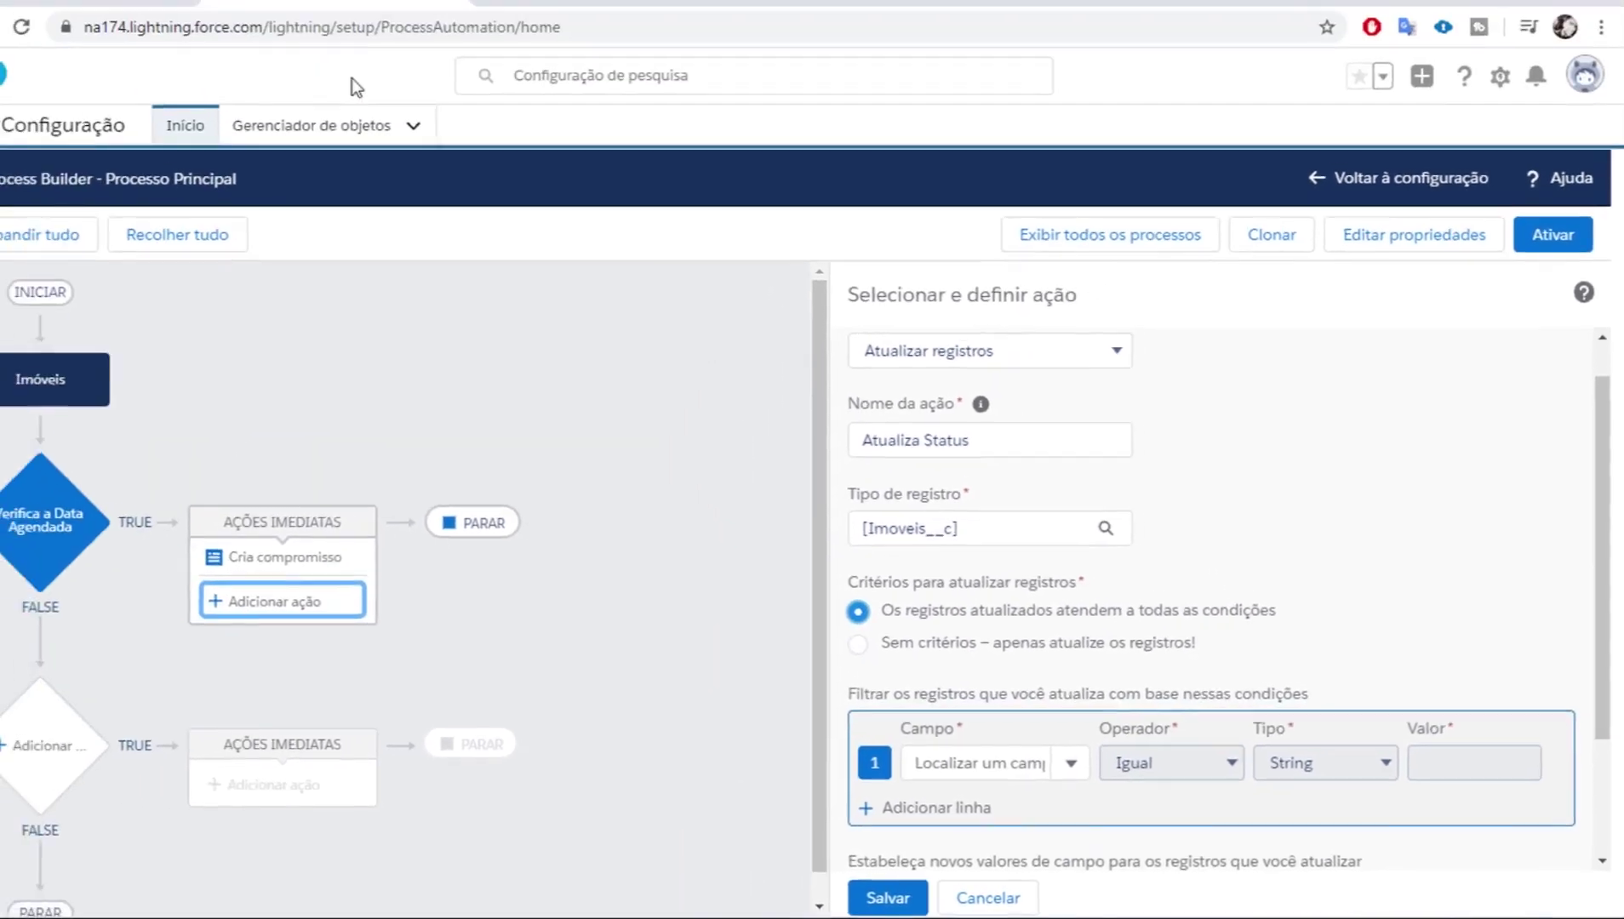
{"action": "left_click", "coordinate": [153, 27]}
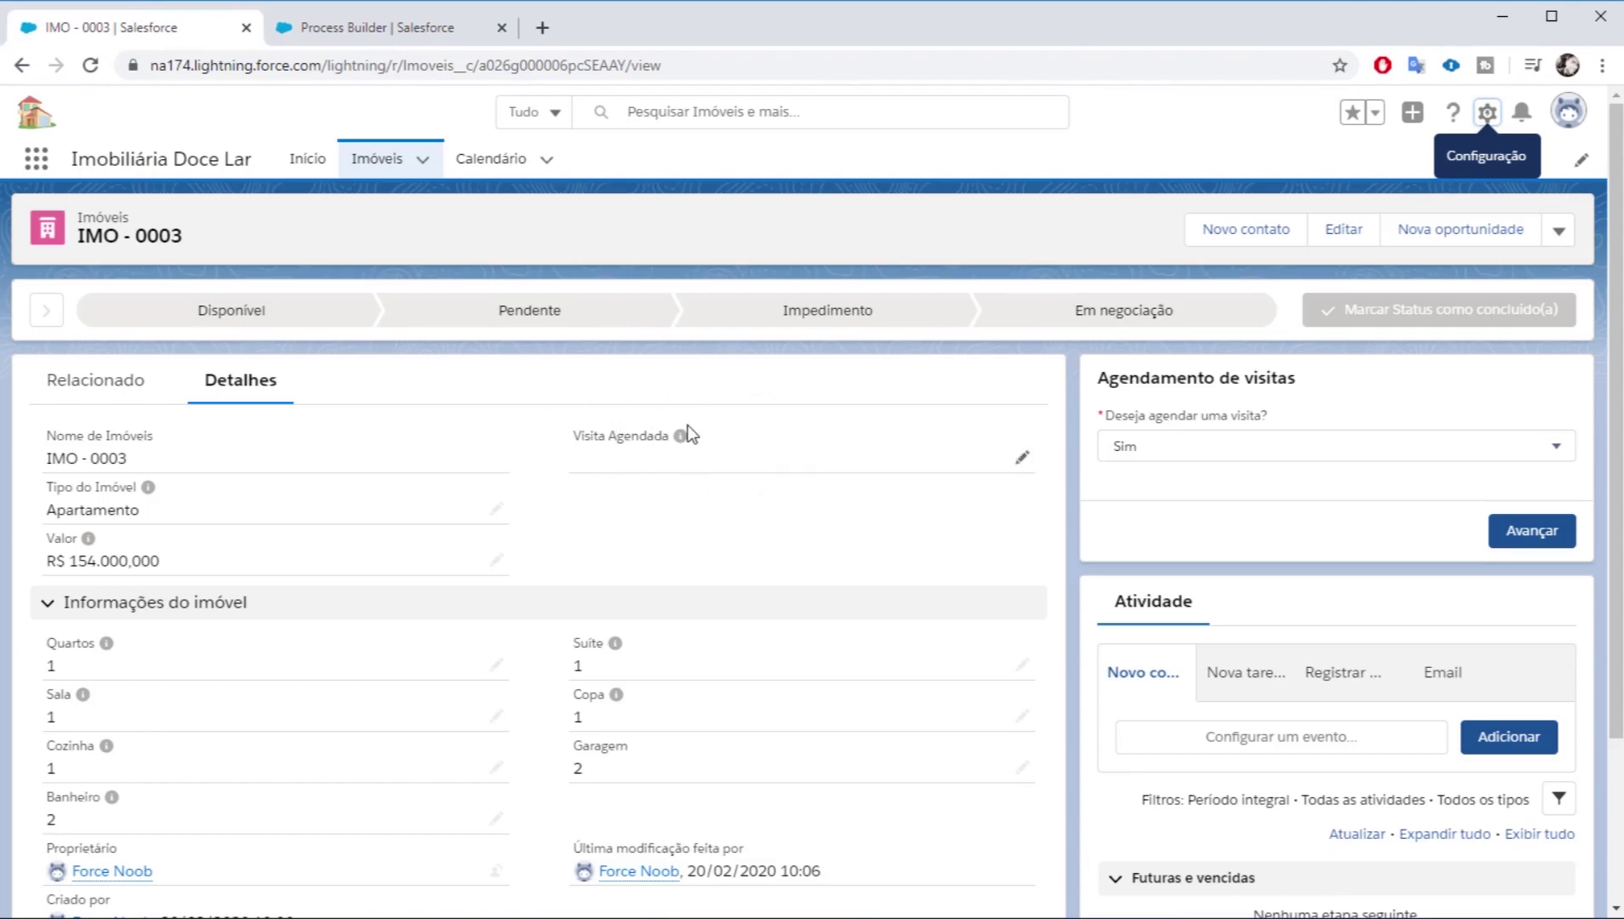
{"action": "left_click", "coordinate": [337, 27]}
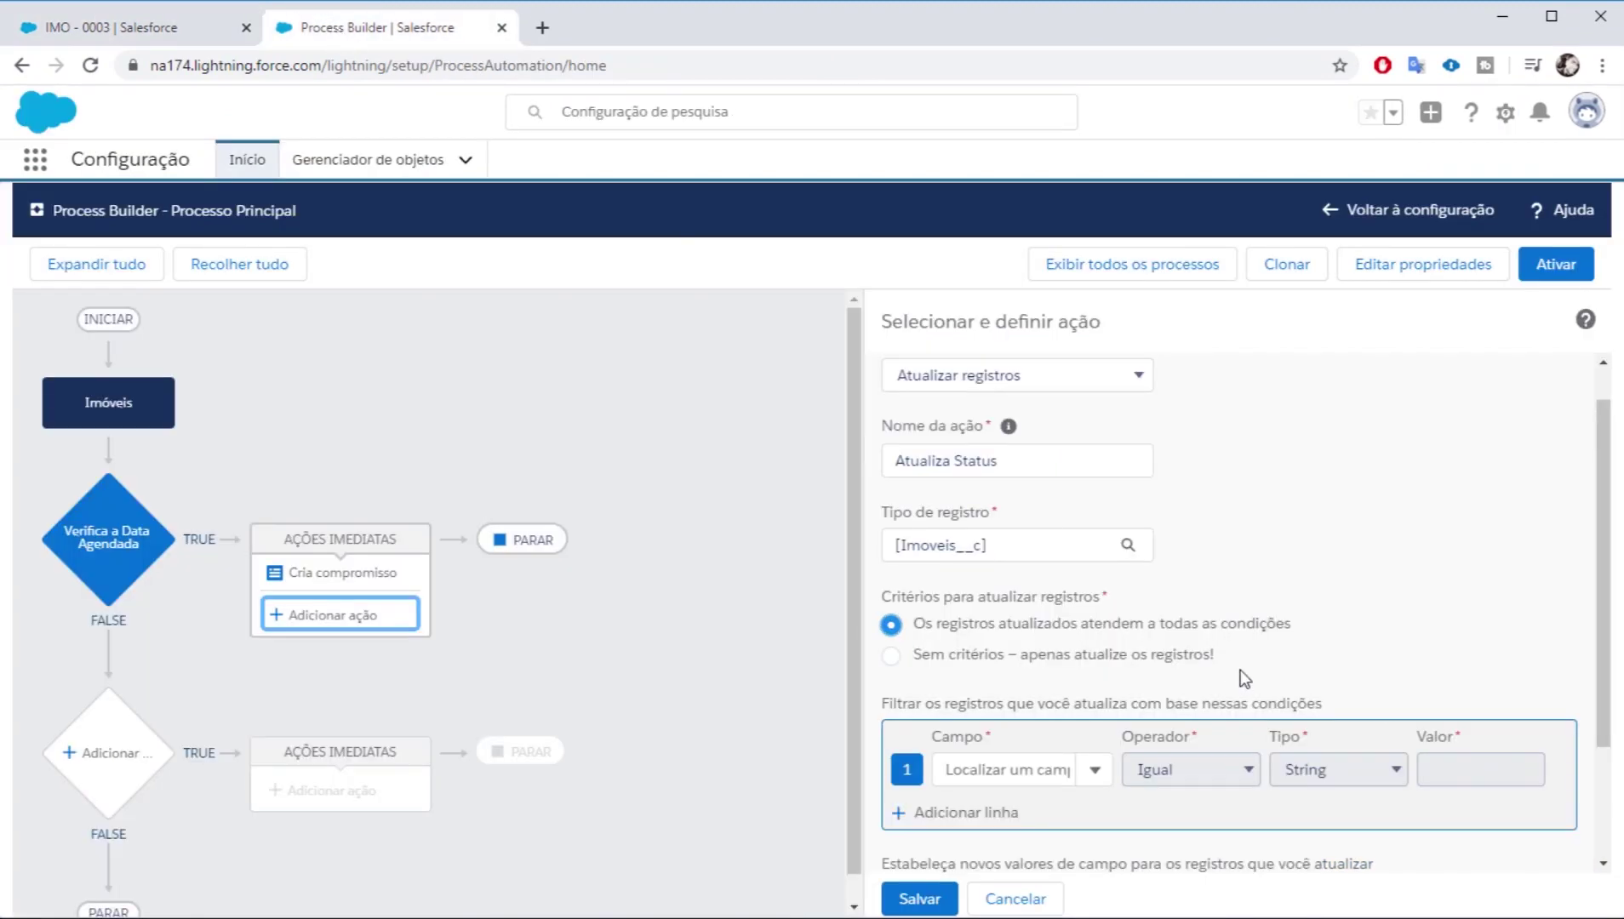
{"action": "scroll", "coordinate": [1234, 647], "scroll_direction": "down", "scroll_amount": 2}
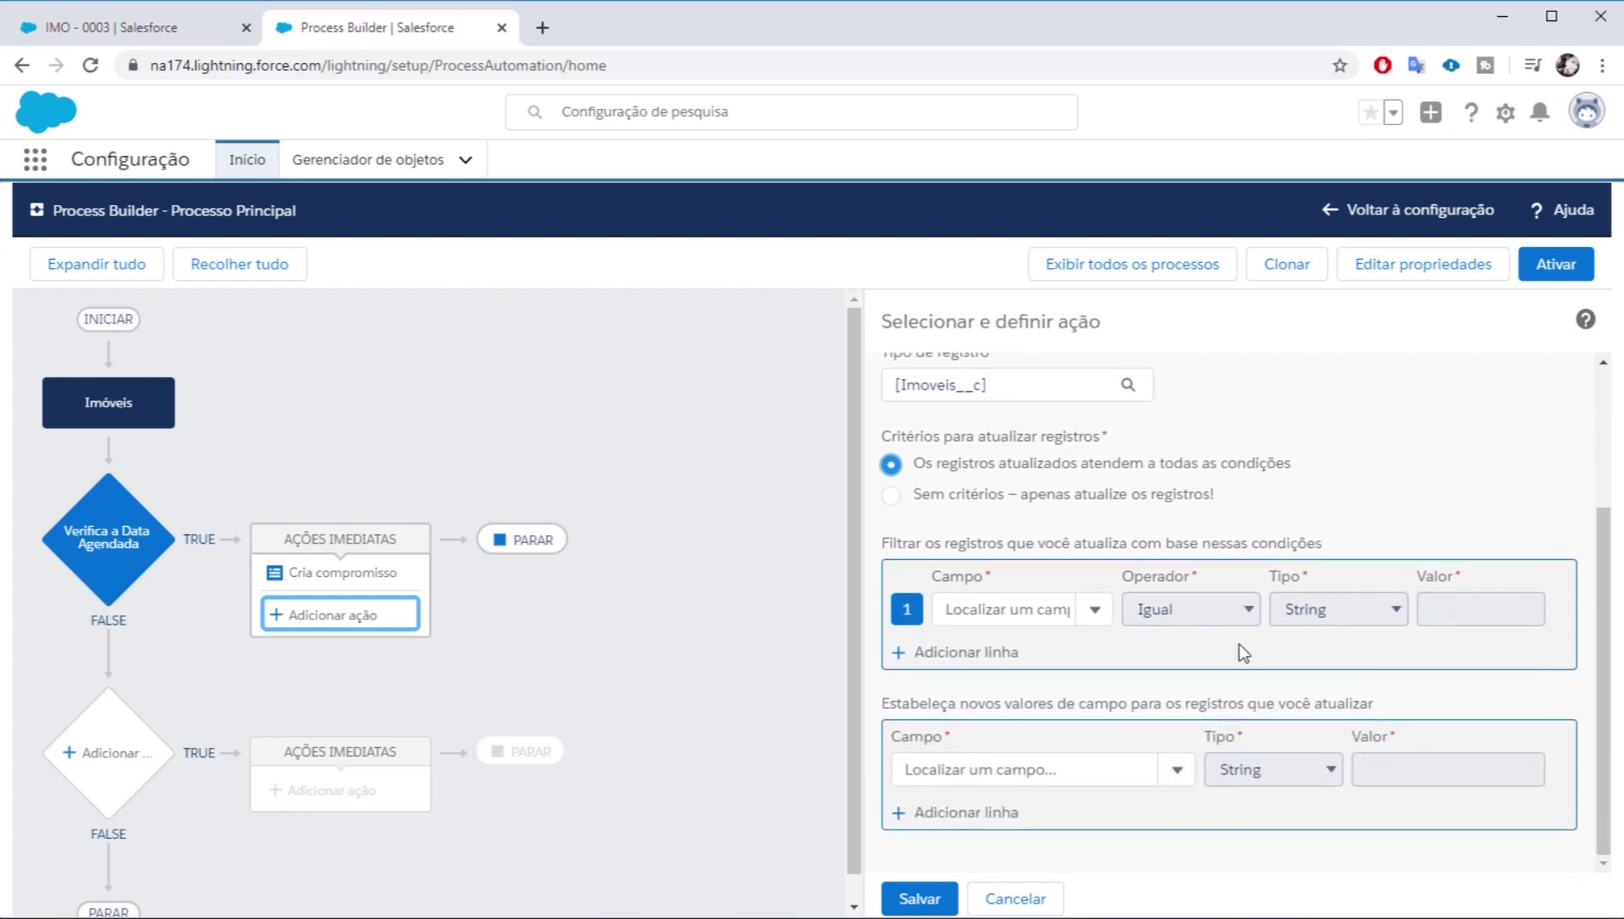
{"action": "left_click", "coordinate": [997, 613]}
{"action": "scroll", "coordinate": [1030, 719], "scroll_direction": "down", "scroll_amount": 10}
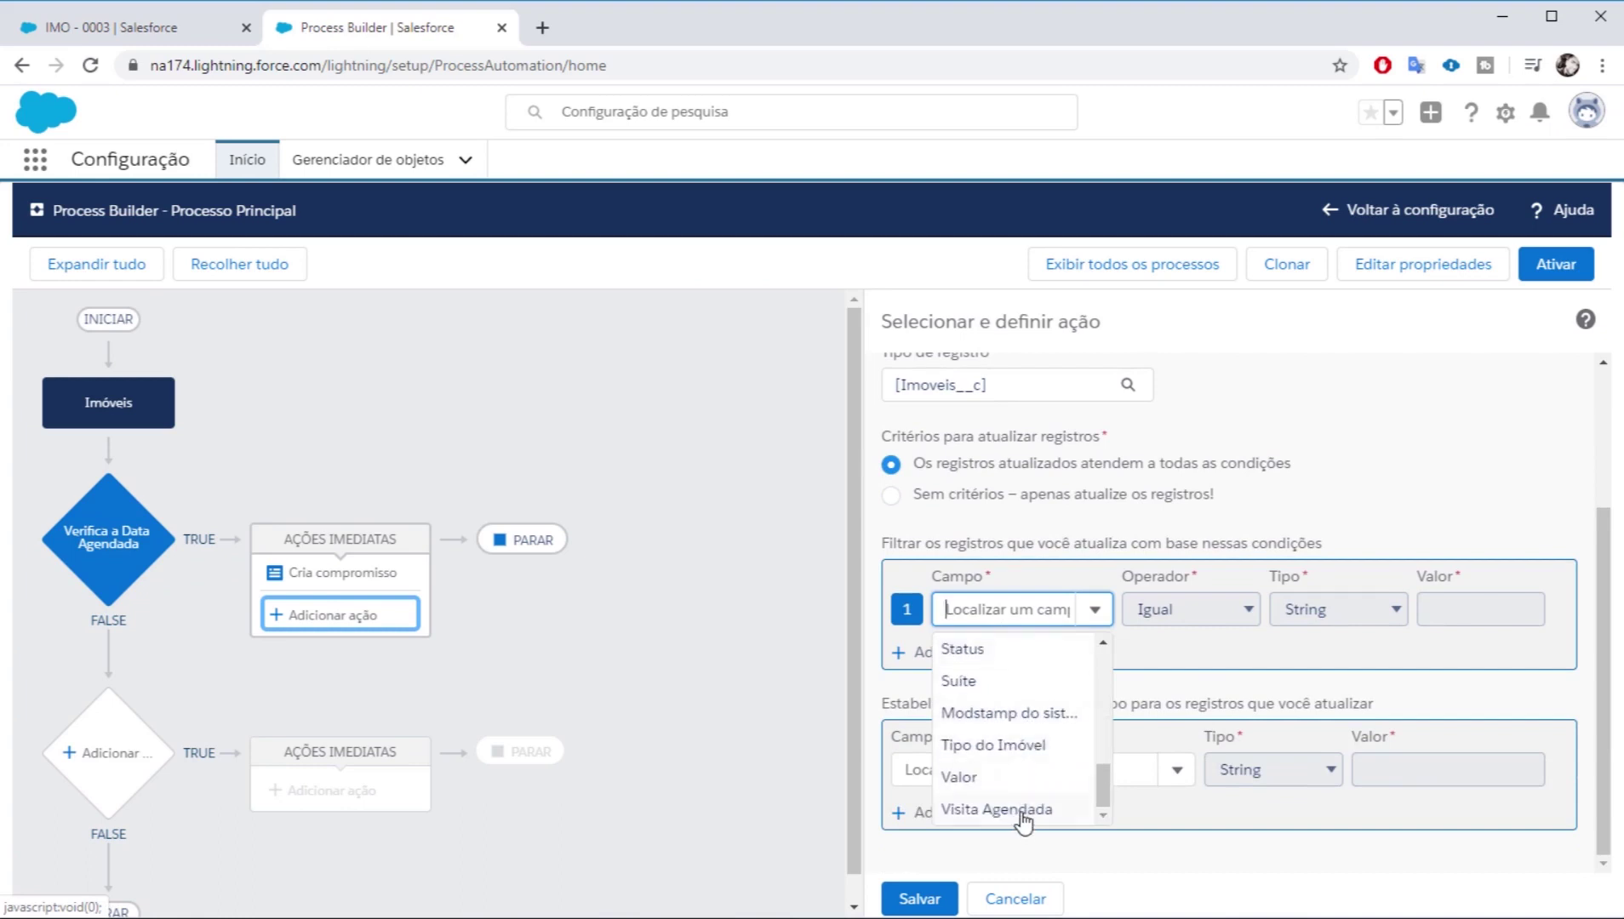
{"action": "left_click", "coordinate": [1017, 811]}
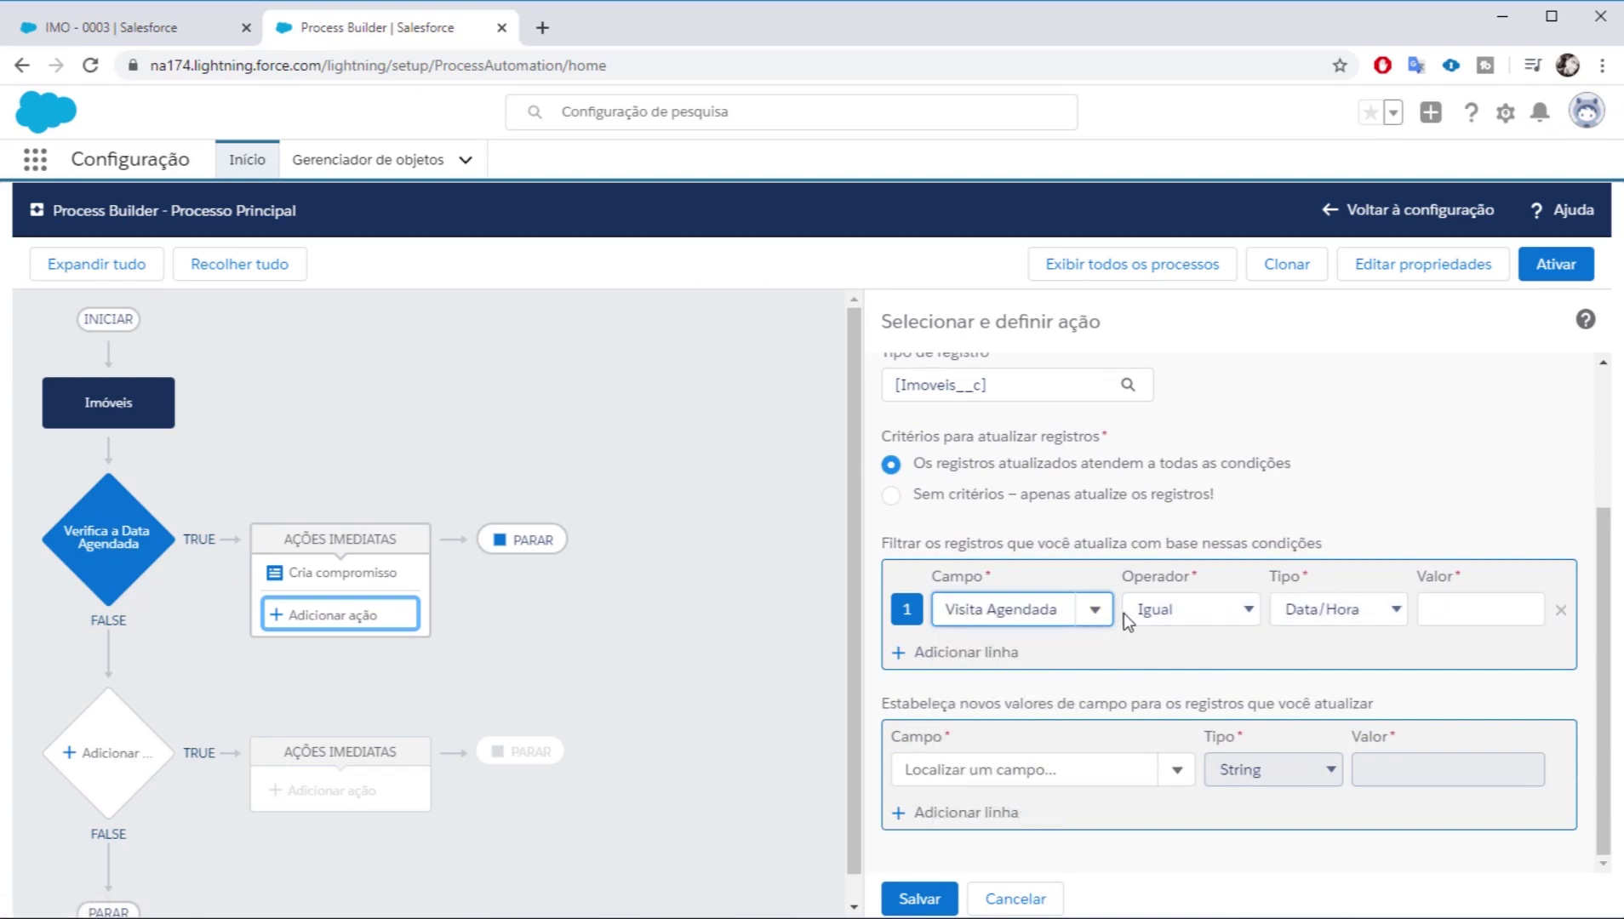
{"action": "left_click", "coordinate": [1244, 610]}
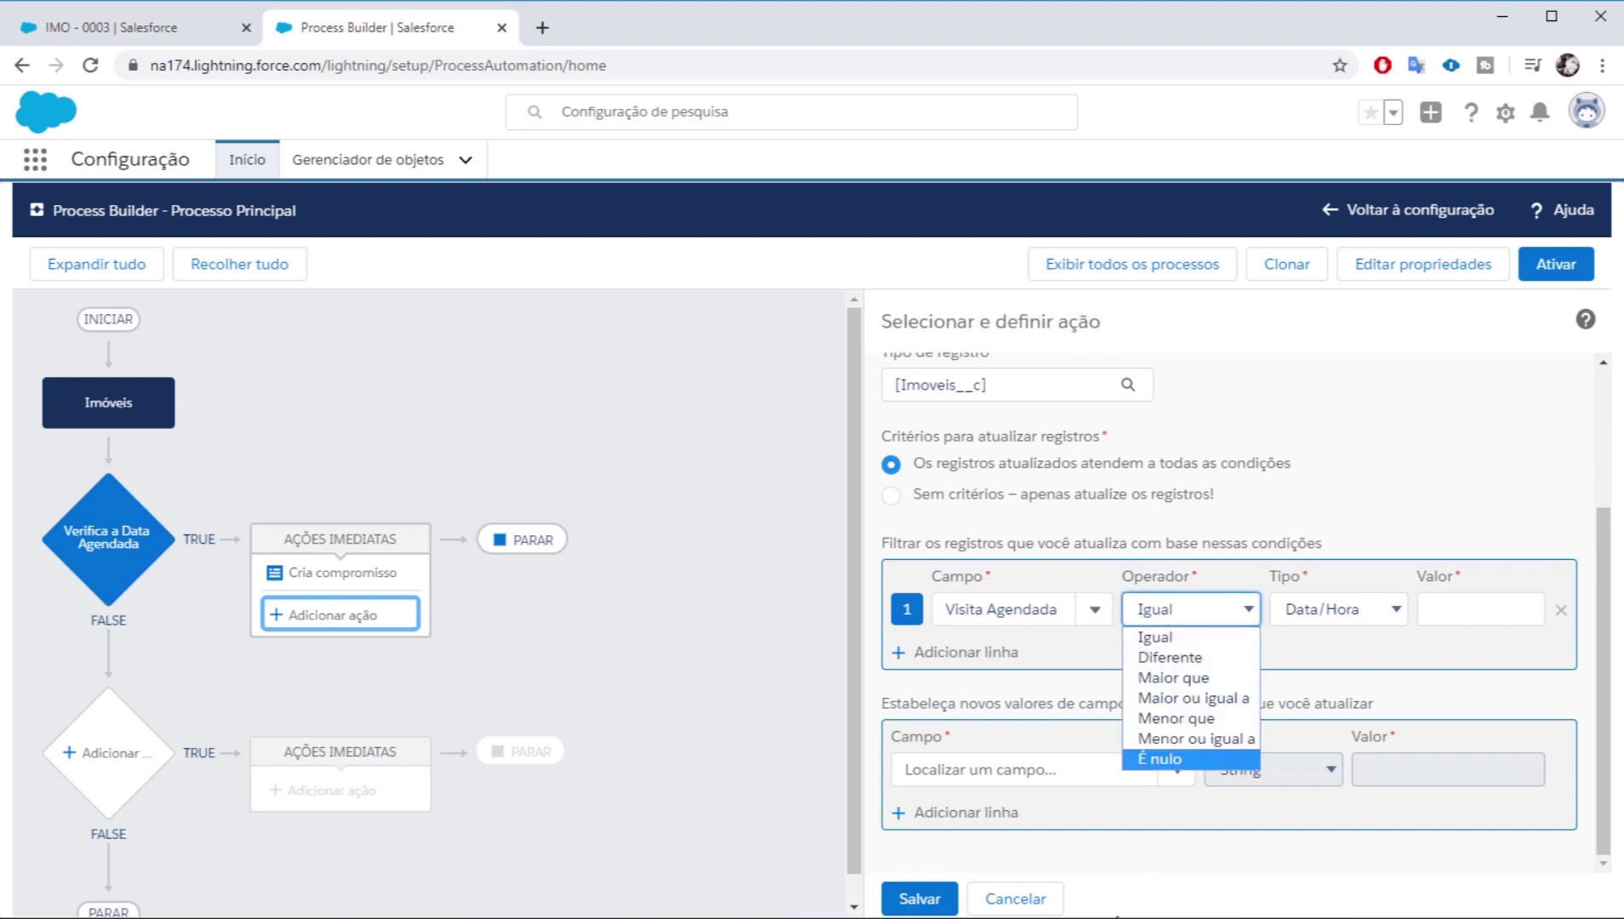
{"action": "key", "text": "F9"}
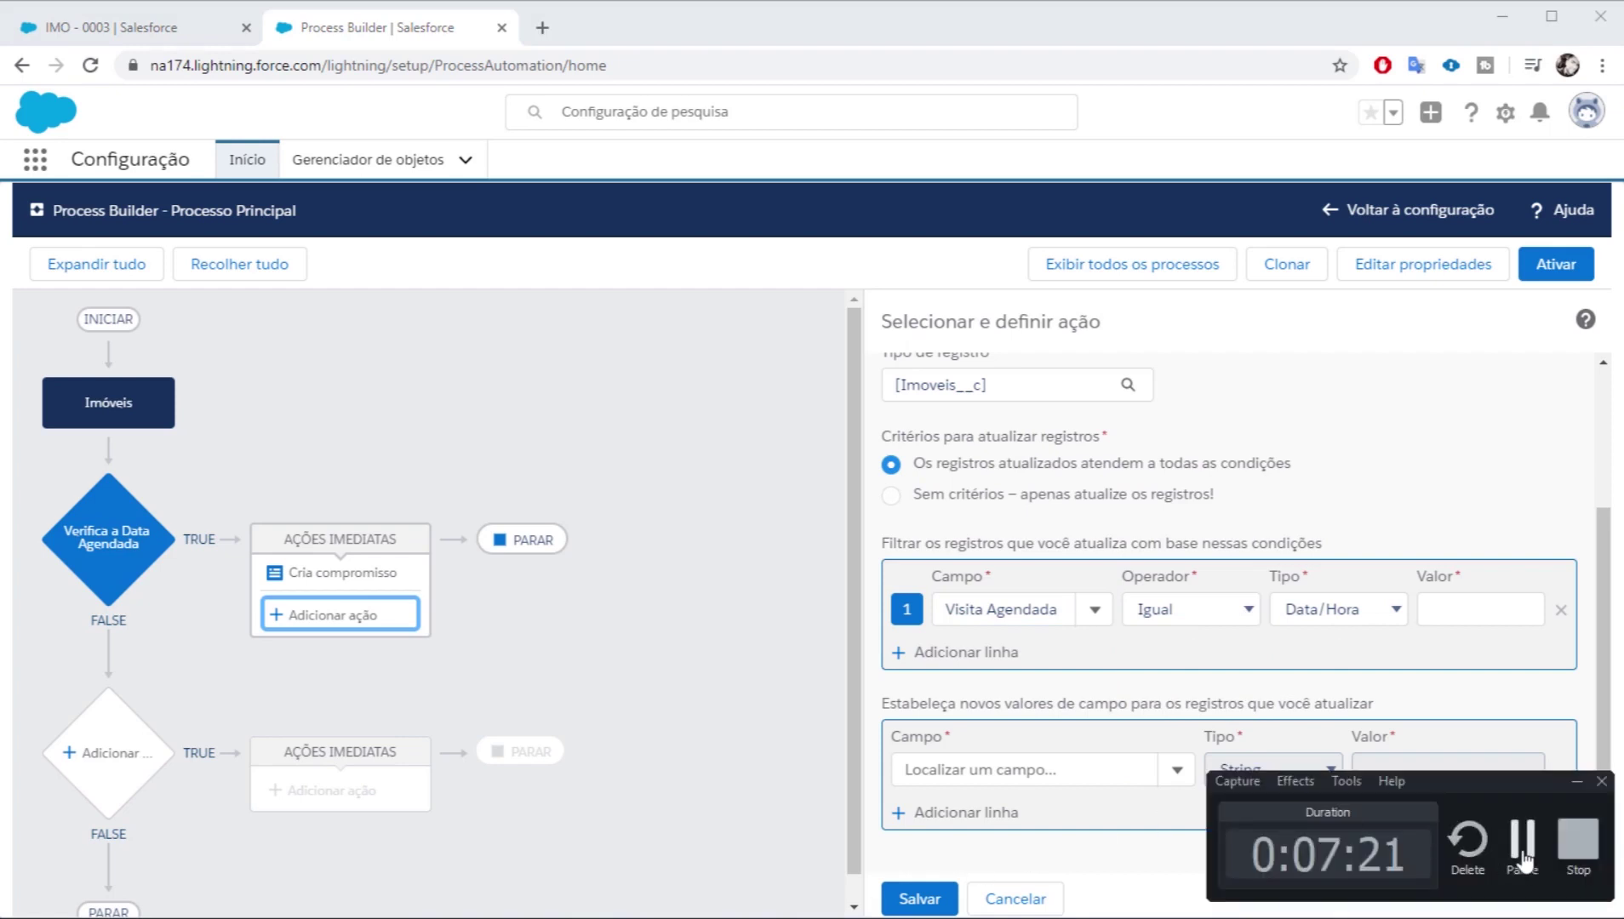
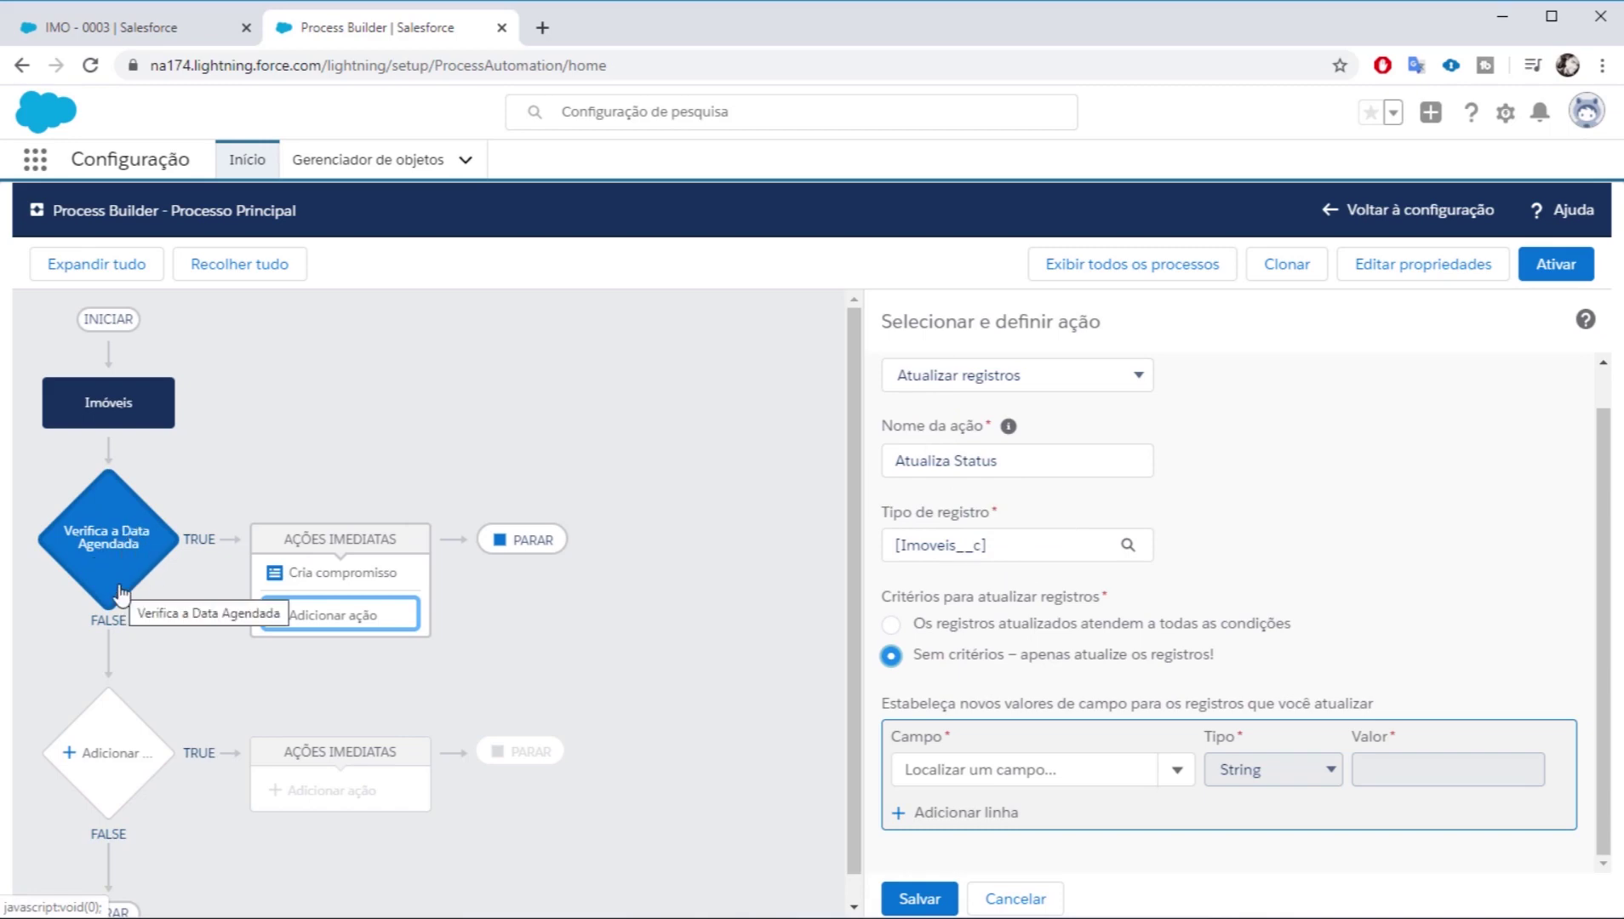
Step: Set Pendente as the new value for the Status field in the Atualiza Status action
{"action": "left_click", "coordinate": [559, 918]}
{"action": "left_click", "coordinate": [559, 917]}
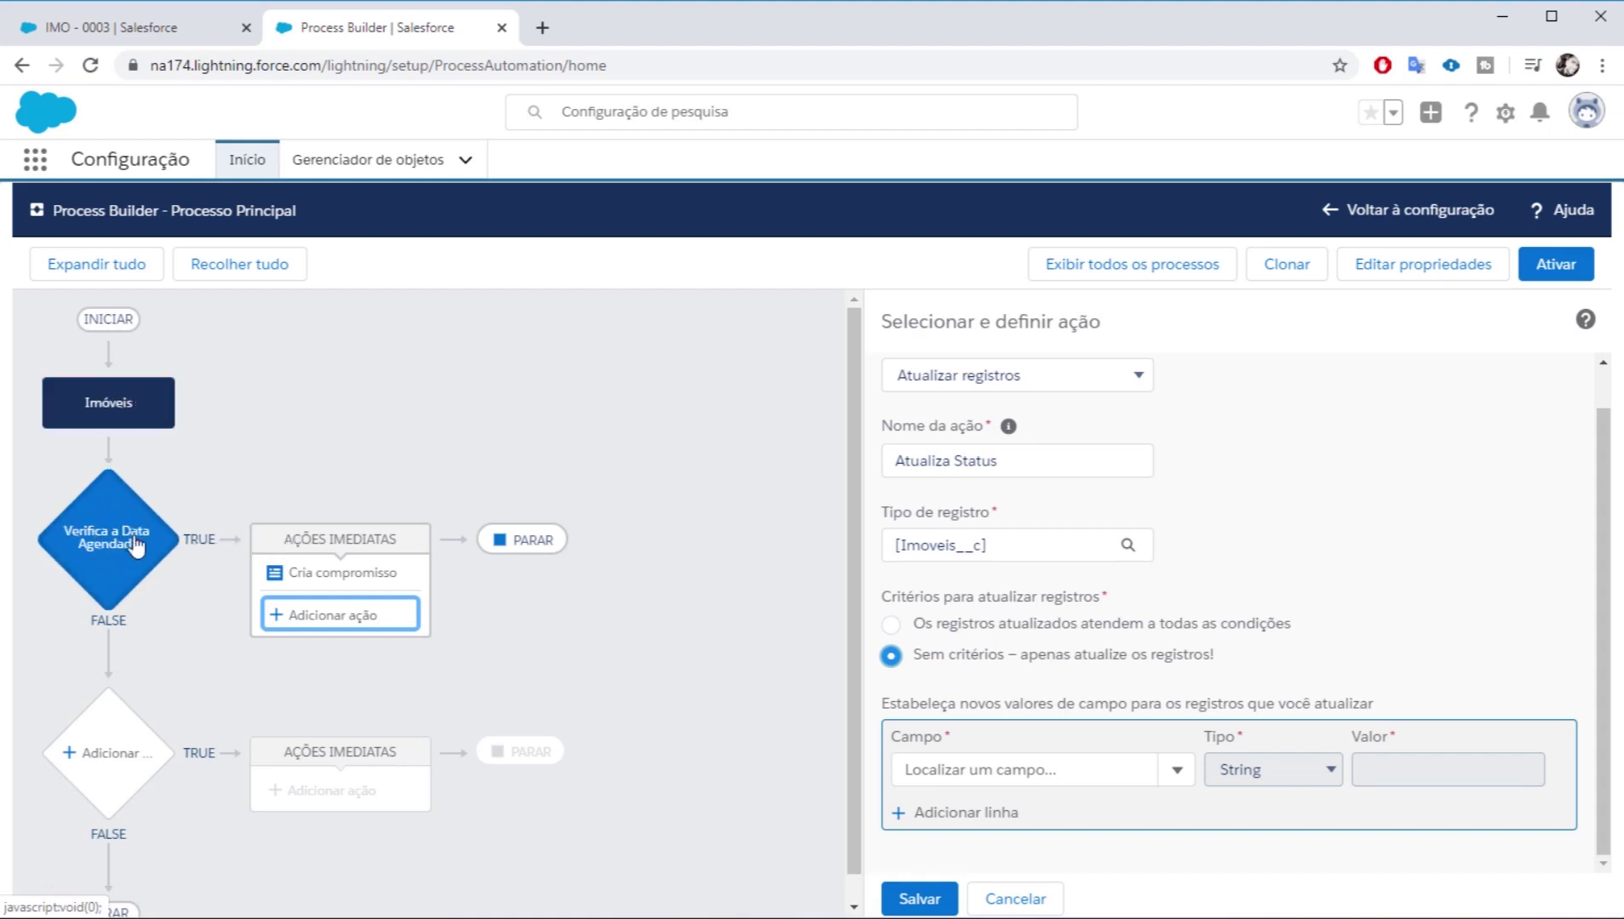
{"action": "left_click", "coordinate": [132, 28]}
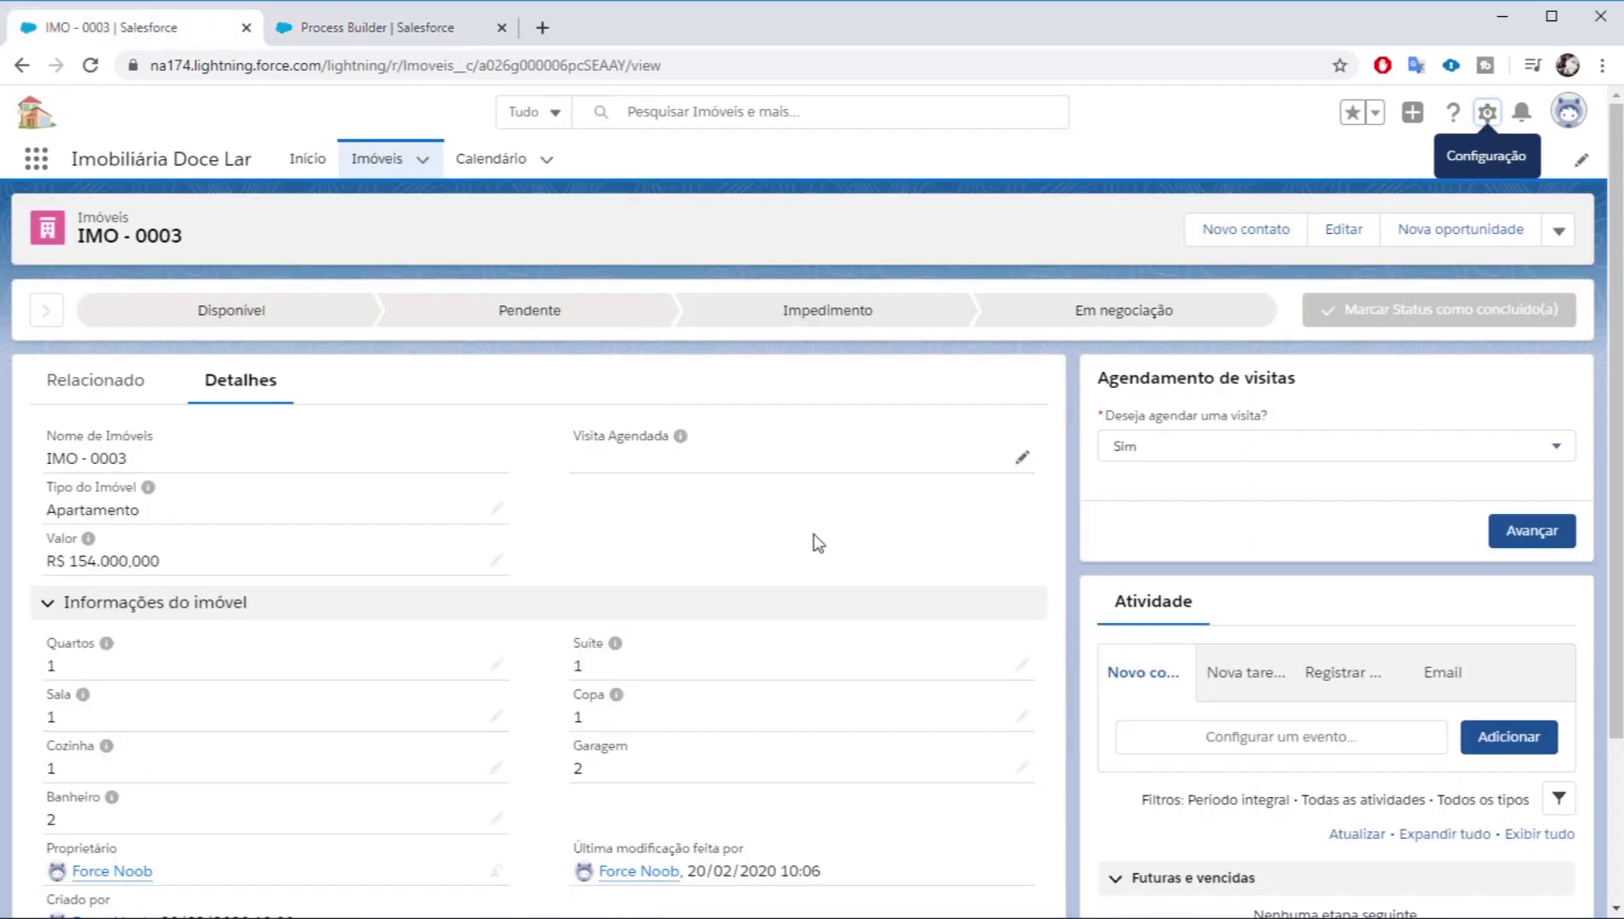
{"action": "left_click", "coordinate": [375, 28]}
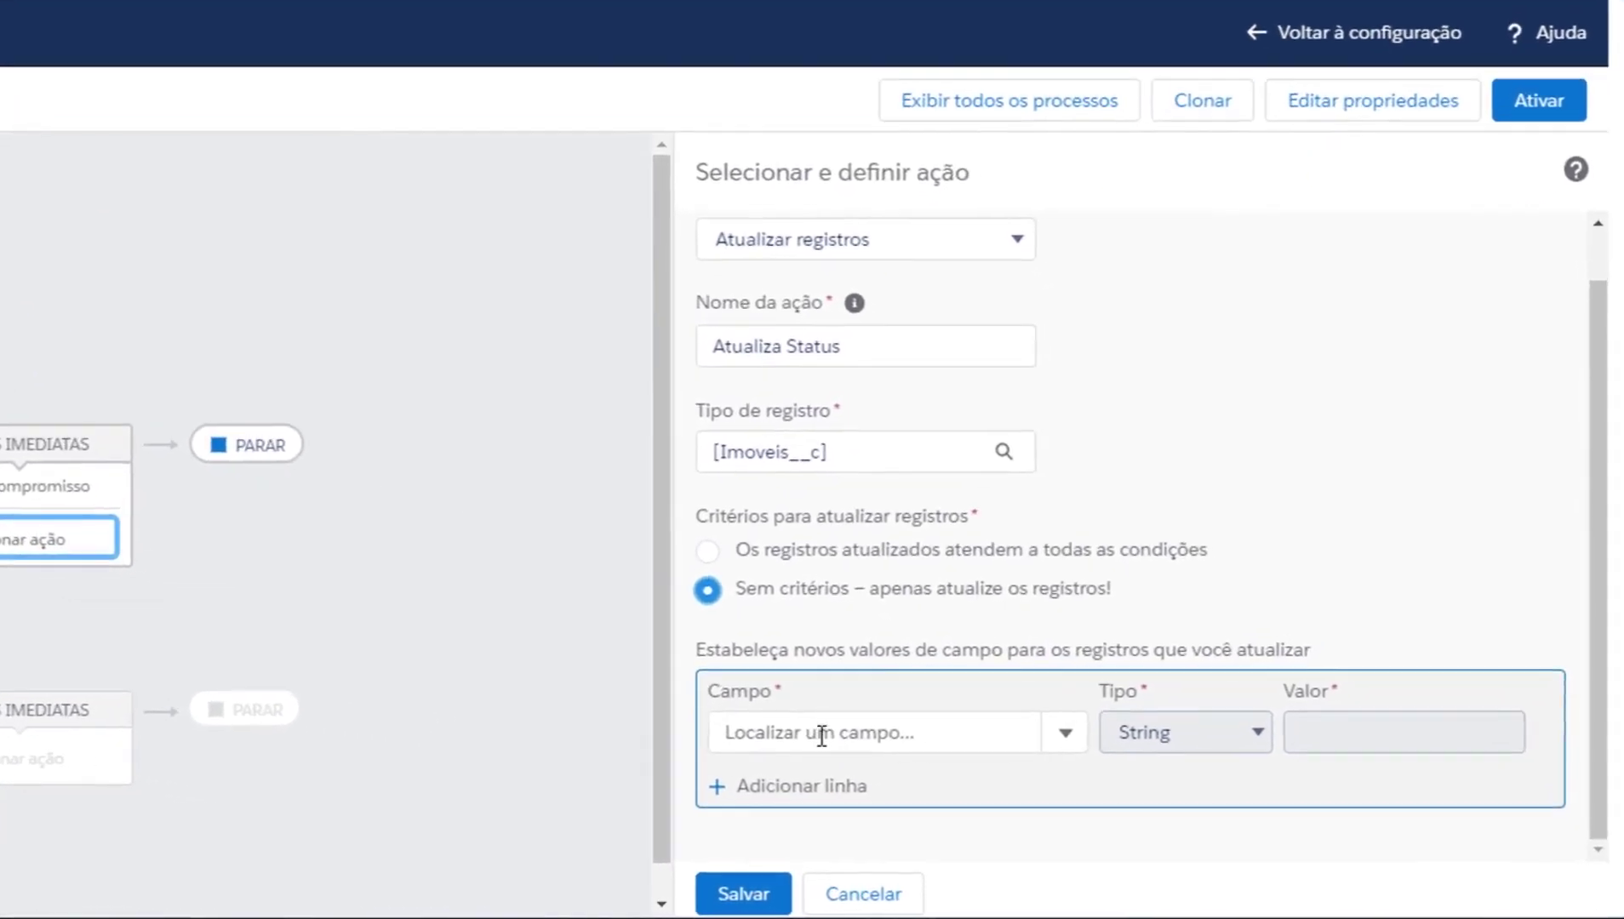
{"action": "left_click", "coordinate": [981, 771]}
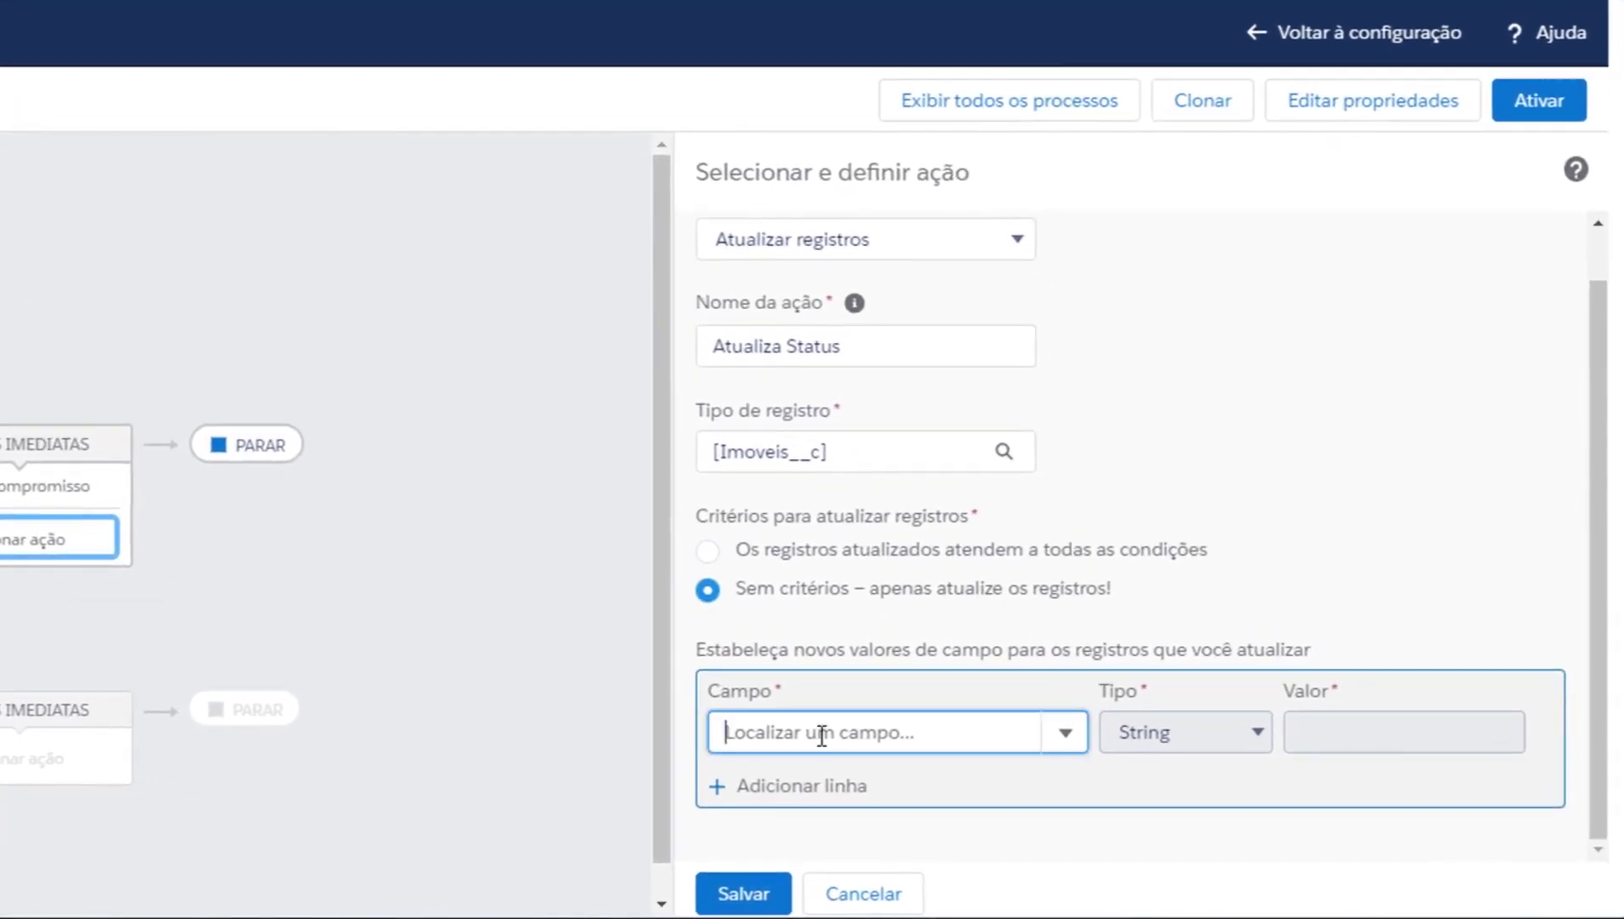
{"action": "scroll", "coordinate": [876, 719], "scroll_direction": "down", "scroll_amount": 3}
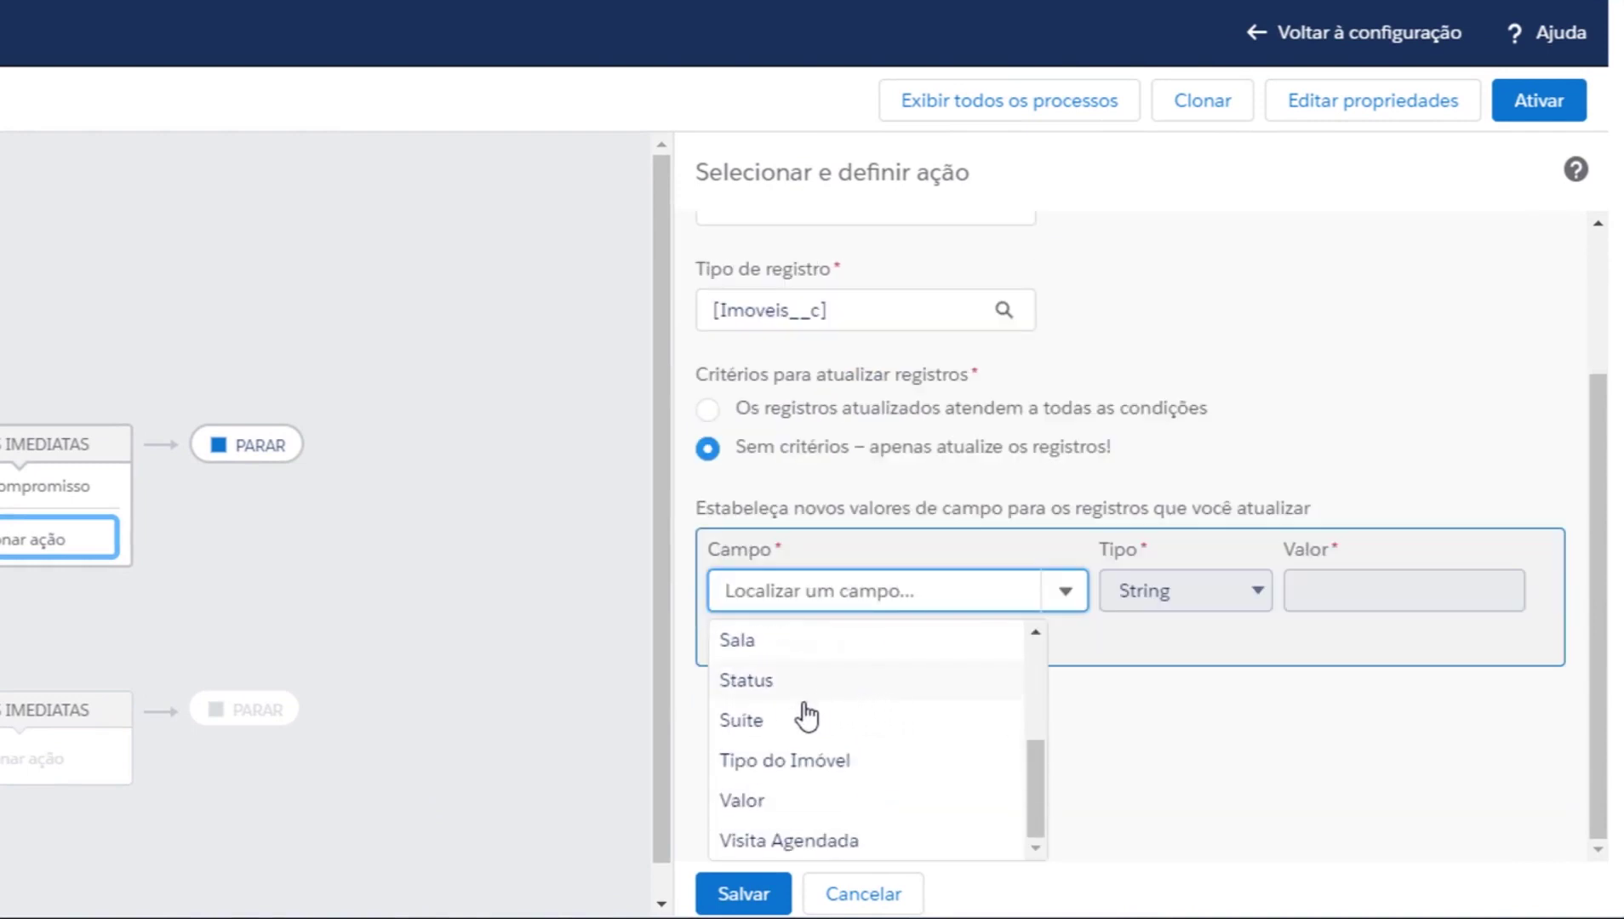
{"action": "left_click", "coordinate": [773, 683]}
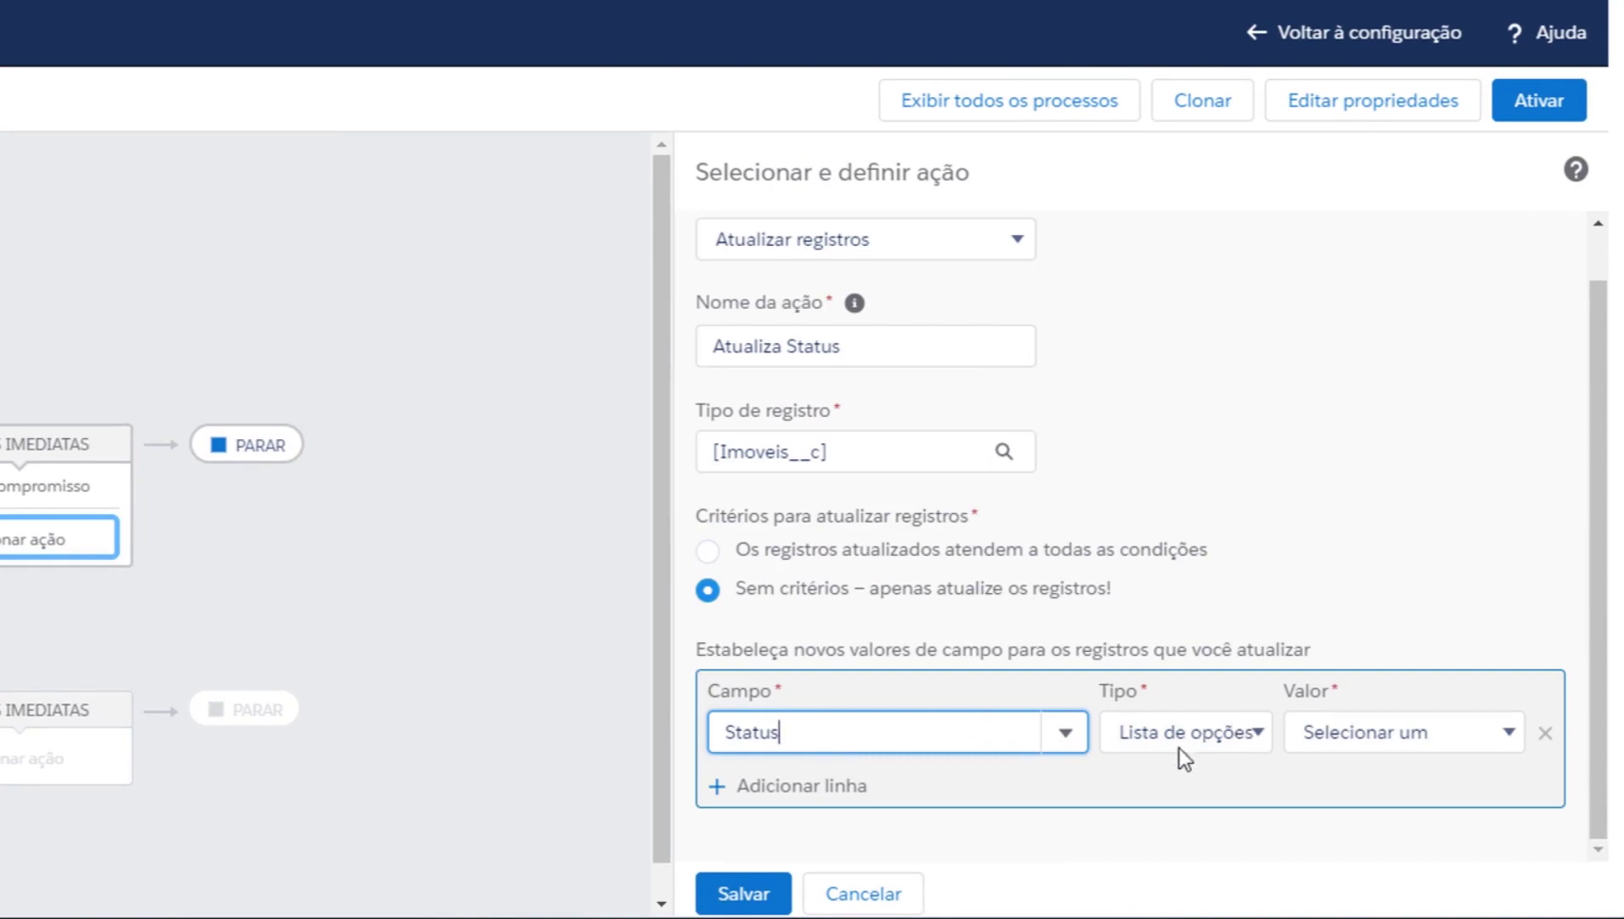
{"action": "left_click", "coordinate": [1490, 736]}
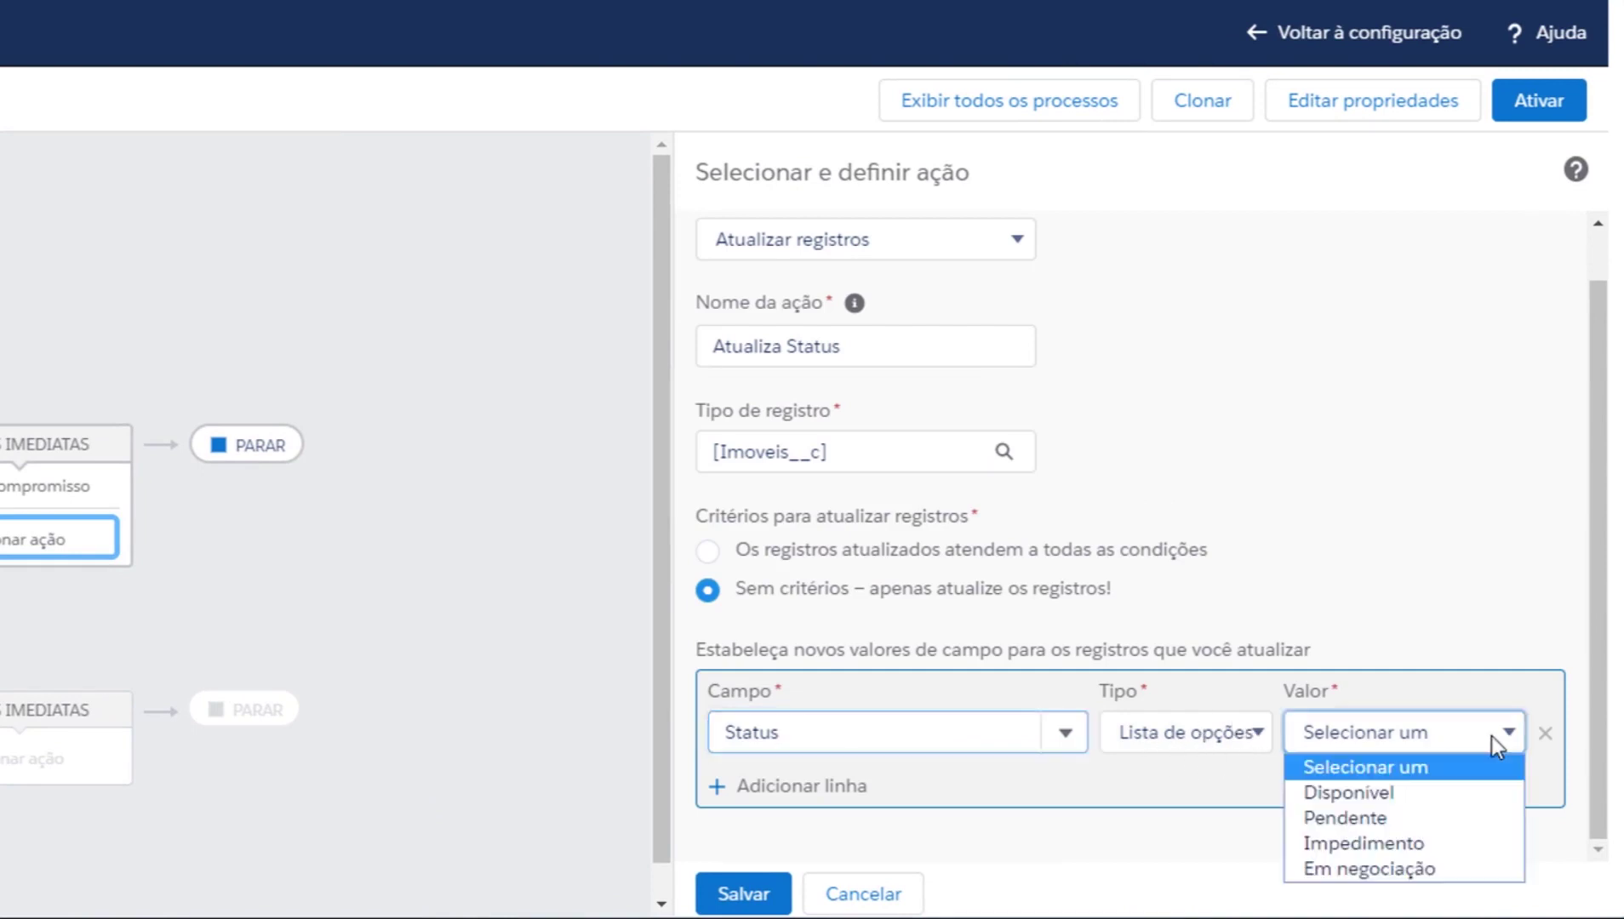
{"action": "left_click", "coordinate": [1361, 819]}
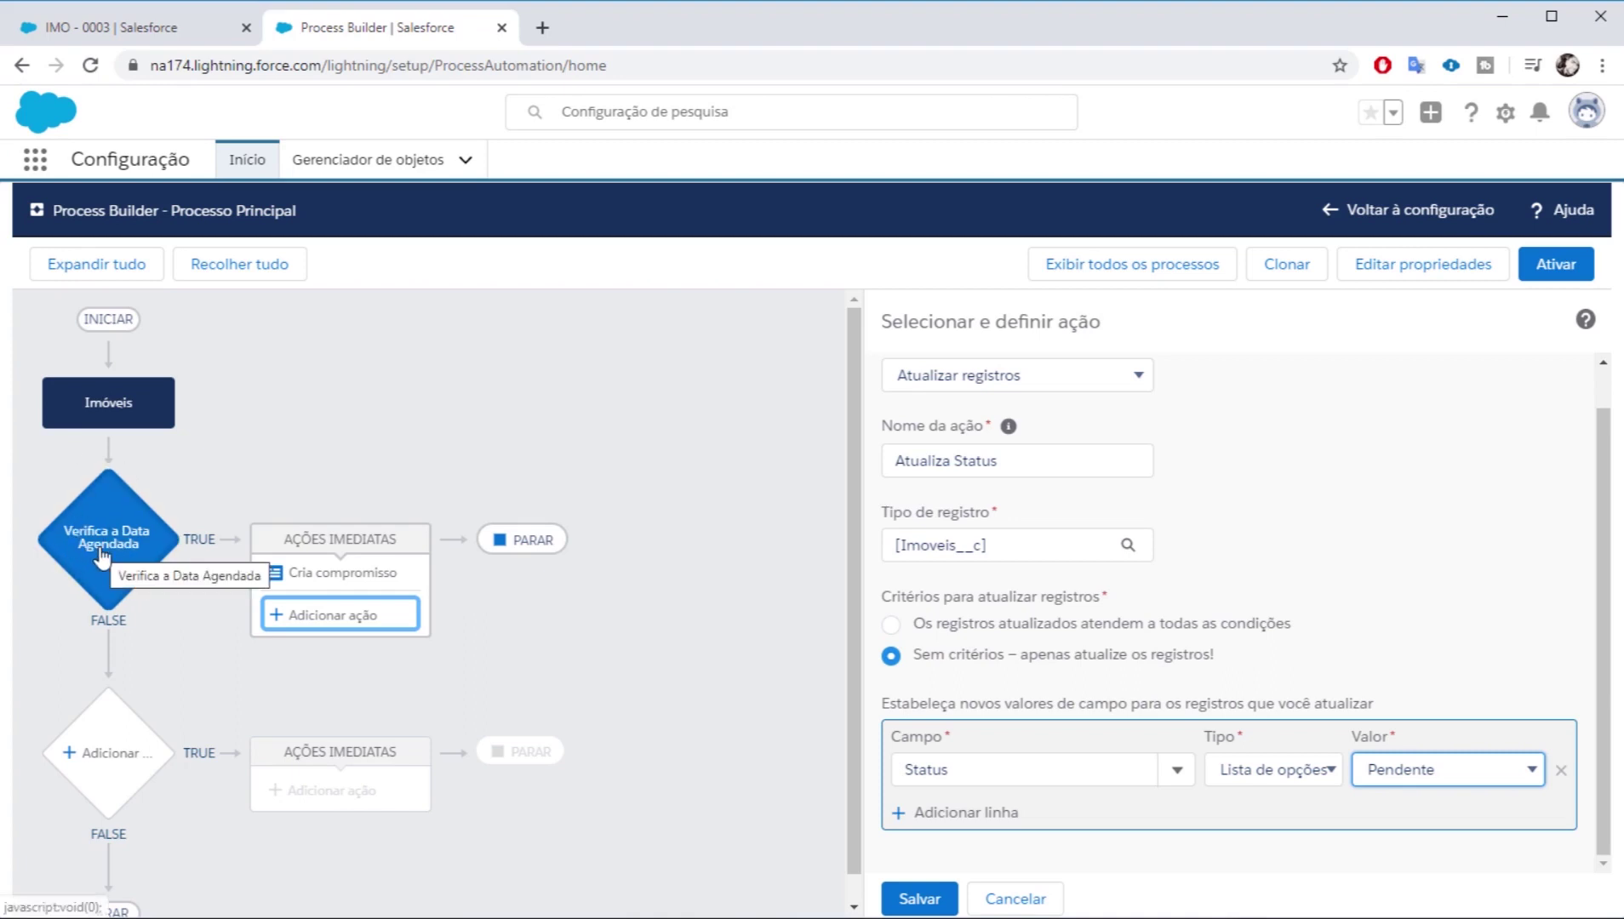
Step: Check the IMO - 0003 record's status path, then save the Atualiza Status action and expand the immediate actions of Verifica a Data Agendada
{"action": "left_click", "coordinate": [168, 31]}
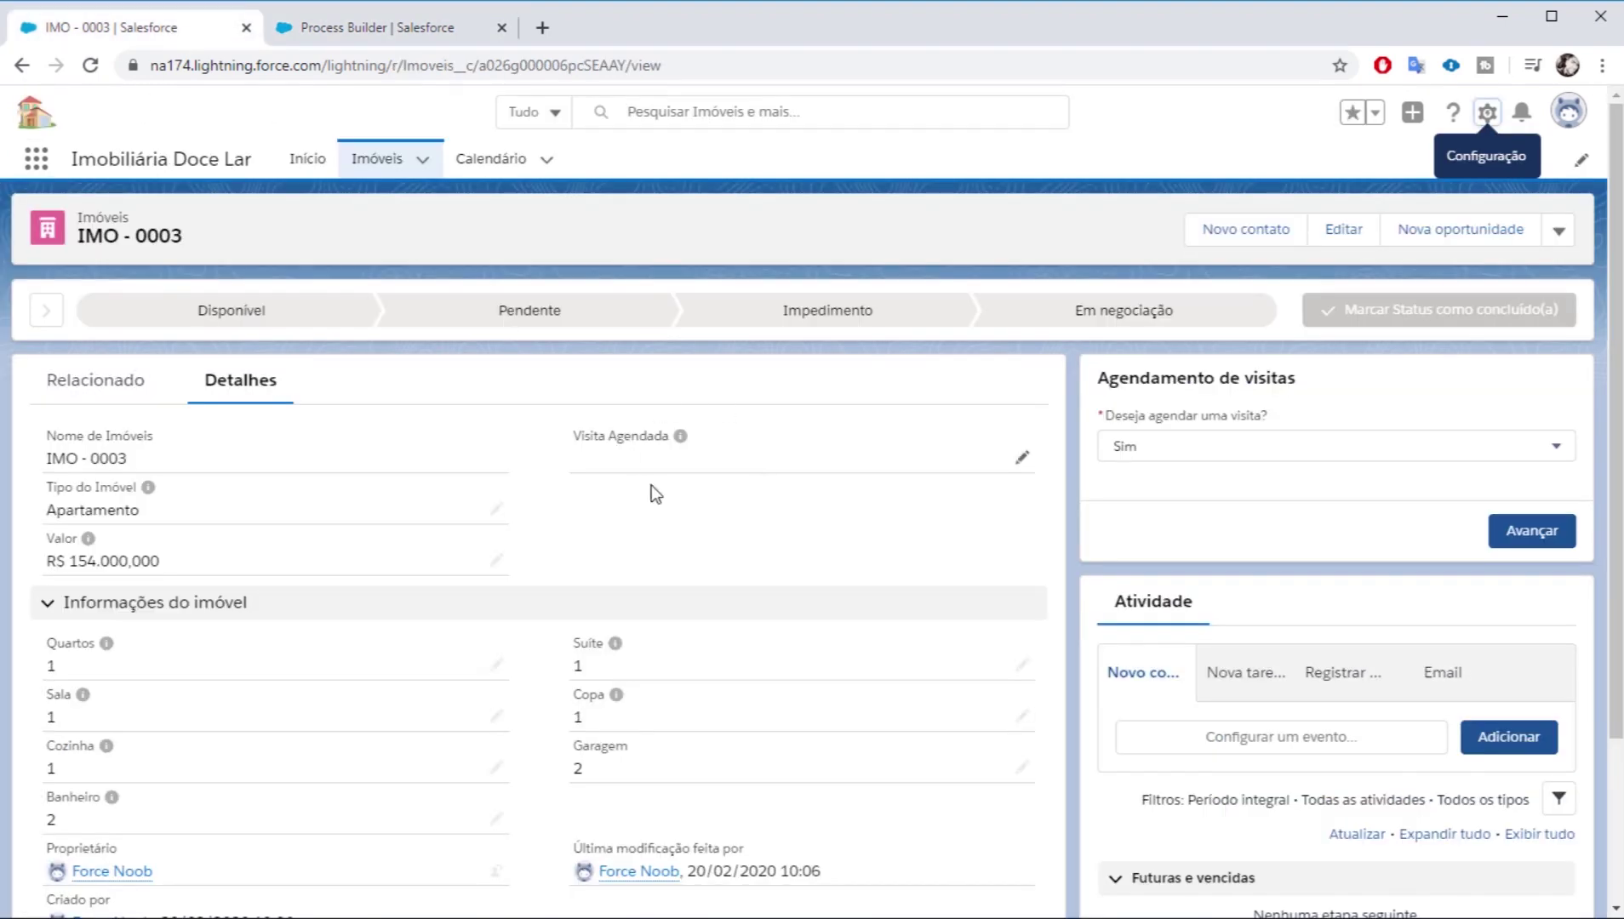
{"action": "left_click", "coordinate": [408, 27]}
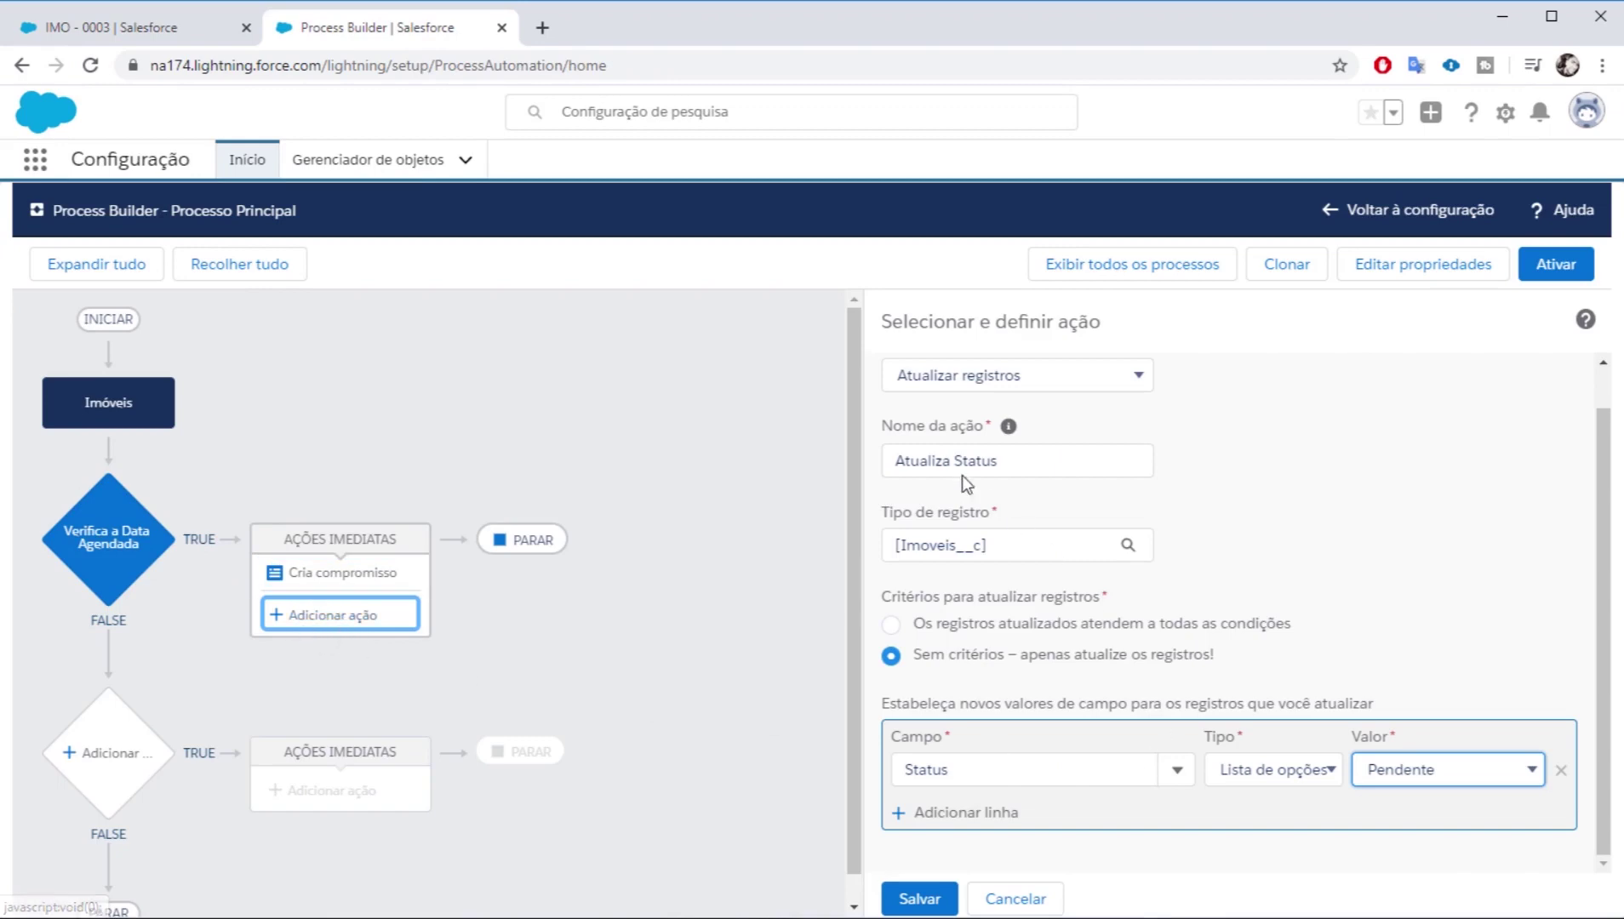
{"action": "left_click", "coordinate": [204, 33]}
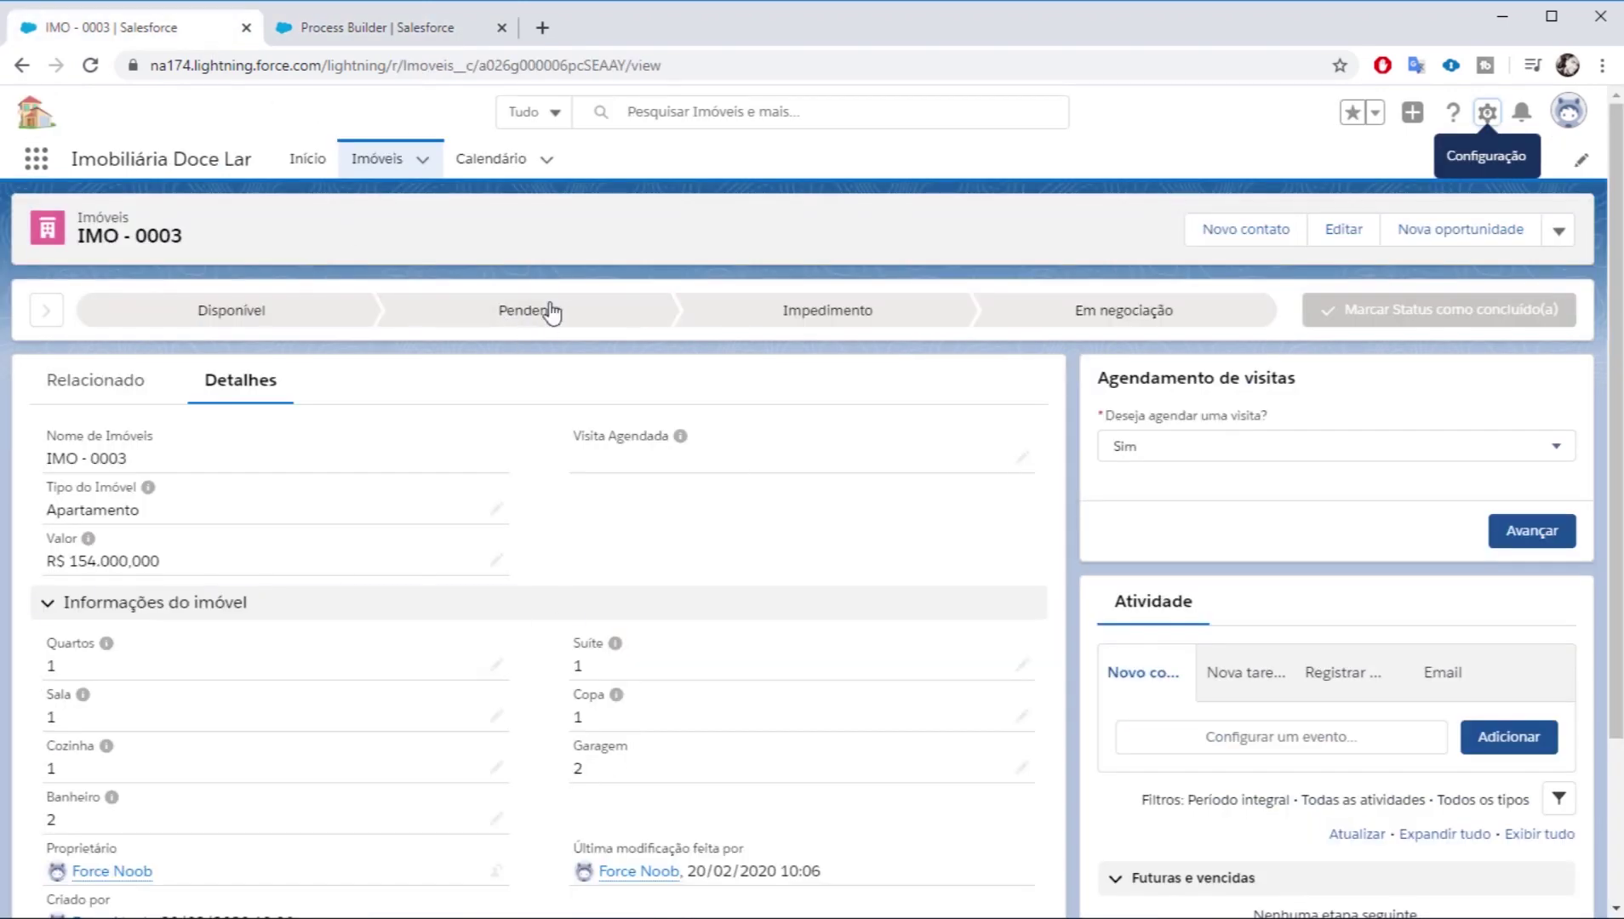
{"action": "left_click", "coordinate": [396, 32]}
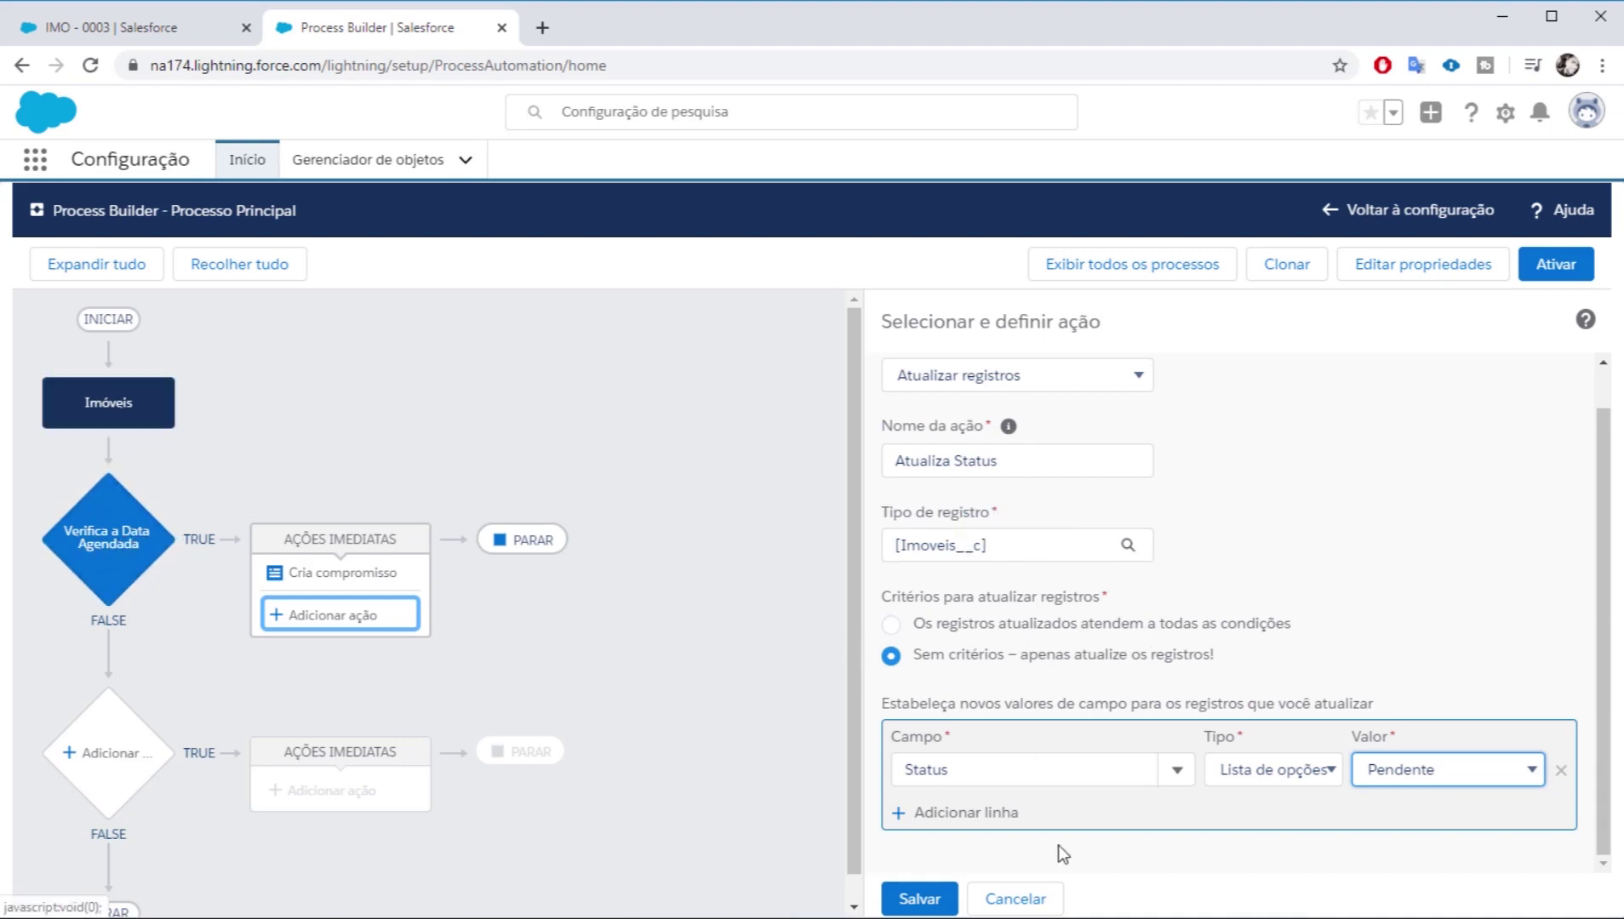
{"action": "left_click", "coordinate": [911, 908]}
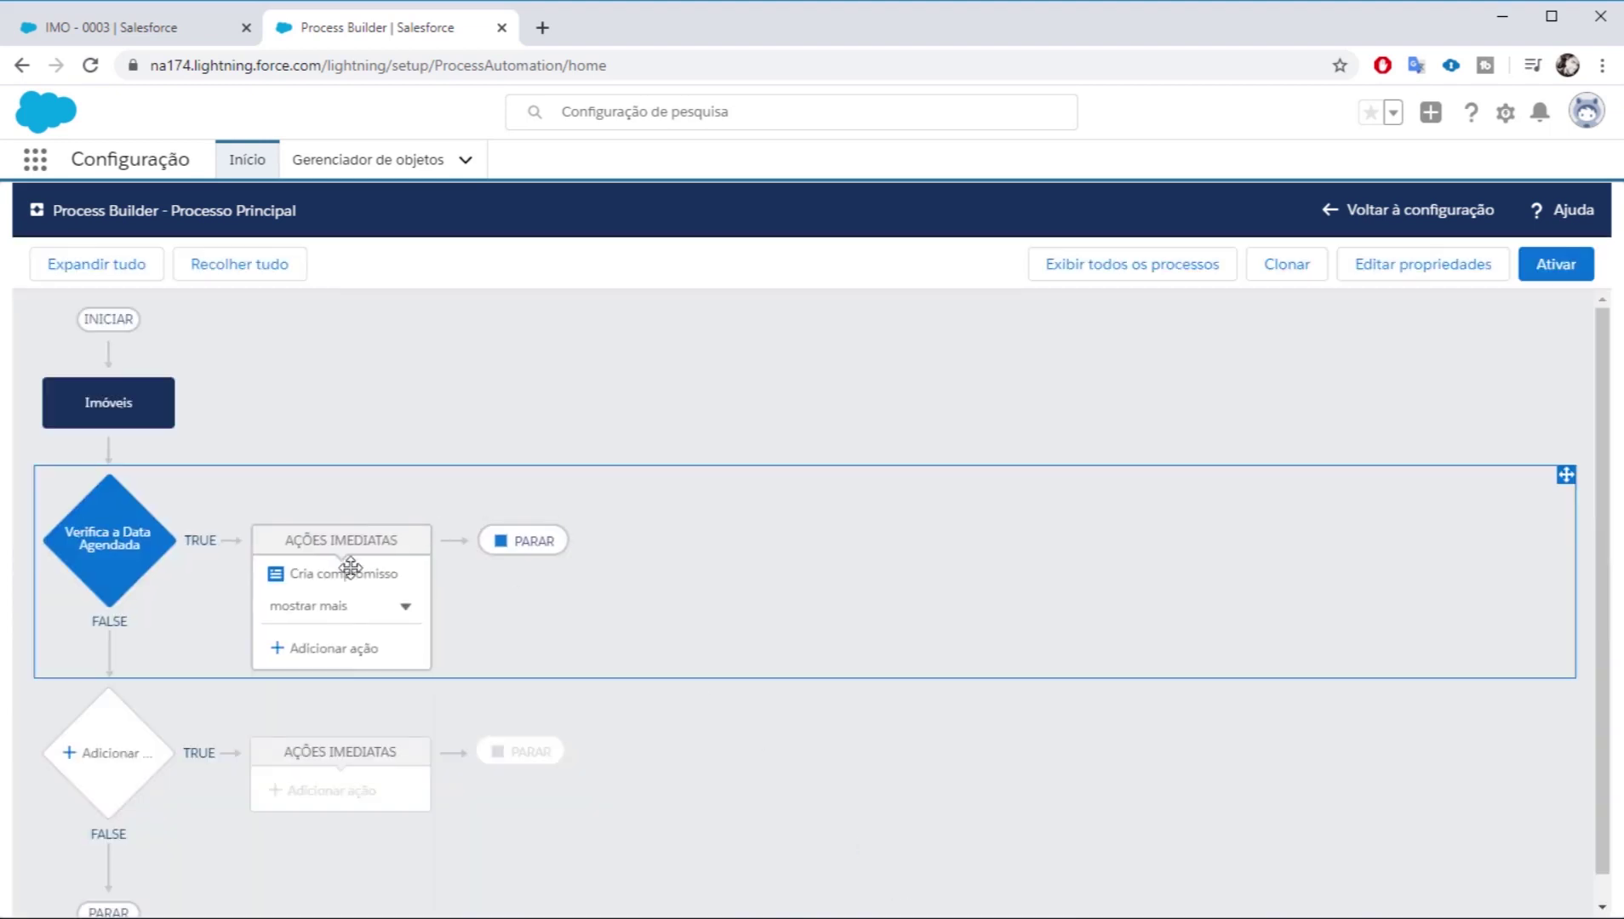
{"action": "left_click", "coordinate": [400, 607]}
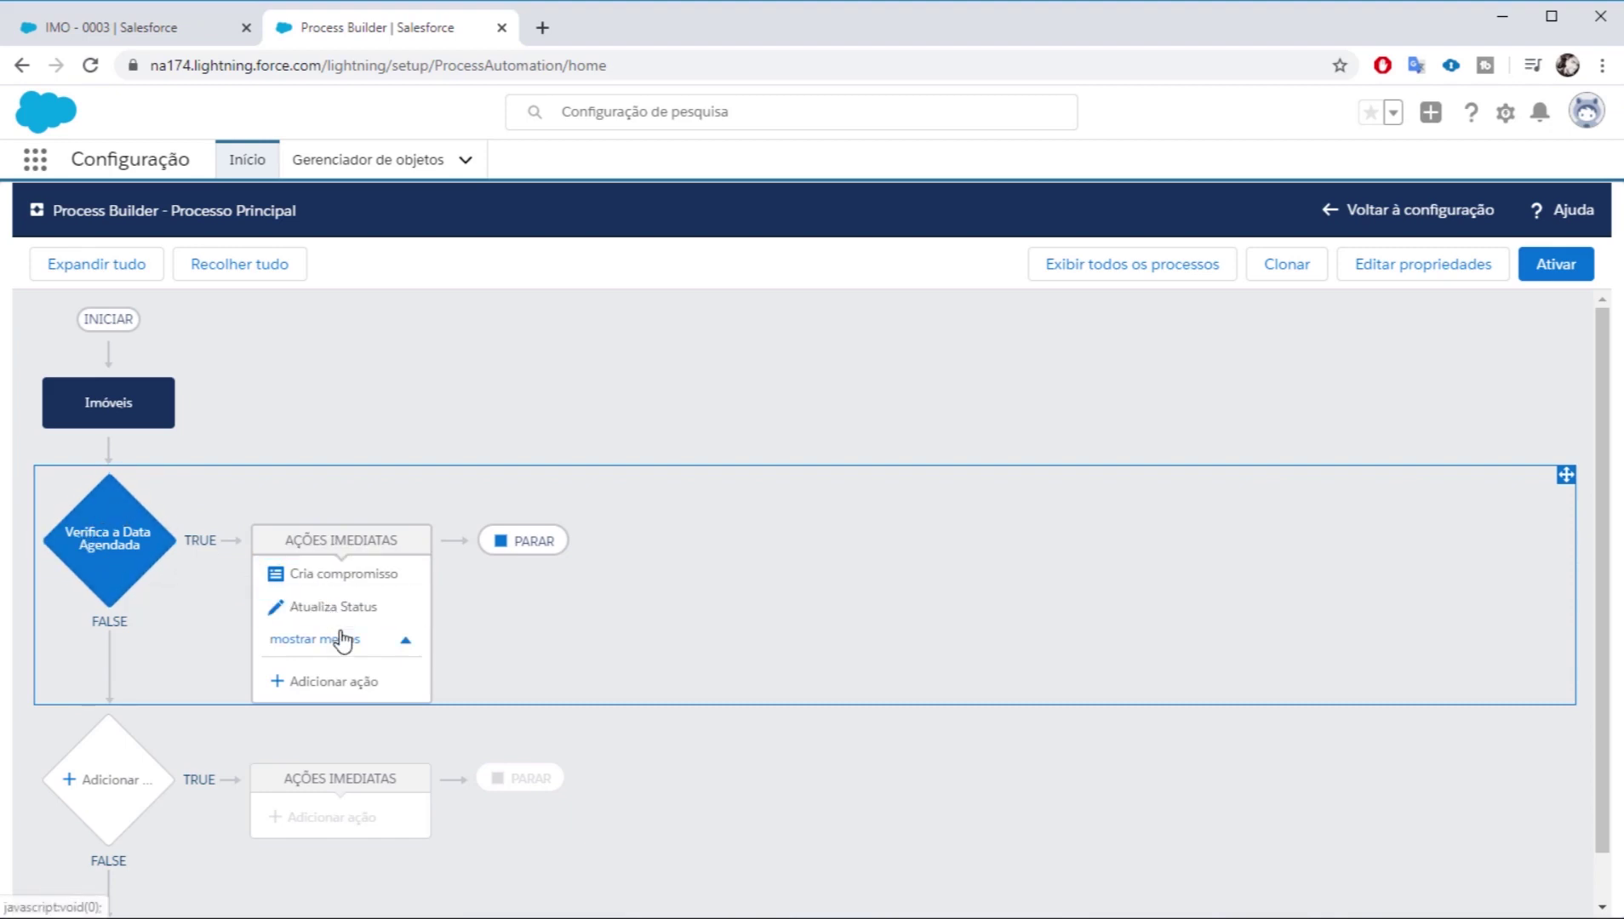
Step: Activate the Processo Principal version and confirm the activation
{"action": "left_click", "coordinate": [142, 32]}
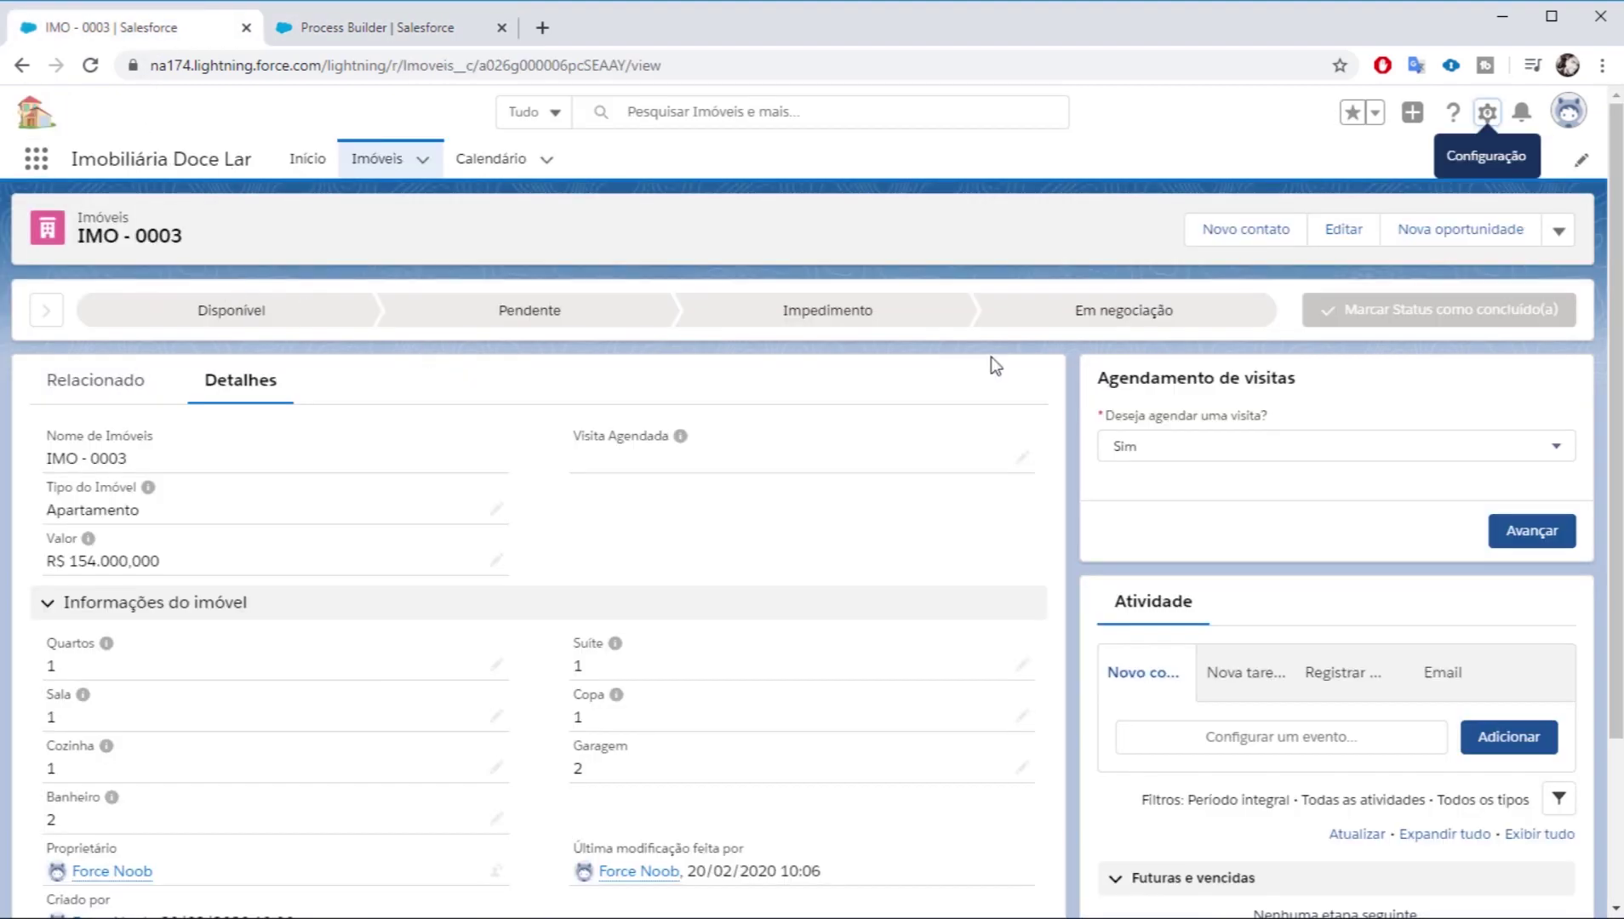
{"action": "left_click", "coordinate": [378, 28]}
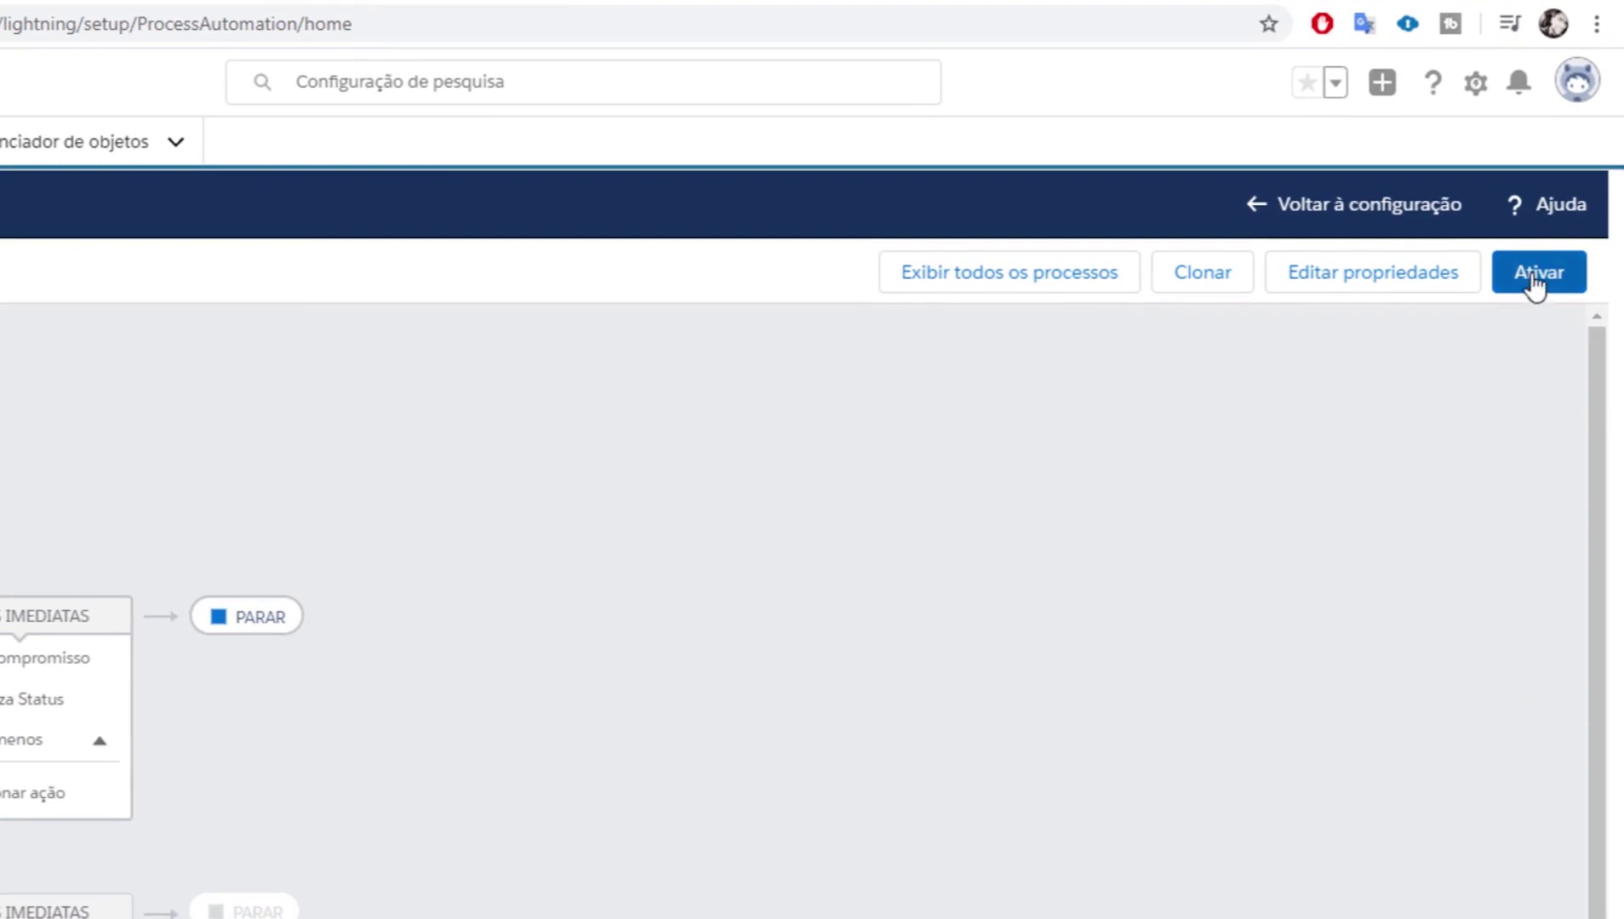
{"action": "left_click", "coordinate": [1538, 296]}
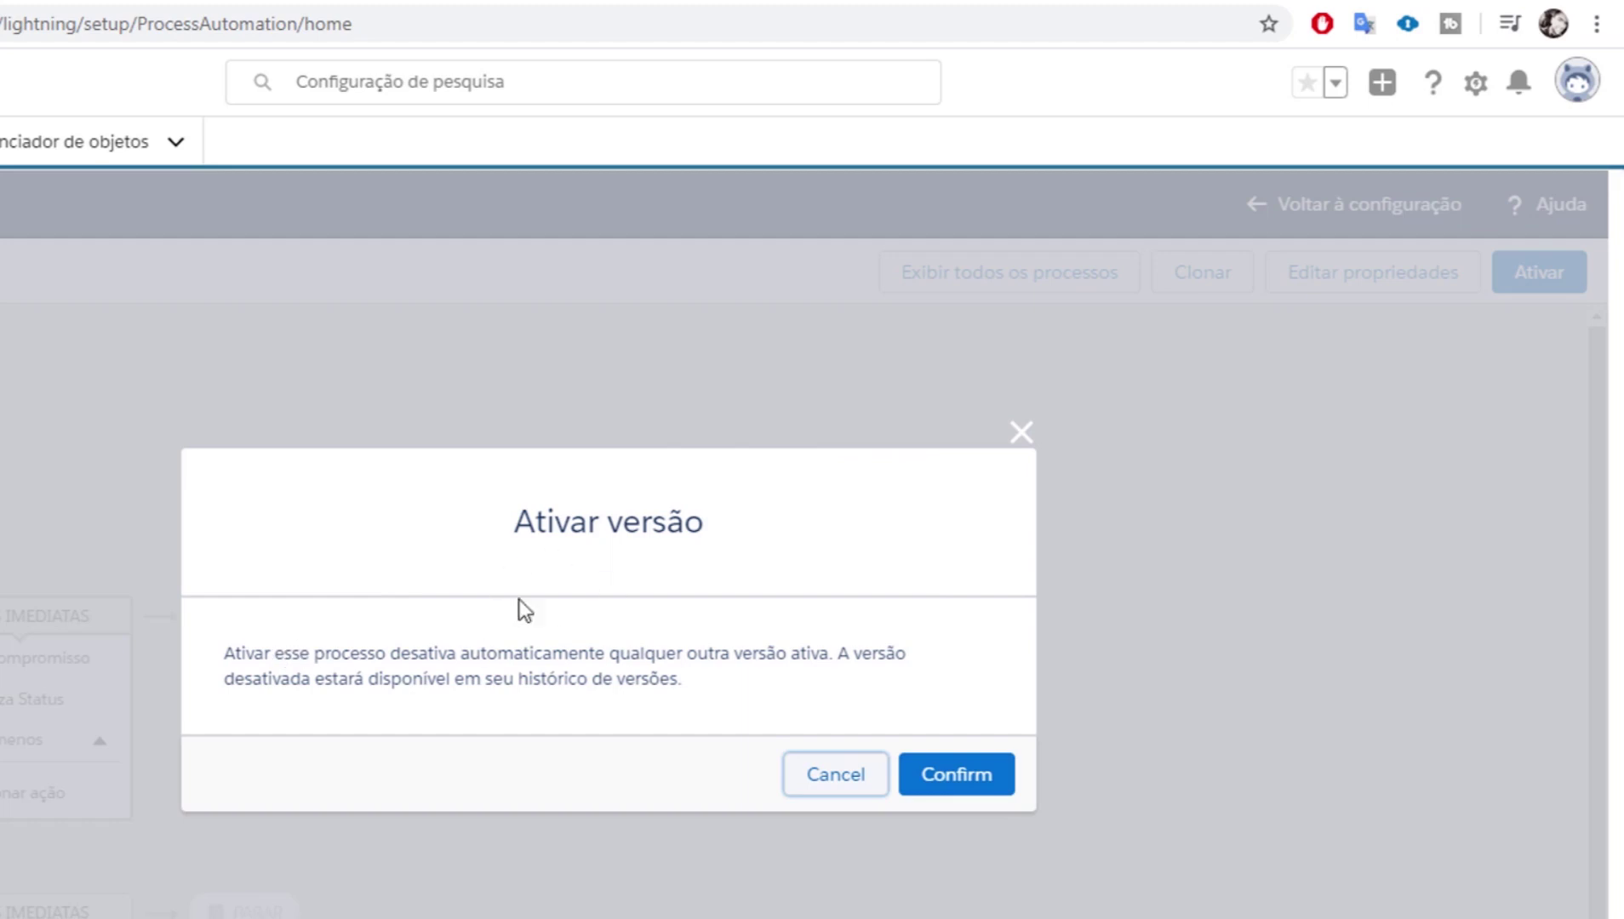
{"action": "left_click", "coordinate": [977, 785]}
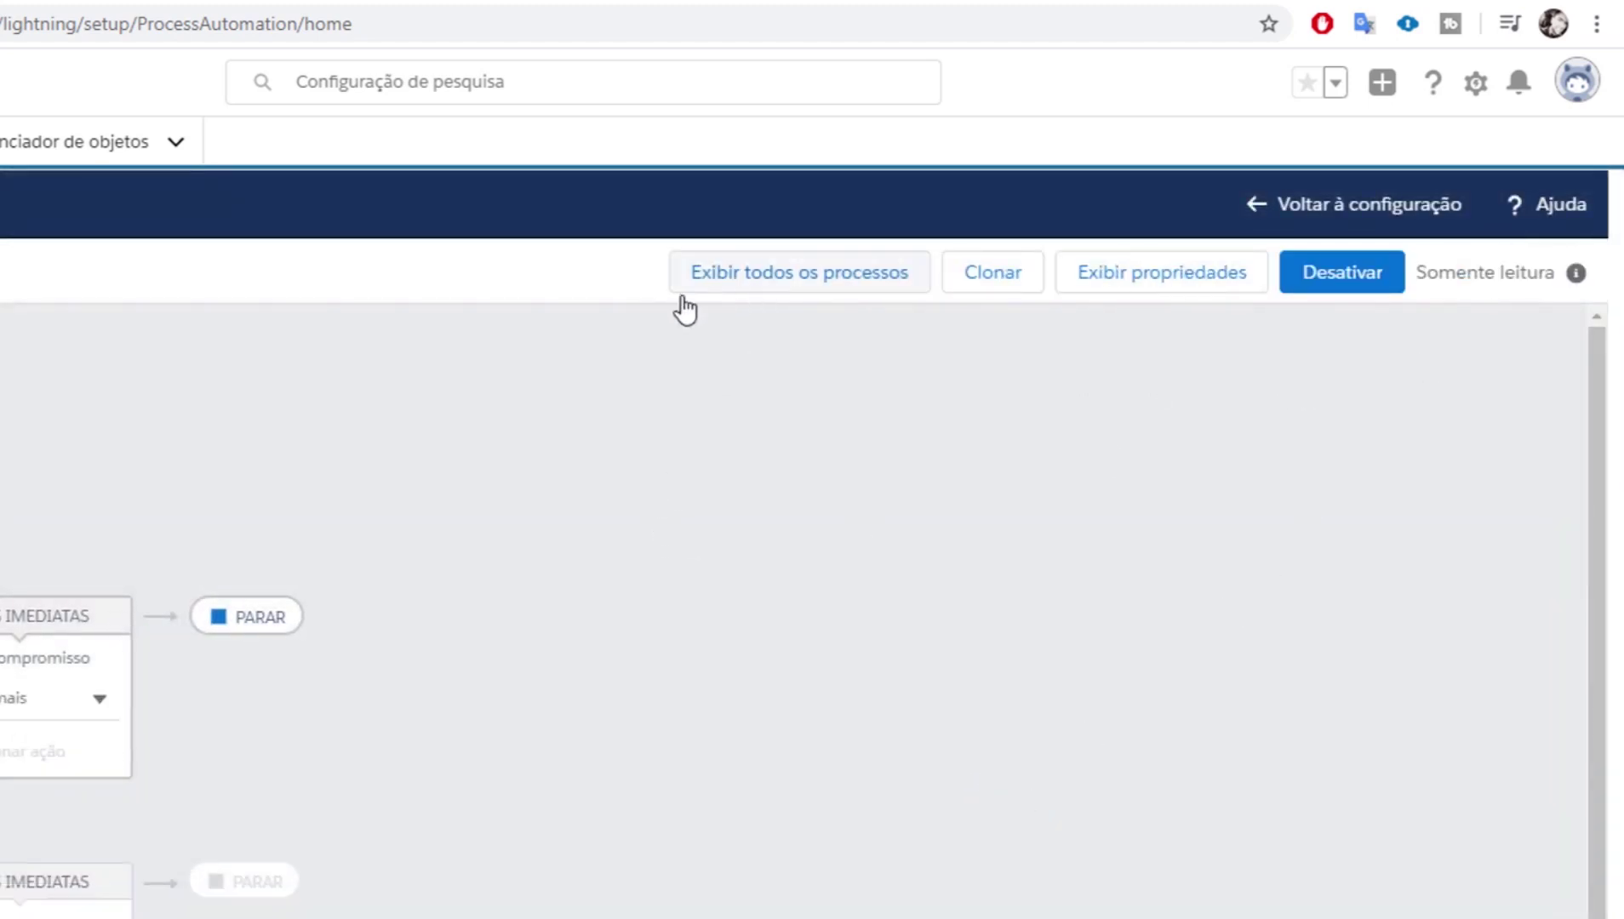
Step: Review the versions of Processo Principal in the list of all processes, and close the Process Builder and Imóveis setup pages
{"action": "left_click", "coordinate": [749, 274]}
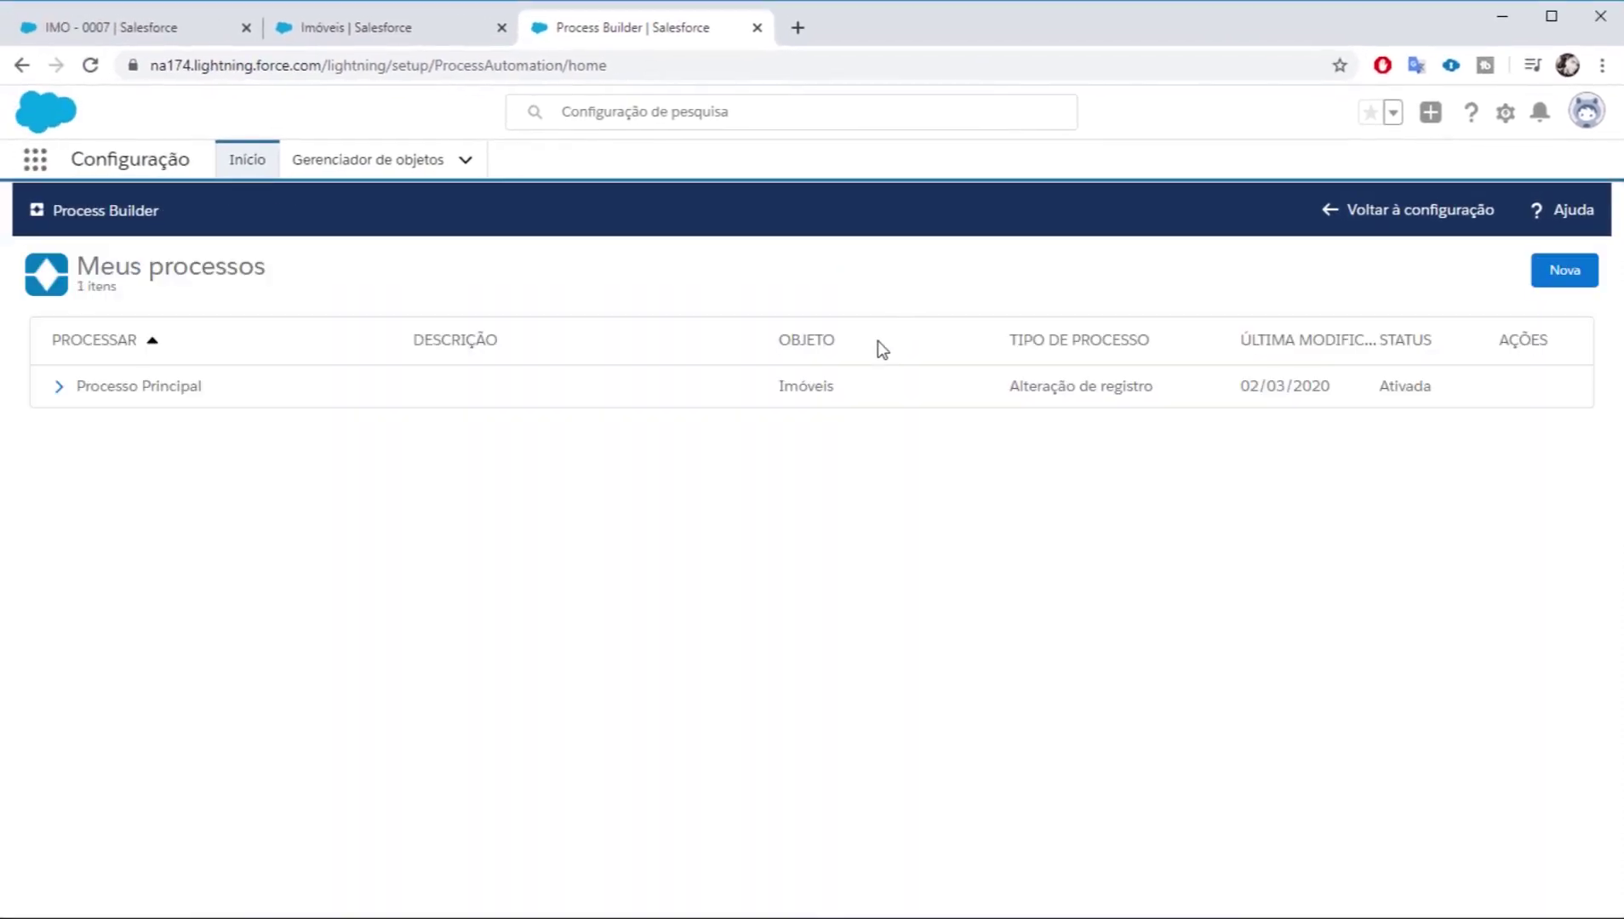
{"action": "left_click", "coordinate": [58, 387]}
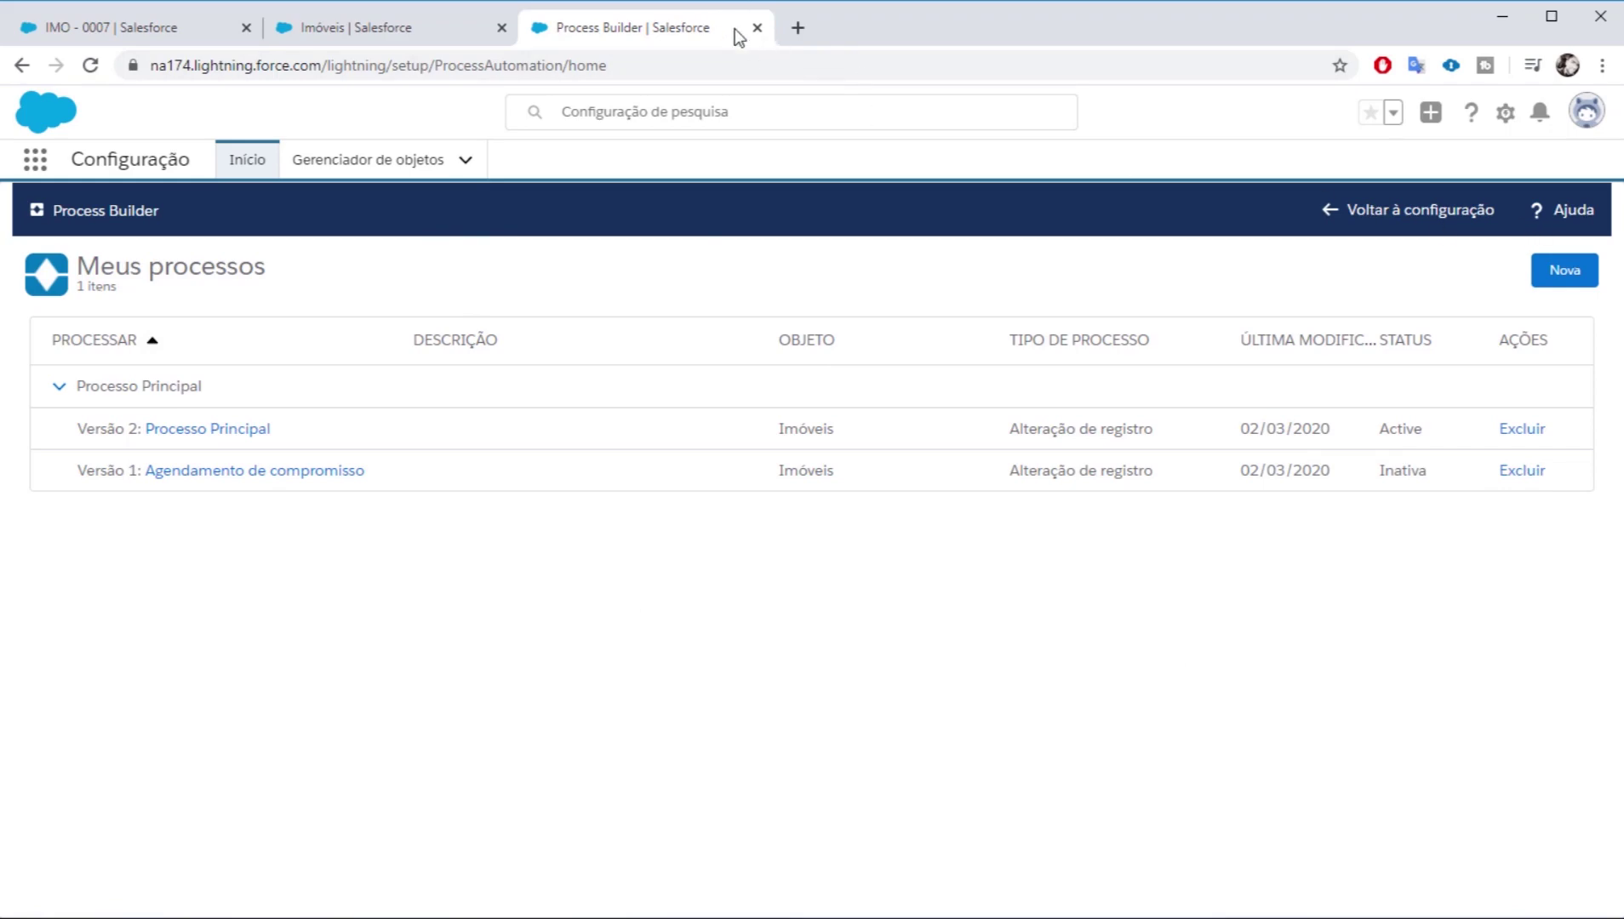
{"action": "left_click", "coordinate": [757, 28]}
{"action": "left_click", "coordinate": [501, 28]}
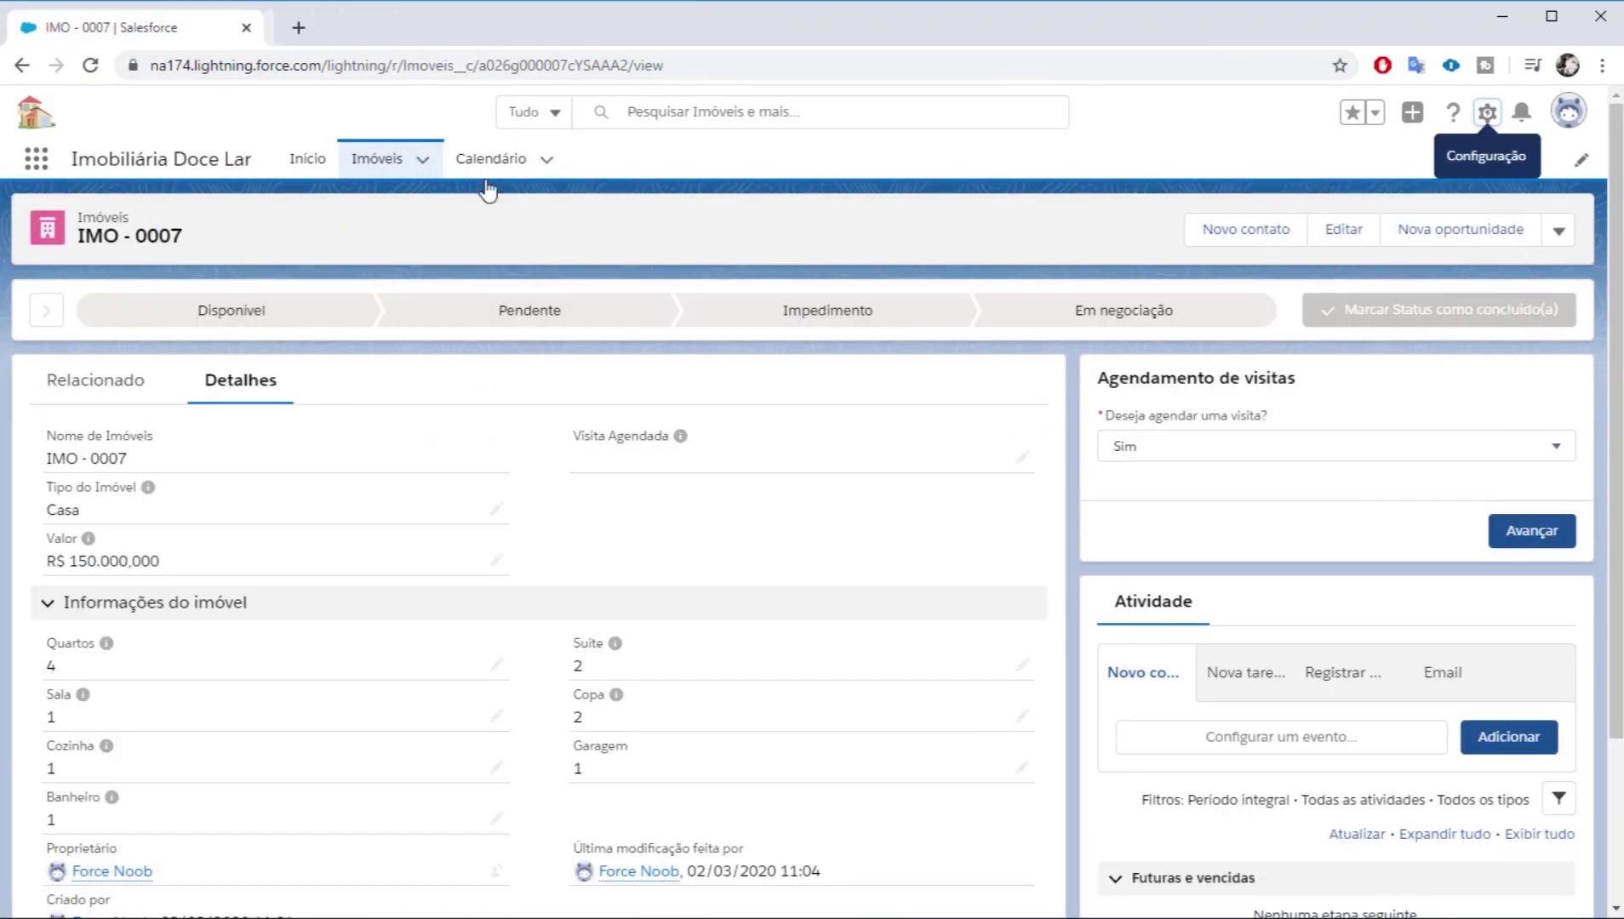
Step: Reload the Imóveis list, open IMO - 0007 and mark Disponível as its current status
{"action": "left_click", "coordinate": [377, 158]}
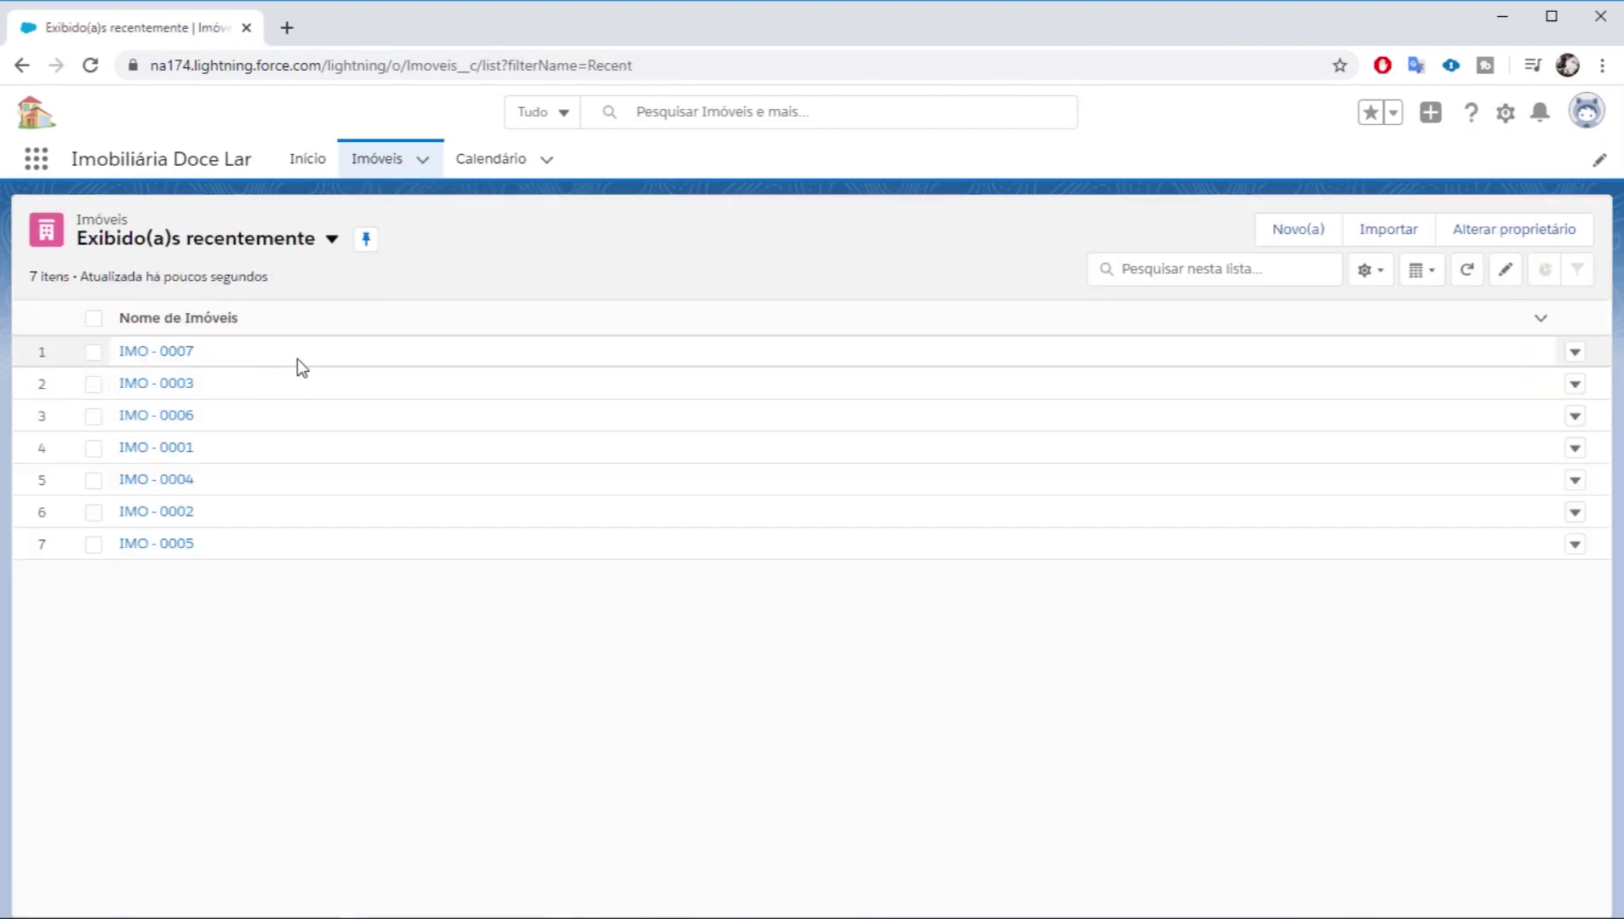
{"action": "key", "text": "F5"}
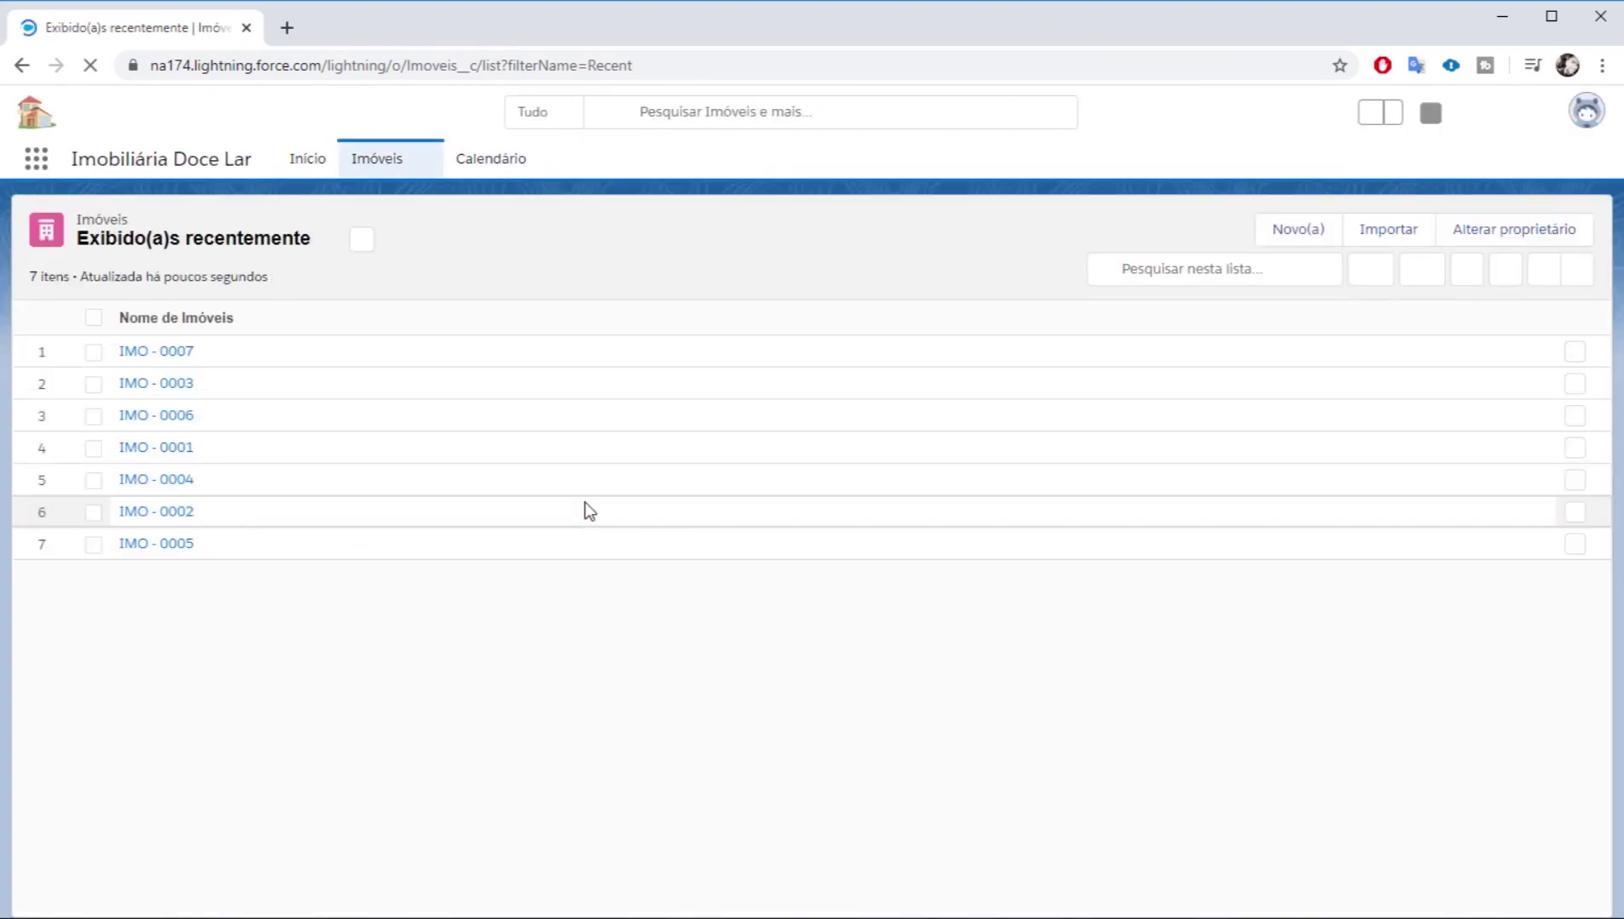
{"action": "left_click", "coordinate": [166, 351]}
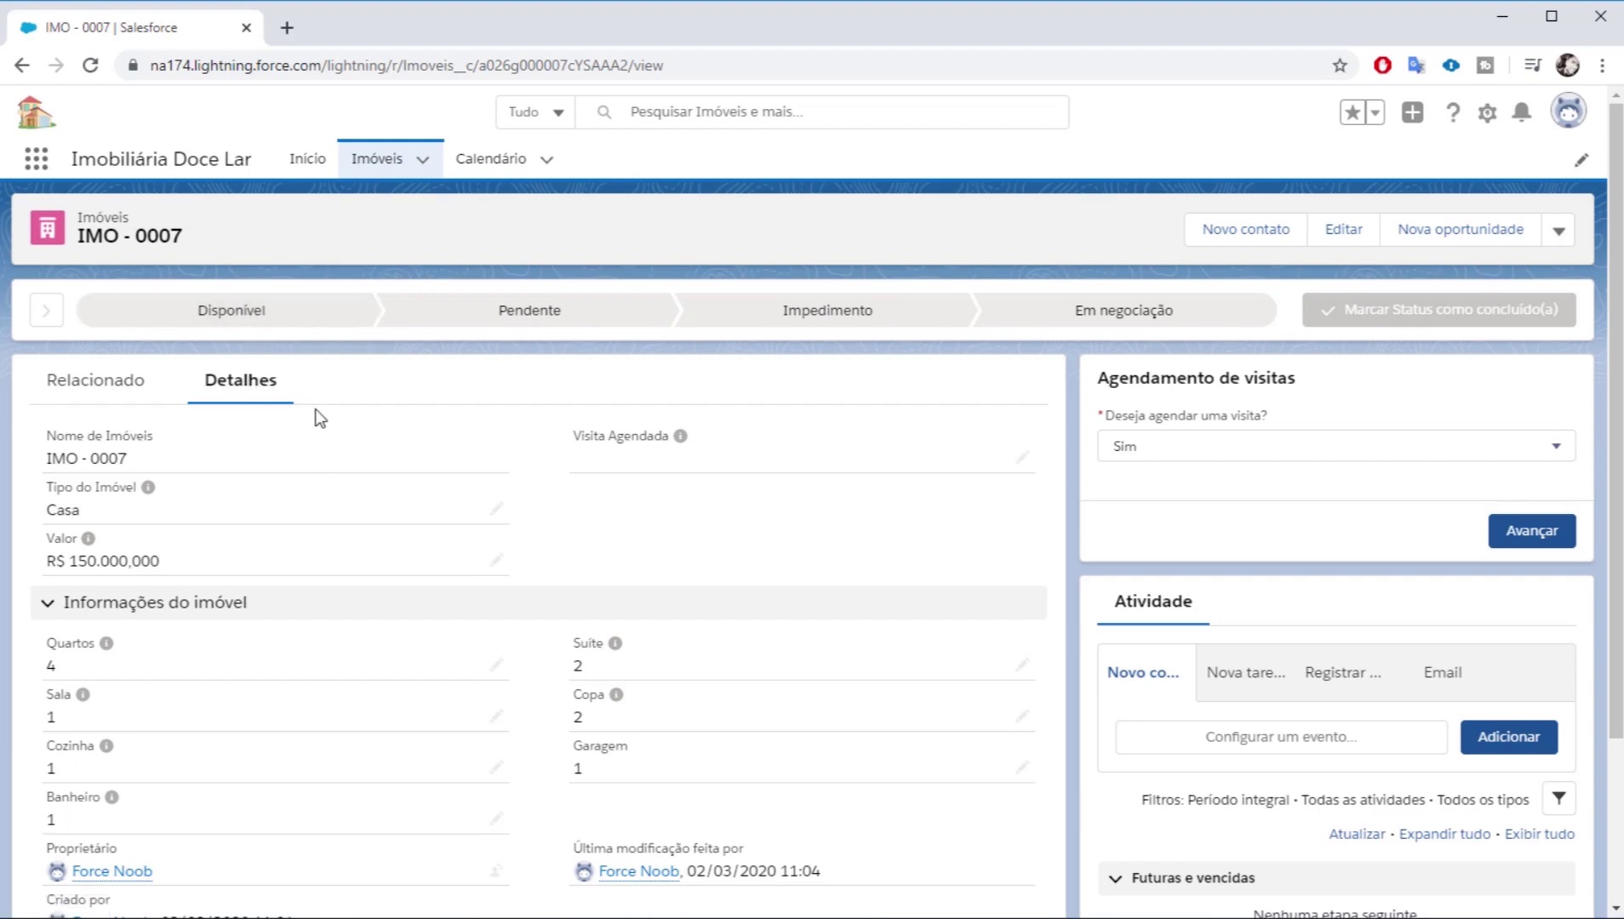
{"action": "left_click", "coordinate": [224, 313]}
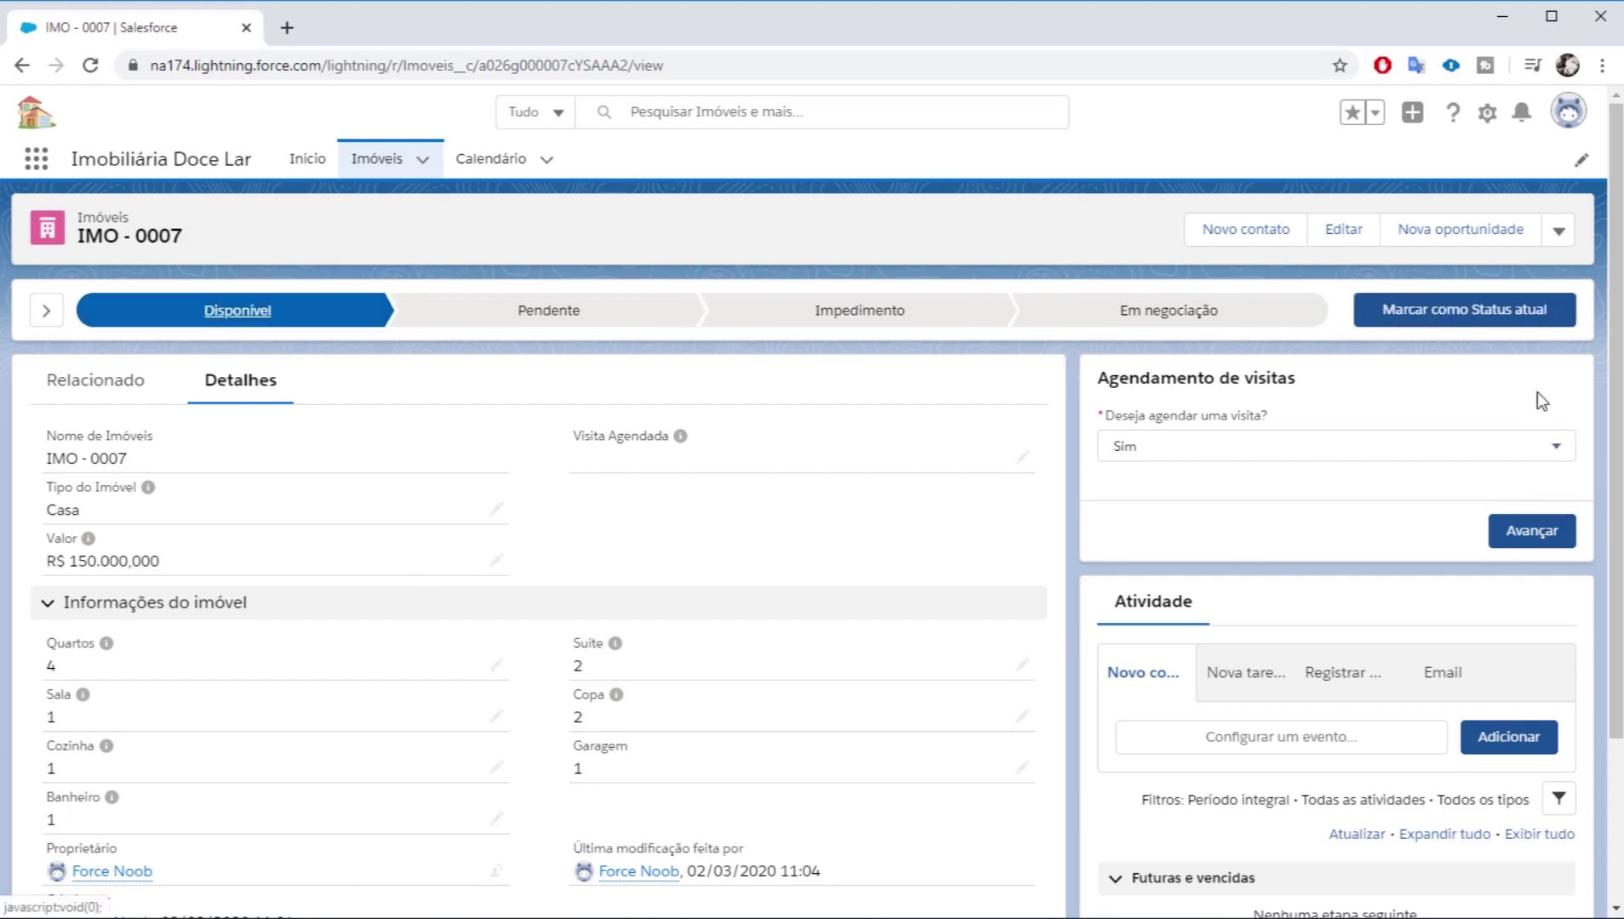
{"action": "left_click", "coordinate": [1463, 321]}
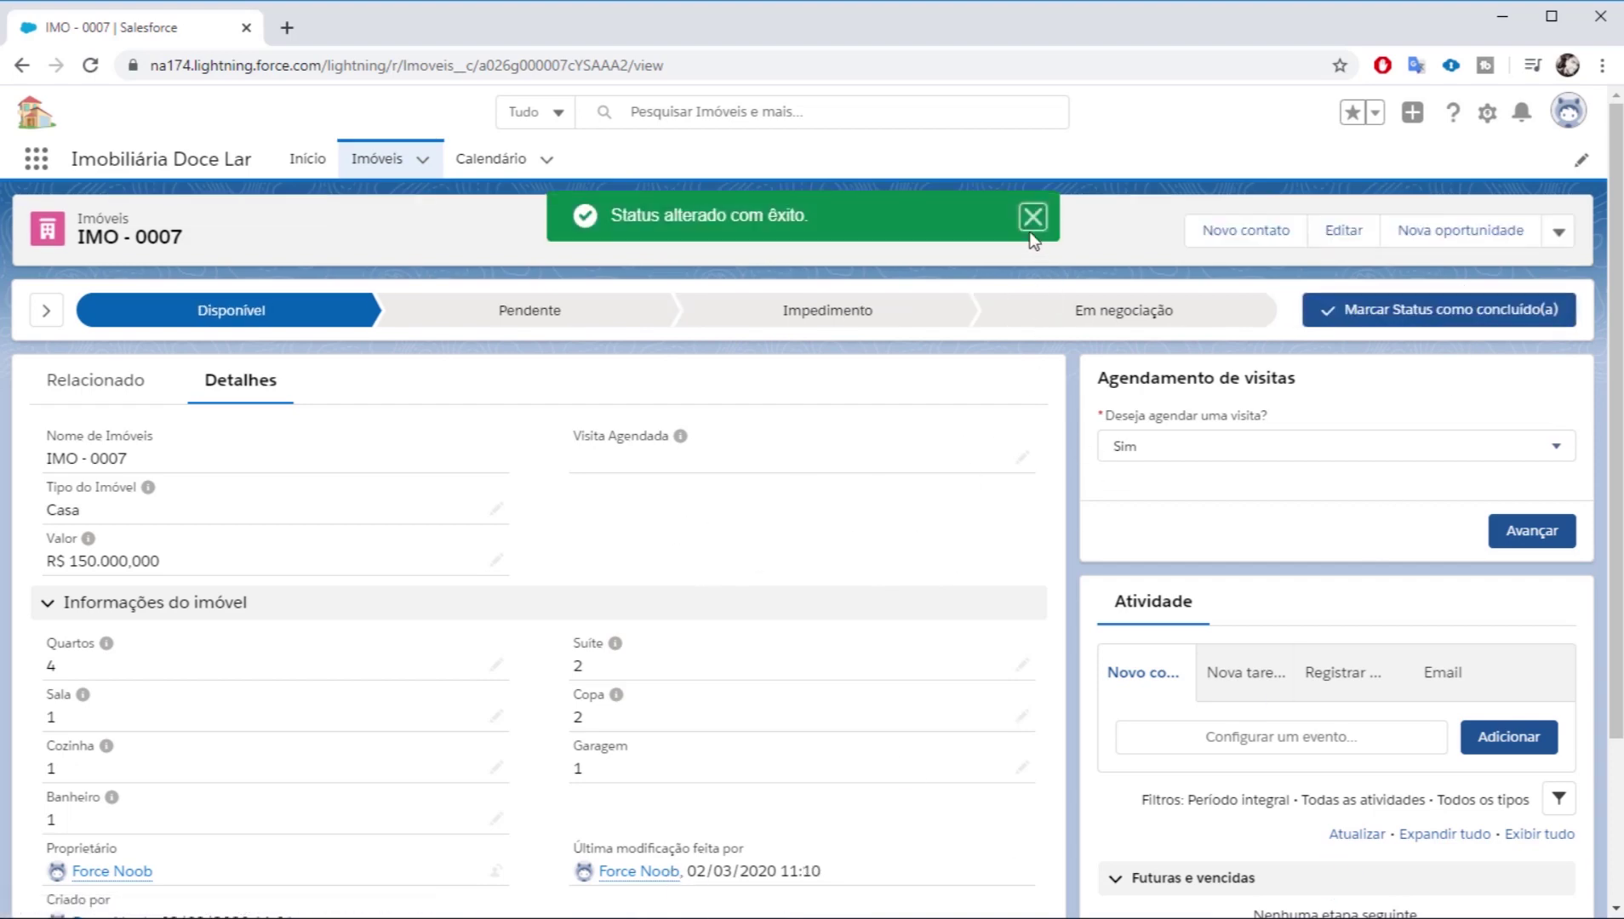
{"action": "left_click", "coordinate": [1032, 218]}
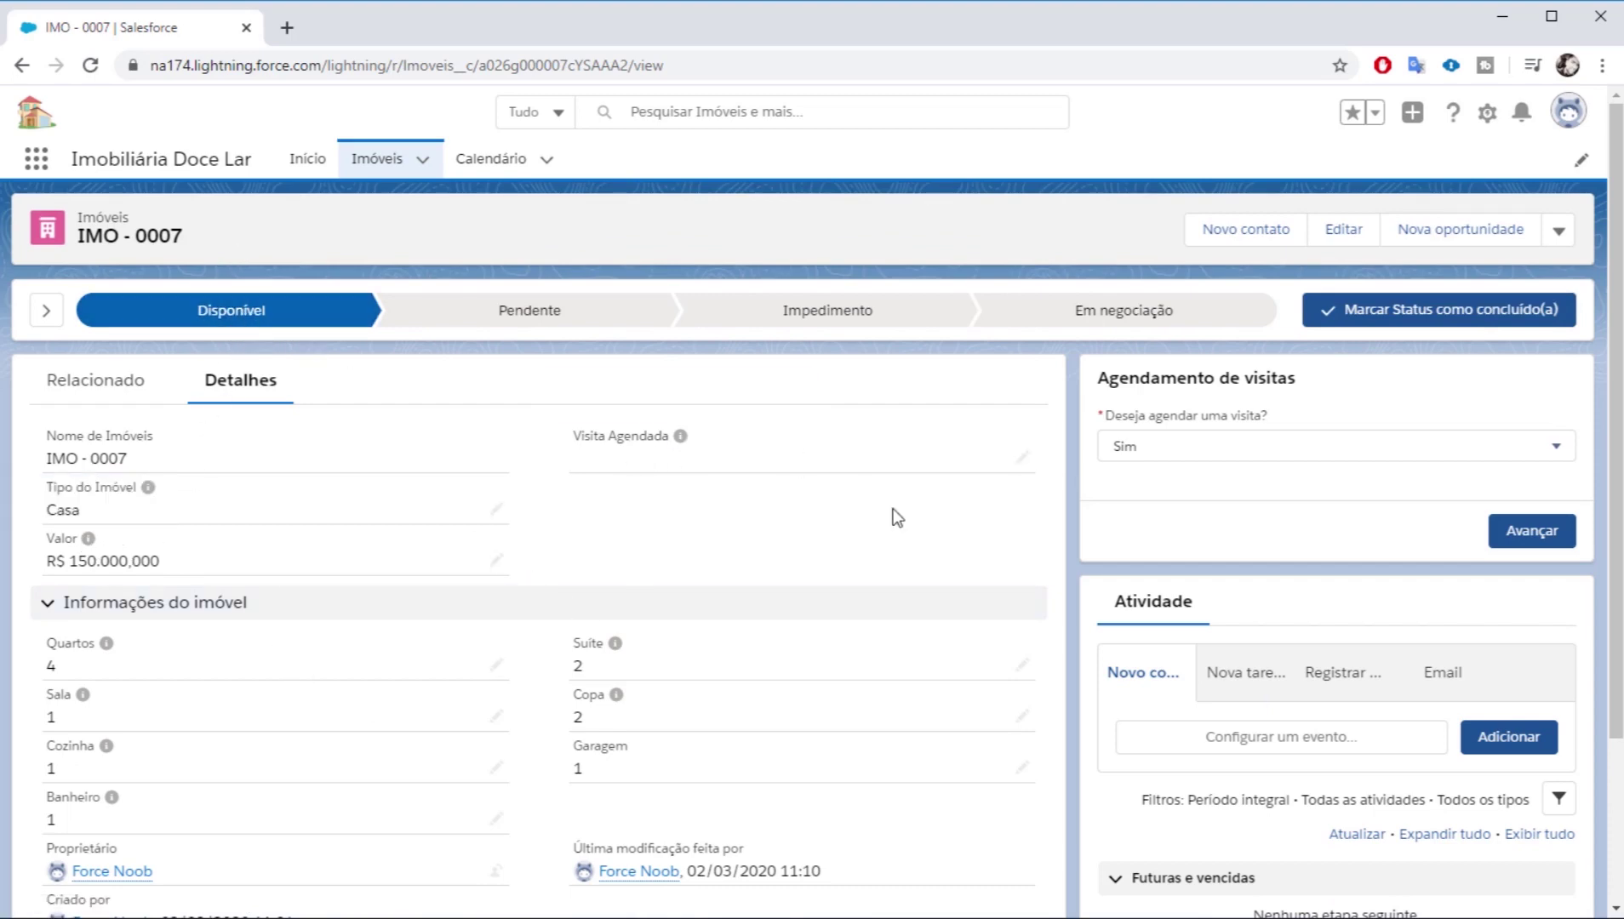
Step: Schedule a visit for IMO - 0007 on 2 March 2020 at 15:15 and finish the Agendamento de visitas flow
{"action": "left_click", "coordinate": [1323, 448]}
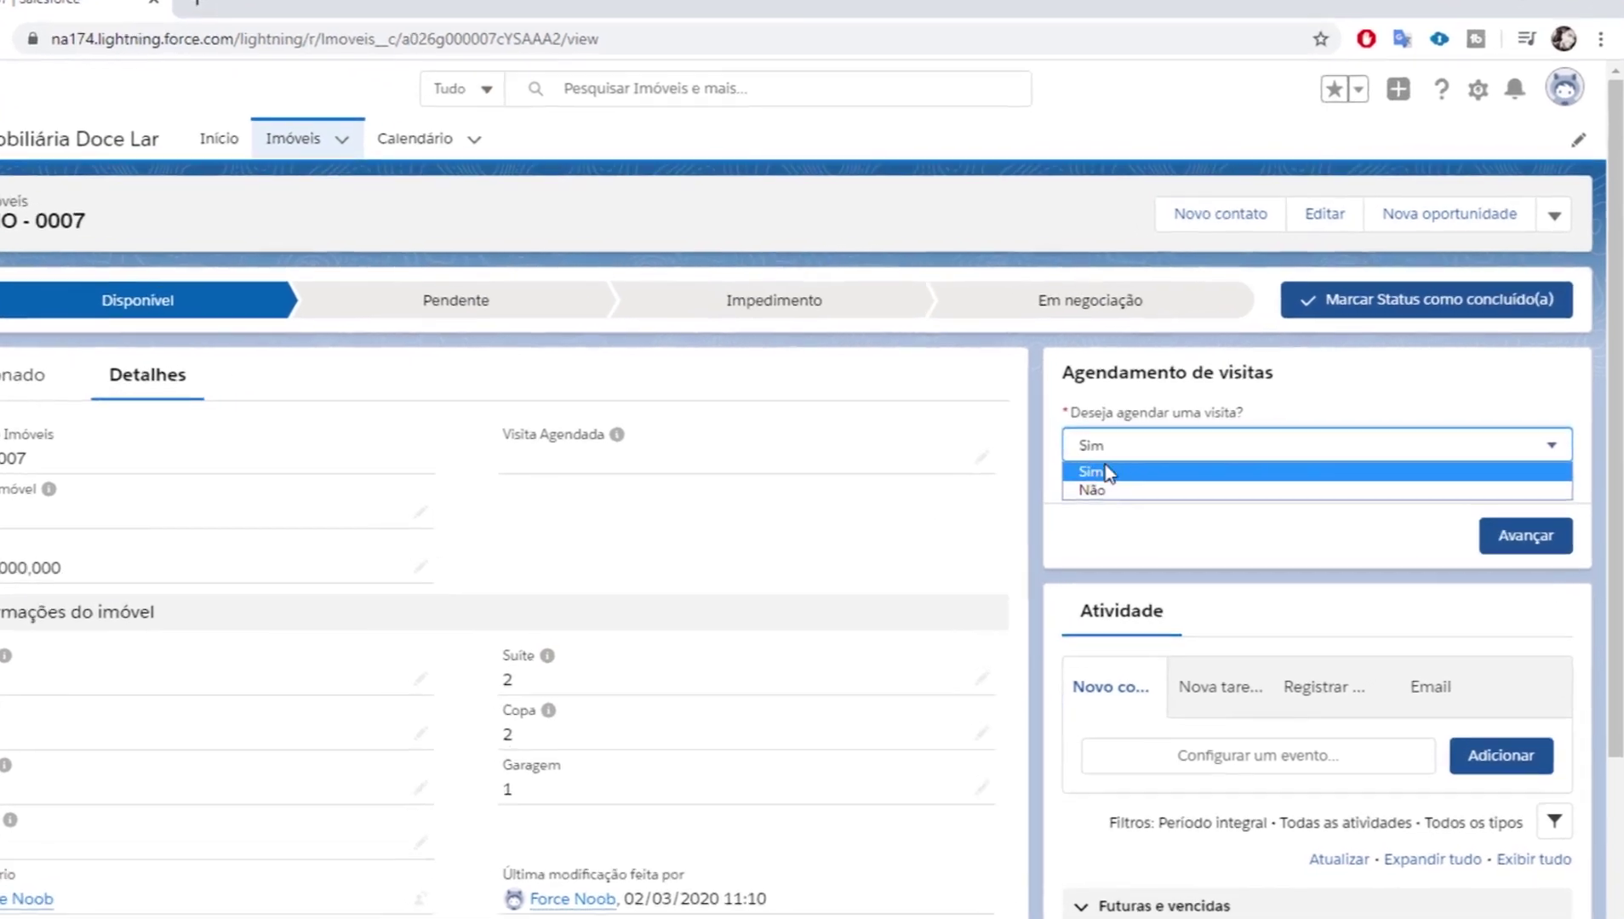
{"action": "left_click", "coordinate": [1146, 467]}
{"action": "left_click", "coordinate": [1523, 549]}
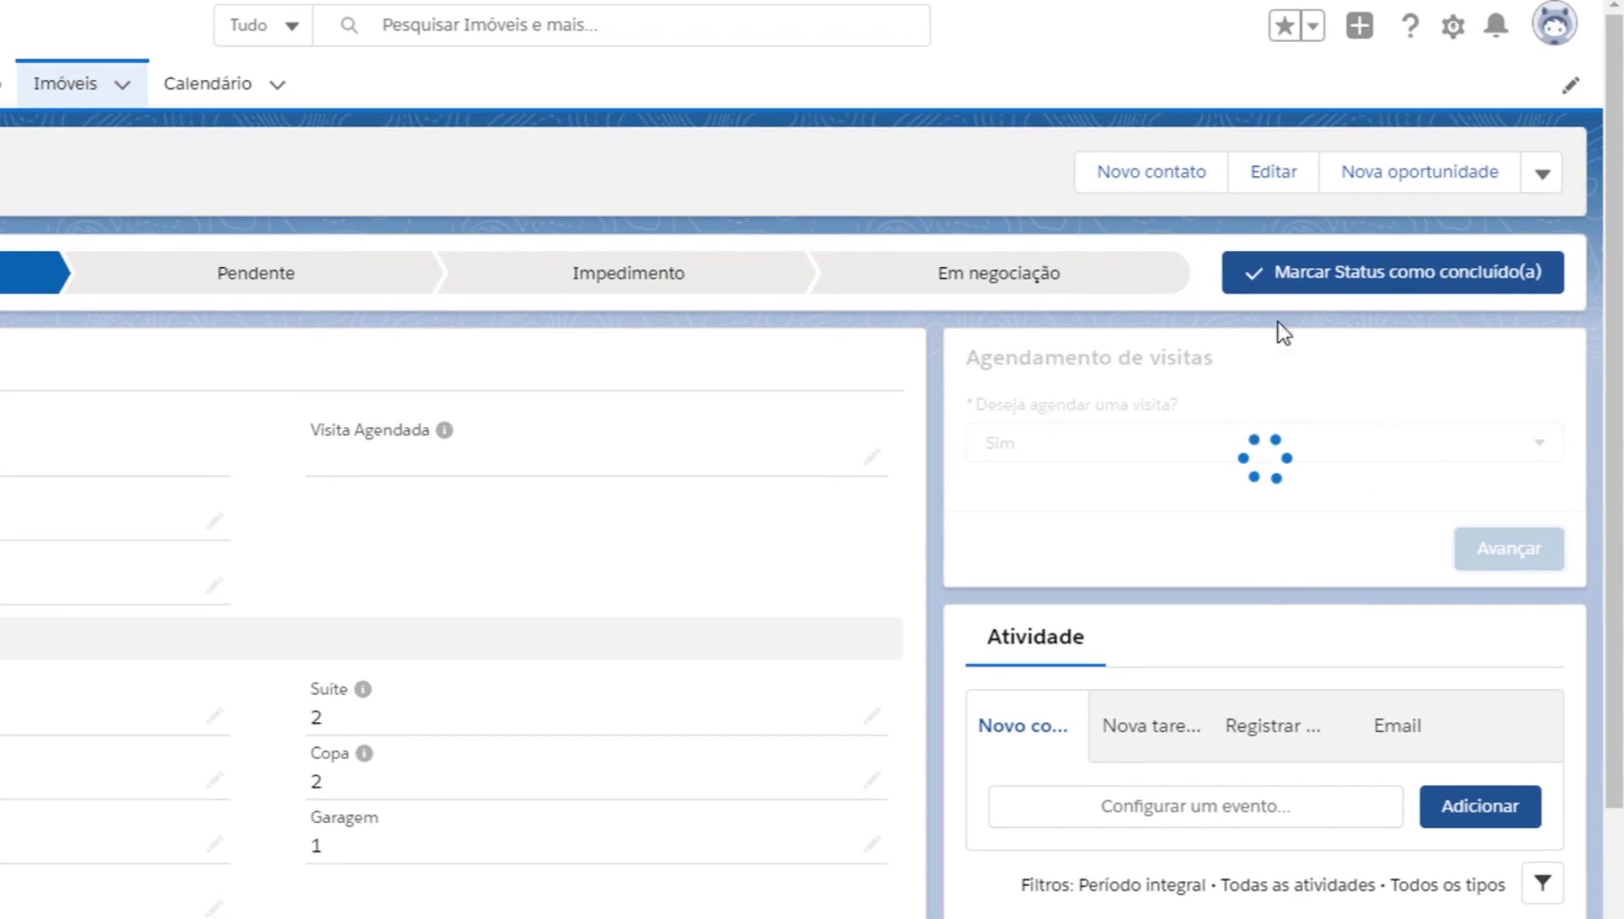
{"action": "left_click", "coordinate": [1187, 442]}
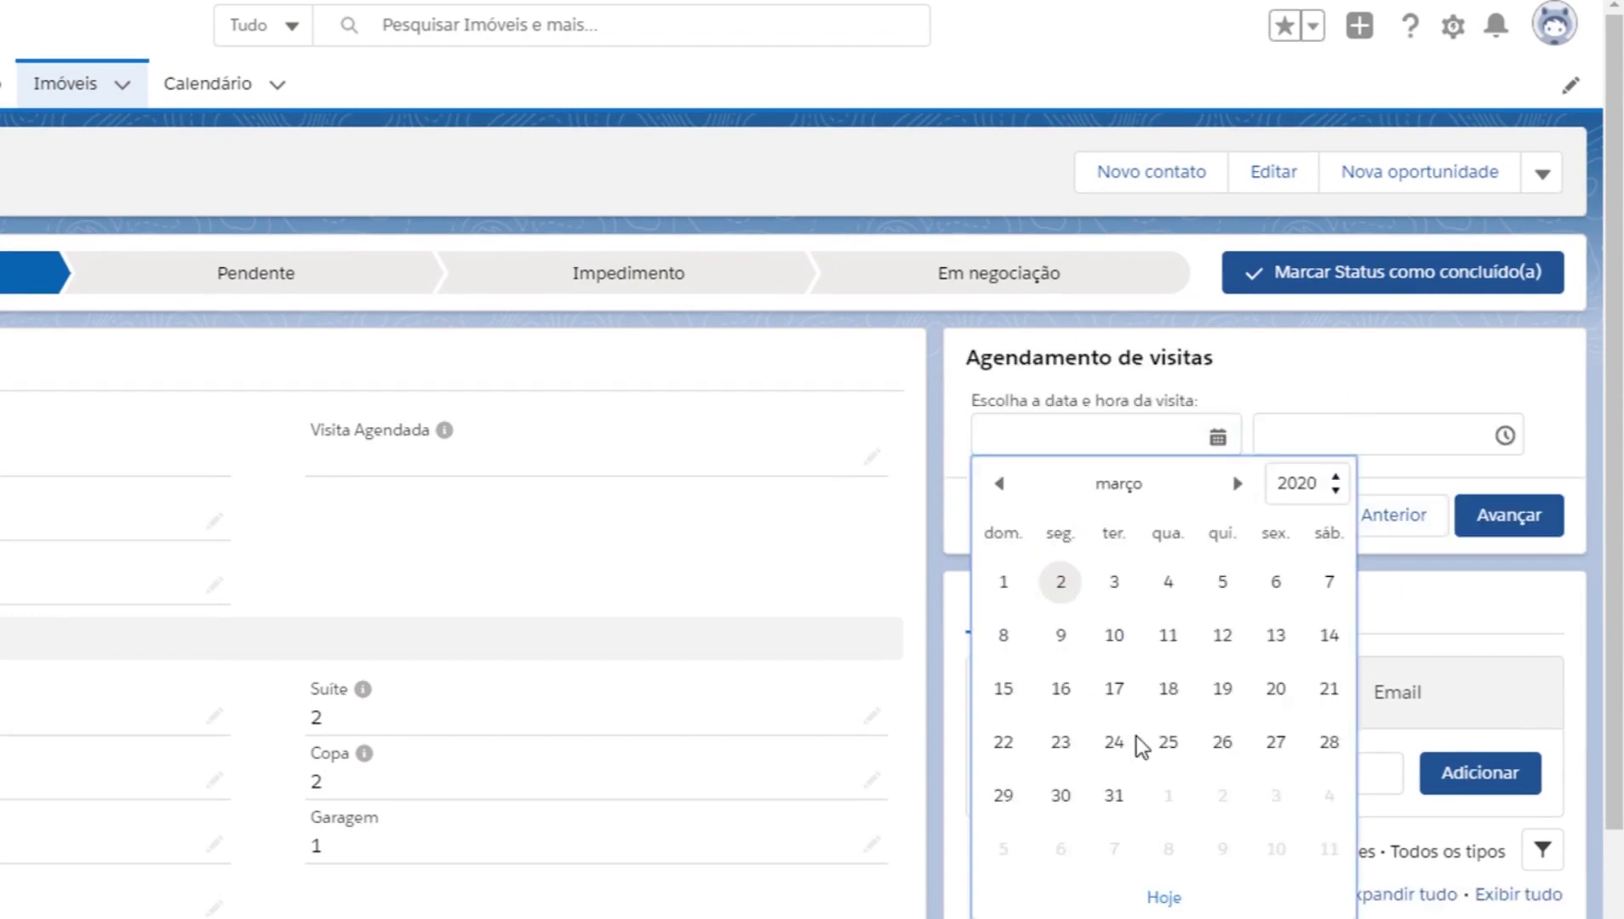
{"action": "left_click", "coordinate": [1057, 585]}
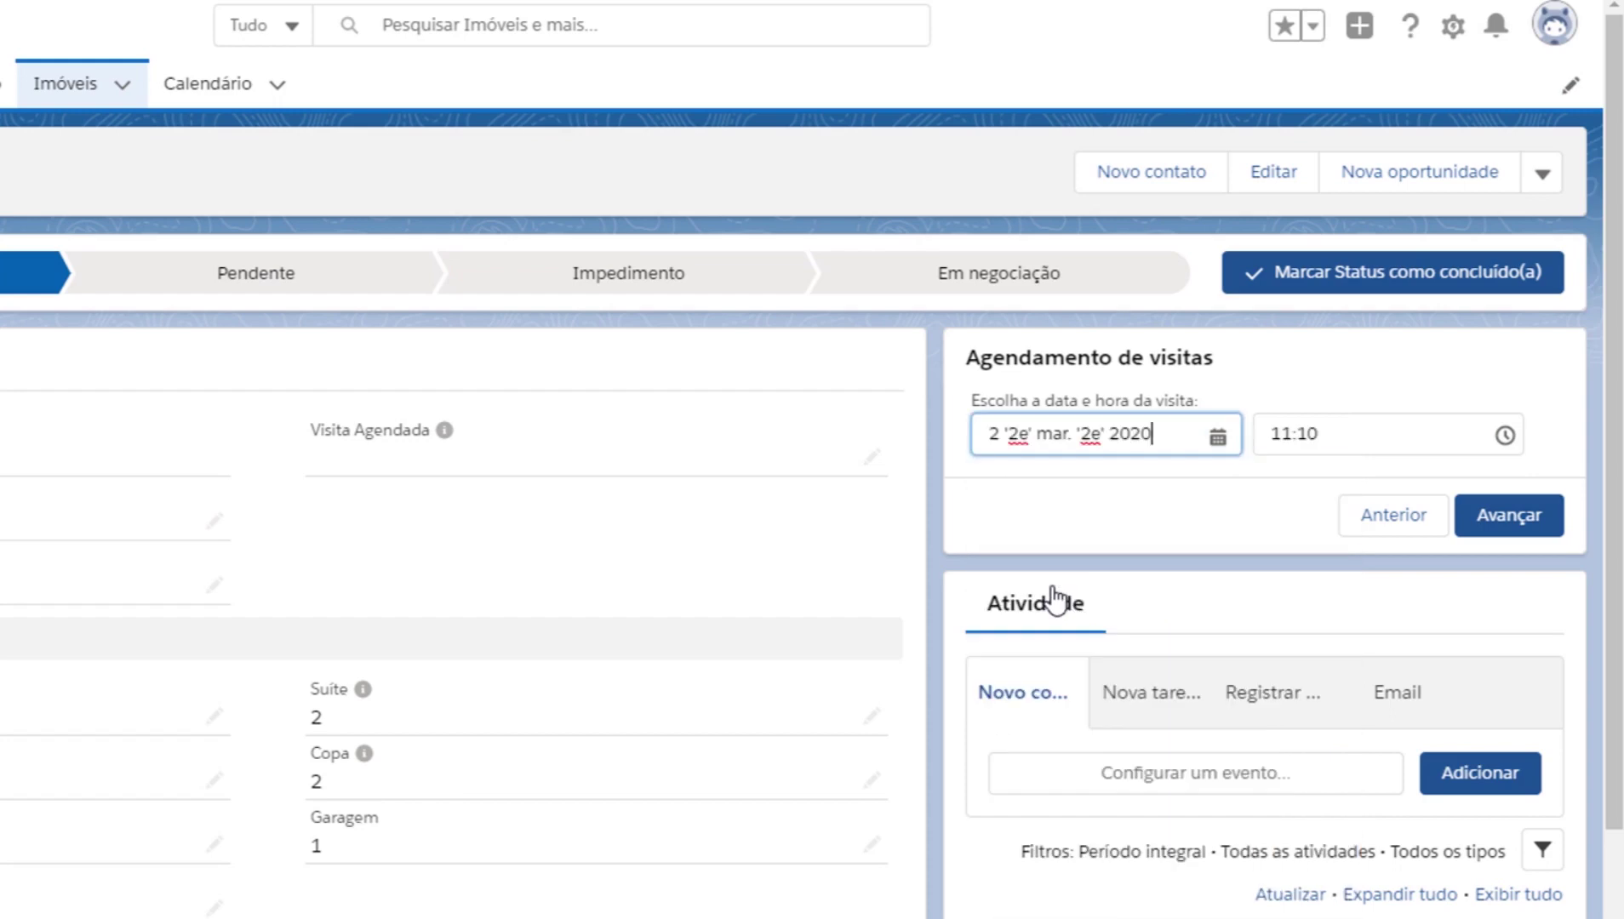
{"action": "left_click", "coordinate": [1355, 446]}
{"action": "scroll", "coordinate": [1377, 672], "scroll_direction": "down", "scroll_amount": 5}
{"action": "scroll", "coordinate": [1374, 673], "scroll_direction": "down", "scroll_amount": 5}
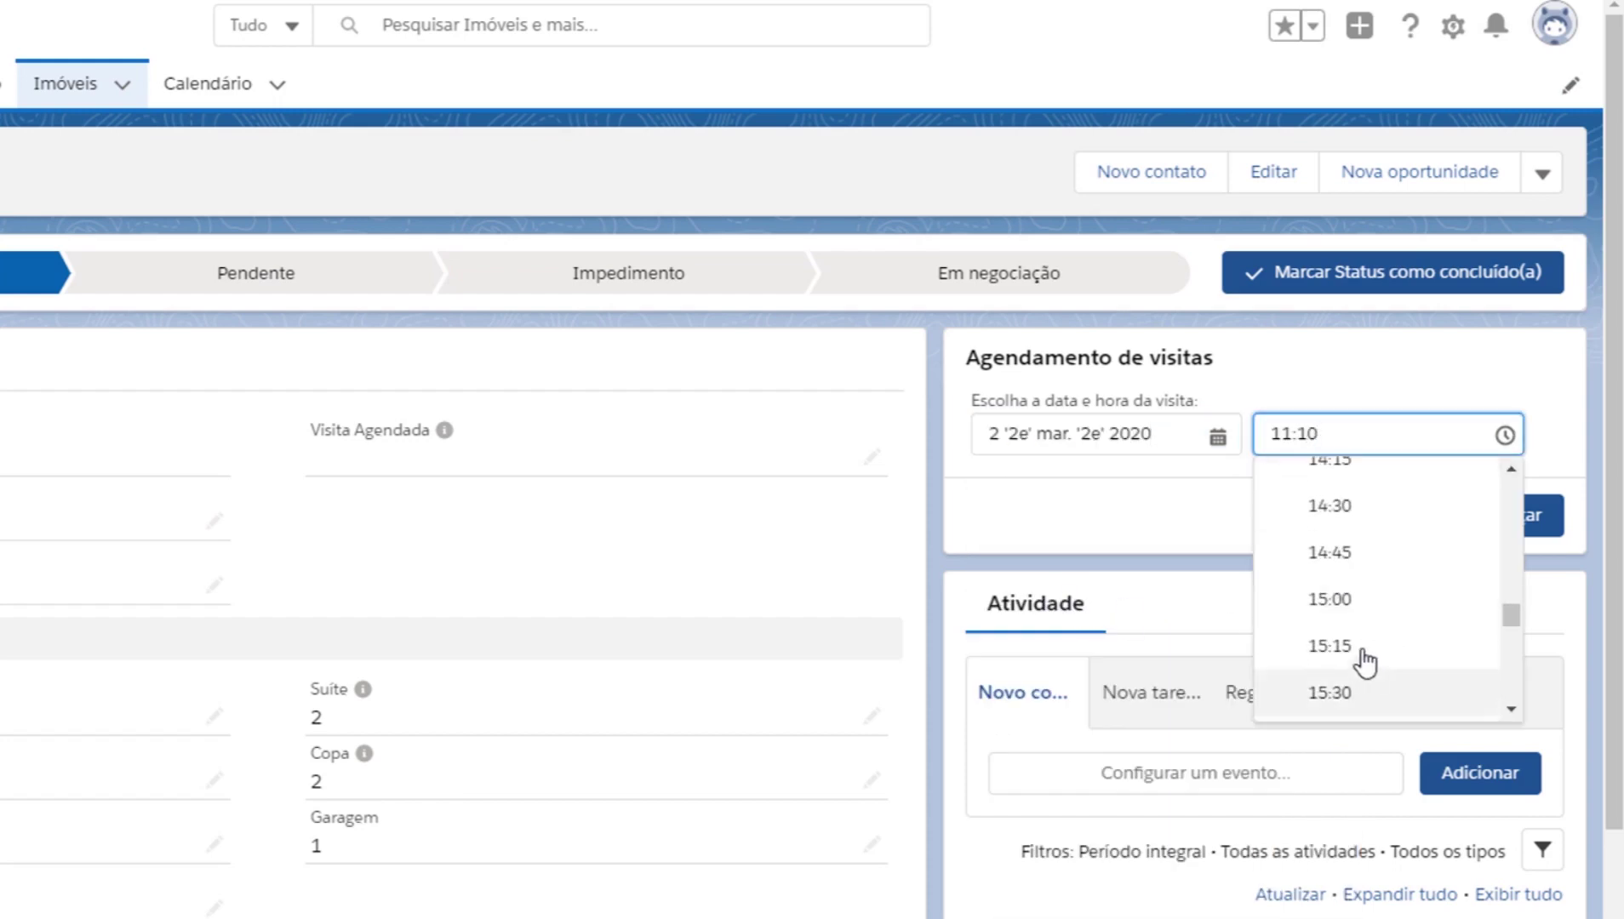
{"action": "left_click", "coordinate": [1348, 655]}
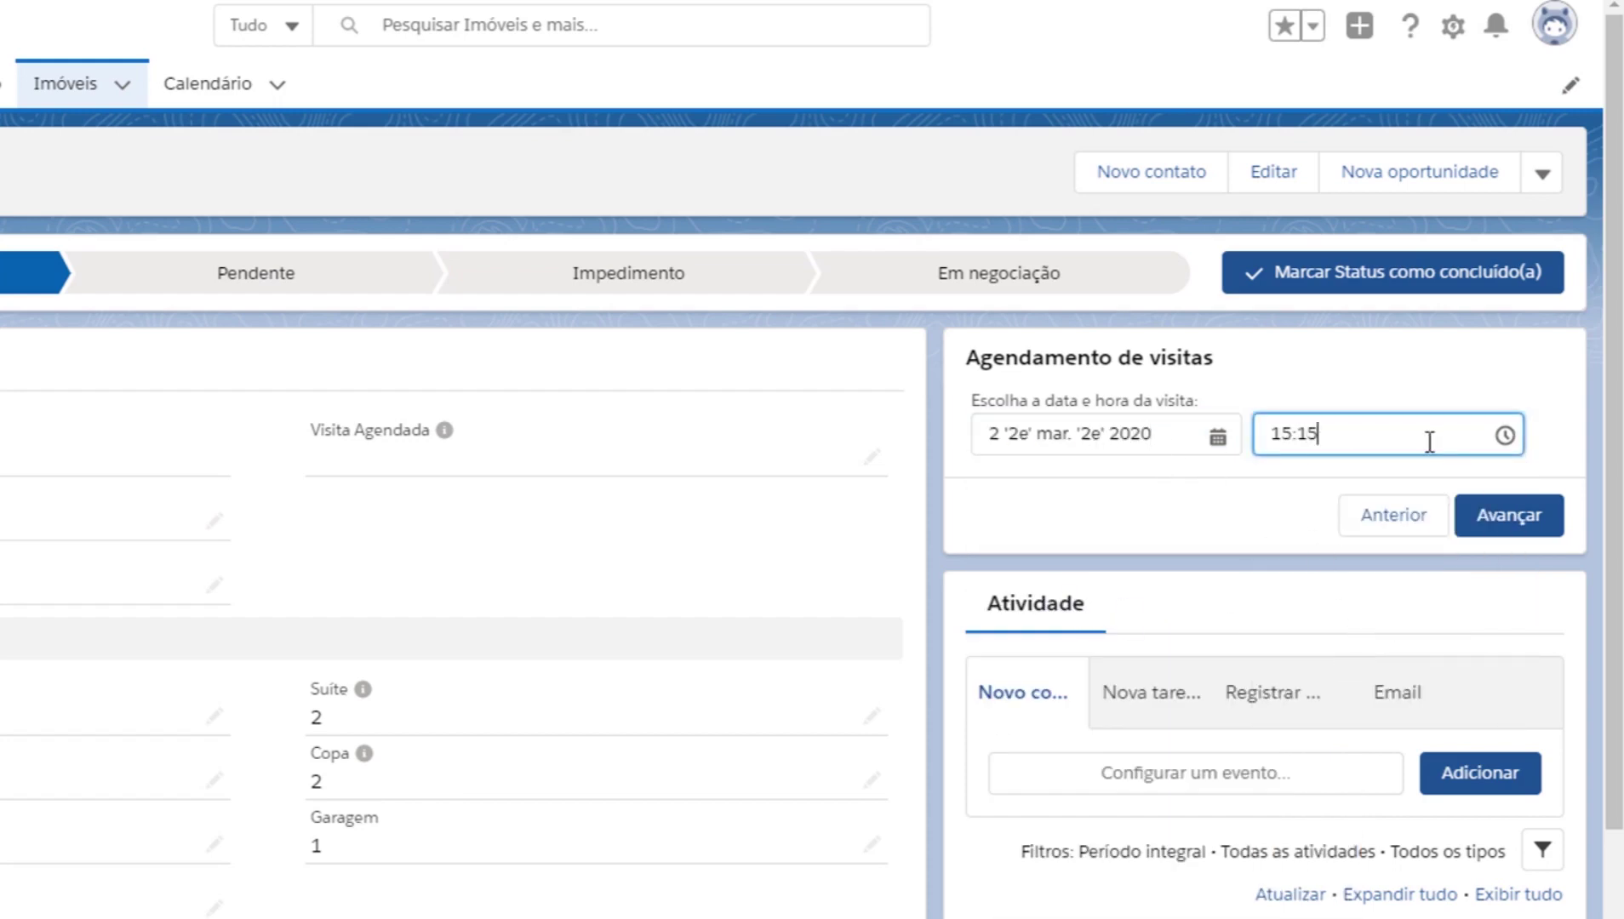
{"action": "left_click", "coordinate": [1513, 527]}
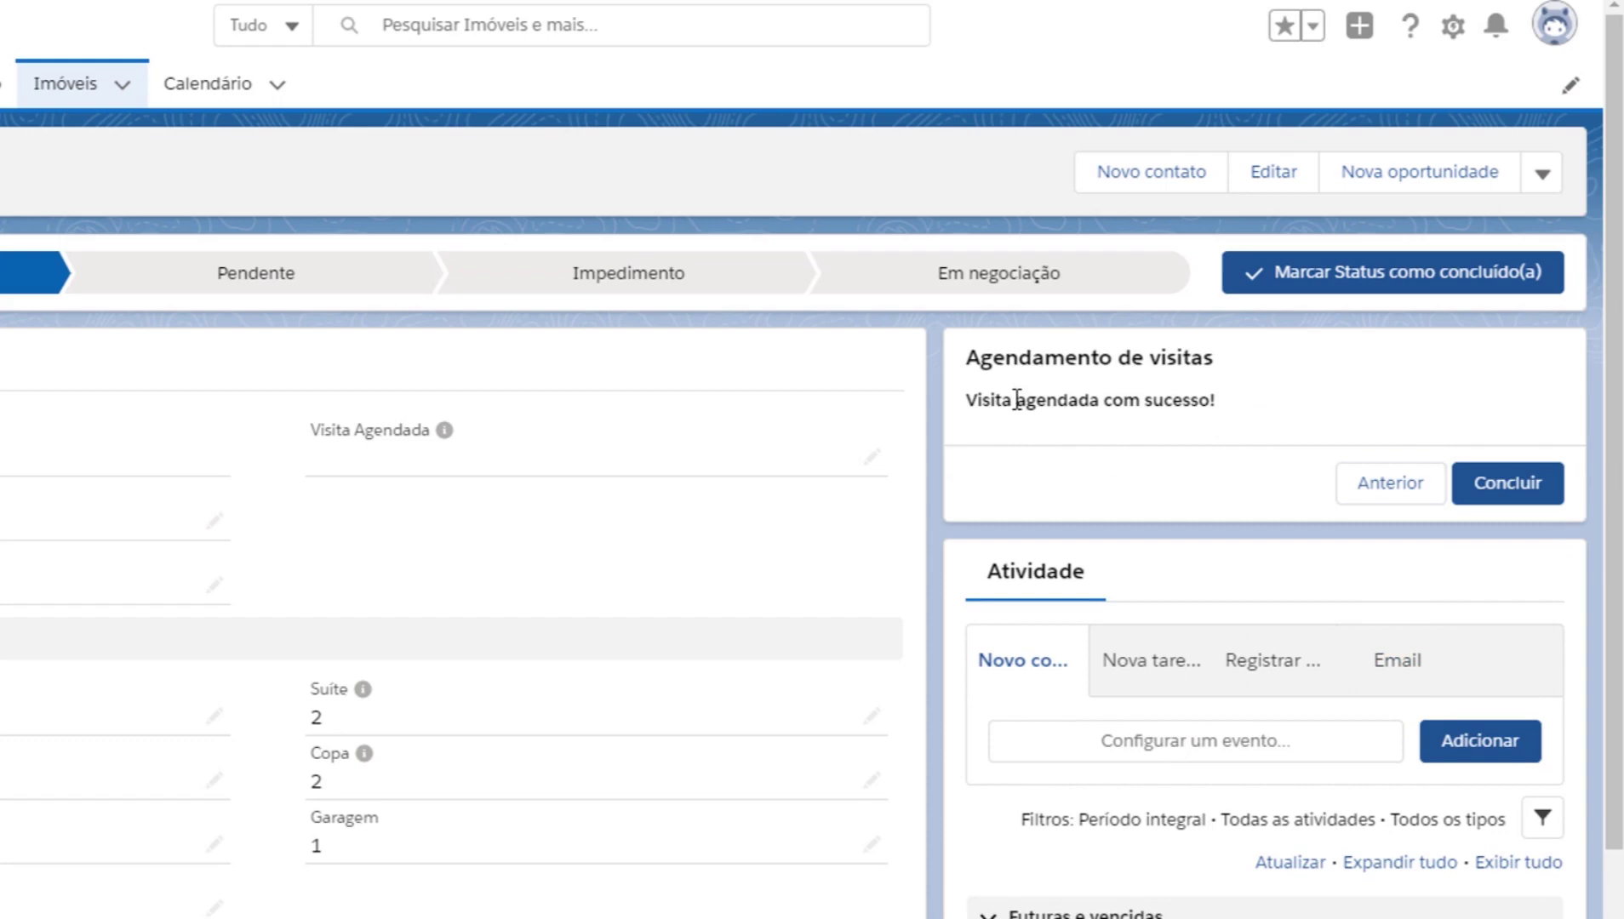
{"action": "left_click", "coordinate": [1511, 487]}
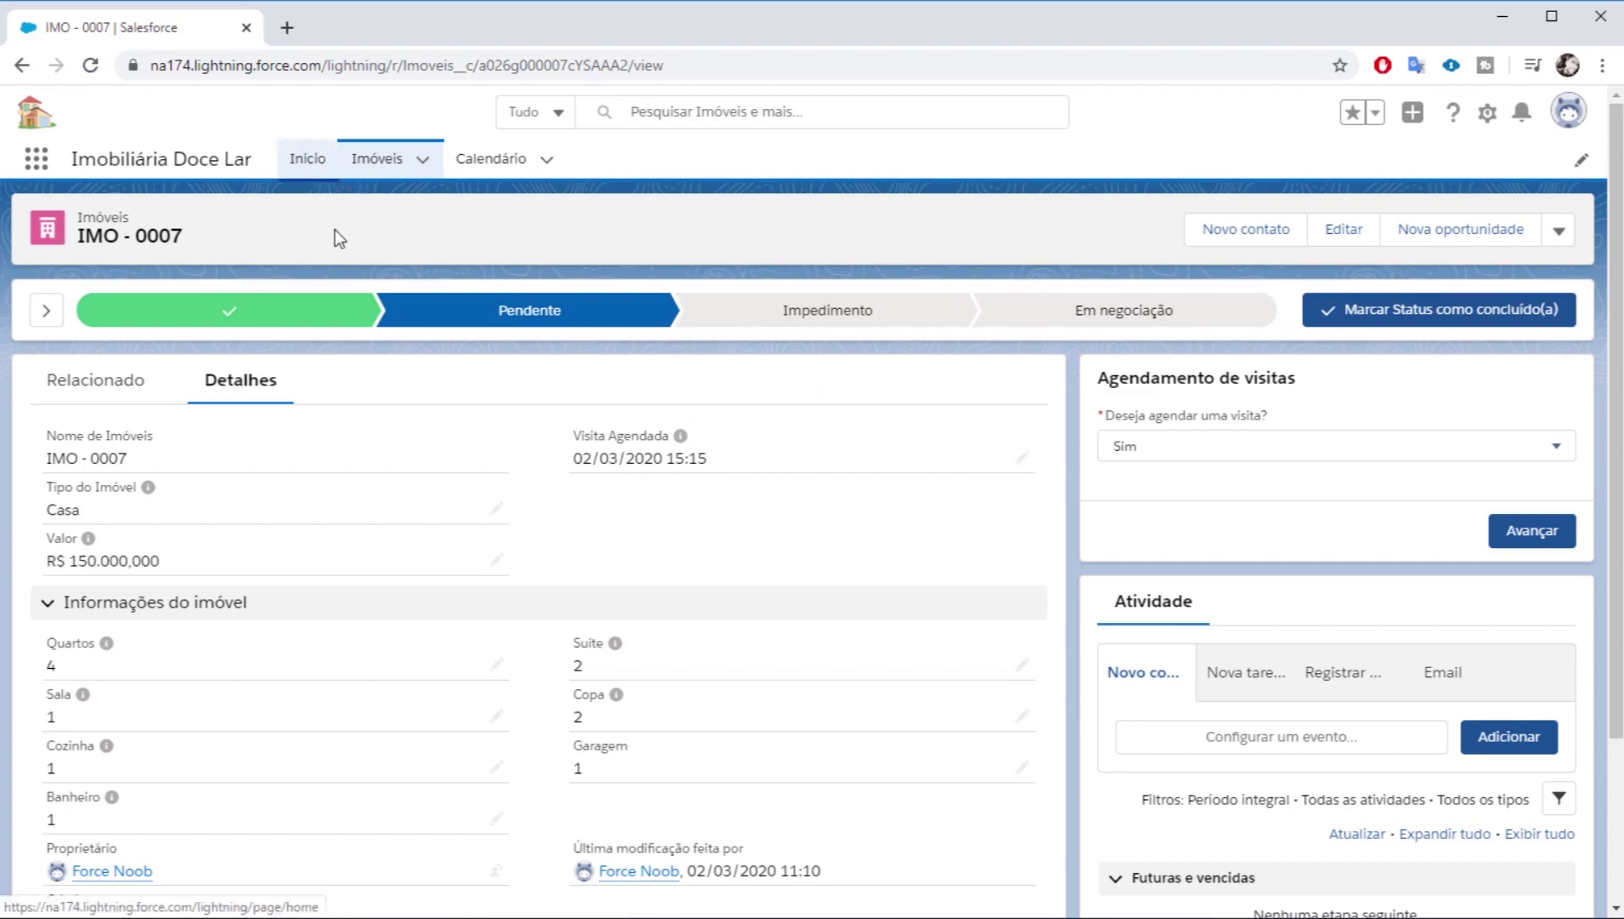
Step: Refresh the IMO - 0007 activity timeline and check its upcoming activities, scheduled visit and status path
{"action": "scroll", "coordinate": [1132, 574], "scroll_direction": "down", "scroll_amount": 3}
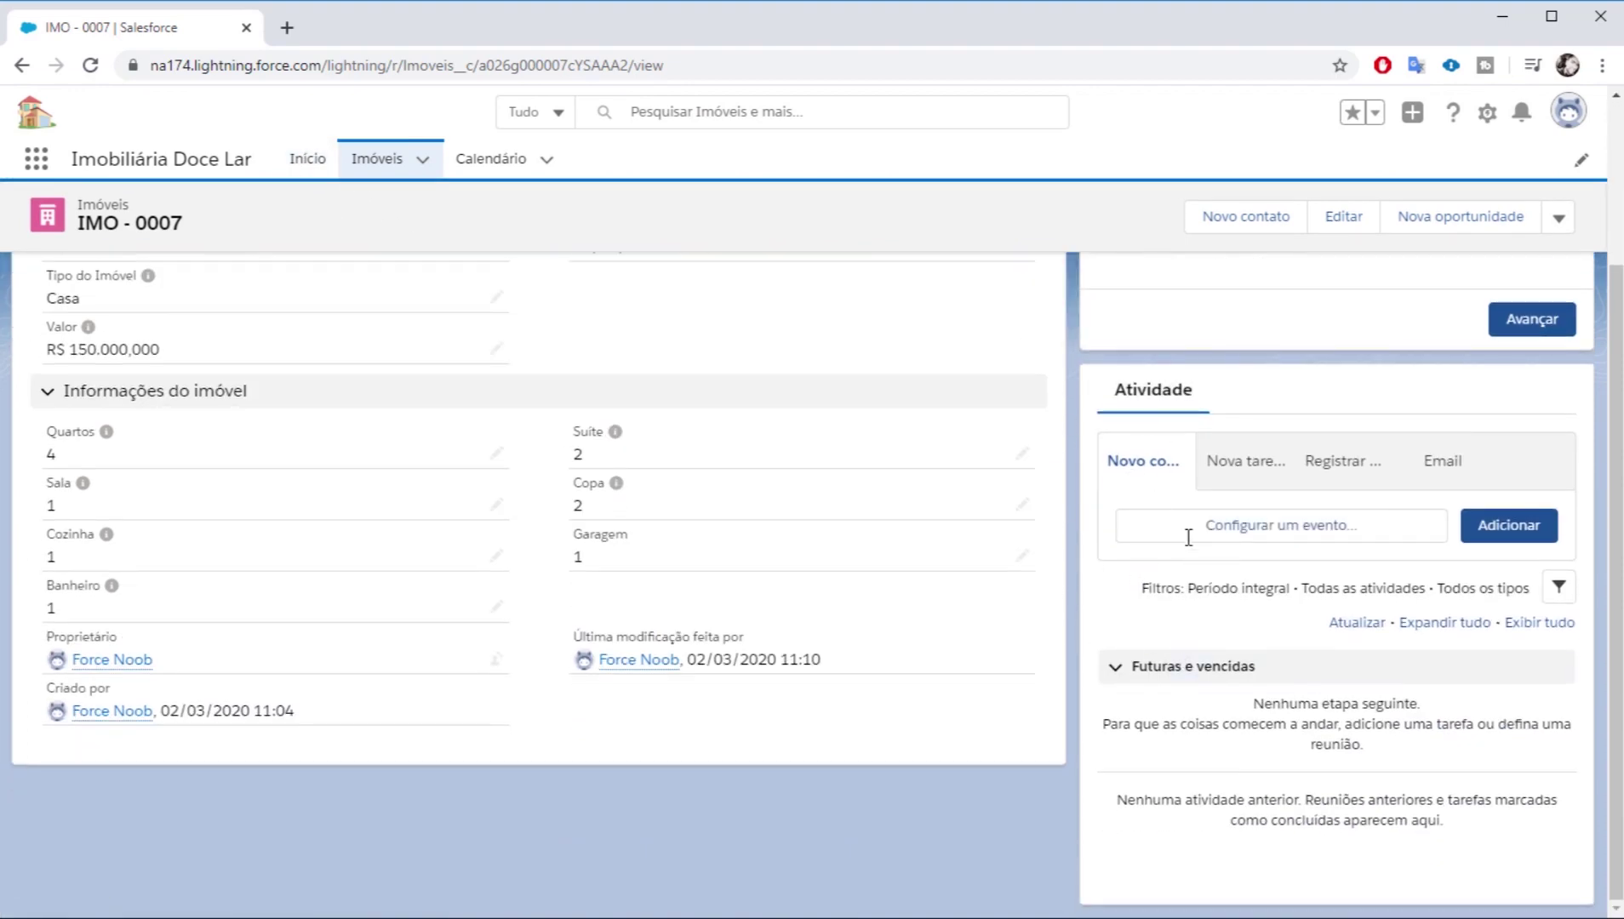
{"action": "left_click", "coordinate": [1367, 625]}
{"action": "scroll", "coordinate": [1167, 560], "scroll_direction": "up", "scroll_amount": 1}
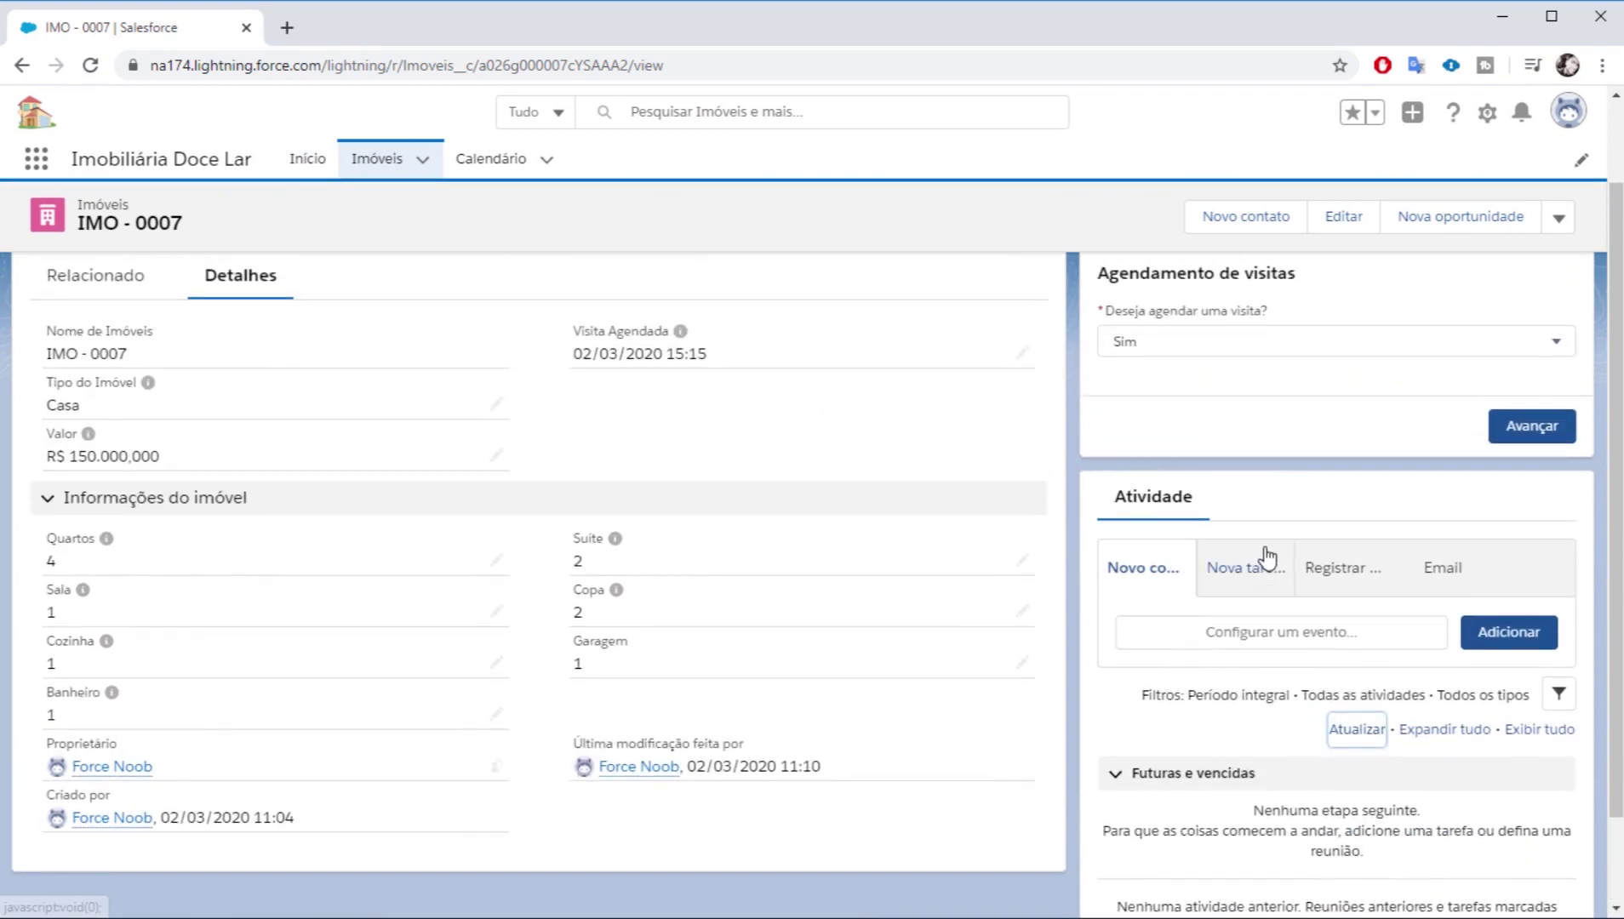
{"action": "scroll", "coordinate": [696, 406], "scroll_direction": "up", "scroll_amount": 1}
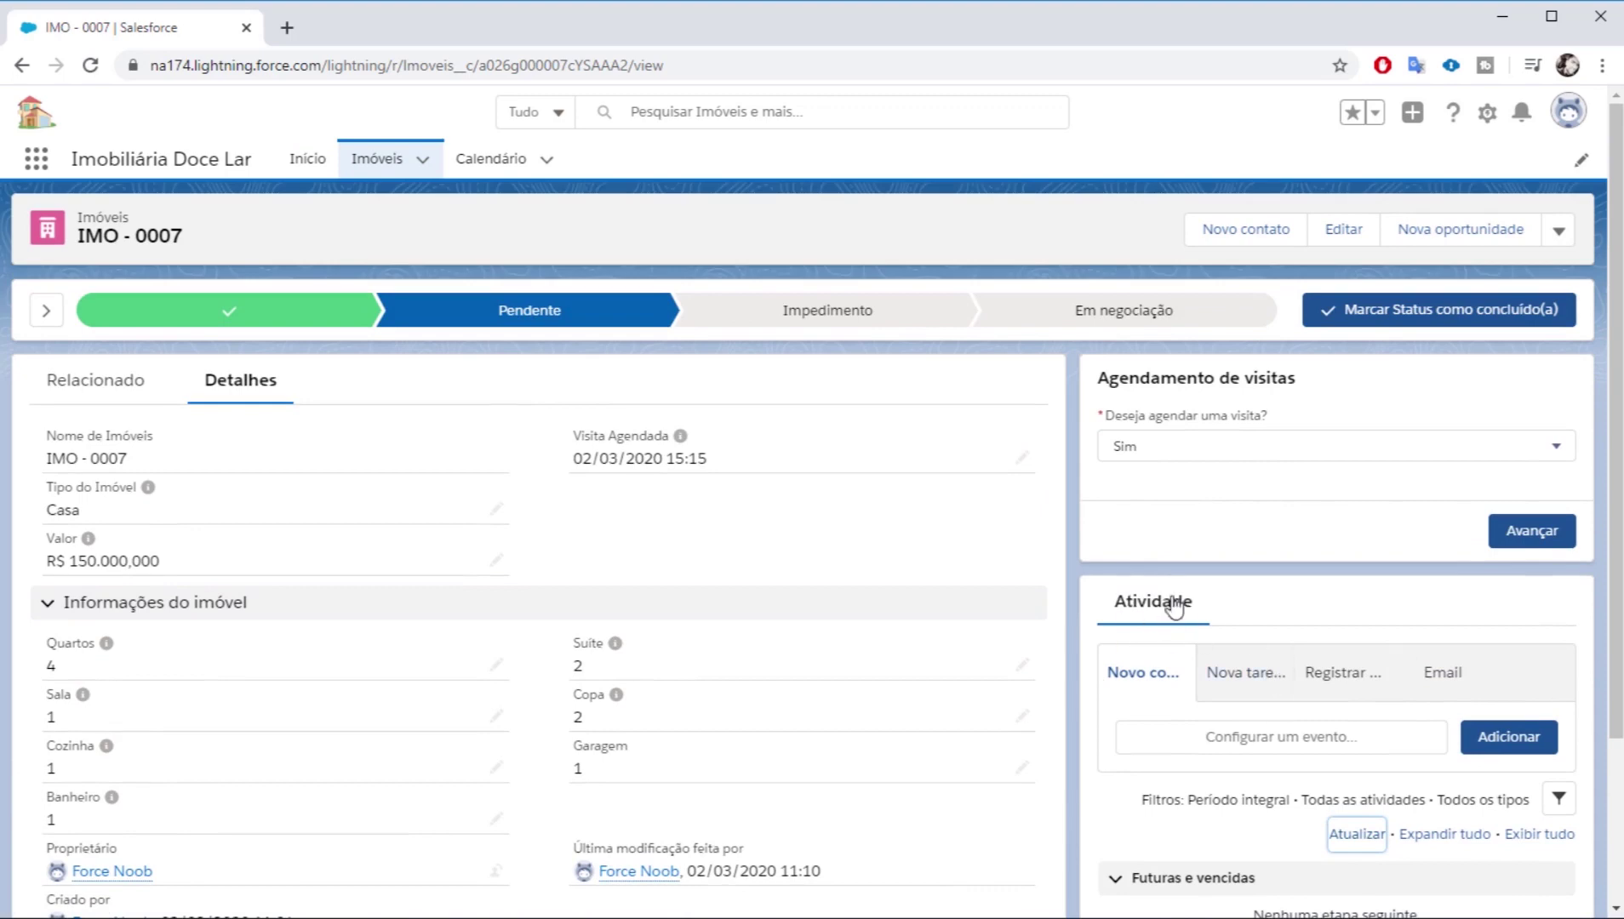
Step: Check the 15:15 visit under today's appointments on the Início page
{"action": "left_click", "coordinate": [307, 159]}
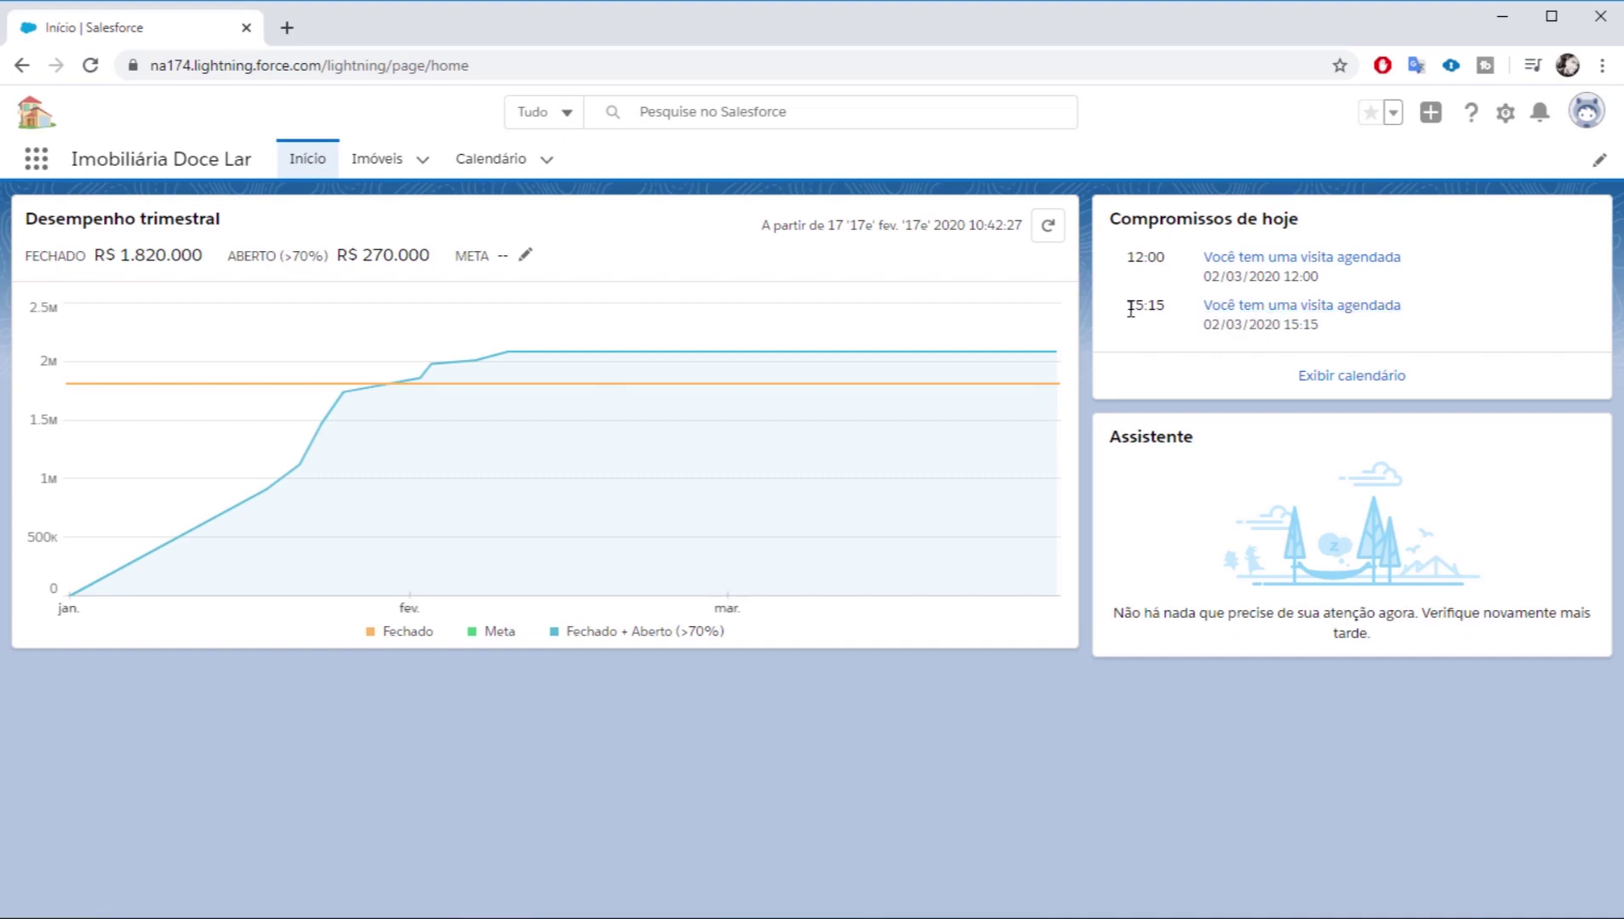
{"action": "left_click_drag", "start_coordinate": [1144, 308], "coordinate": [1170, 312]}
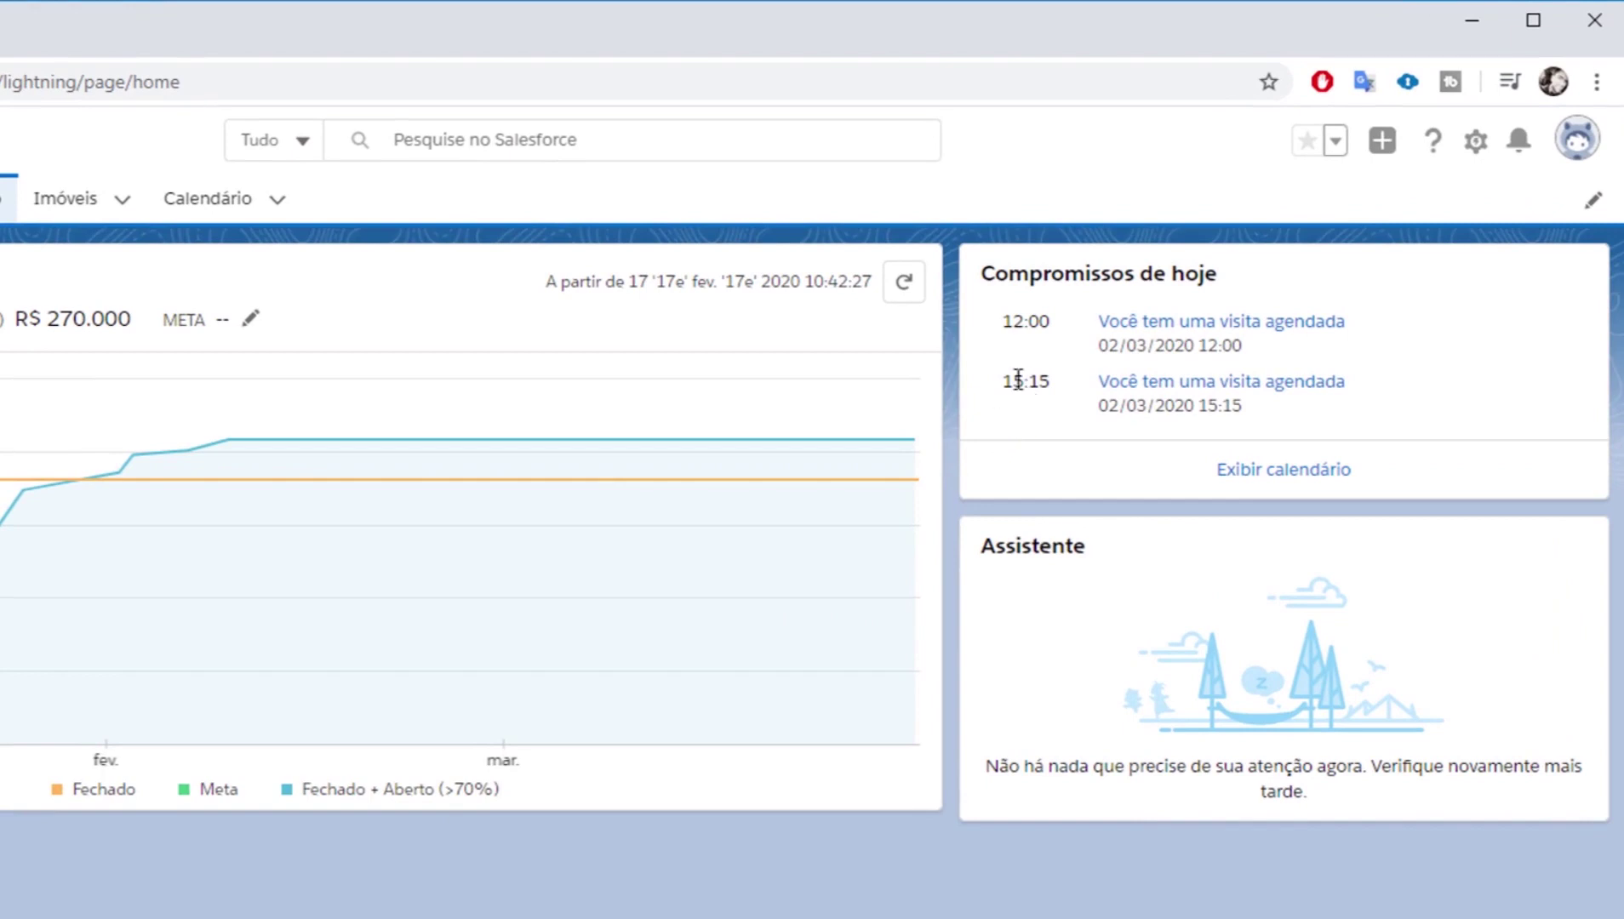
{"action": "left_click_drag", "start_coordinate": [1009, 380], "coordinate": [1286, 417]}
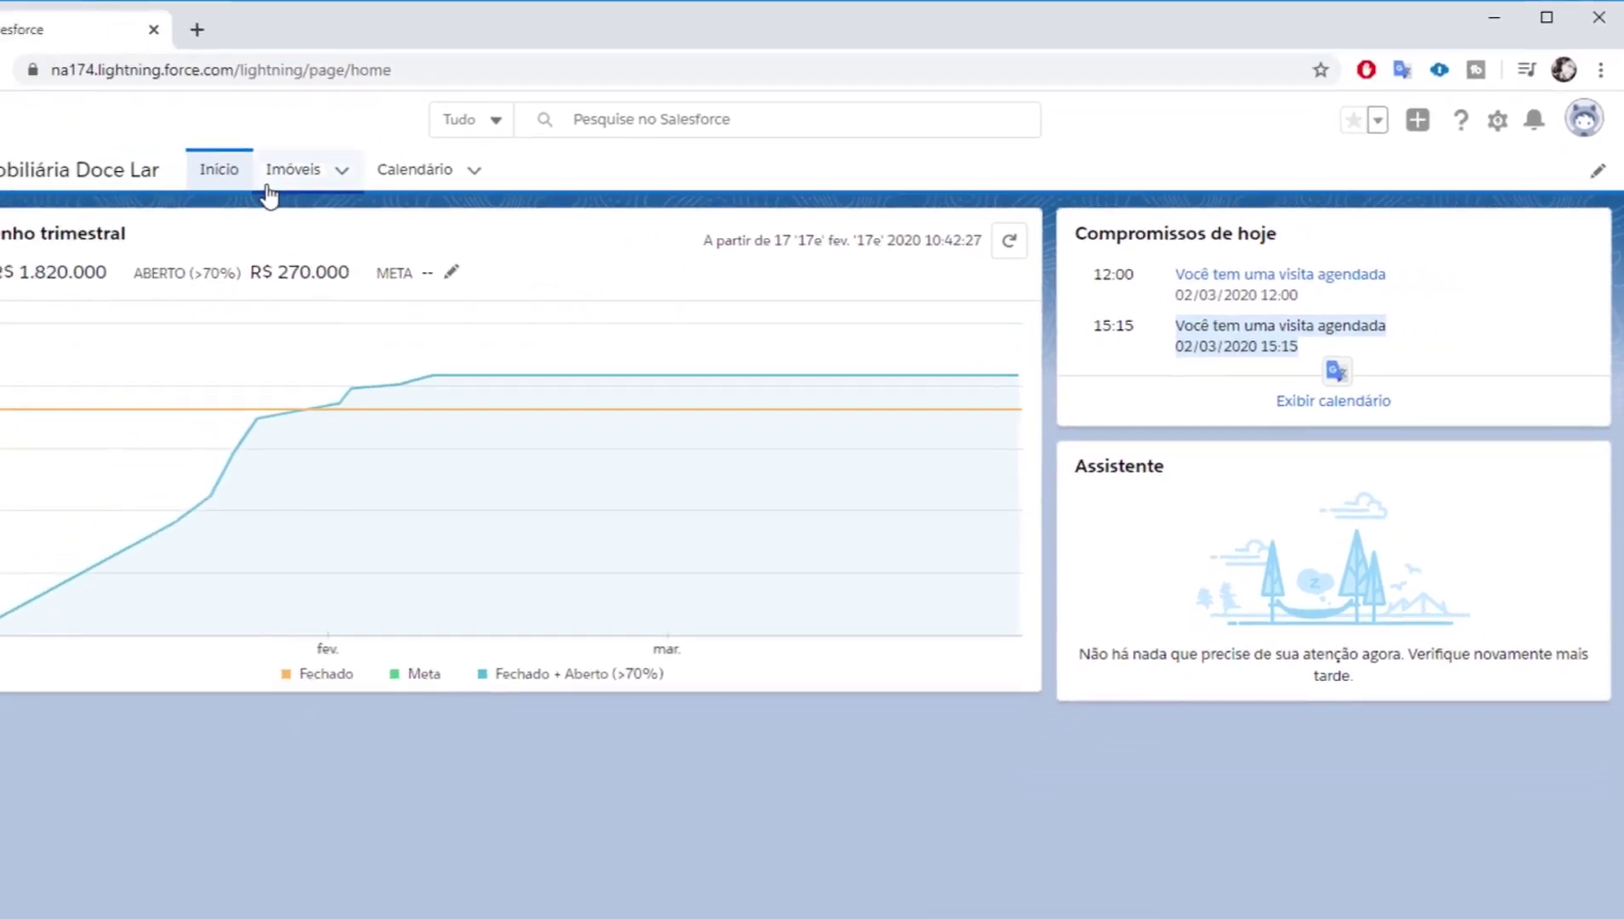
Step: Compare the status paths and scheduled visits of IMO - 0007 and IMO - 0004, and return to the Imóveis list
{"action": "left_click", "coordinate": [65, 199]}
{"action": "left_click", "coordinate": [189, 349]}
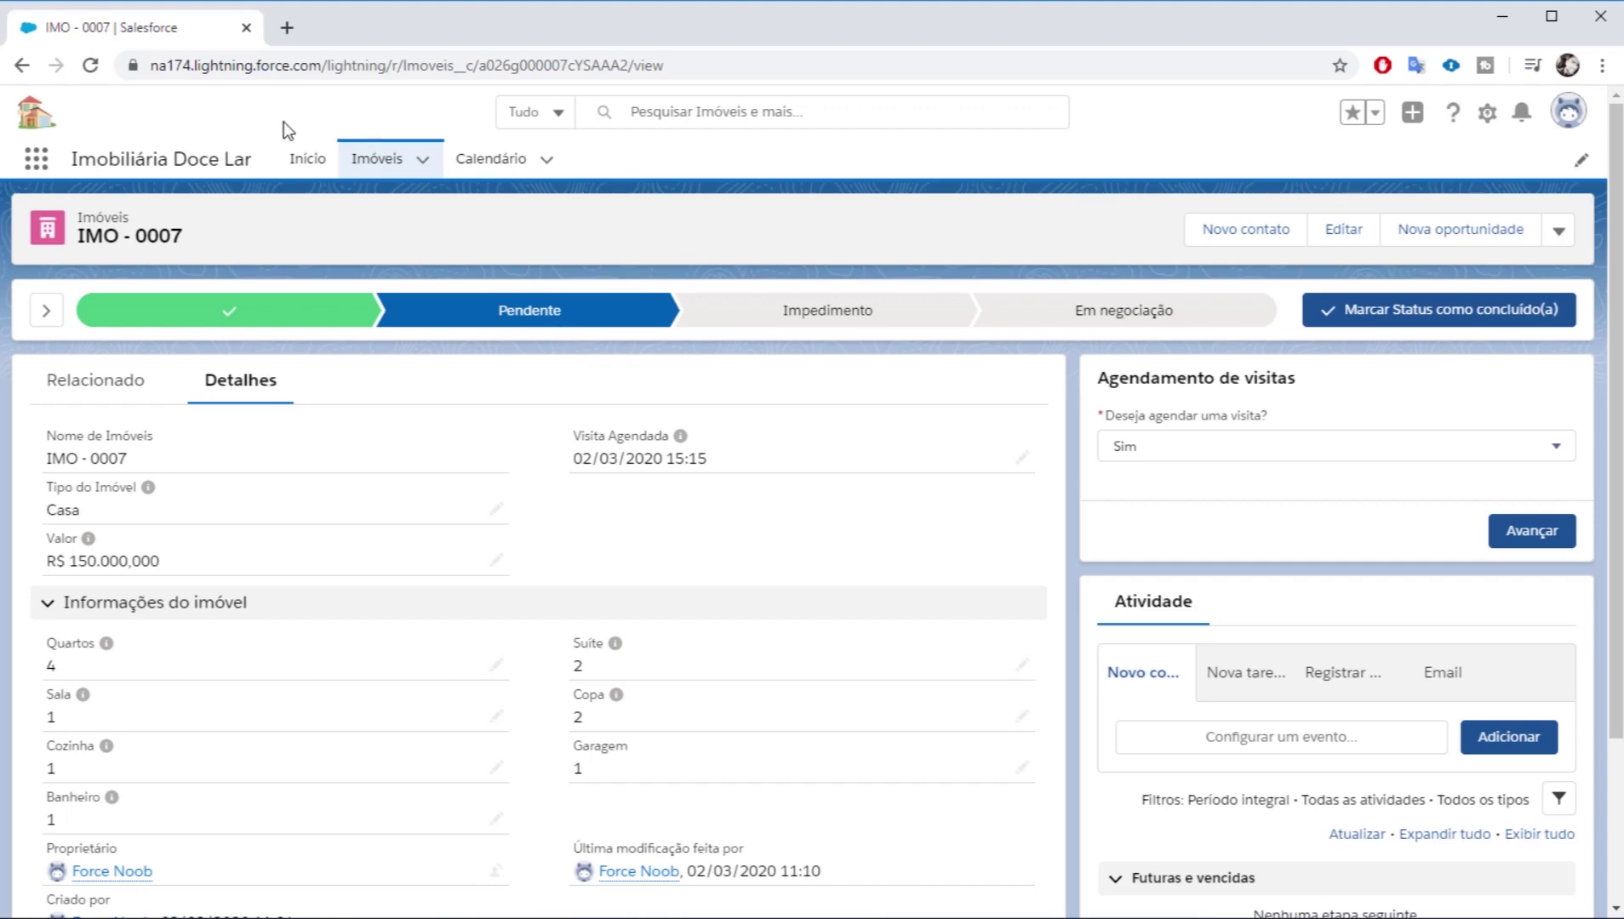
{"action": "left_click", "coordinate": [370, 159]}
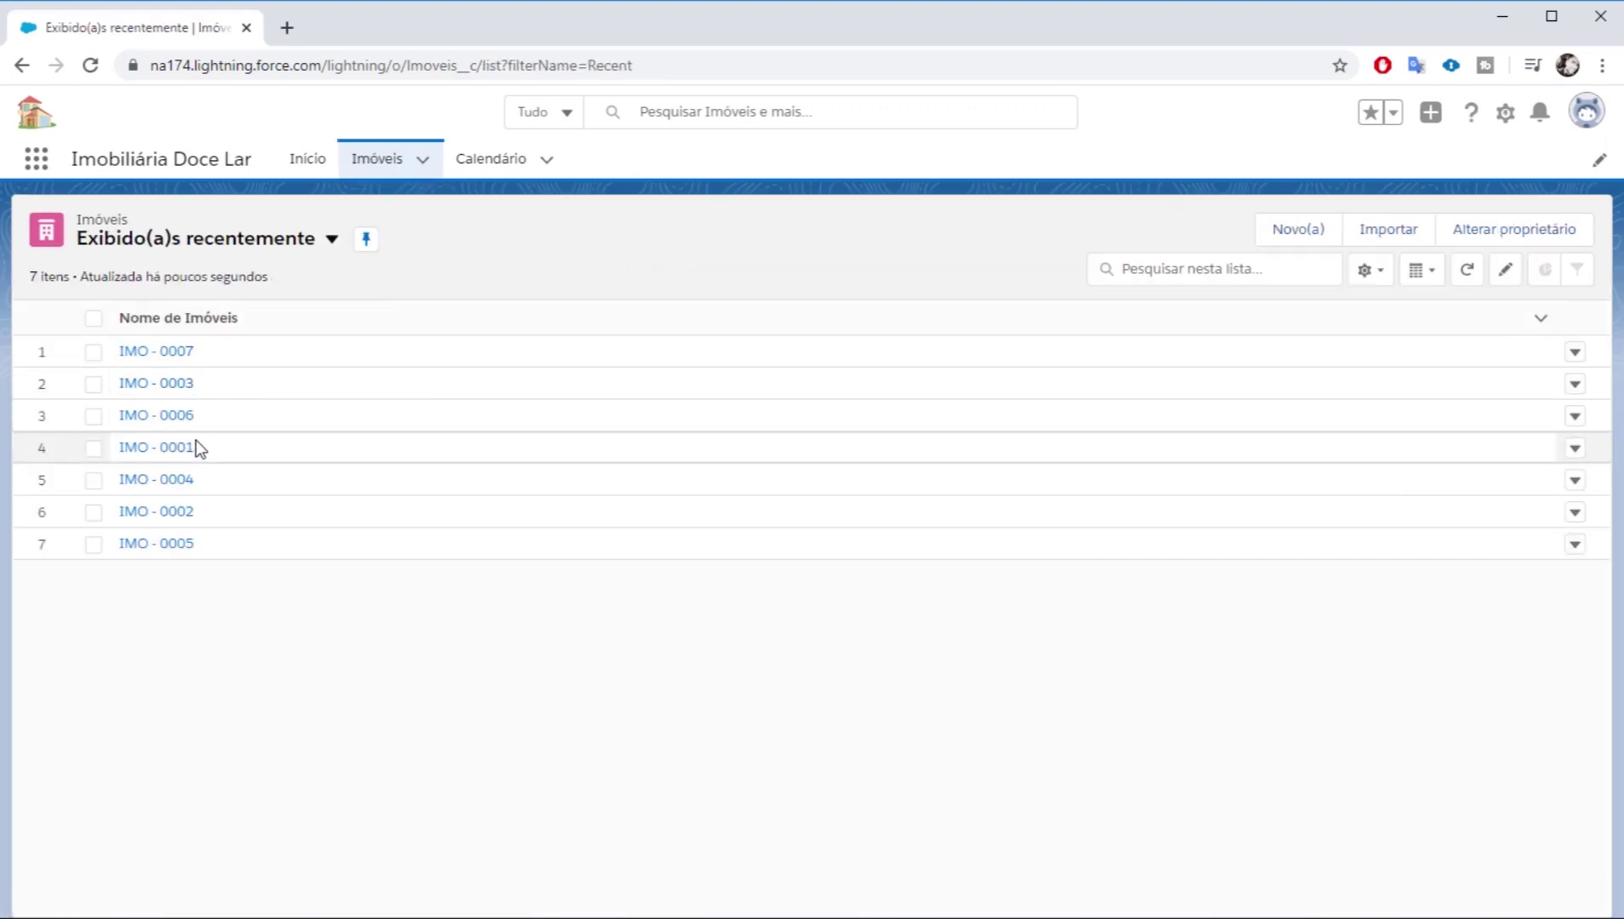
{"action": "left_click", "coordinate": [189, 479]}
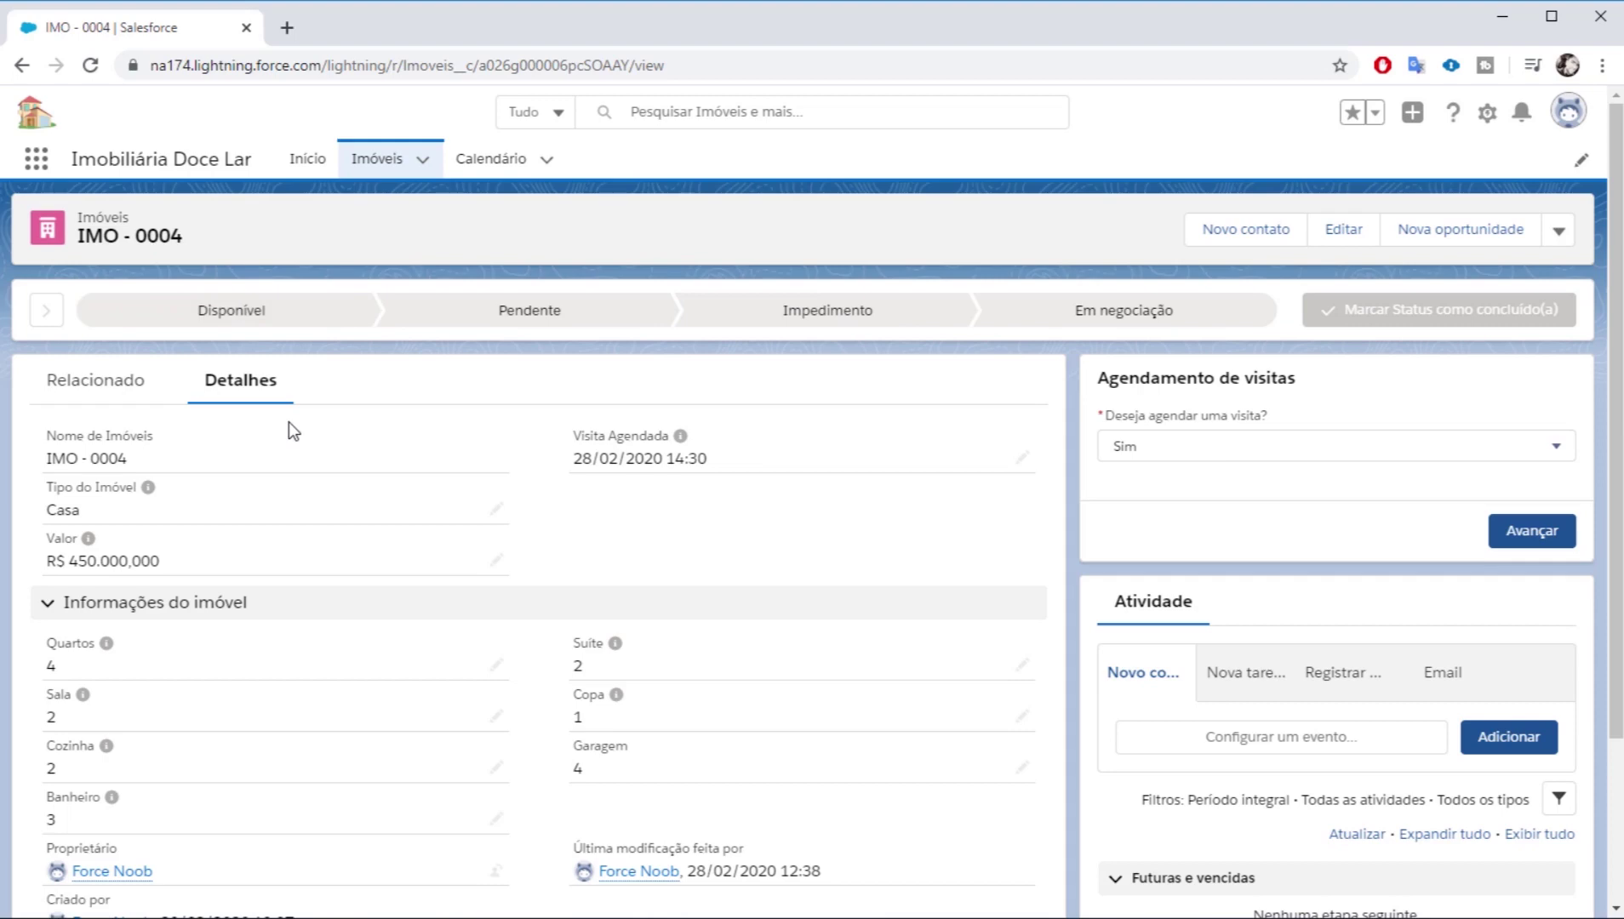
{"action": "left_click", "coordinate": [380, 172]}
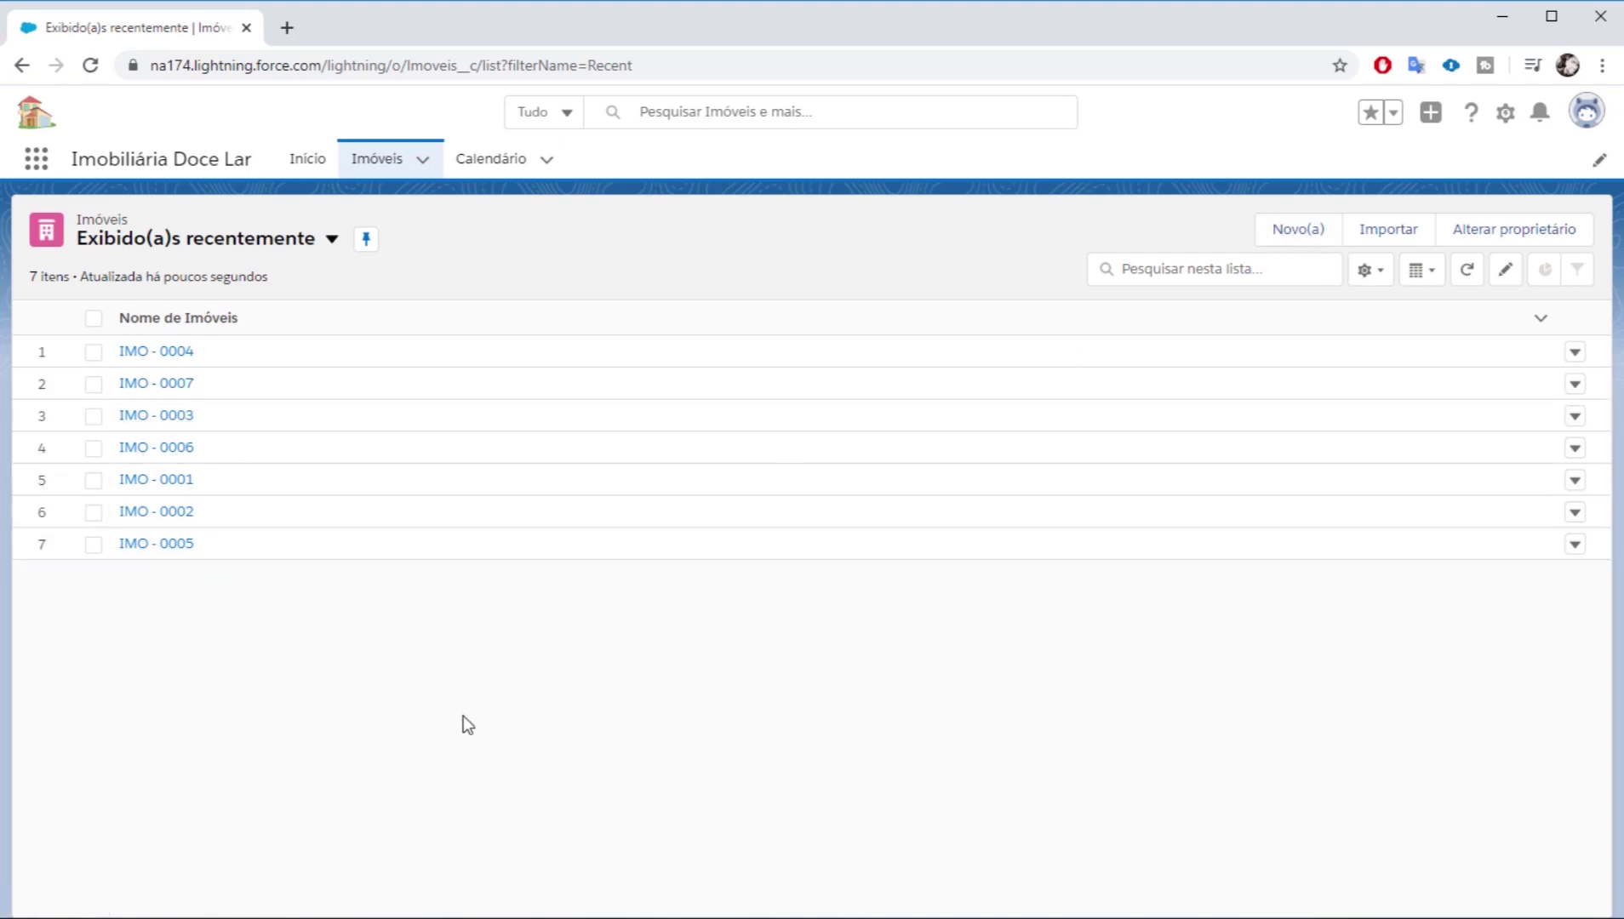
Step: Open a blank browser tab, switch back to Salesforce and review the status path of the IMO - 0004 record
{"action": "left_click", "coordinate": [286, 28]}
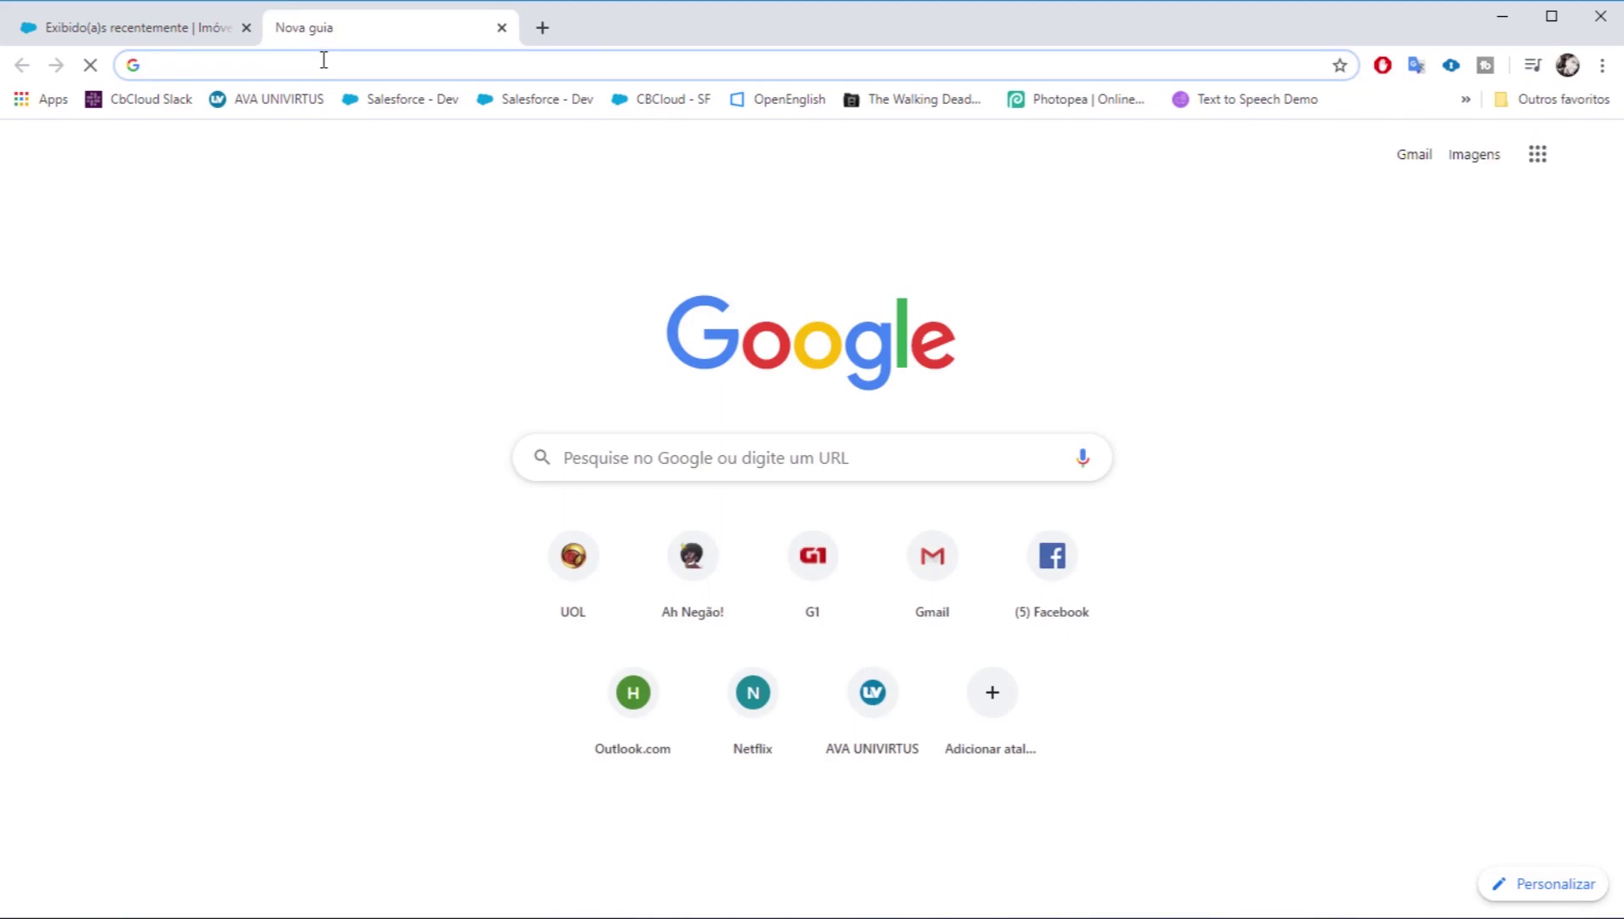
{"action": "left_click", "coordinate": [104, 31]}
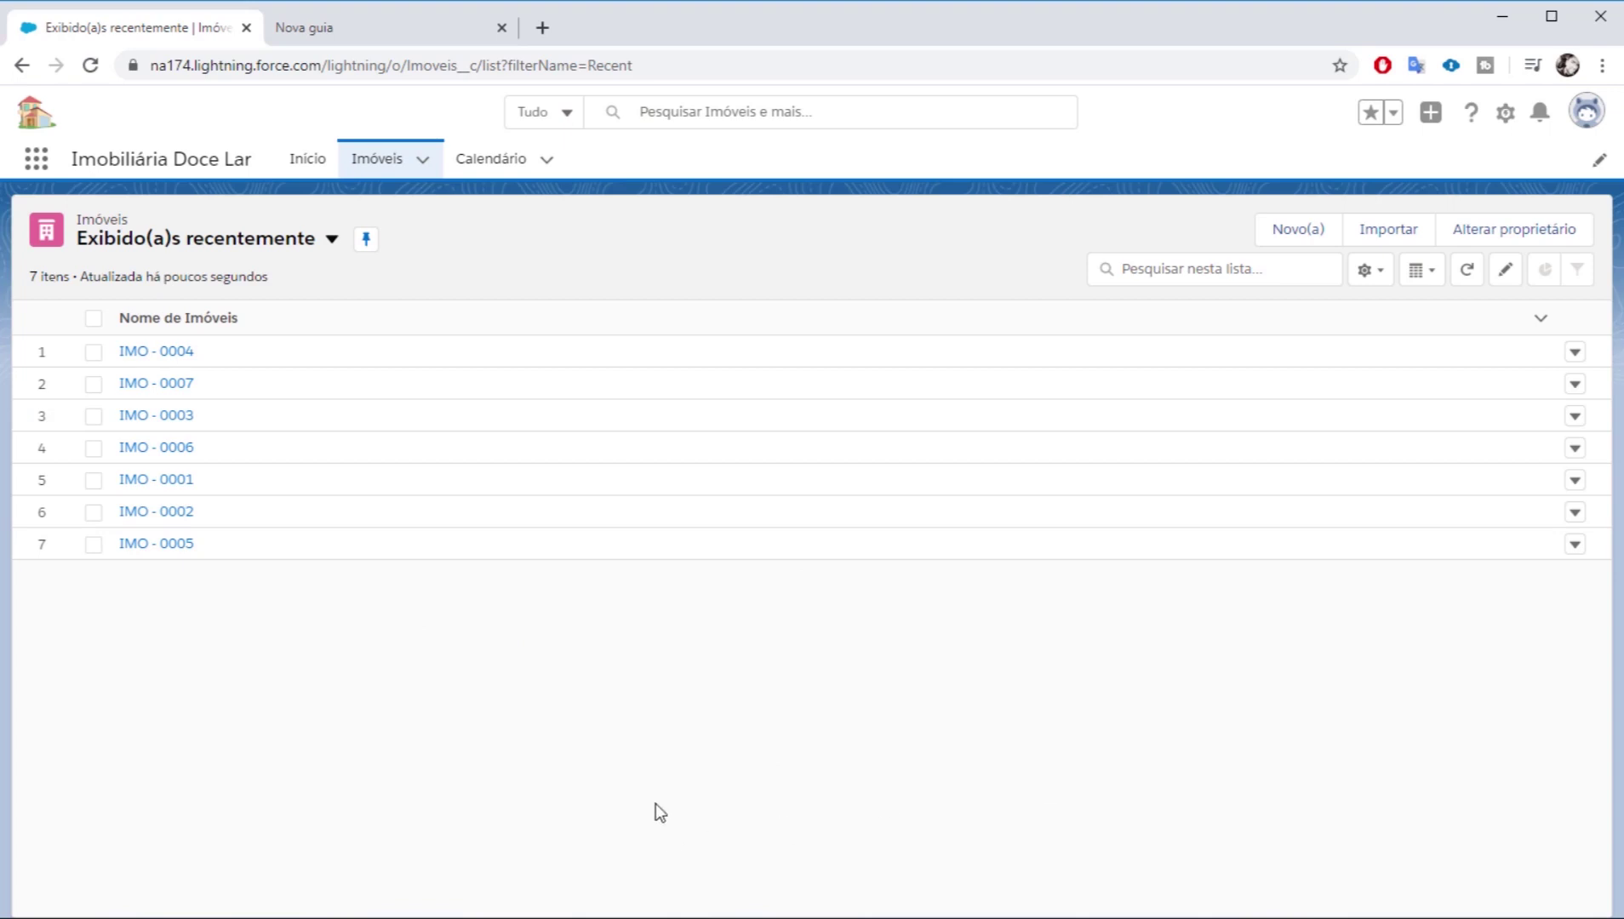
{"action": "left_click", "coordinate": [371, 160]}
{"action": "left_click", "coordinate": [183, 352]}
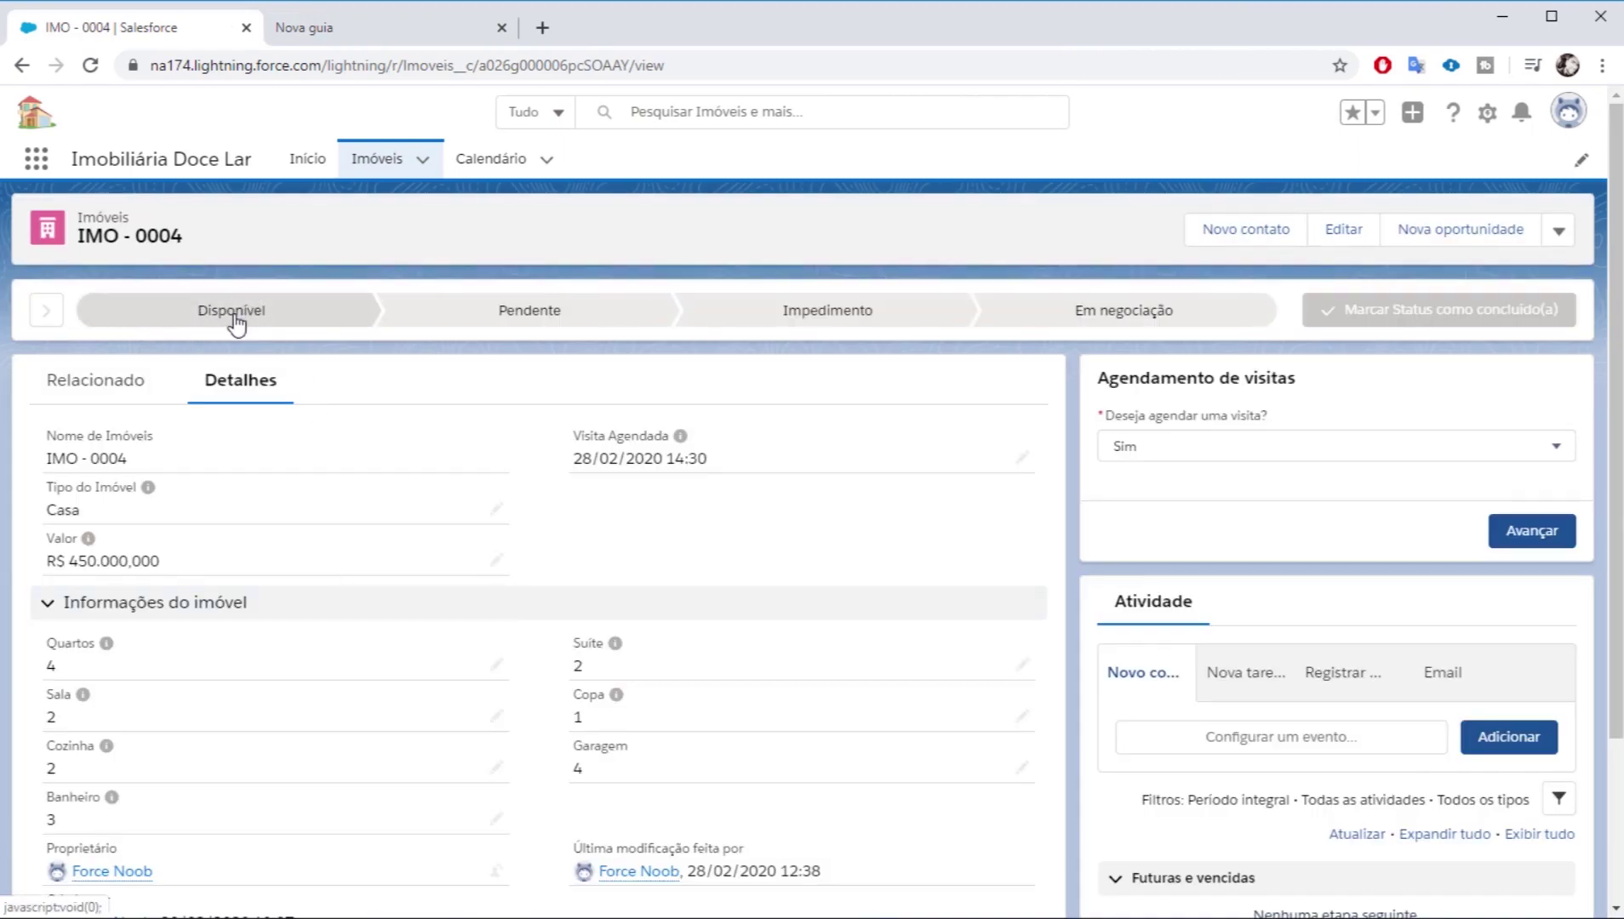
{"action": "left_click", "coordinate": [387, 159]}
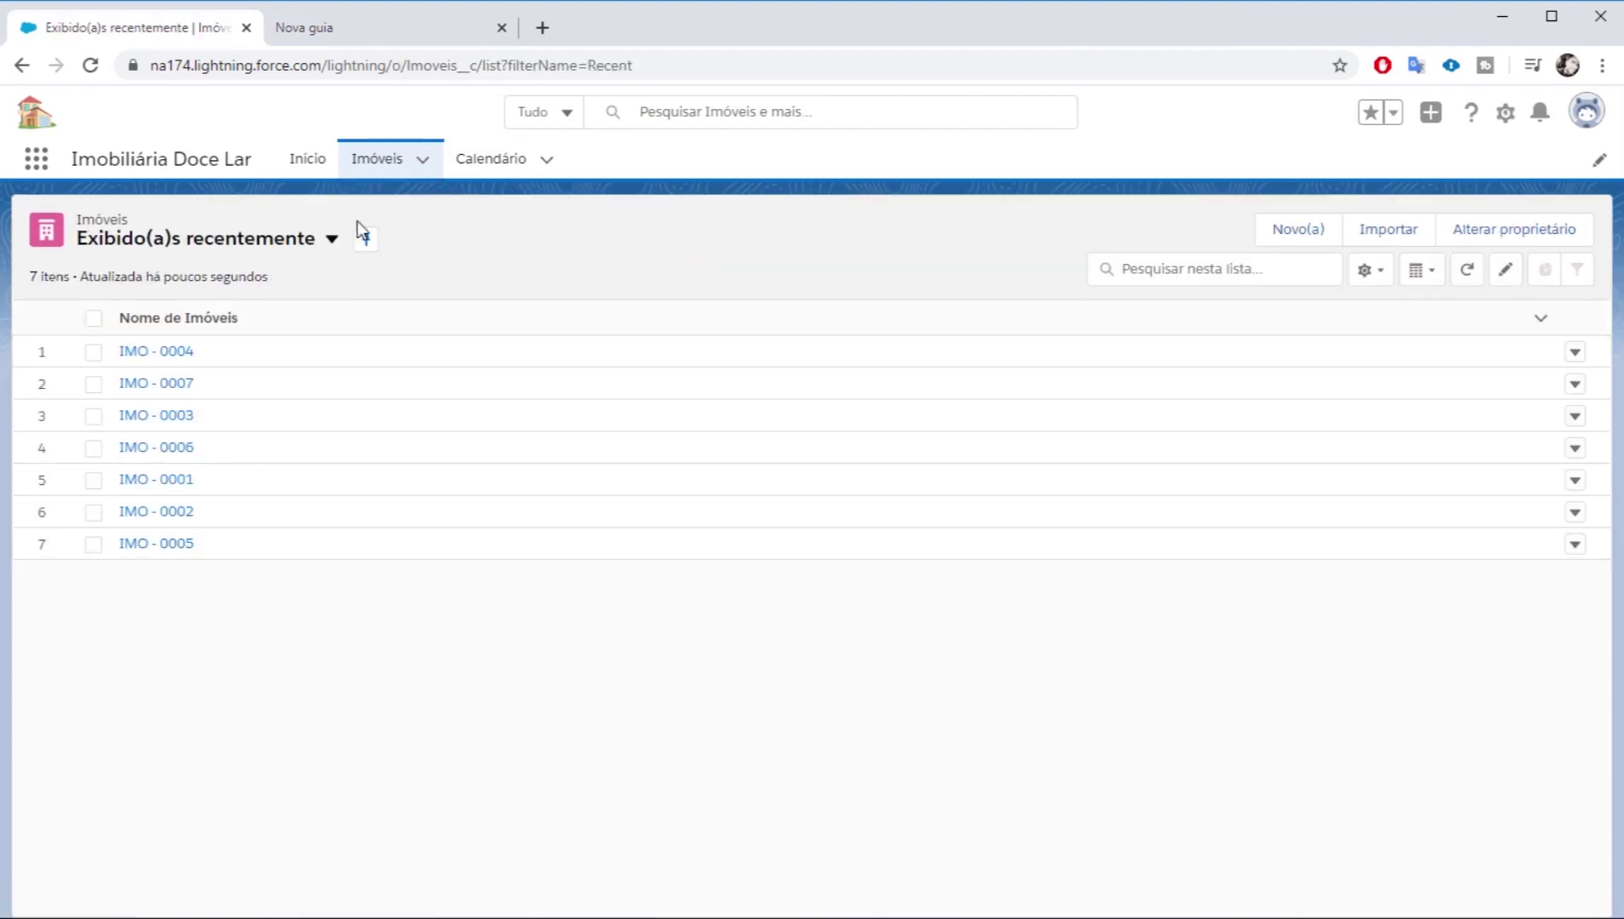
{"action": "left_click", "coordinate": [166, 354]}
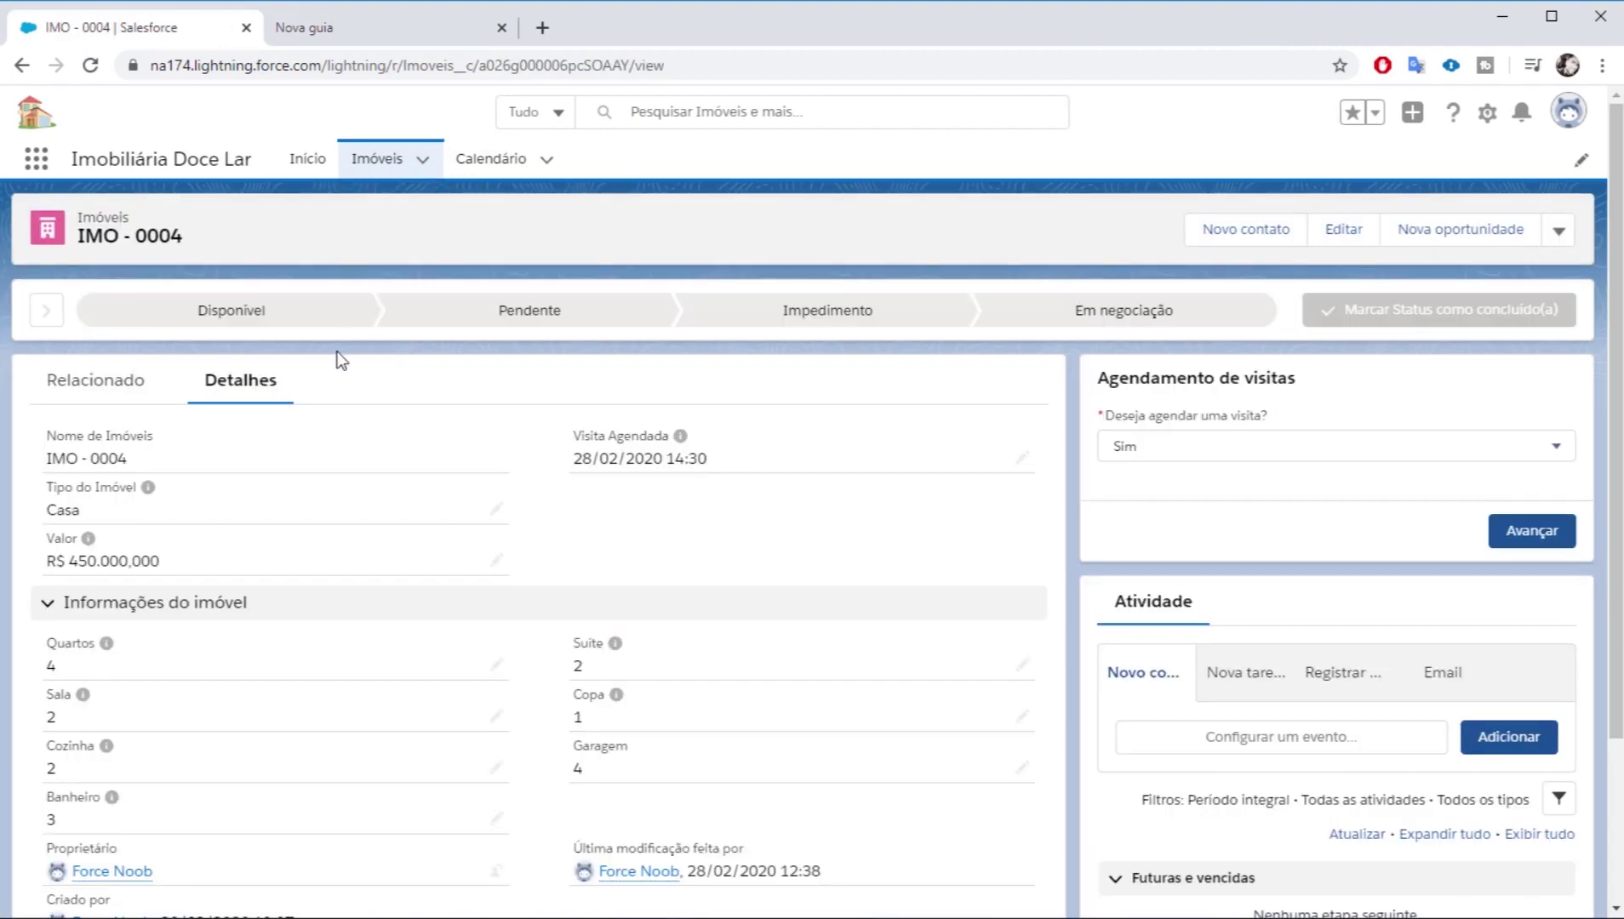
{"action": "left_click", "coordinate": [379, 171]}
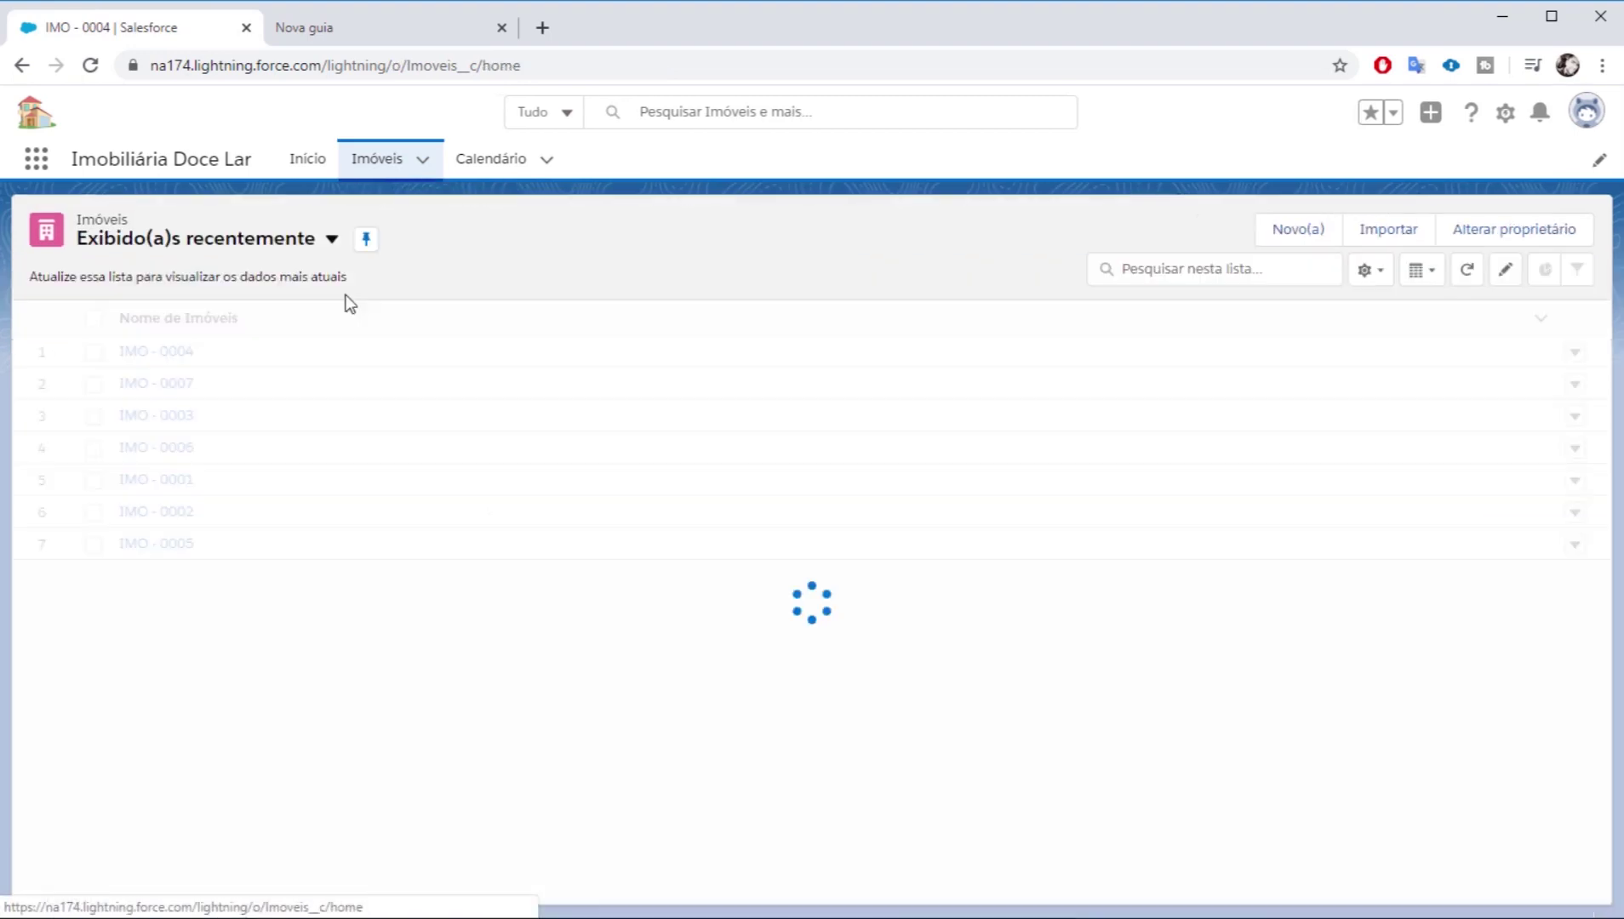
Step: Advance the current status of IMO - 0007 to Impedimento and on to Em negociação
{"action": "left_click", "coordinate": [187, 385]}
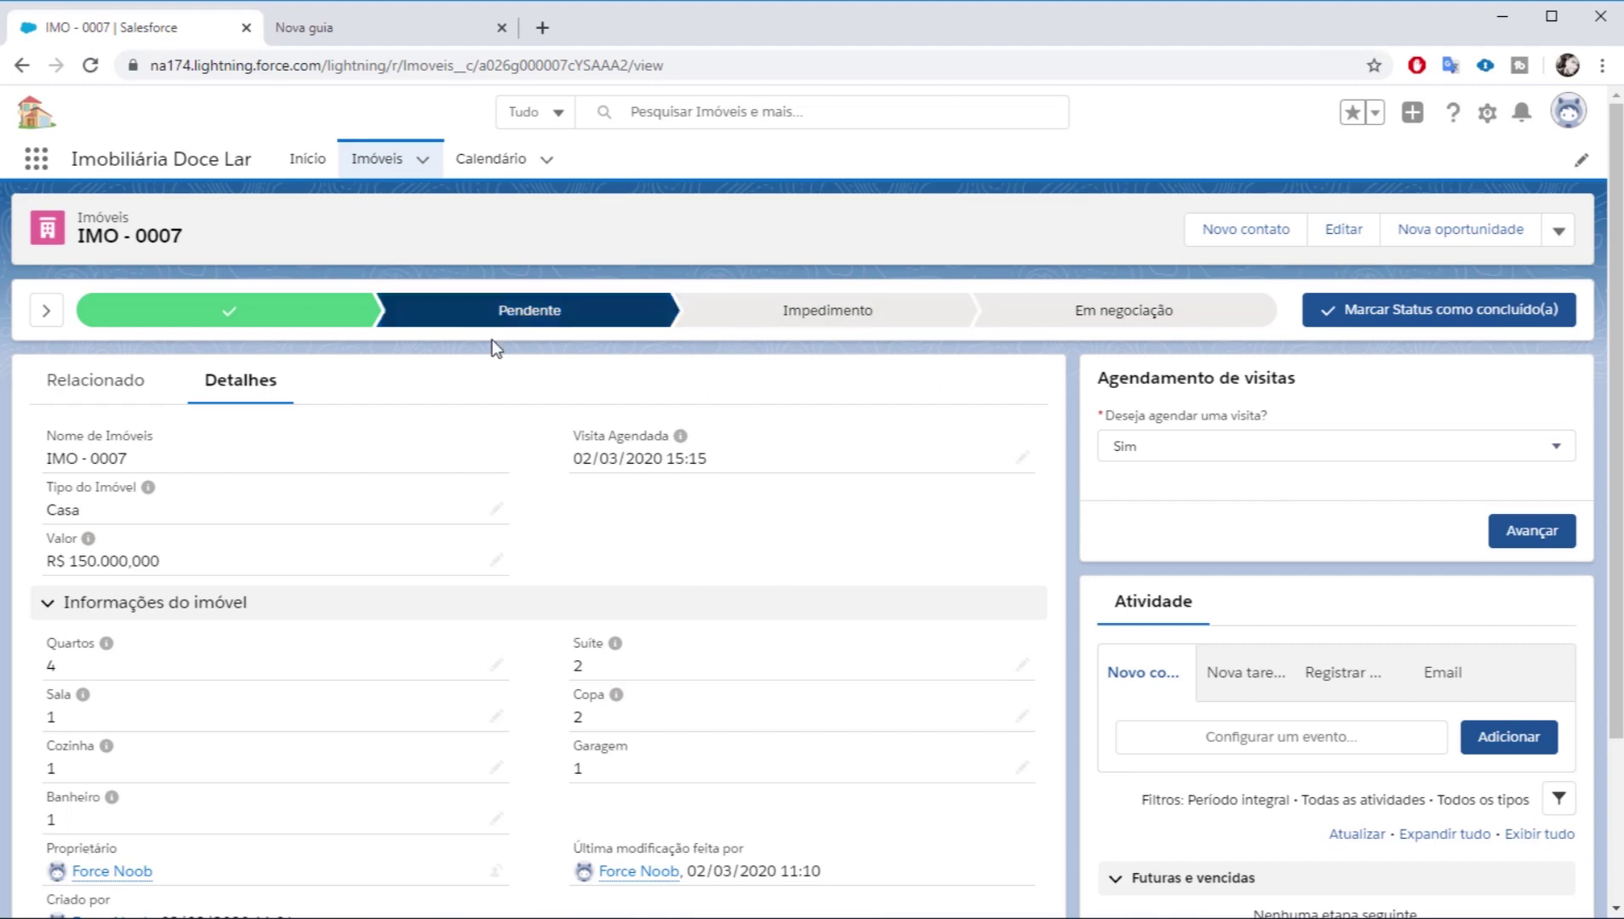
{"action": "left_click", "coordinate": [873, 318]}
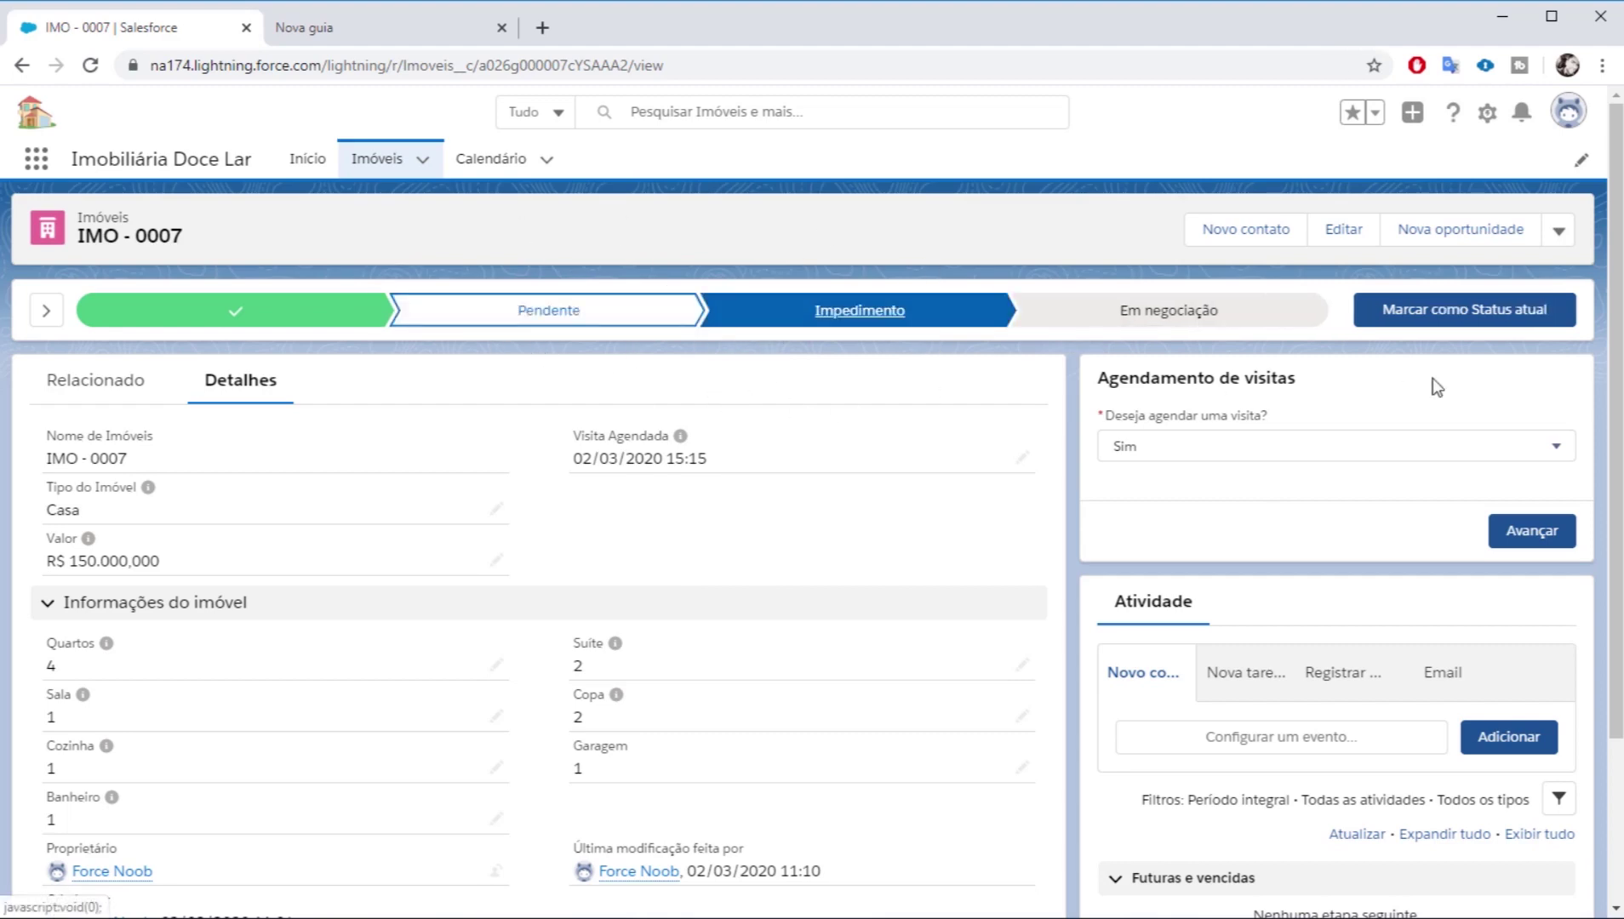
{"action": "left_click", "coordinate": [1400, 315]}
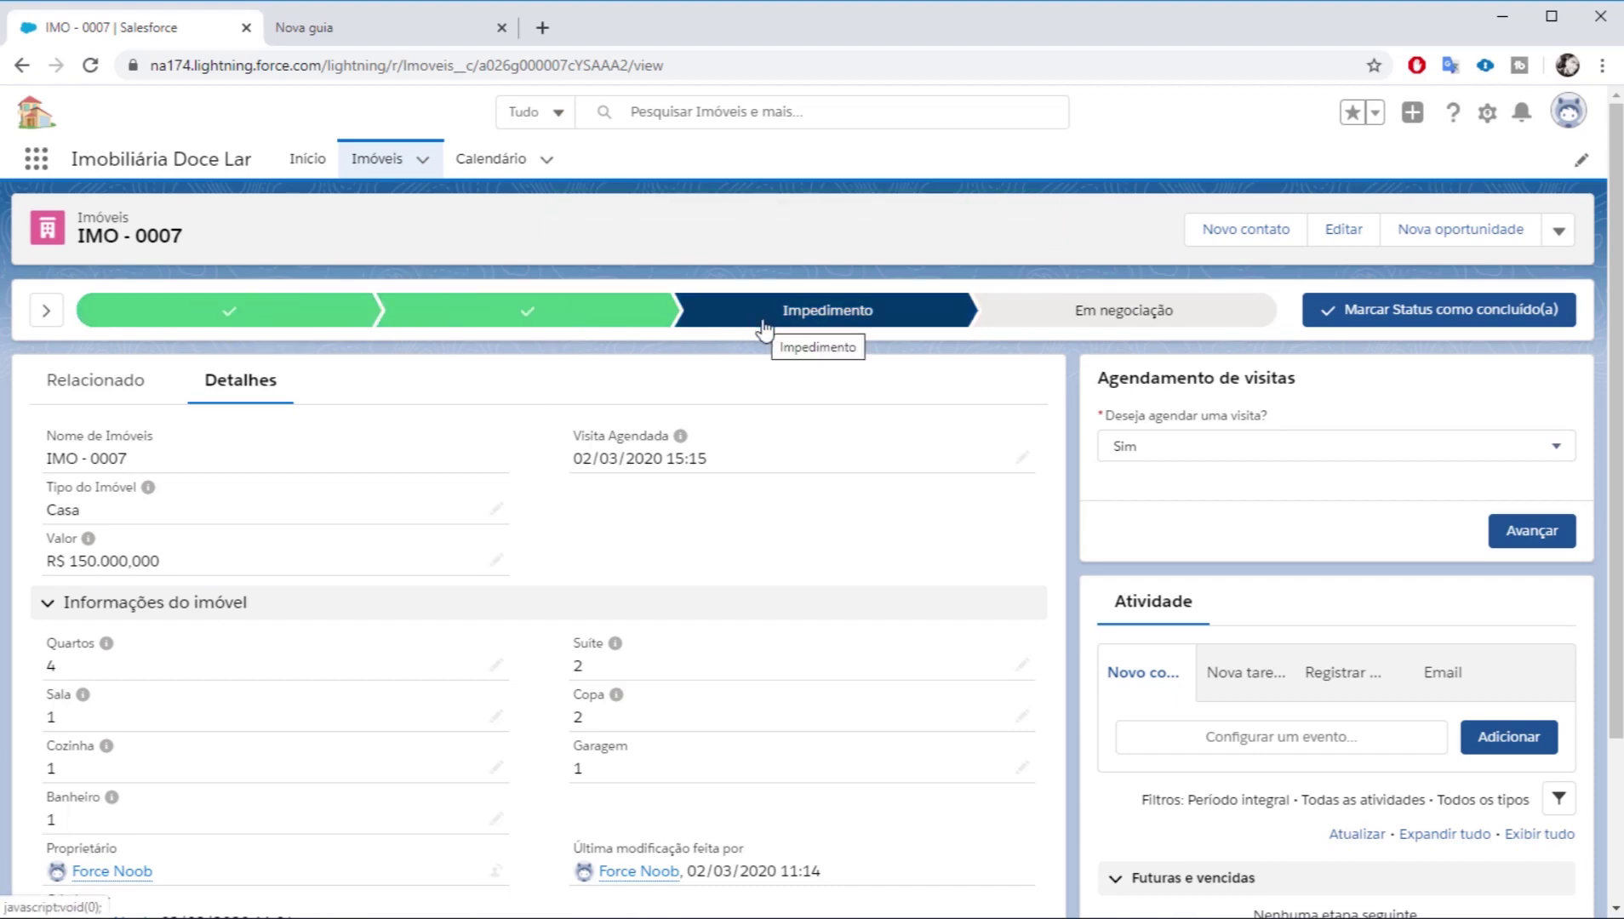
{"action": "left_click", "coordinate": [1133, 322]}
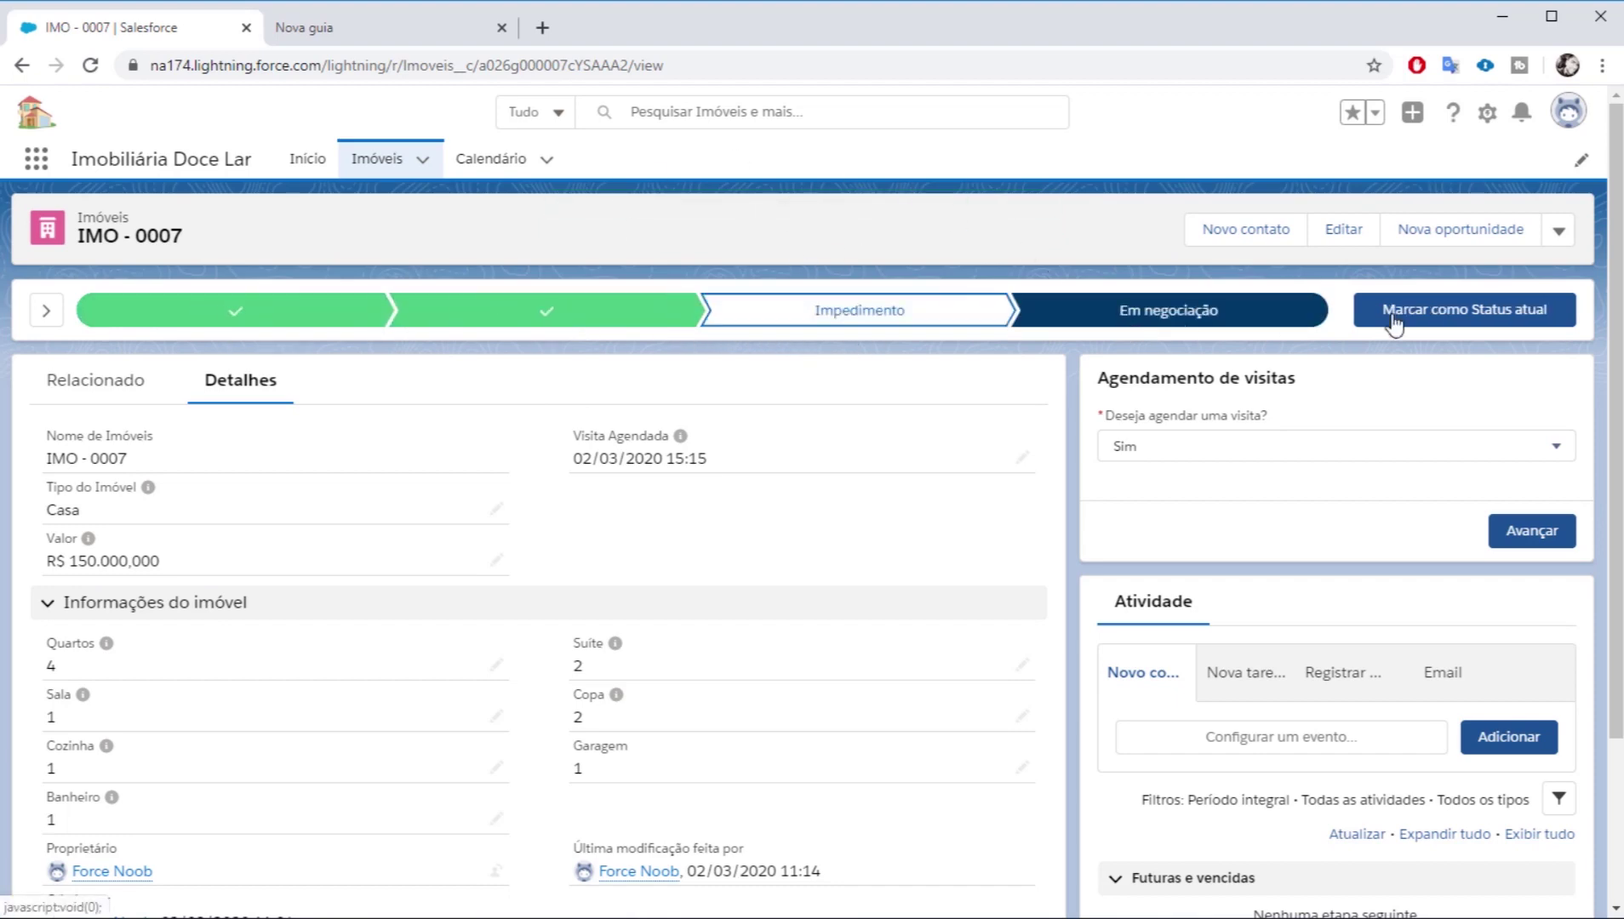
{"action": "left_click", "coordinate": [1478, 316]}
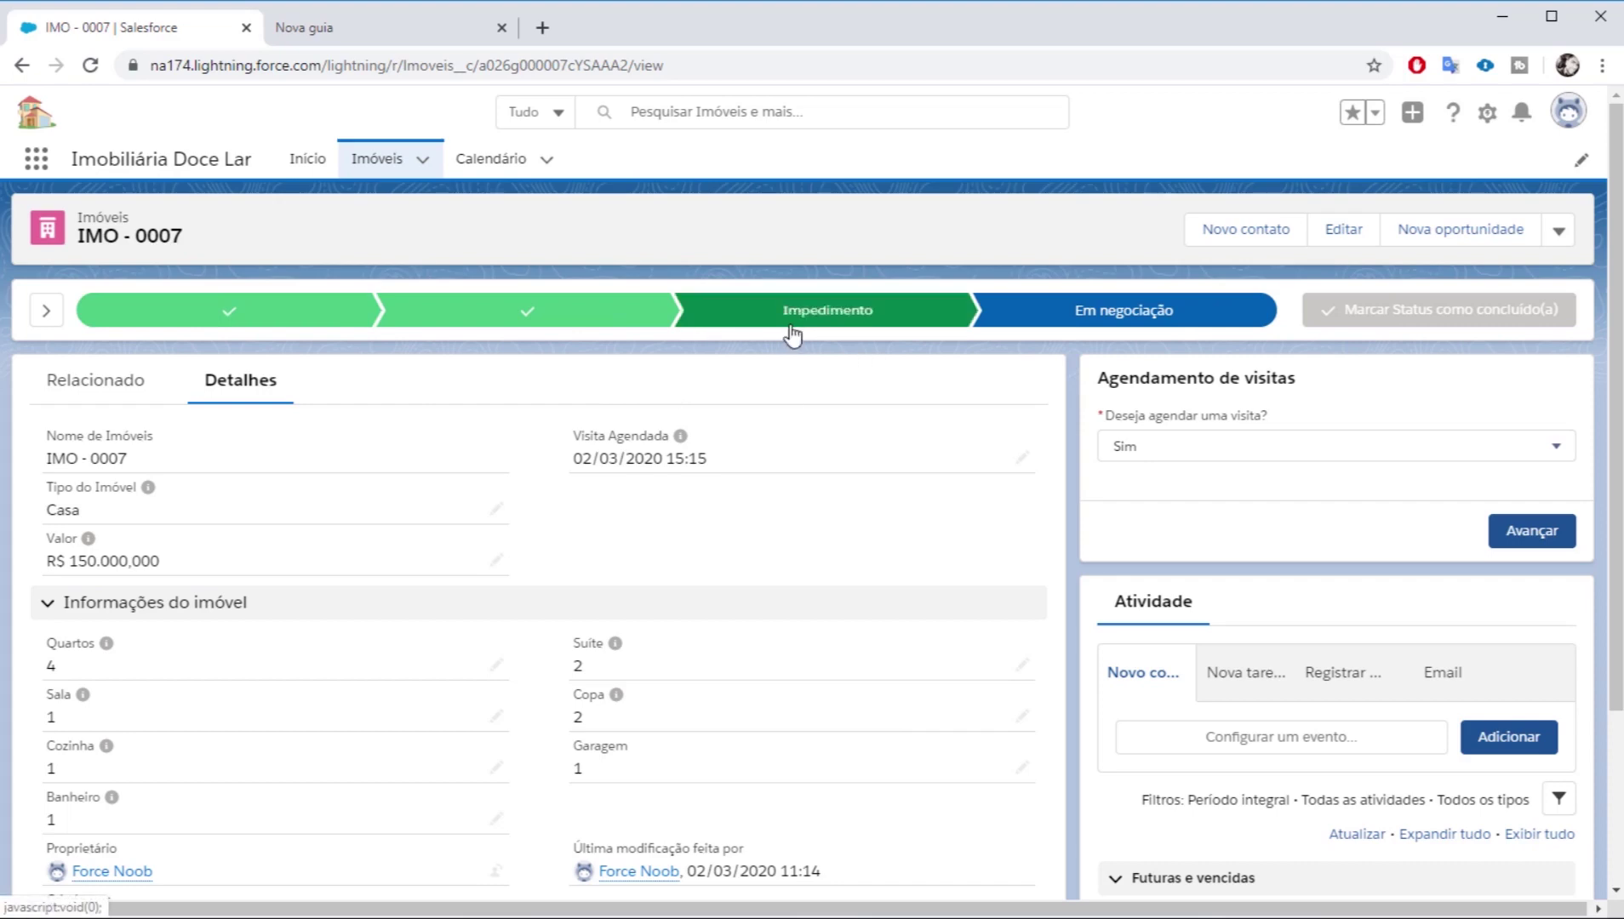
Step: Return to the Imóveis list and open the IMO - 0004 record
{"action": "left_click", "coordinate": [377, 158]}
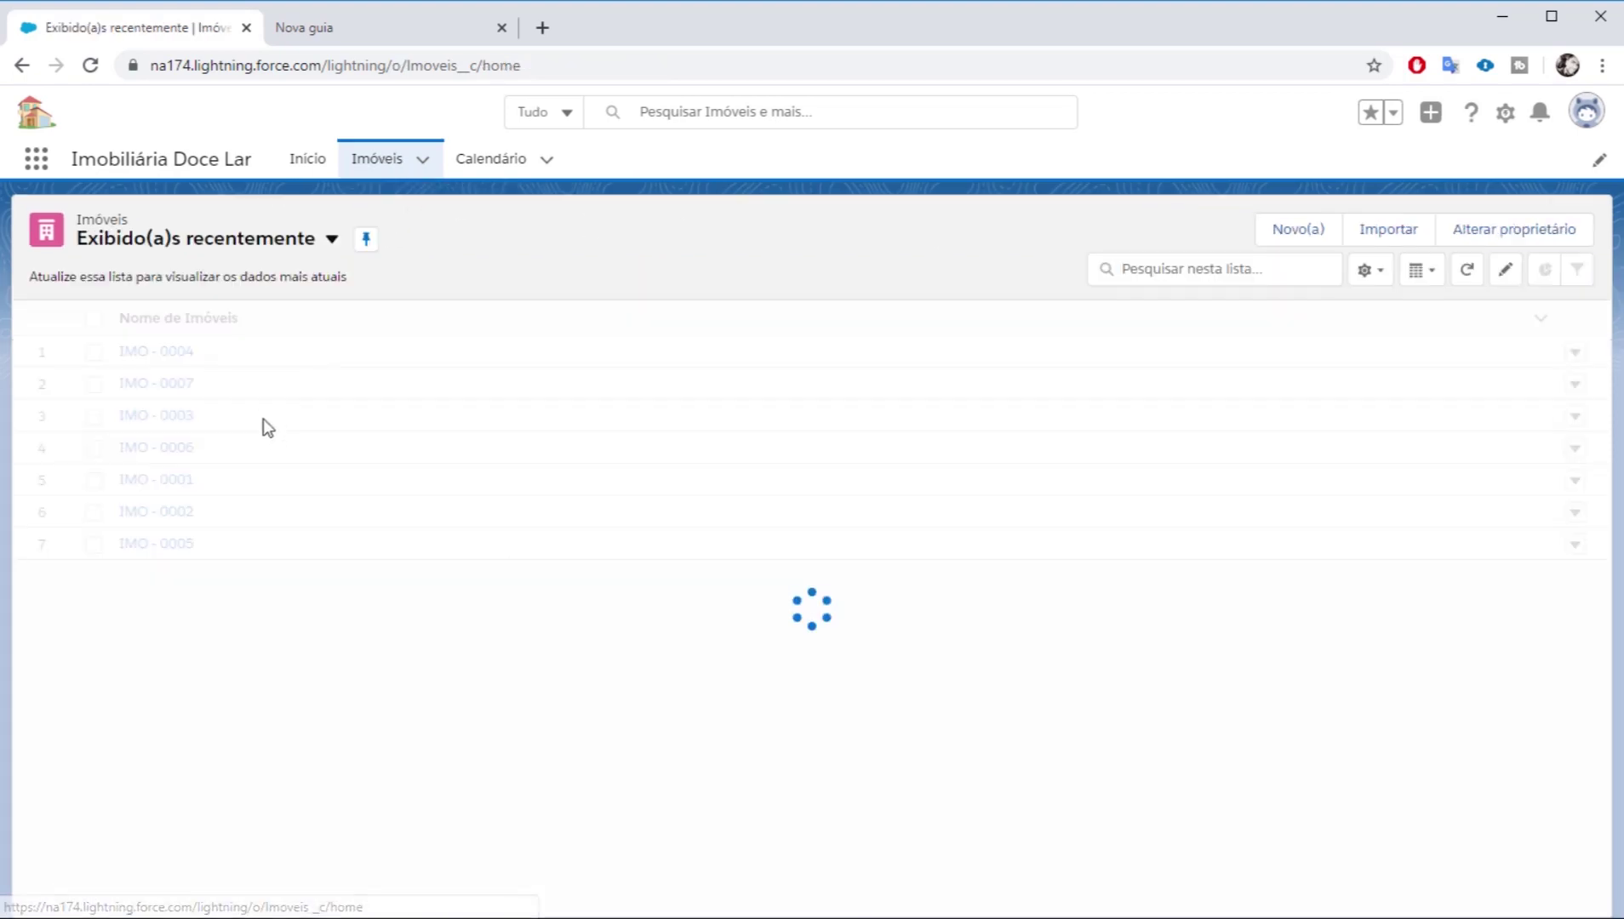
{"action": "left_click", "coordinate": [181, 387]}
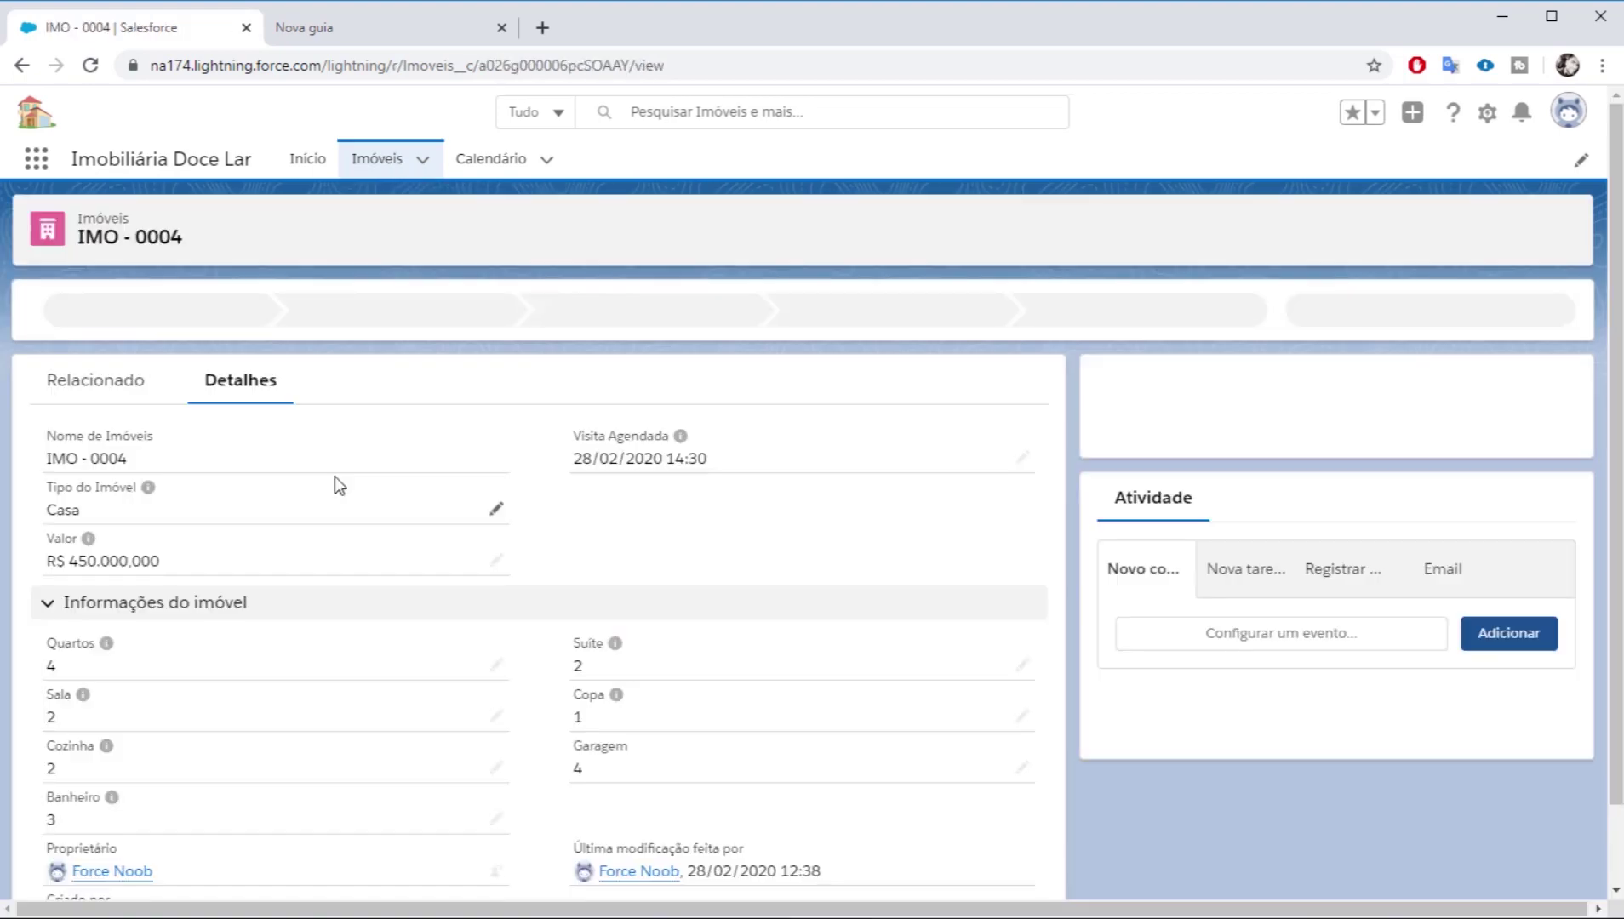